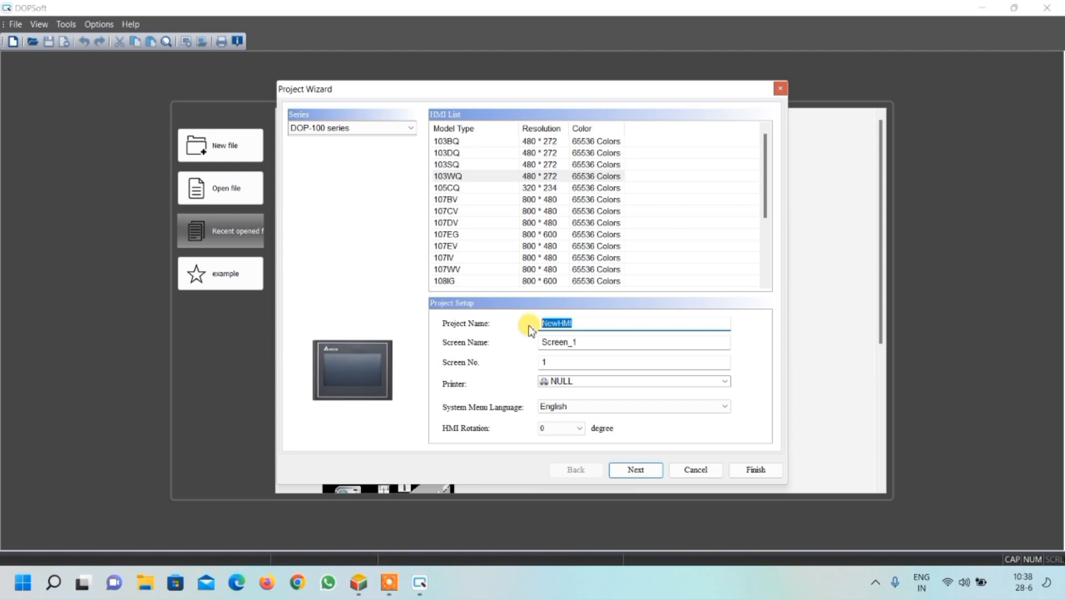
# Name the new project AUTOMATION COMMUNITY MAIN AUXILARY MOTOR and proceed to its communication settings
pyautogui.write('AUTOMATION COMMUNITY MA')
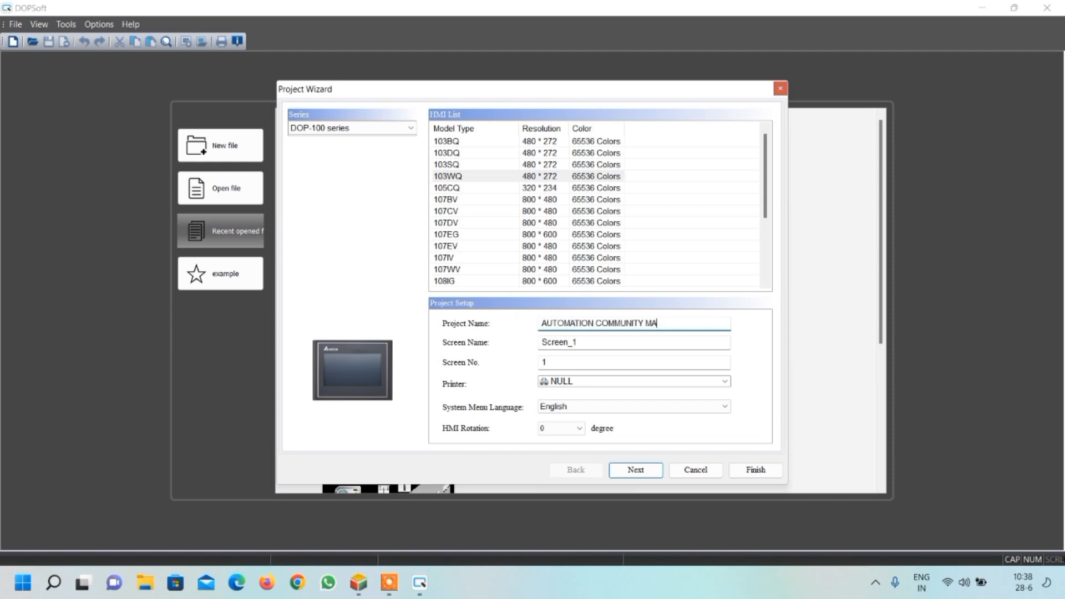
pyautogui.write('IN AUXILARY MOTOR')
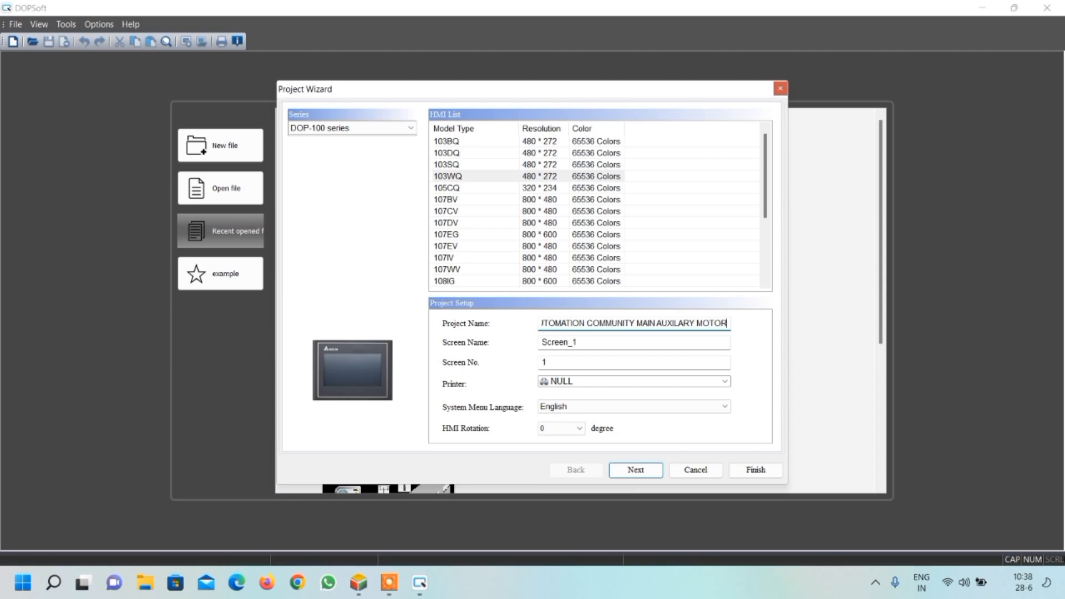
pyautogui.click(638, 470)
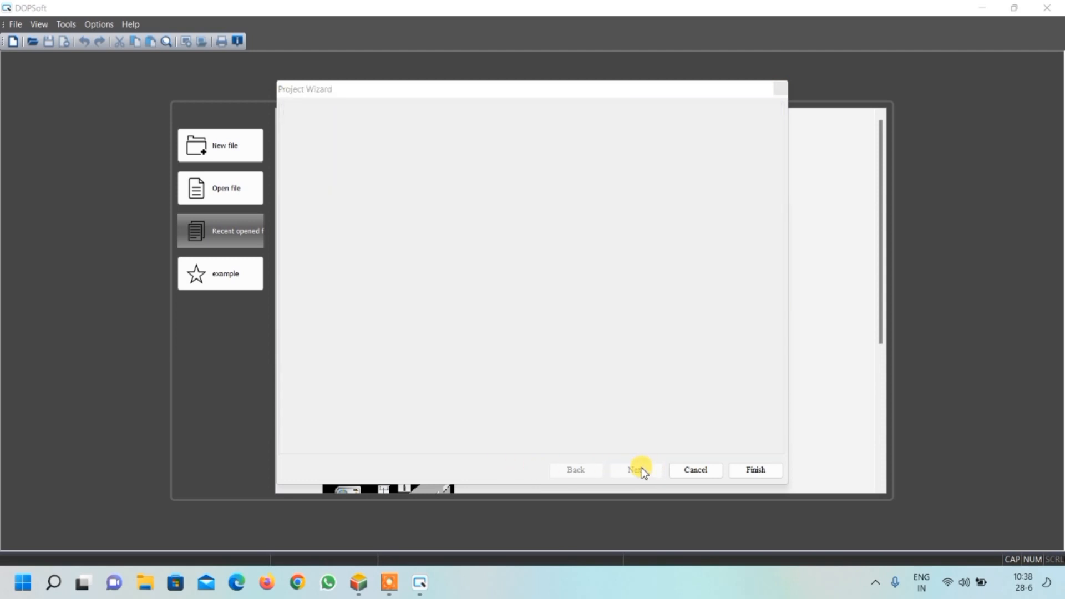
# Set the COM1 controller's "For communication" option to "my plc" and finish creating the project
pyautogui.click(673, 388)
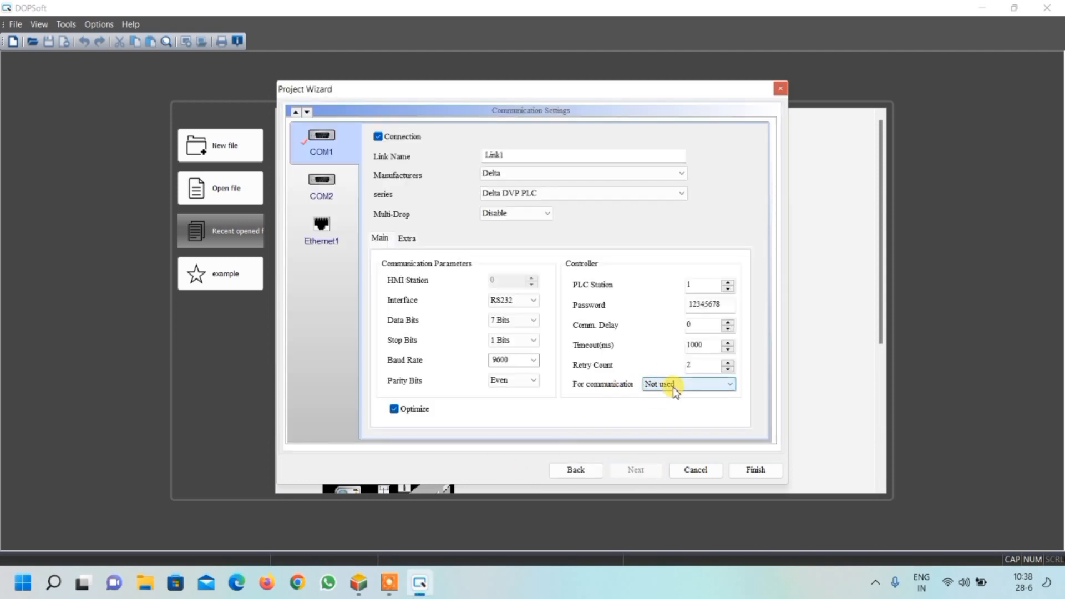
pyautogui.click(664, 397)
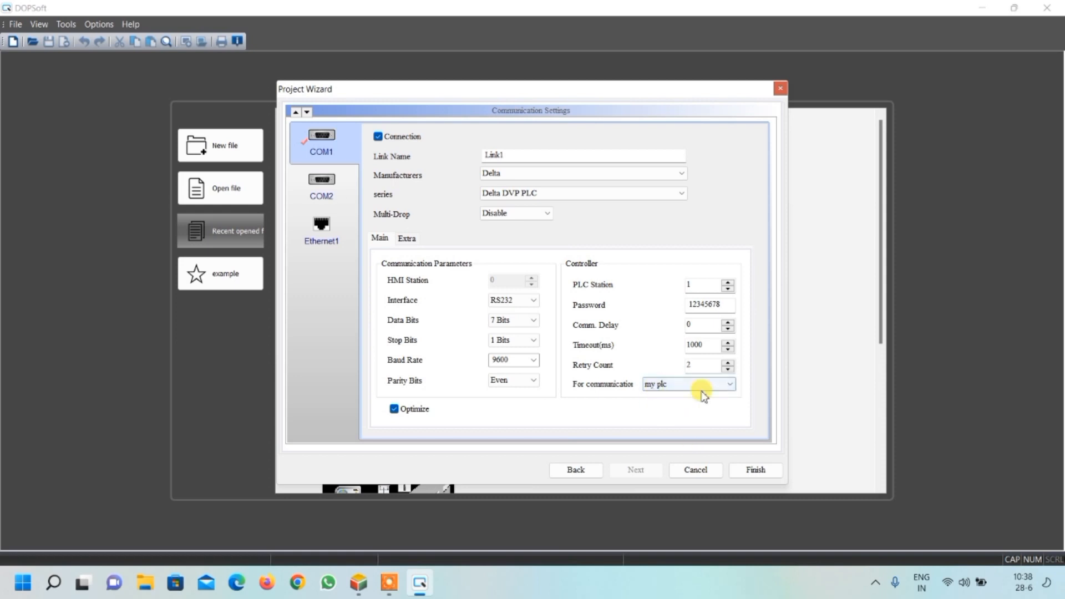
pyautogui.click(757, 470)
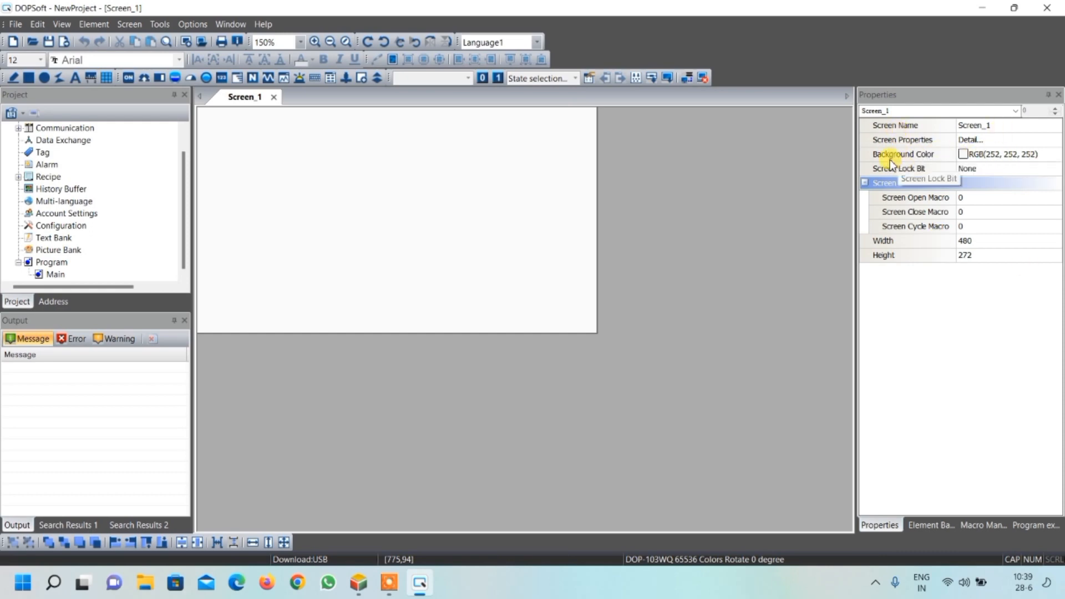
# Set the background colour of Screen_1 to black
pyautogui.click(1051, 154)
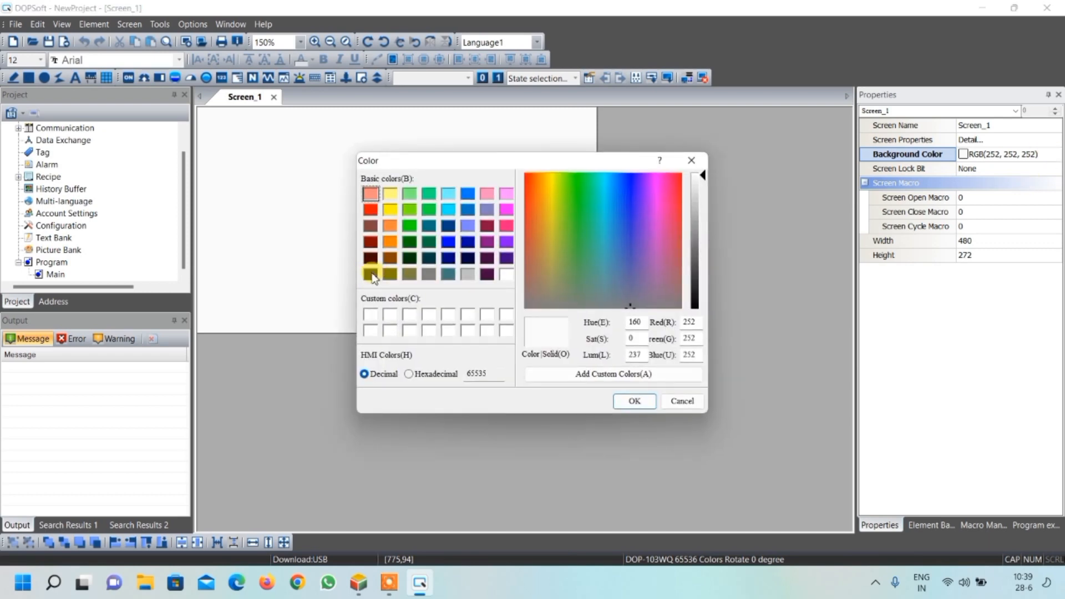
pyautogui.click(371, 274)
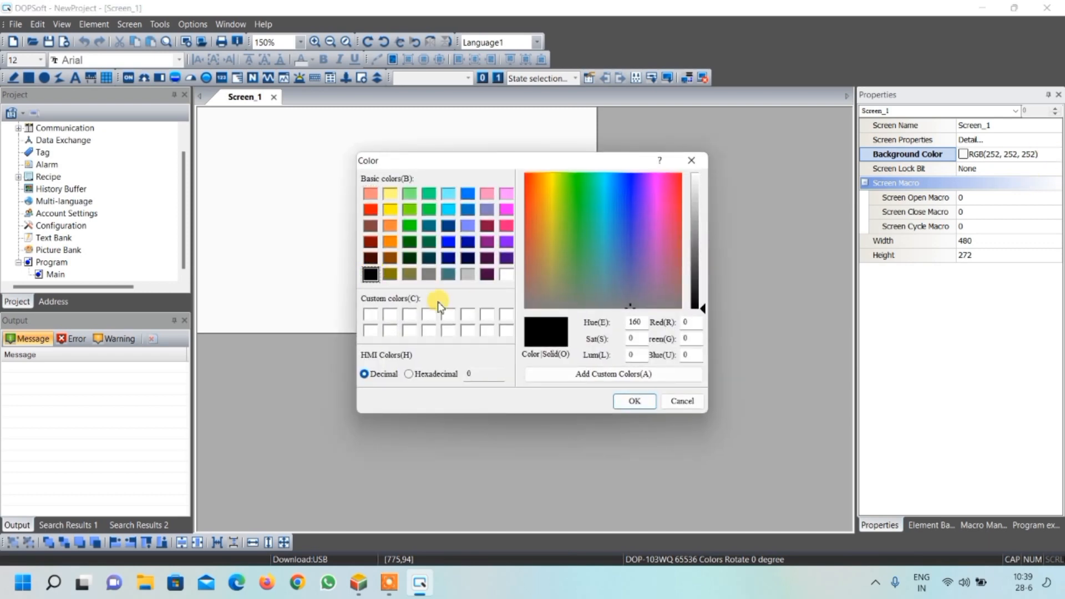
pyautogui.click(633, 403)
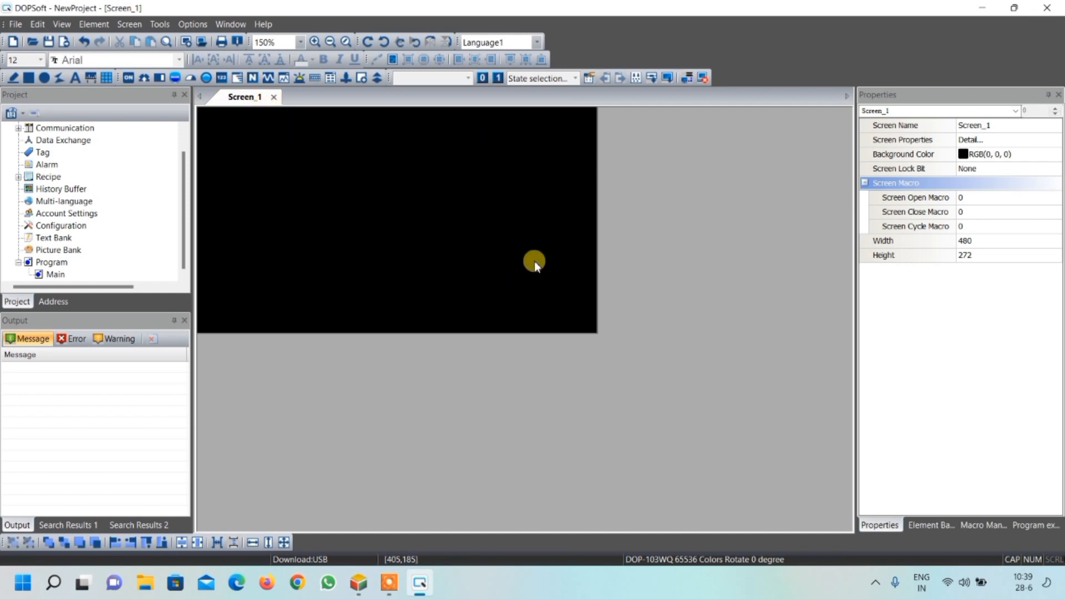
# Draw a multistate indicator about 124 wide and 69 high in the upper right part of Screen_1
pyautogui.click(206, 80)
pyautogui.click(233, 95)
pyautogui.moveTo(478, 152)
pyautogui.mouseDown()
pyautogui.moveTo(502, 195)
pyautogui.moveTo(580, 209)
pyautogui.mouseUp()
# Assign PLC bit Y0 on Link1 as the multistate indicator's read address
pyautogui.doubleClick(525, 176)
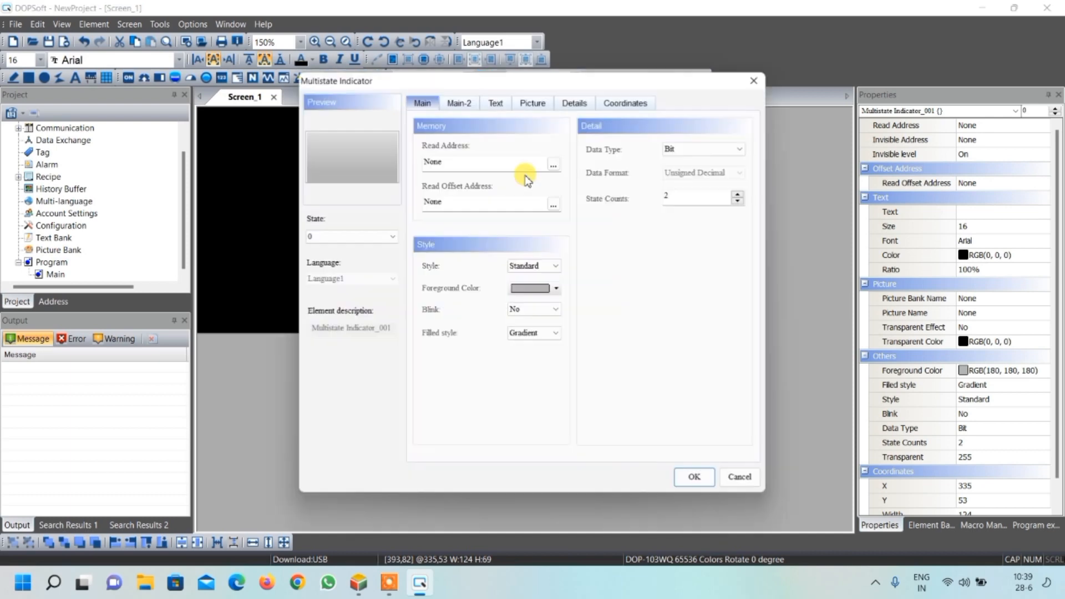
pyautogui.click(553, 166)
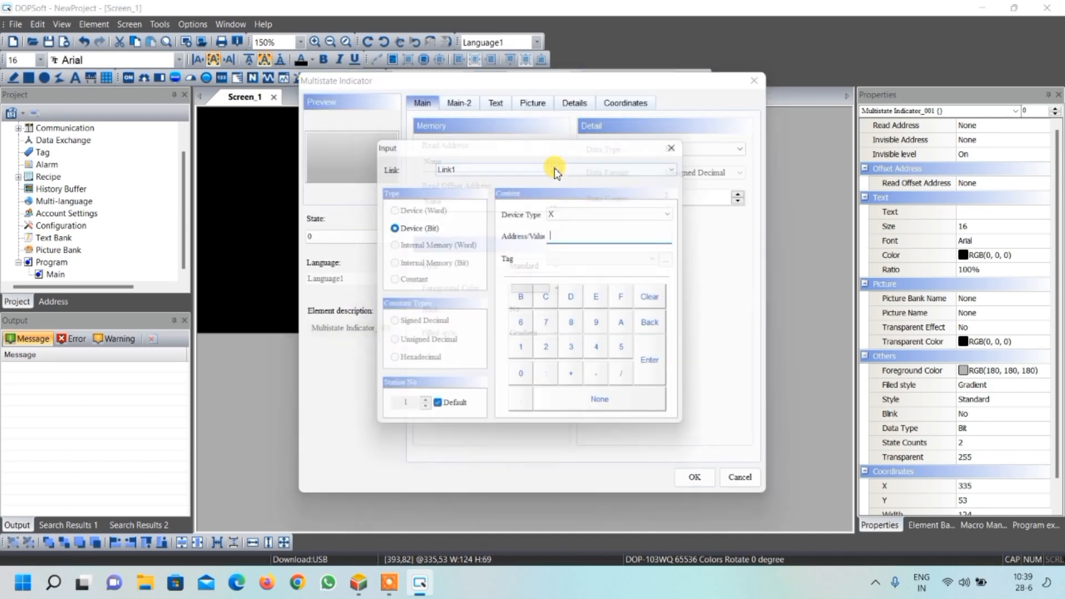
pyautogui.click(571, 211)
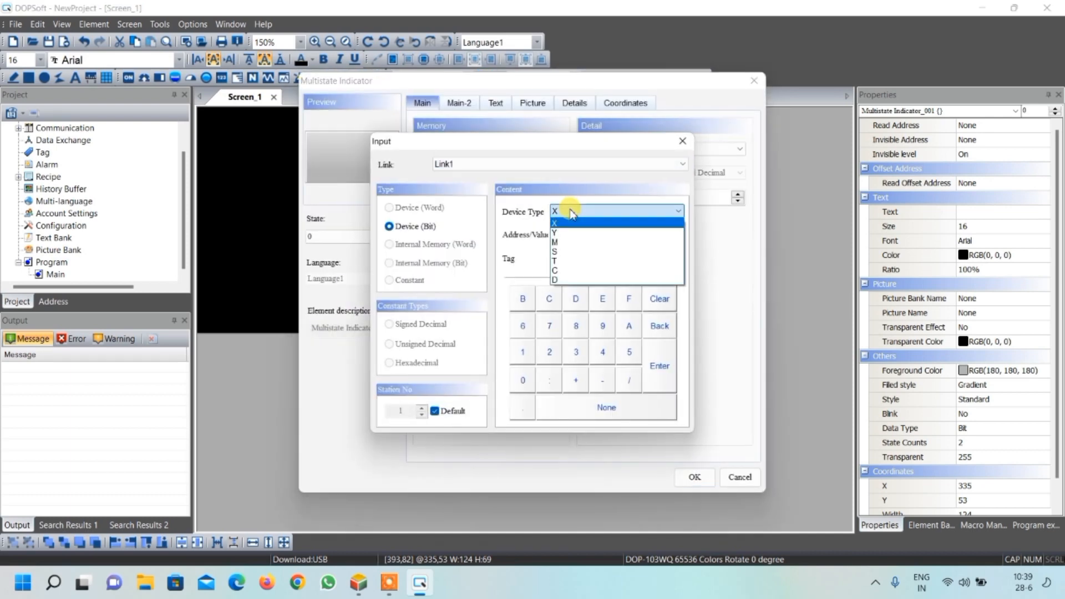
pyautogui.click(565, 225)
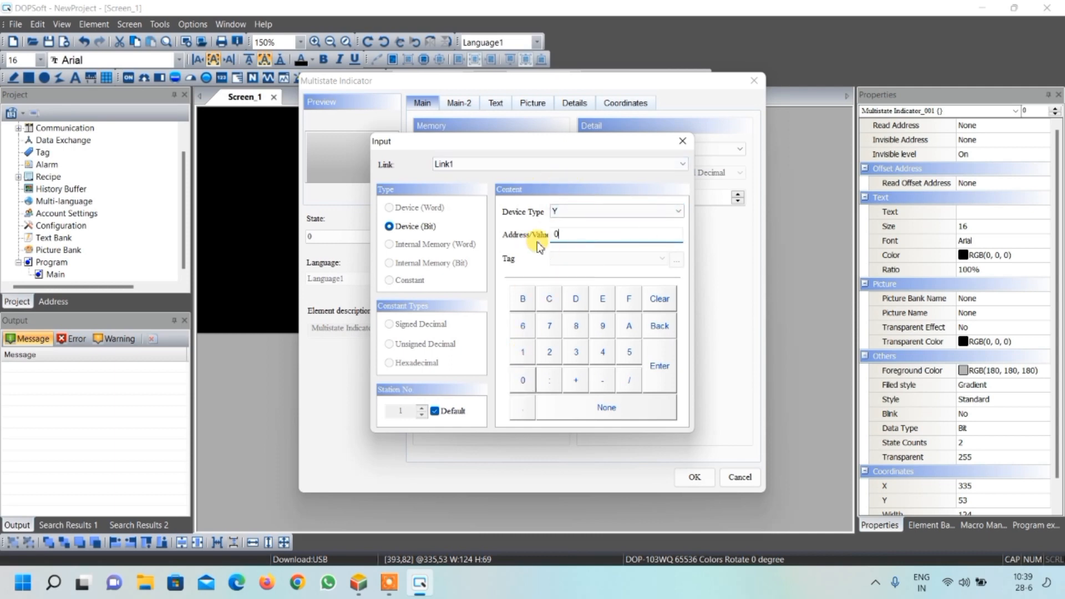
pyautogui.click(660, 366)
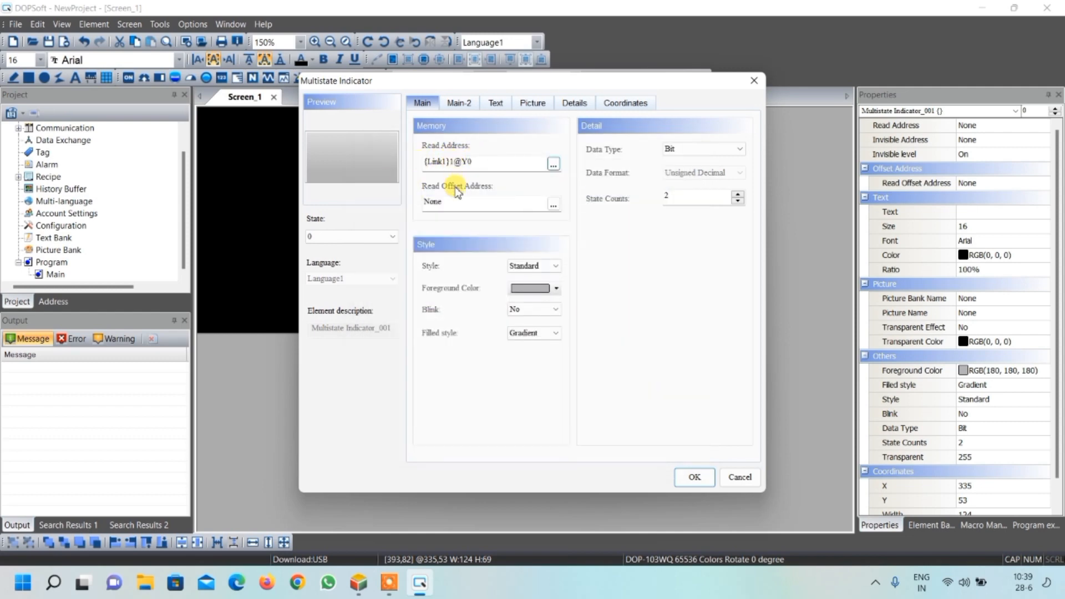
# Give the indicator's state 0 the picture HMI-Pump-04.png from $ModernPump2.pib, with stretch mode Stretch All
pyautogui.click(336, 239)
pyautogui.click(336, 256)
pyautogui.click(336, 240)
pyautogui.click(336, 247)
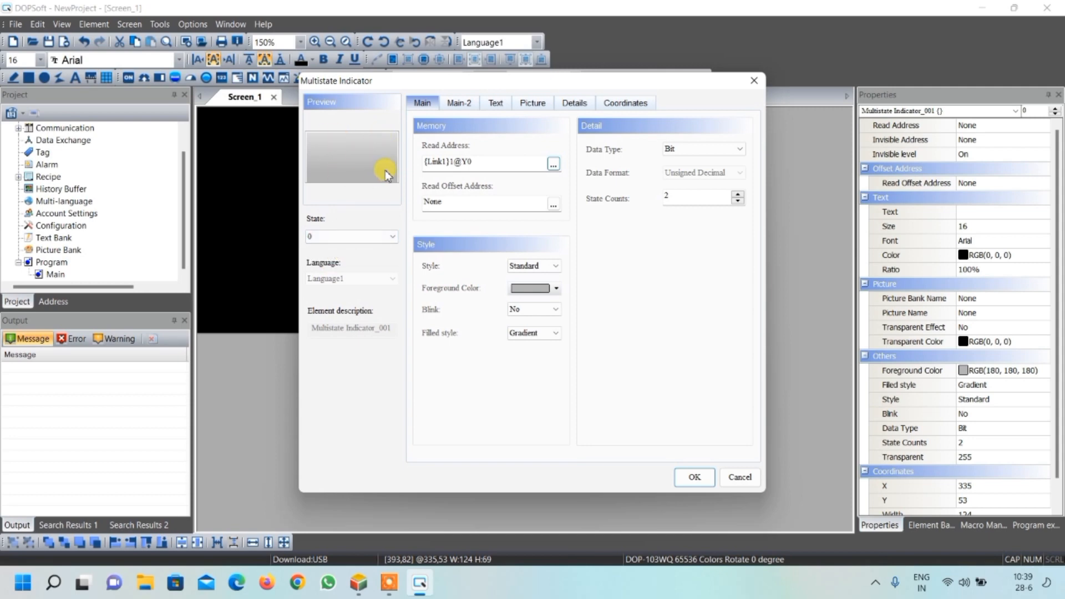
pyautogui.click(530, 104)
pyautogui.click(610, 150)
pyautogui.moveTo(616, 171); pyautogui.dragTo(618, 221)
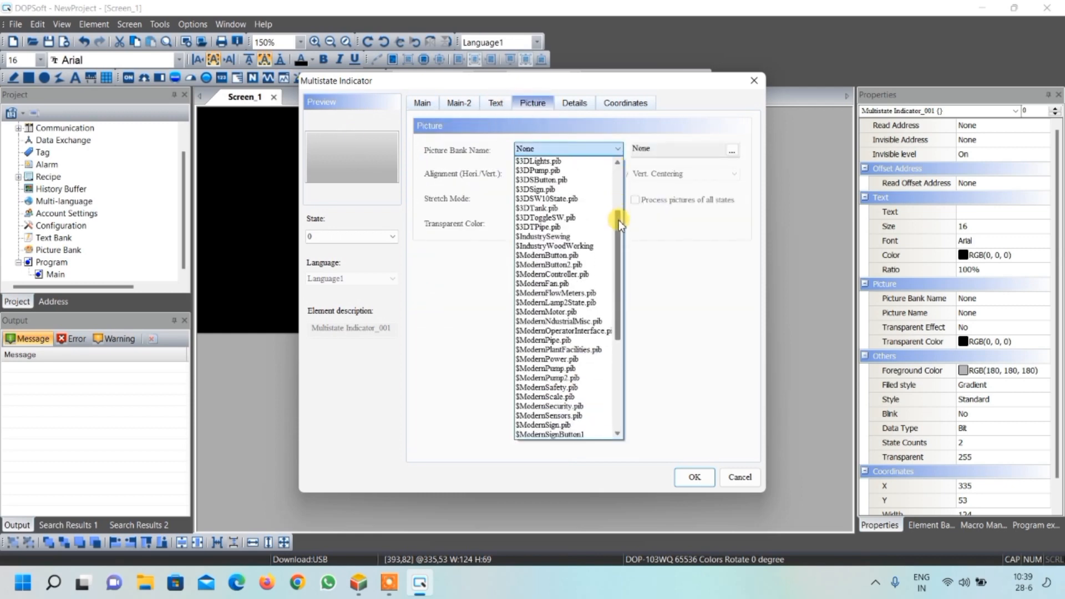
pyautogui.click(549, 378)
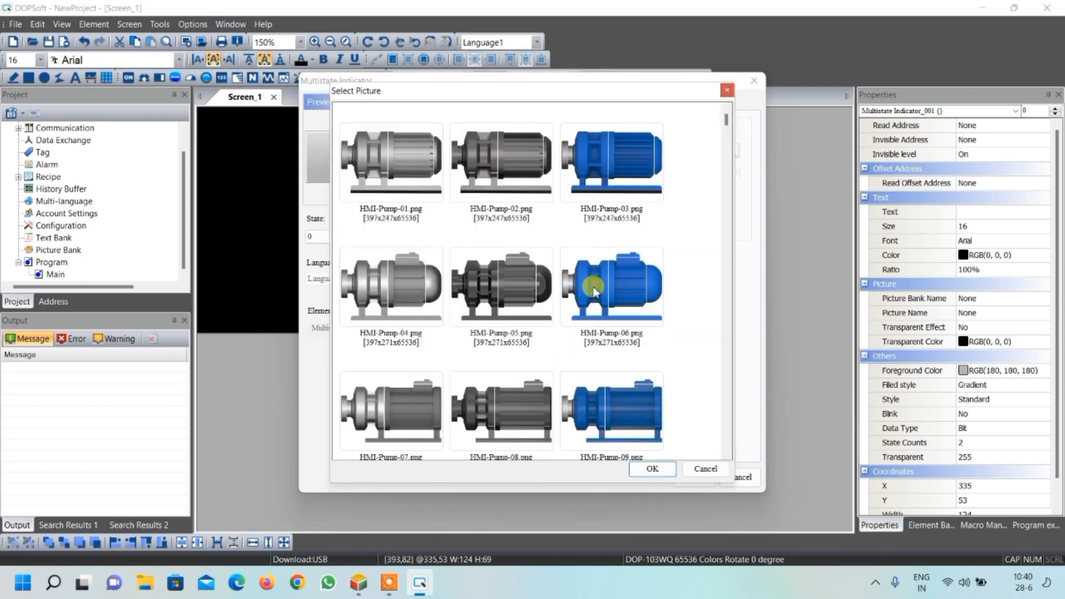
pyautogui.click(404, 292)
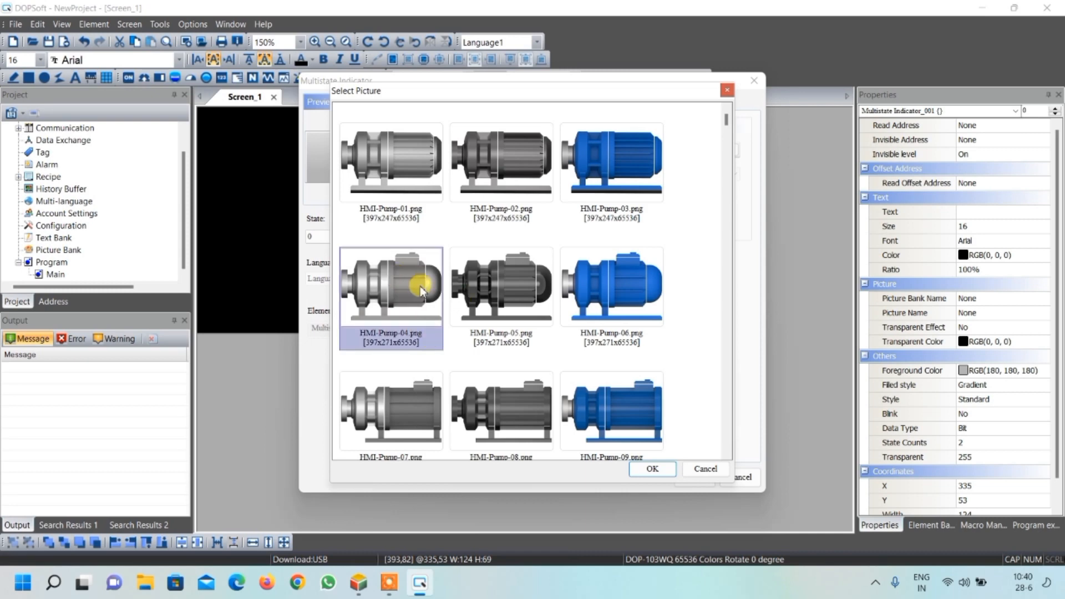
pyautogui.click(645, 470)
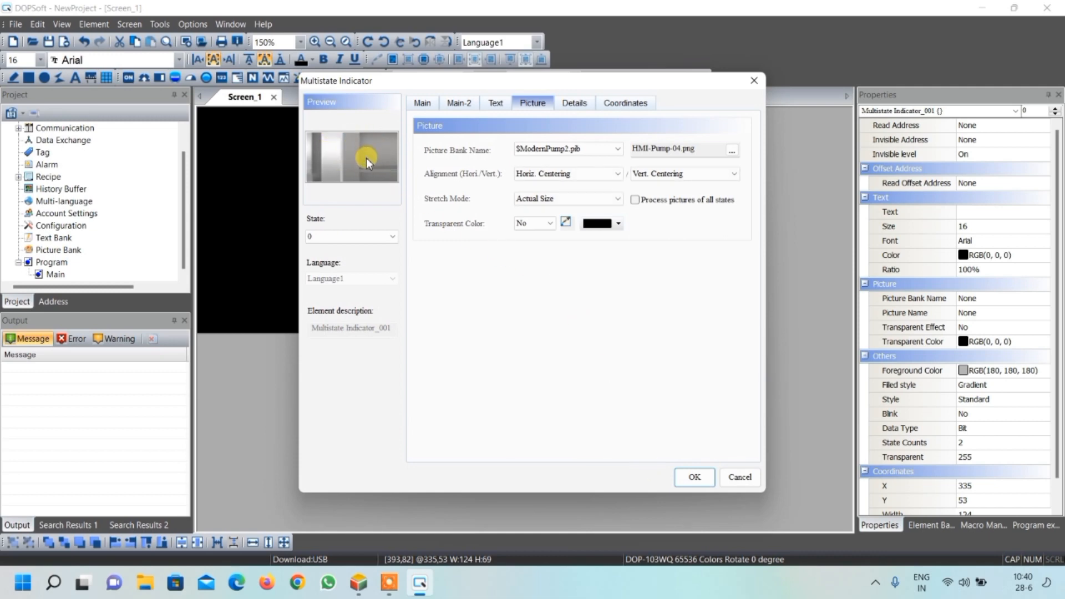
pyautogui.click(549, 199)
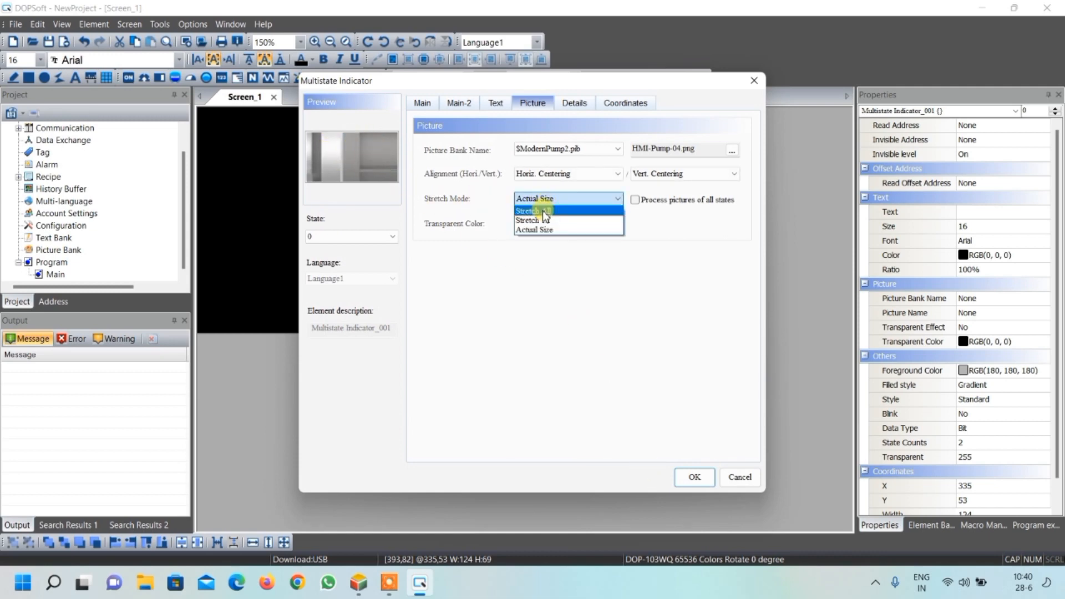
pyautogui.click(545, 211)
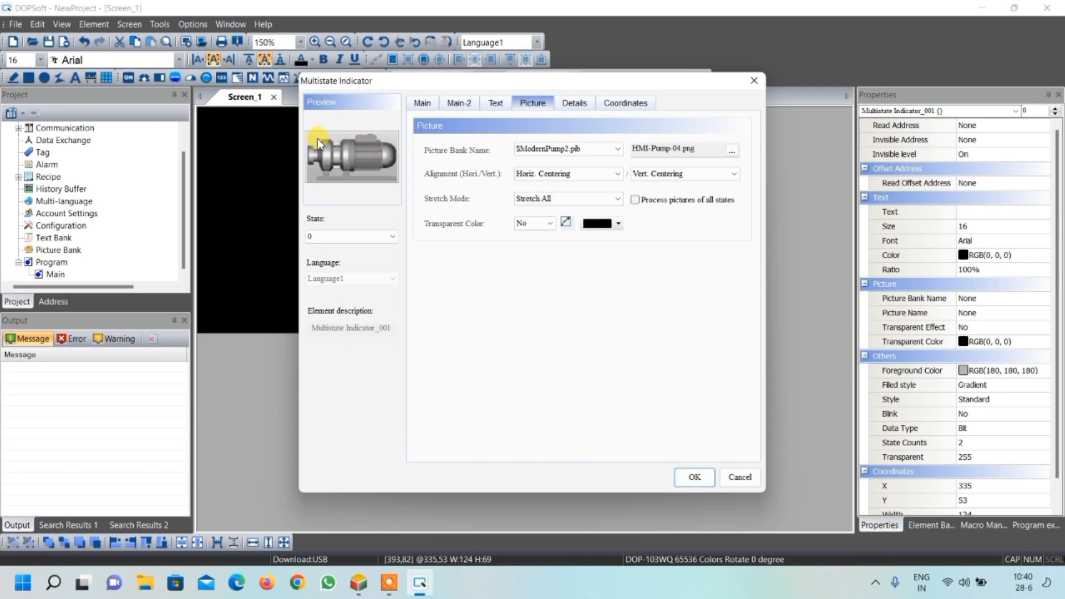
# Set the foreground colour of state 0 to black and its filled style to Fixed
pyautogui.click(421, 102)
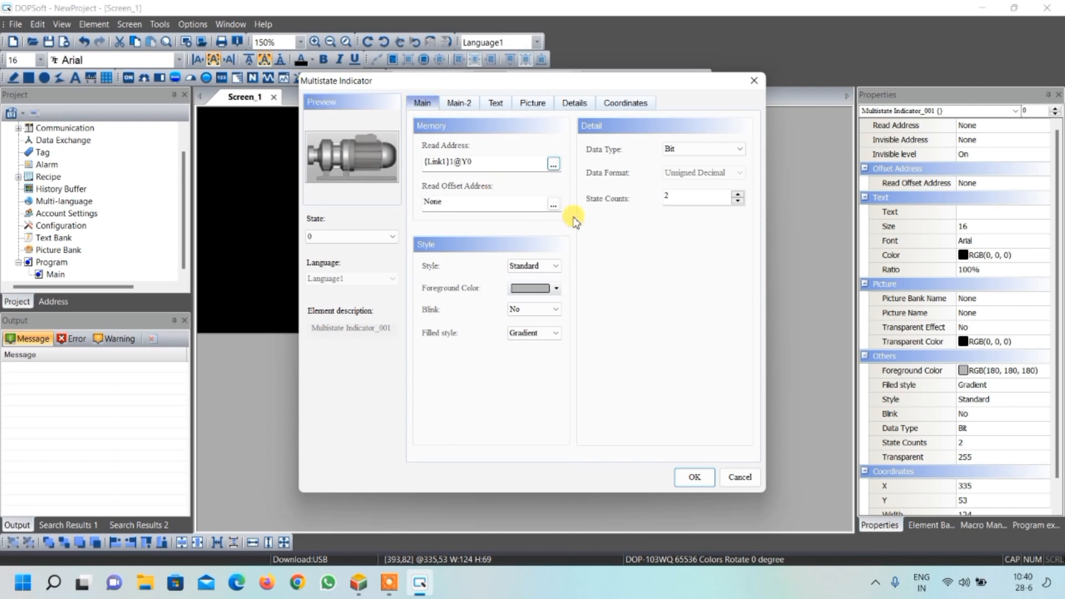
pyautogui.click(562, 288)
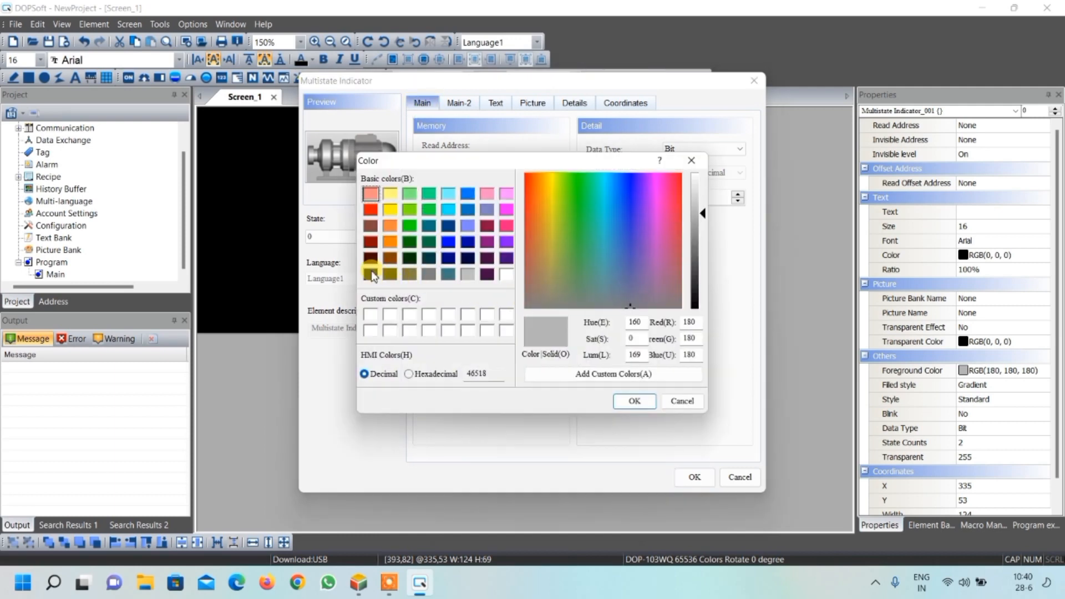
pyautogui.click(370, 274)
pyautogui.click(634, 400)
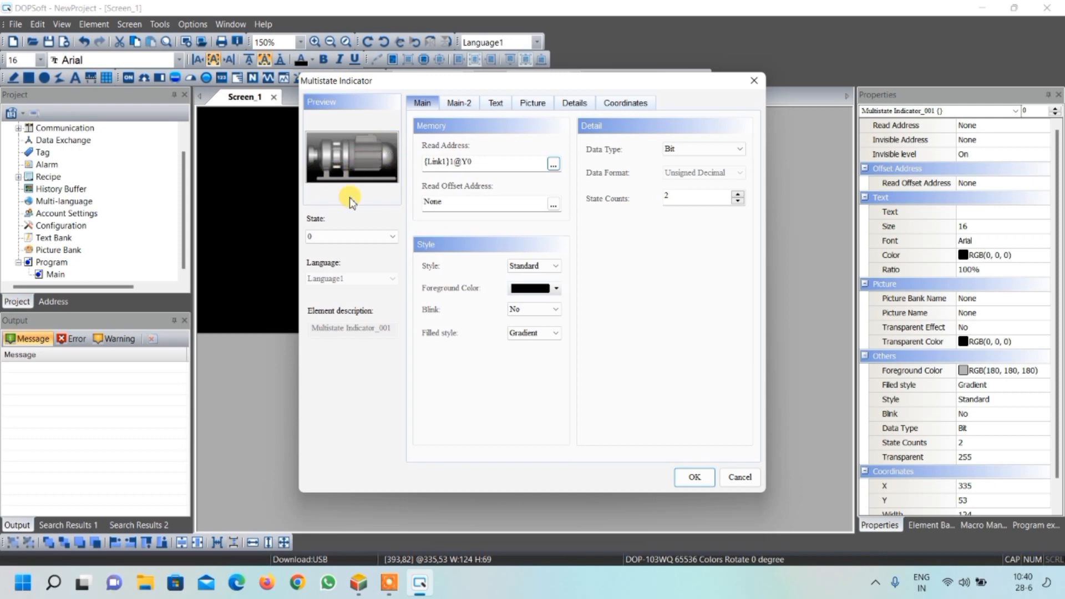
pyautogui.click(531, 332)
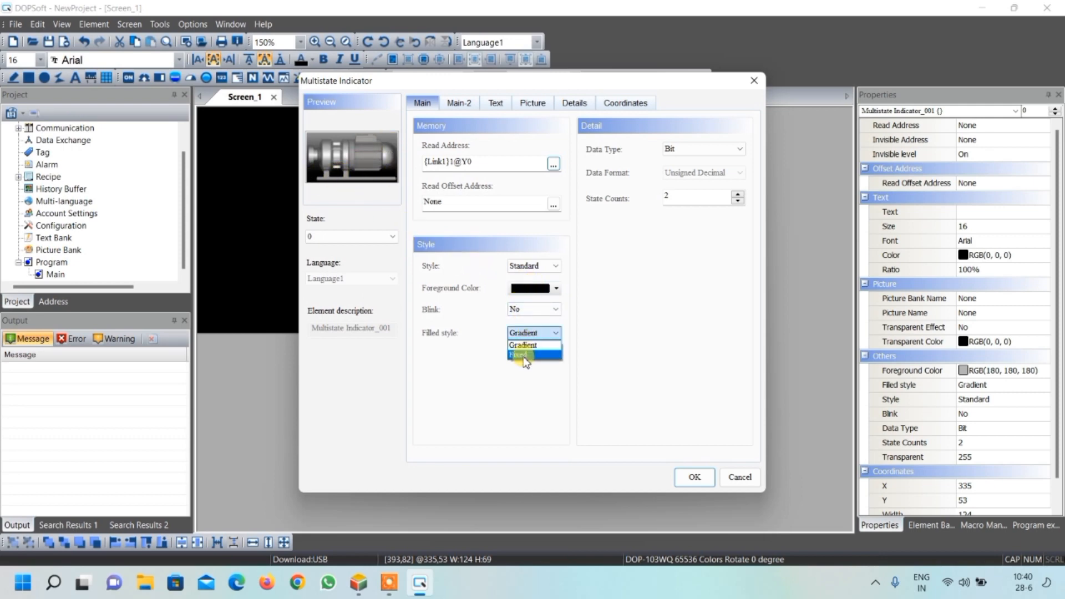
pyautogui.click(521, 351)
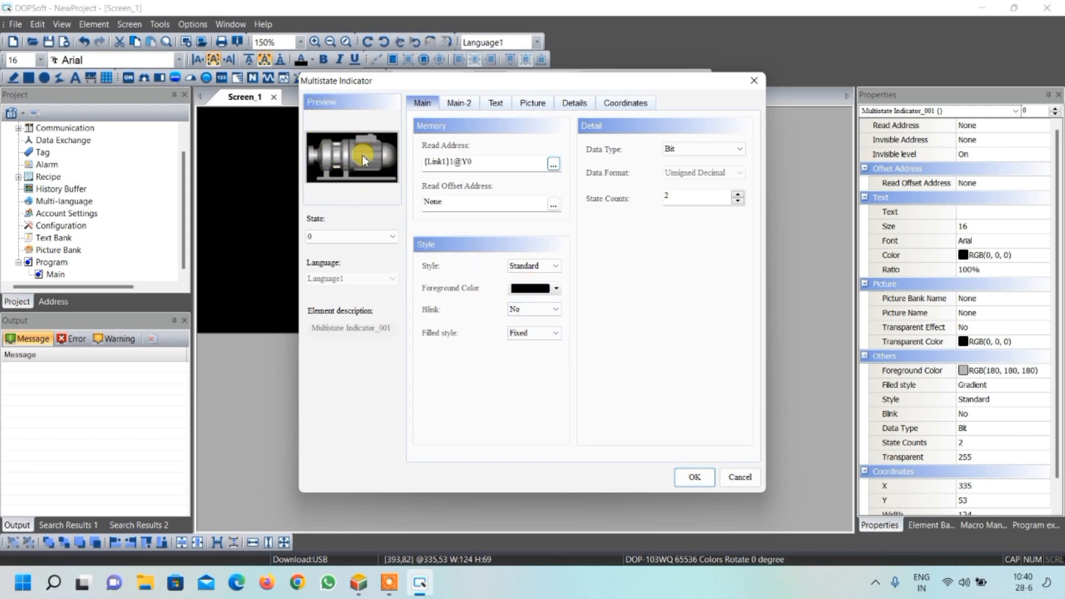
# Give the indicator's state 1 the blue picture HMI-Pump-06.png from $ModernPump2.pib, with stretch mode Stretch All
pyautogui.click(371, 236)
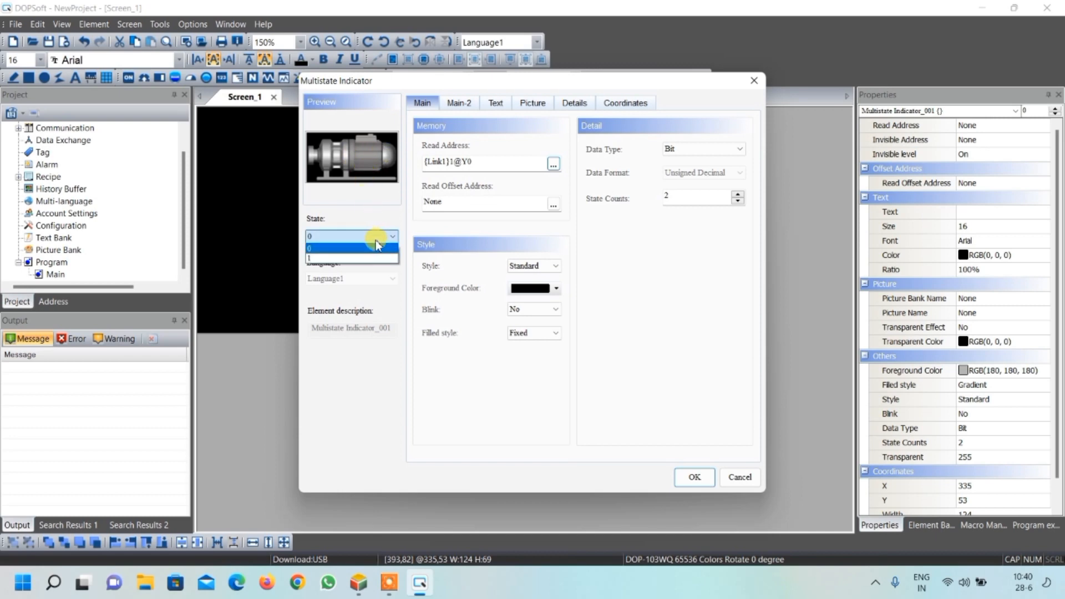
pyautogui.click(363, 258)
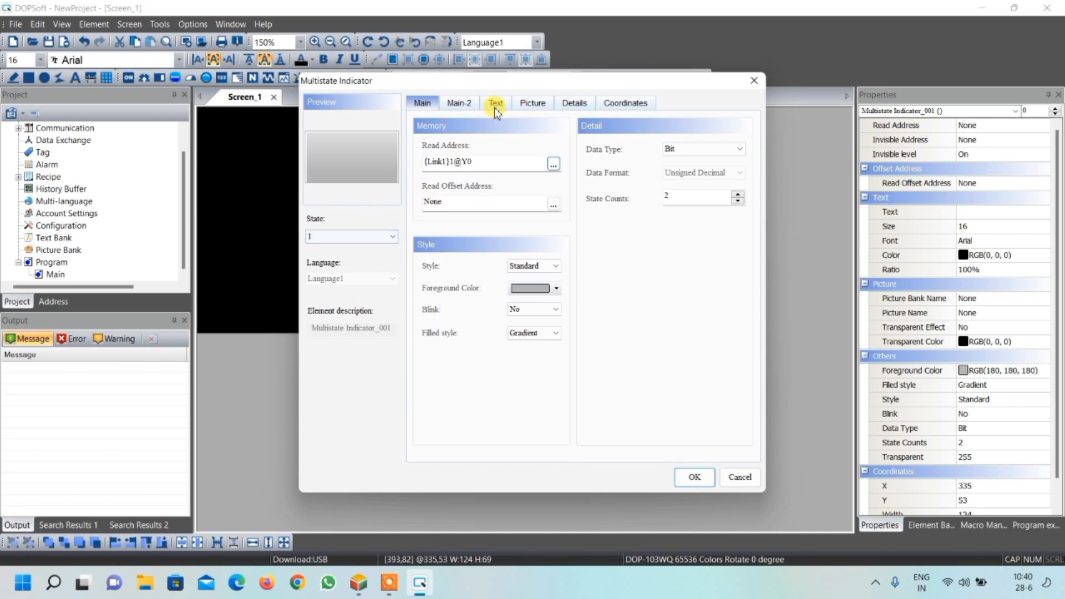
pyautogui.click(524, 103)
pyautogui.click(559, 150)
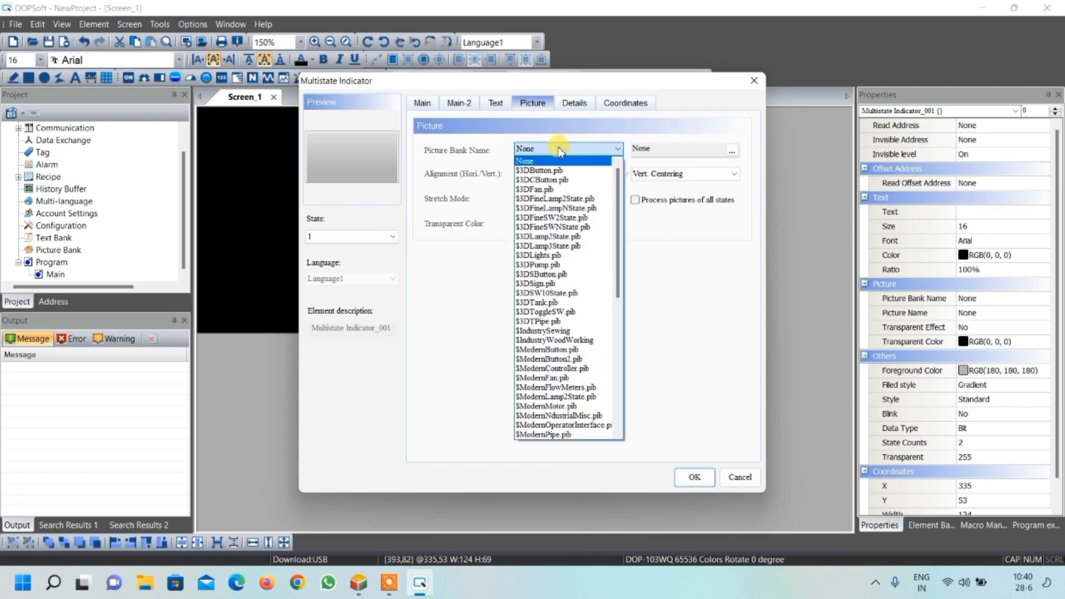
pyautogui.scroll(-3, 571, 372)
pyautogui.scroll(-3, 571, 377)
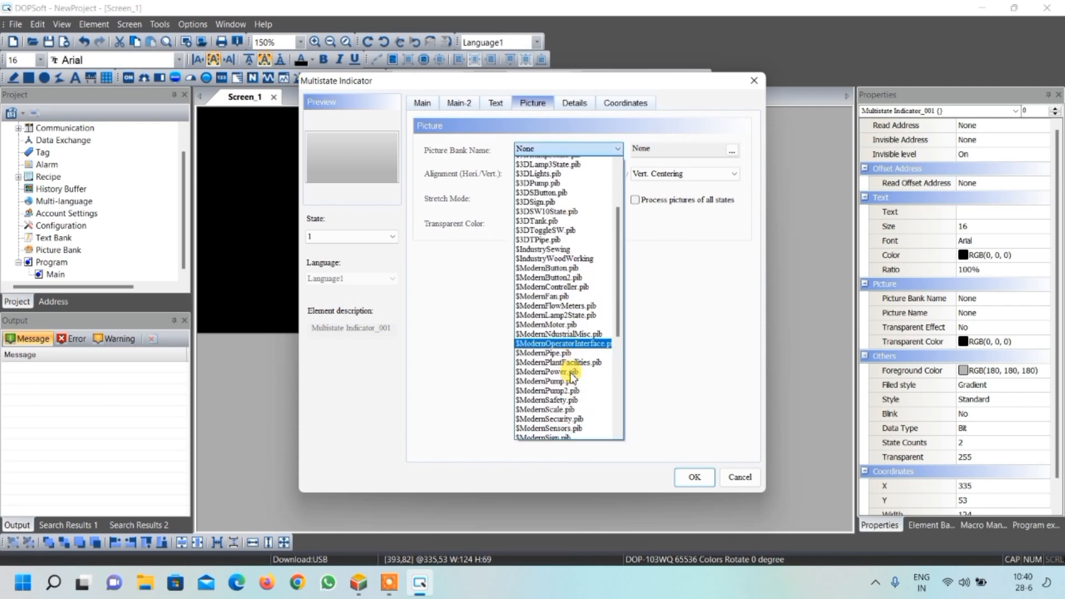
pyautogui.click(570, 391)
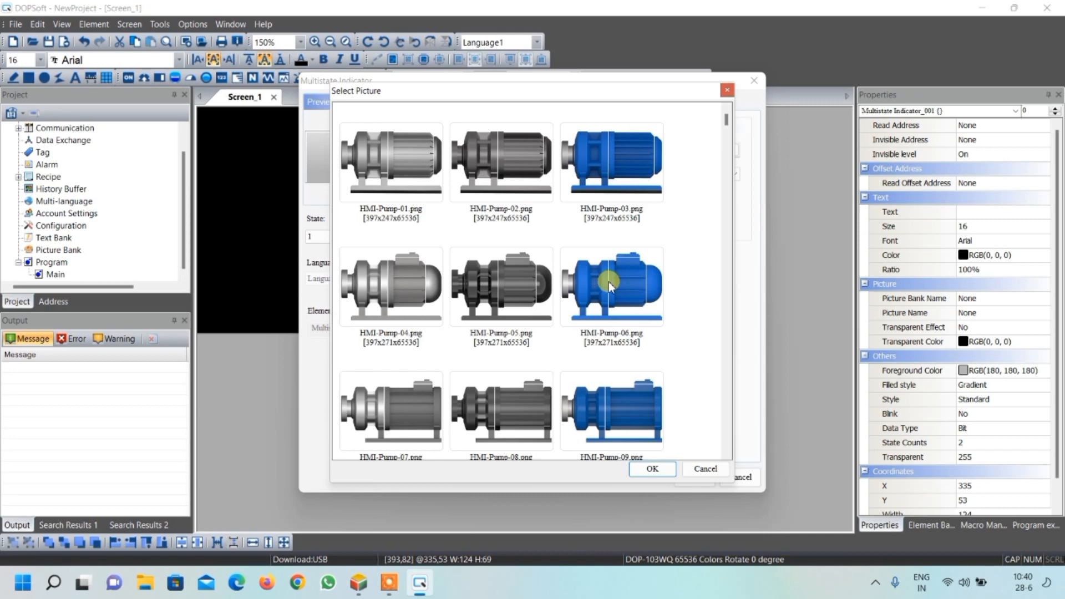
pyautogui.click(609, 284)
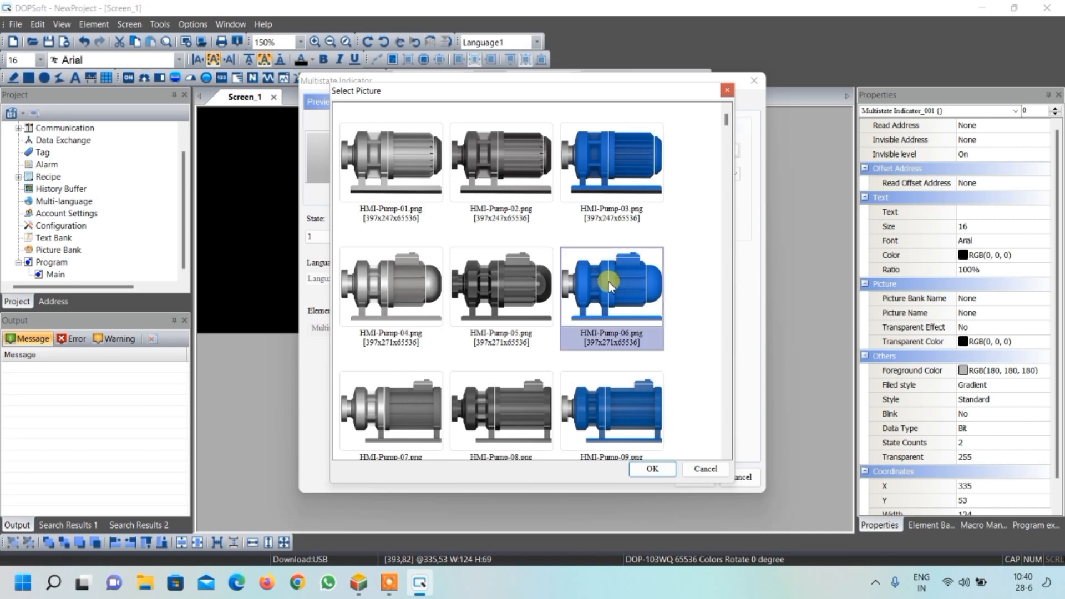
pyautogui.click(648, 470)
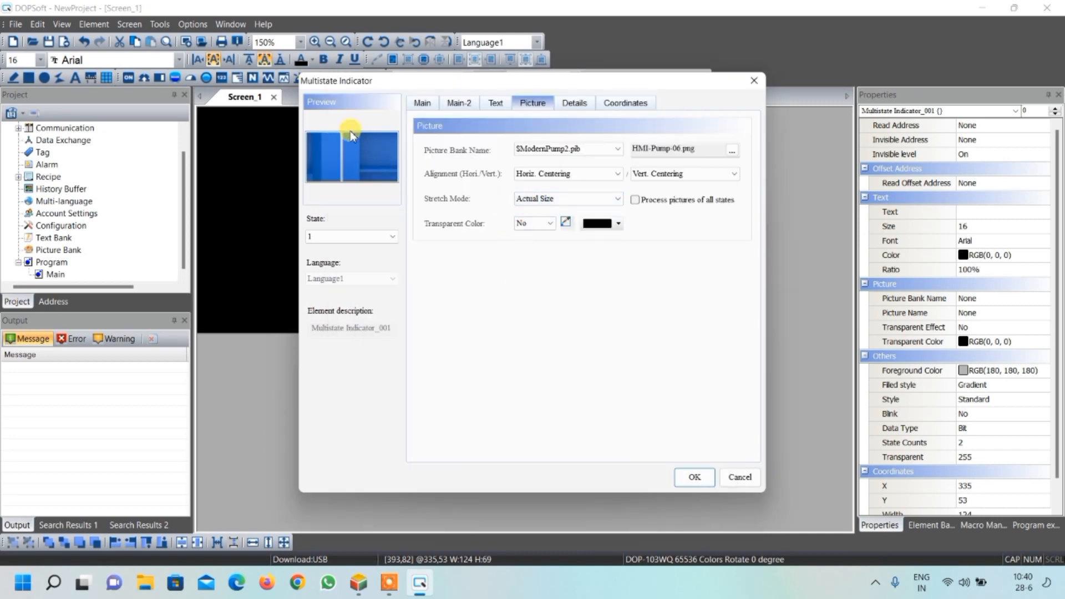
pyautogui.click(541, 199)
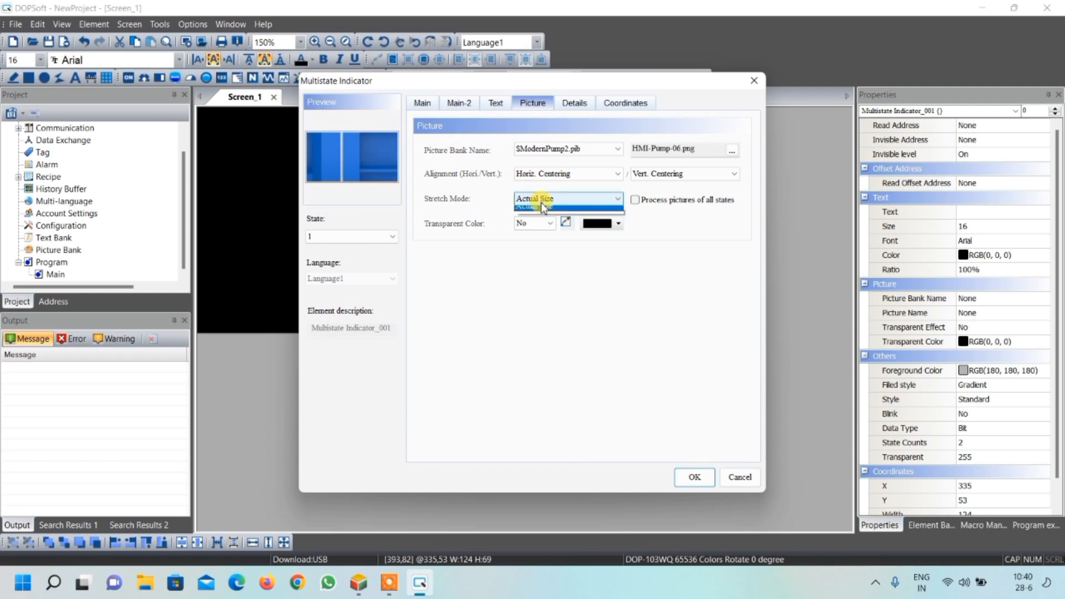
pyautogui.click(530, 211)
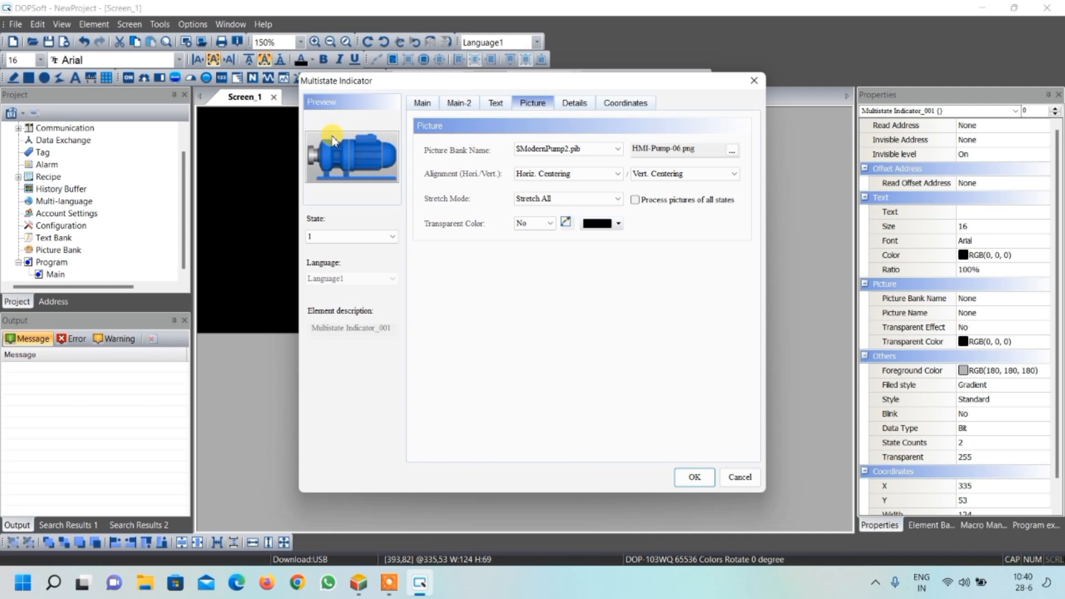
# Set the foreground colour of state 1 to black with filled style Fixed, and accept the indicator settings
pyautogui.click(425, 105)
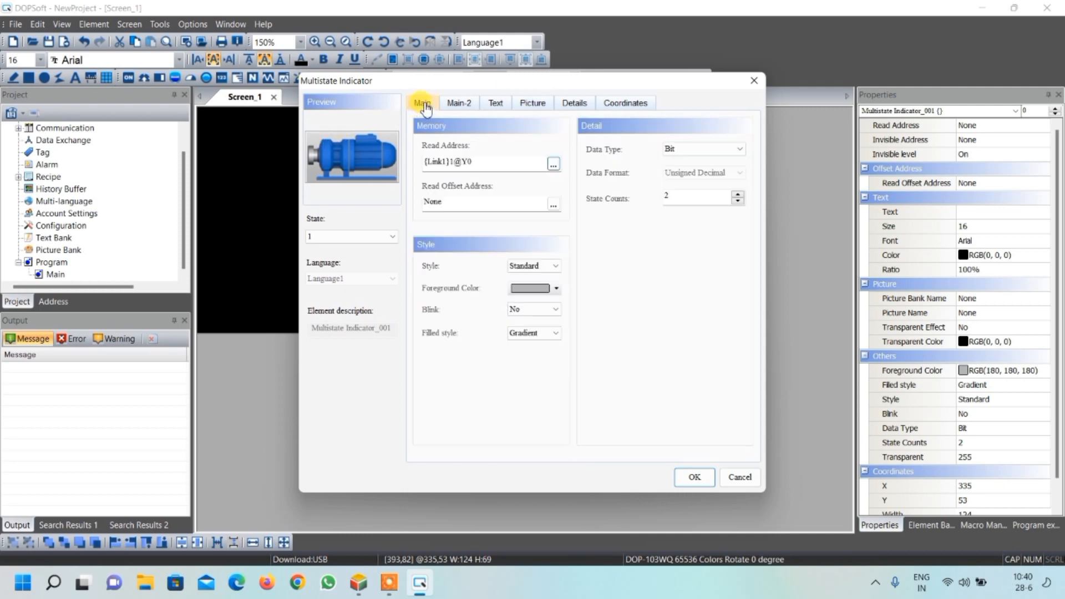
pyautogui.click(556, 288)
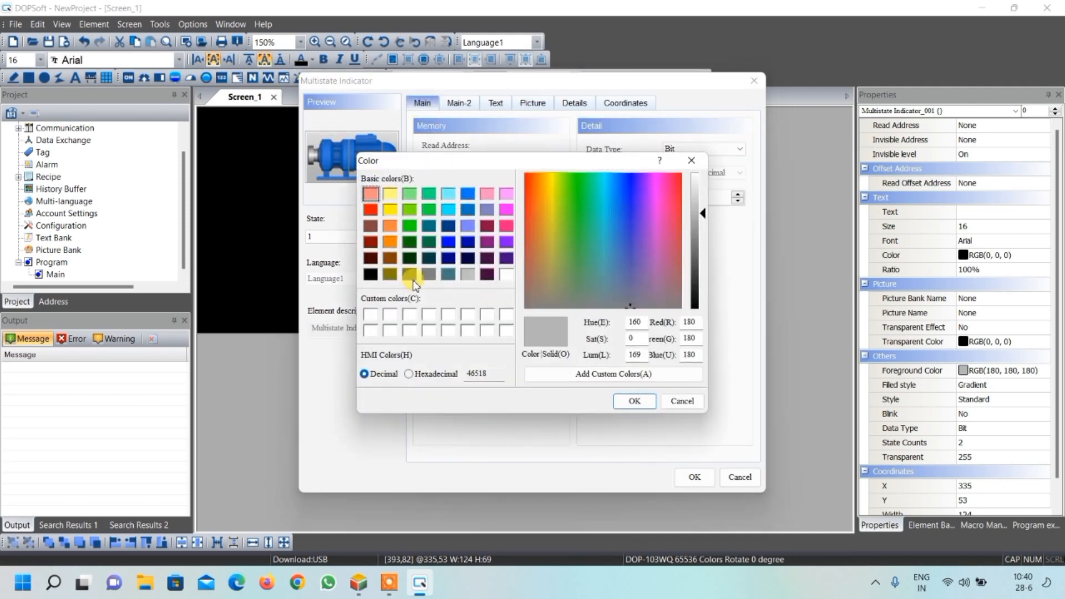
pyautogui.click(370, 274)
pyautogui.click(634, 401)
pyautogui.click(541, 333)
pyautogui.click(528, 355)
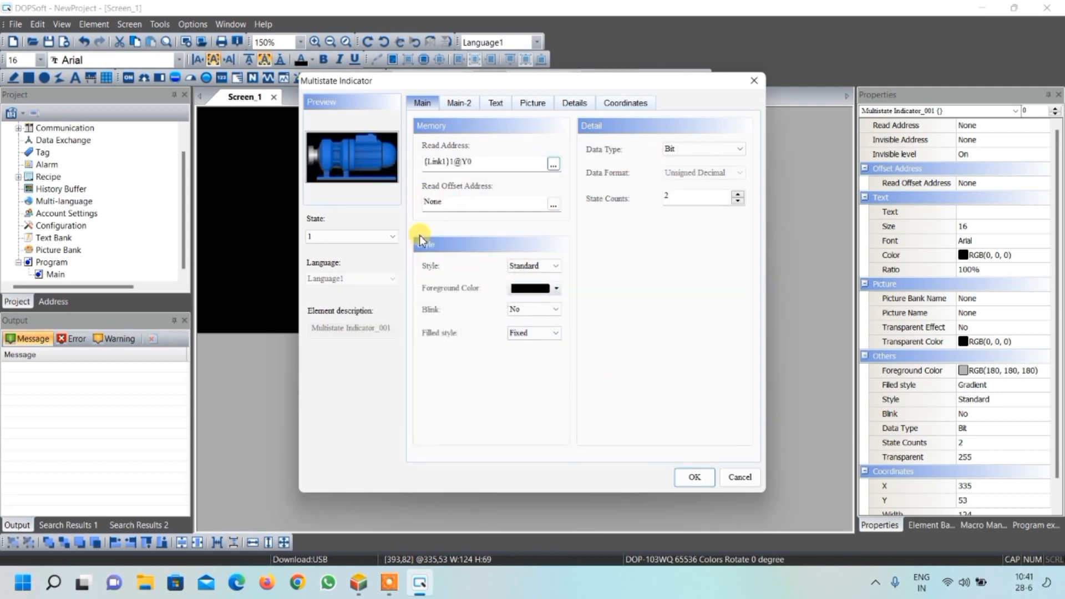
pyautogui.click(693, 476)
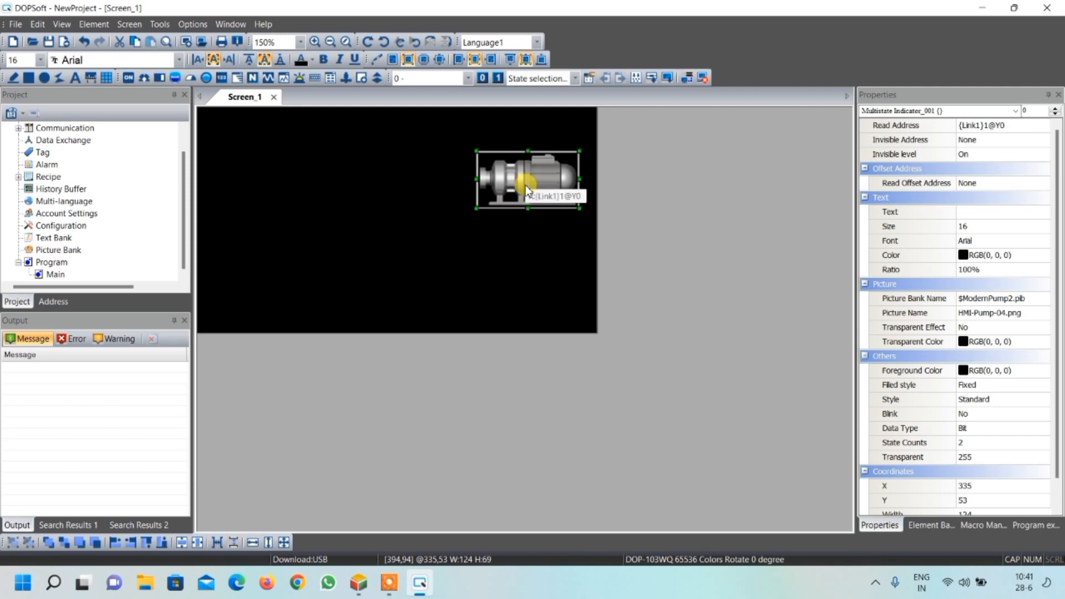
# Duplicate the motor indicator and place the copy below the original at about X 337, Y 163
pyautogui.hotkey('ctrl', 'c')
pyautogui.hotkey('ctrl', 'v')
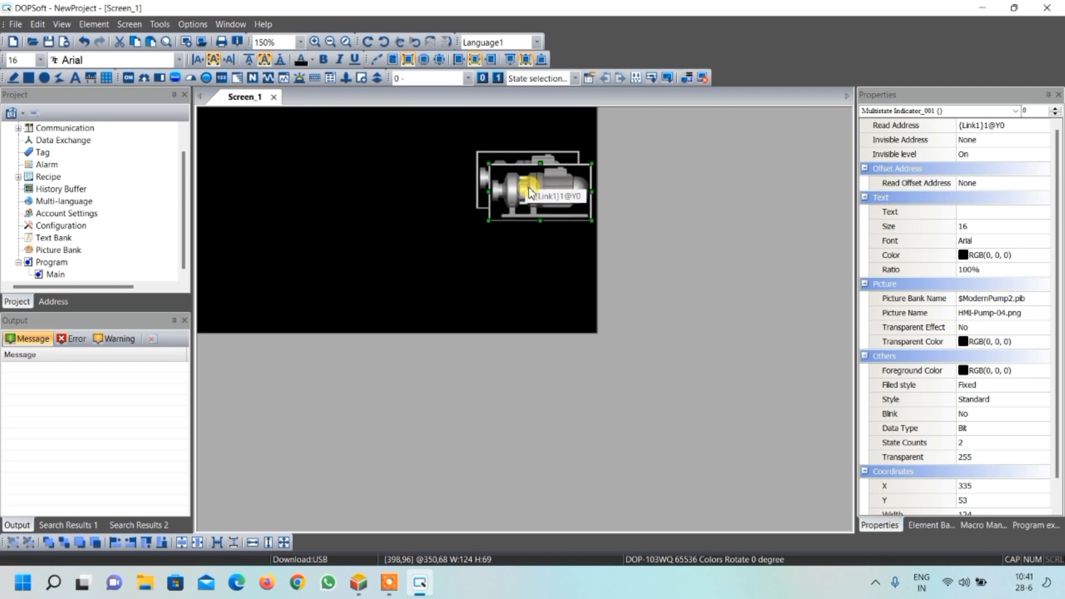
pyautogui.moveTo(533, 197); pyautogui.dragTo(524, 260)
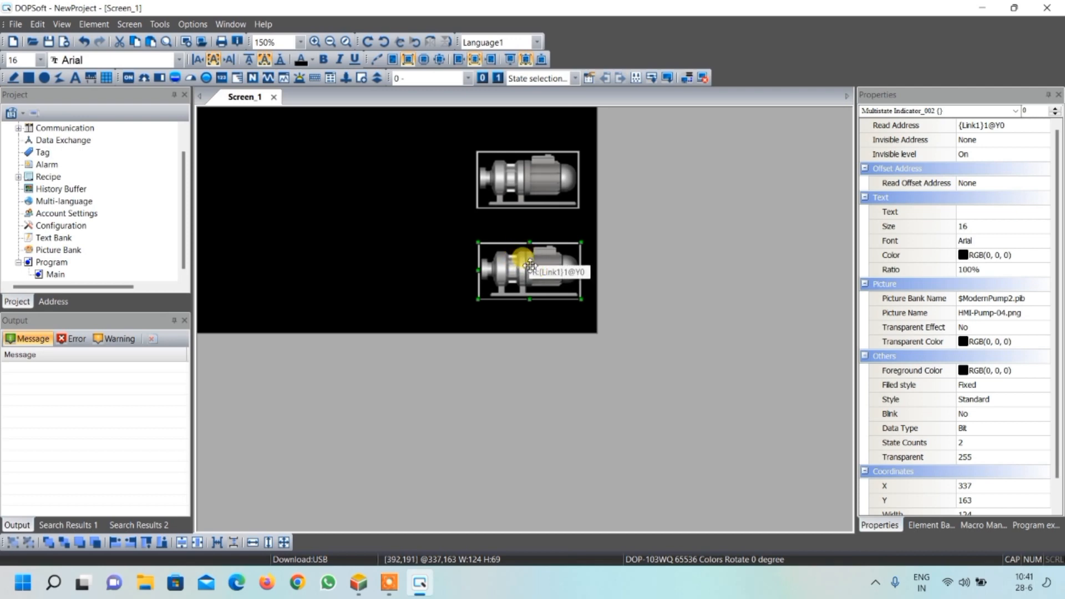
# Set the lower motor indicator's read address to {Link1}1@Y1
pyautogui.doubleClick(529, 264)
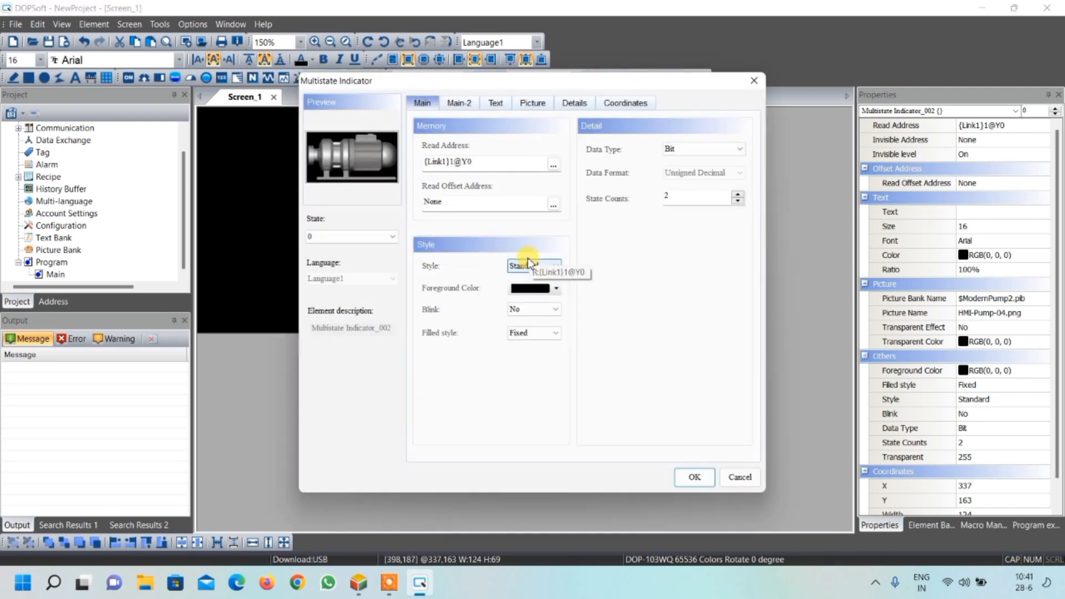
pyautogui.click(495, 166)
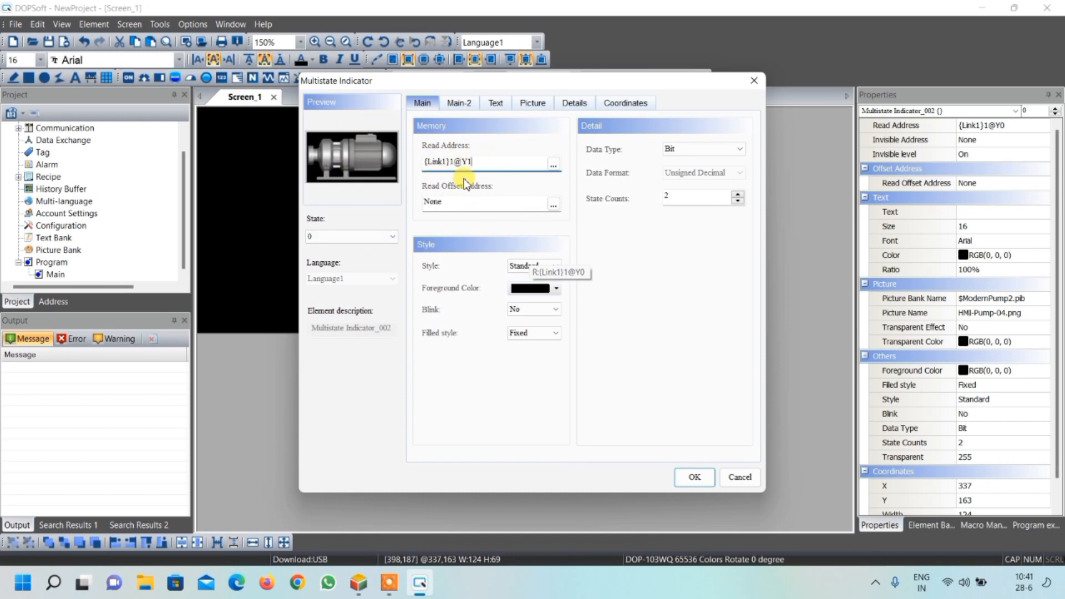
pyautogui.click(695, 477)
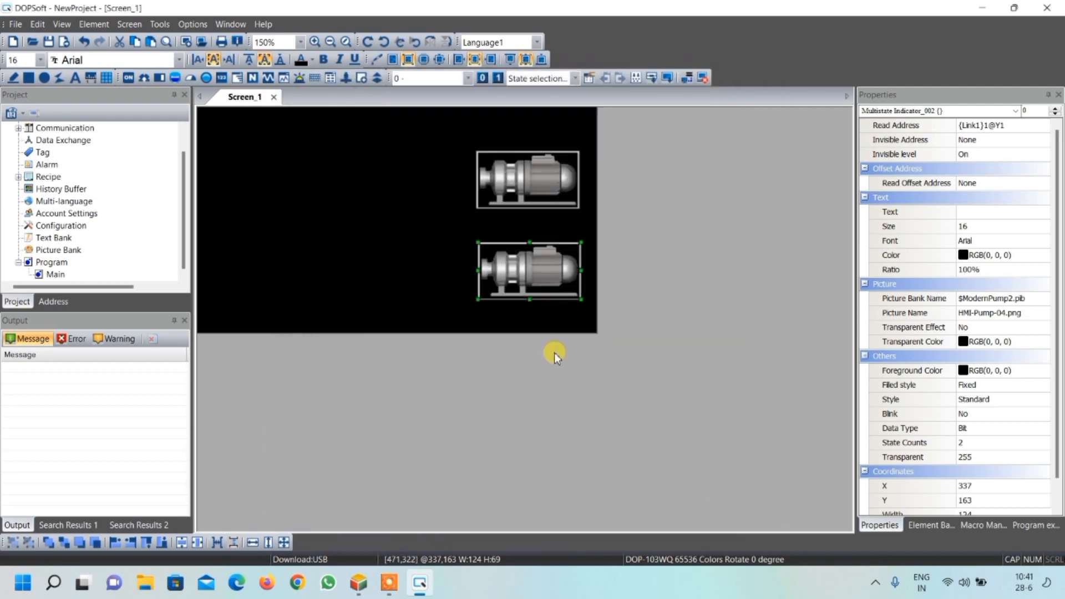
# Preview the screen elements in state 1 and return the display to state 0
pyautogui.click(528, 322)
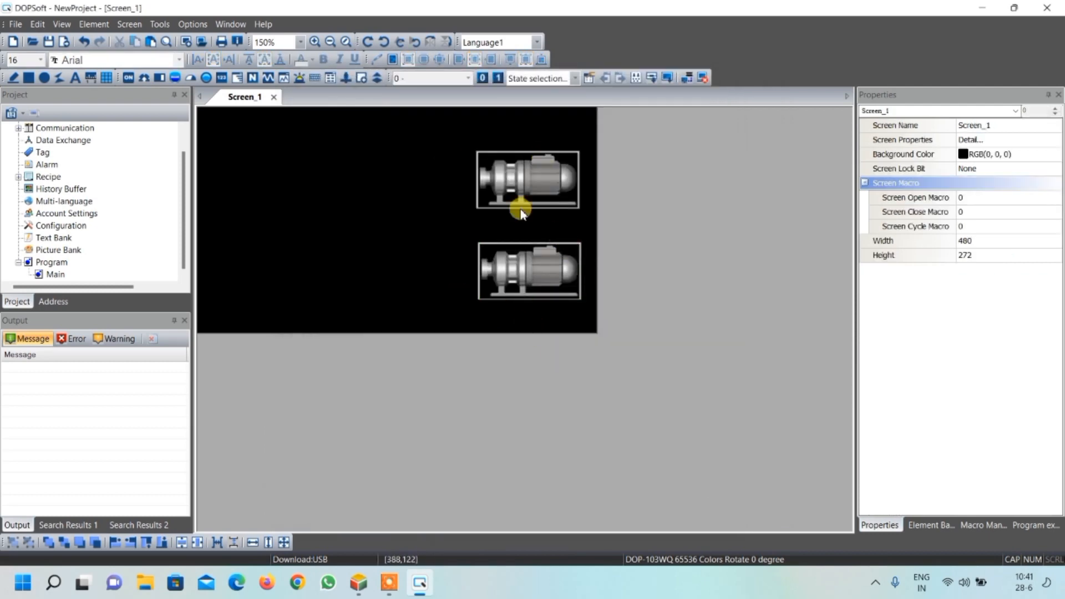
pyautogui.click(498, 78)
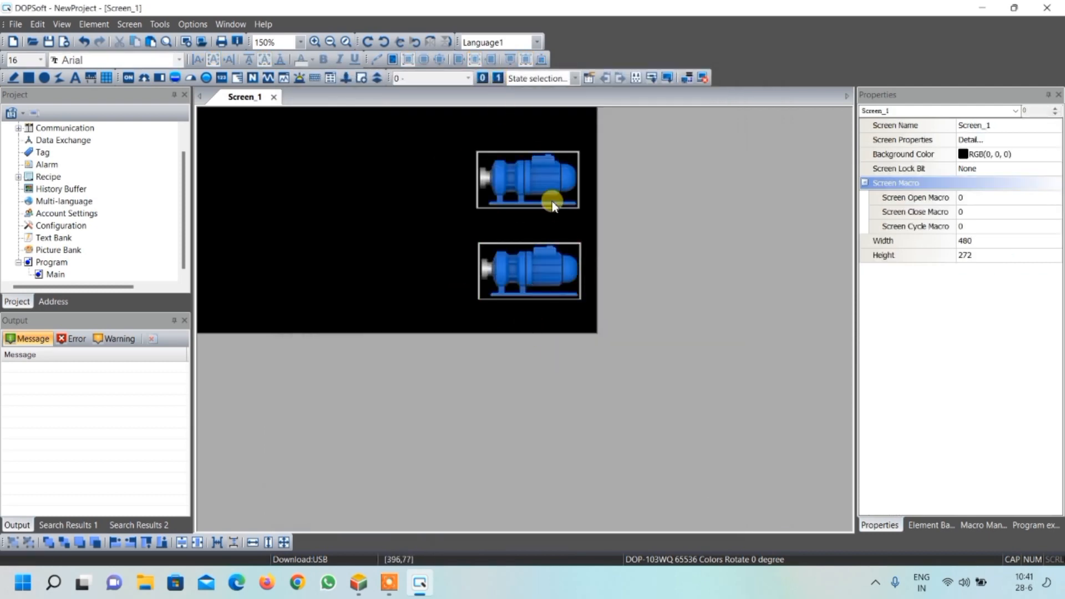
pyautogui.click(482, 78)
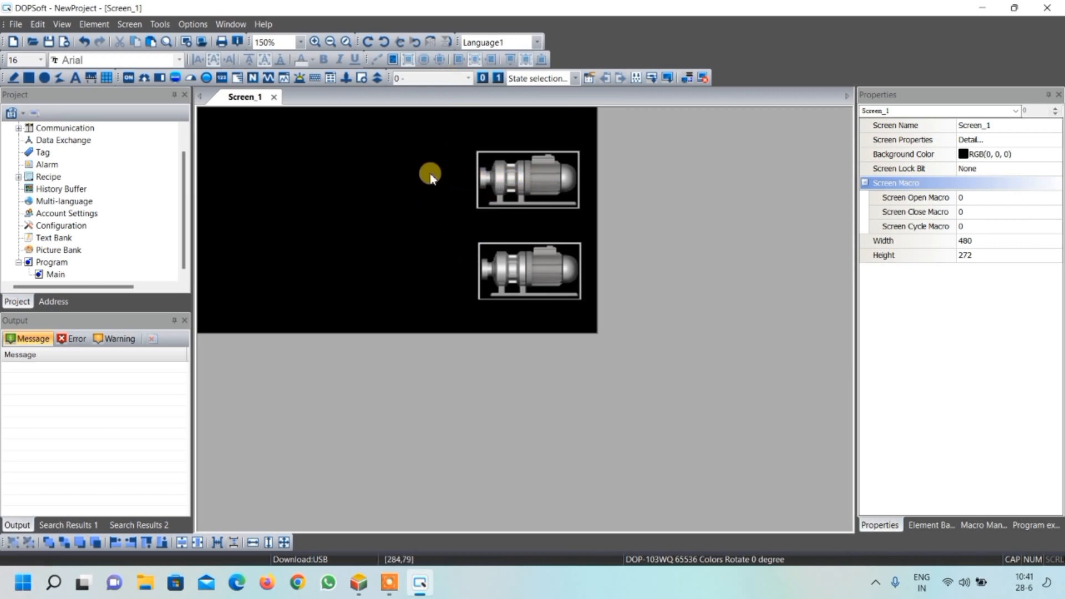
# Draw a horizontal Pipe(6) about 35 wide and 23 high at the upper motor's inlet
pyautogui.click(175, 79)
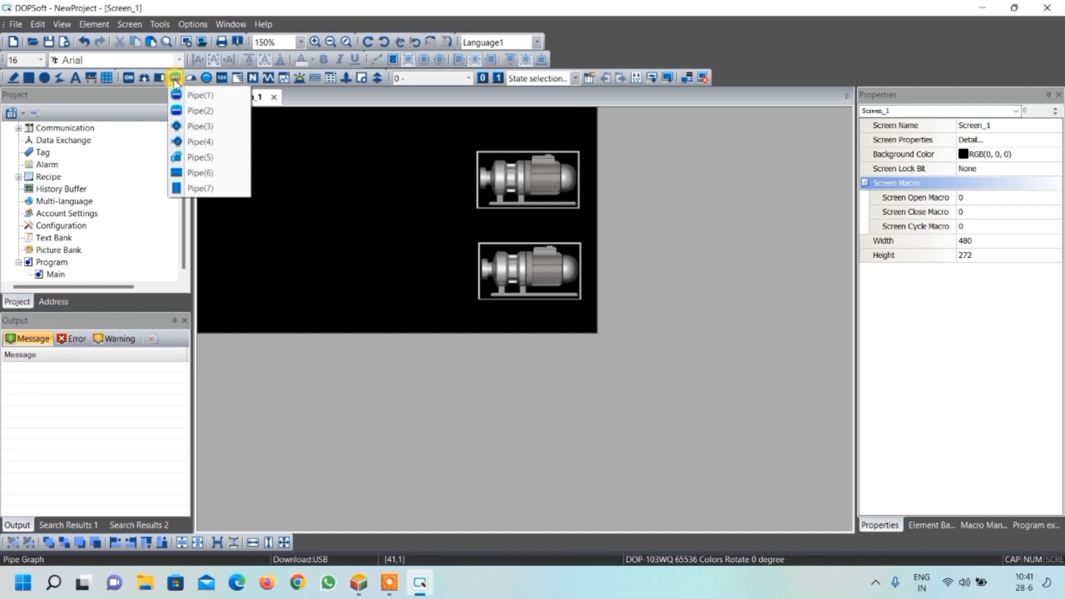
pyautogui.click(205, 175)
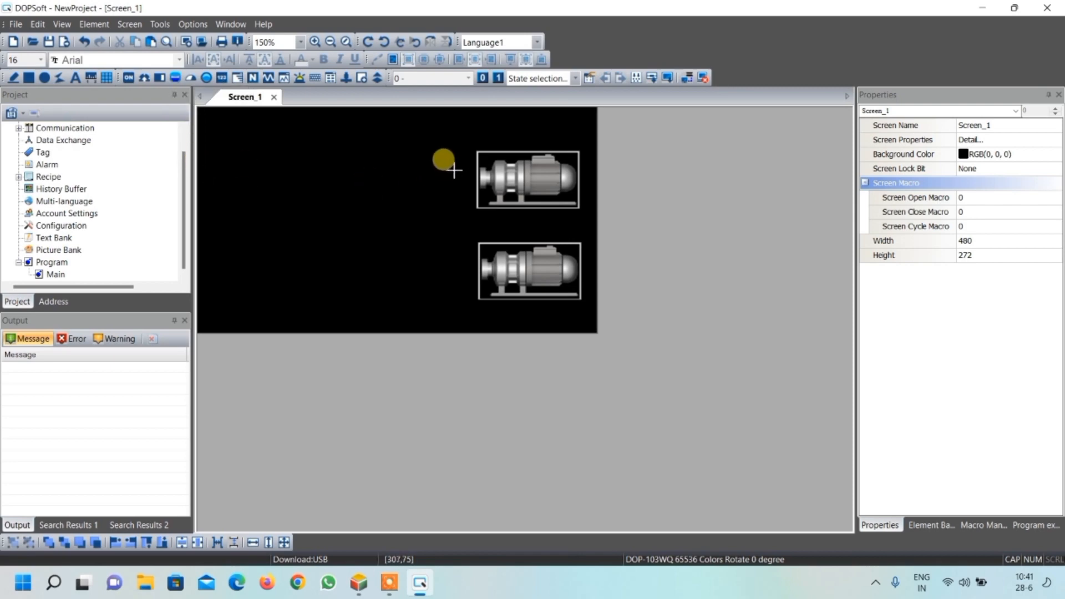
pyautogui.moveTo(452, 170); pyautogui.dragTo(469, 191)
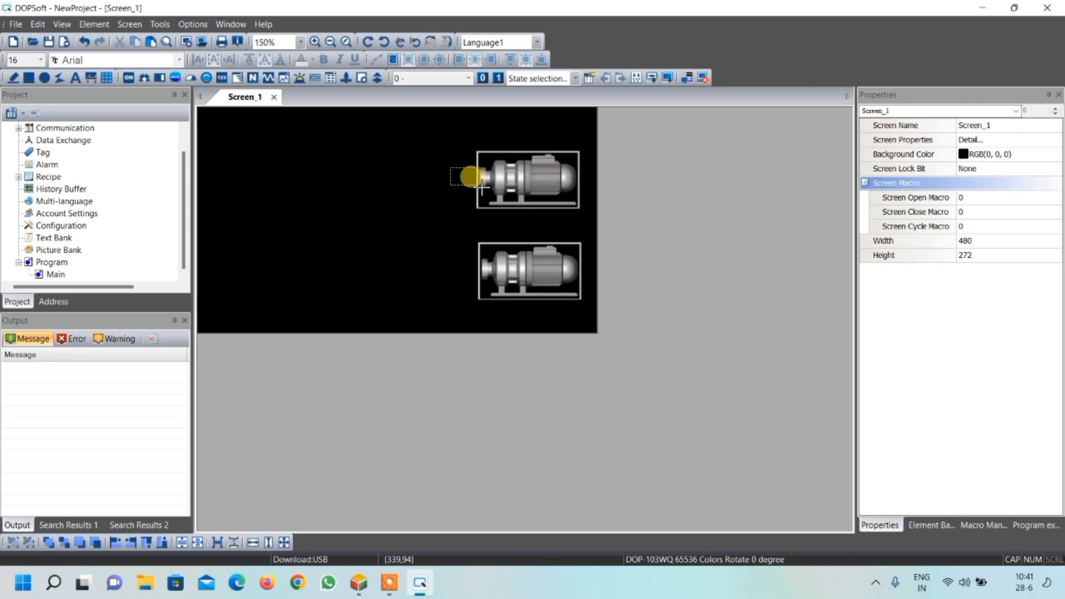
pyautogui.moveTo(482, 189); pyautogui.dragTo(481, 187)
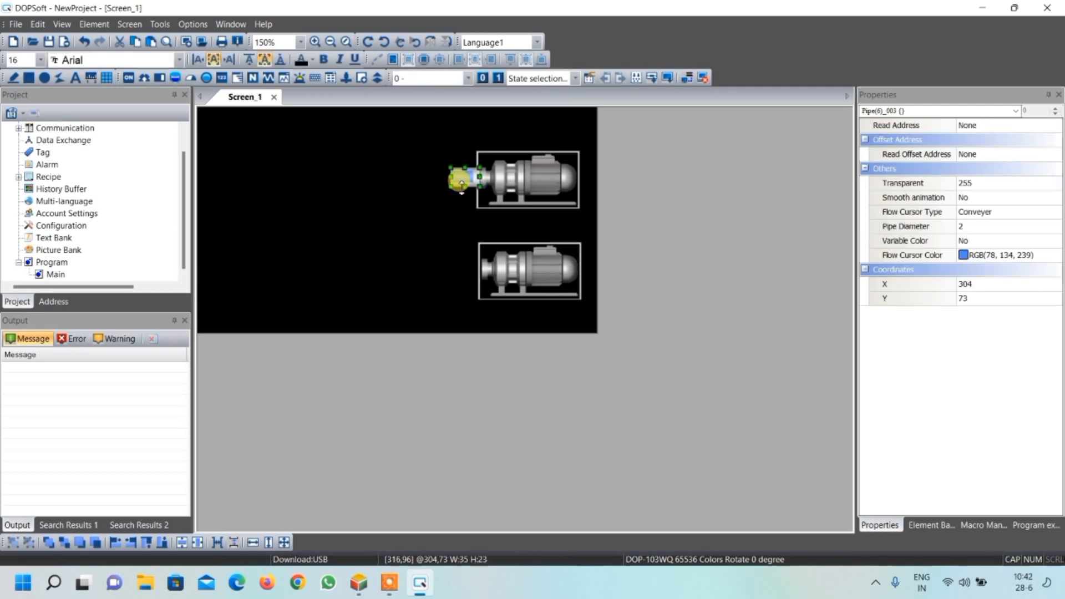
# Duplicate the horizontal pipe and place the copy at the lower motor's inlet, at about X 307, Y 182
pyautogui.hotkey('ctrl', 'v')
pyautogui.moveTo(472, 239); pyautogui.dragTo(469, 267)
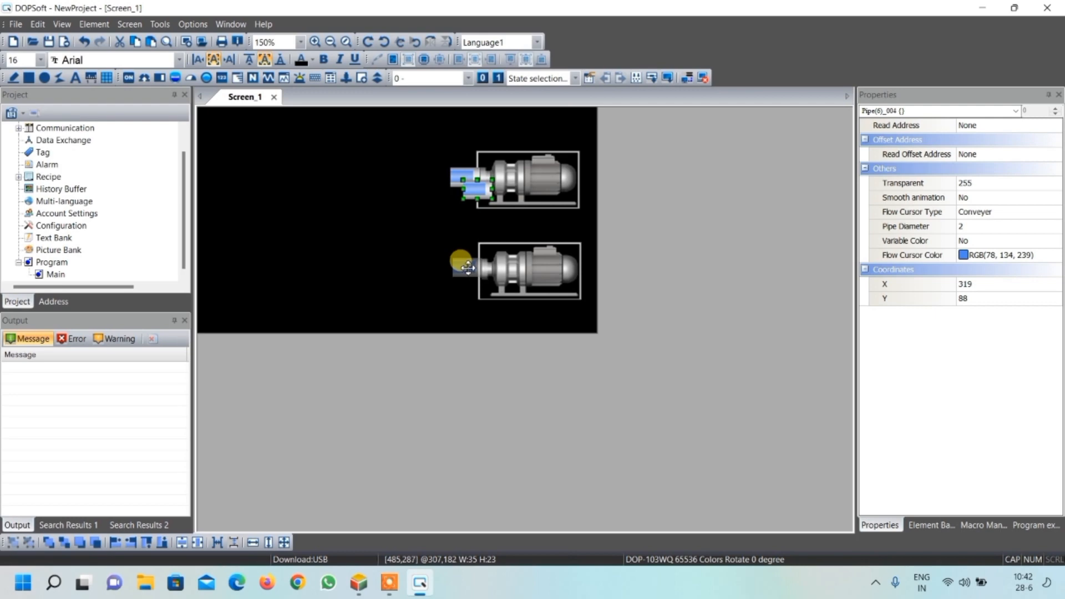
pyautogui.moveTo(468, 267); pyautogui.dragTo(468, 267)
pyautogui.click(463, 290)
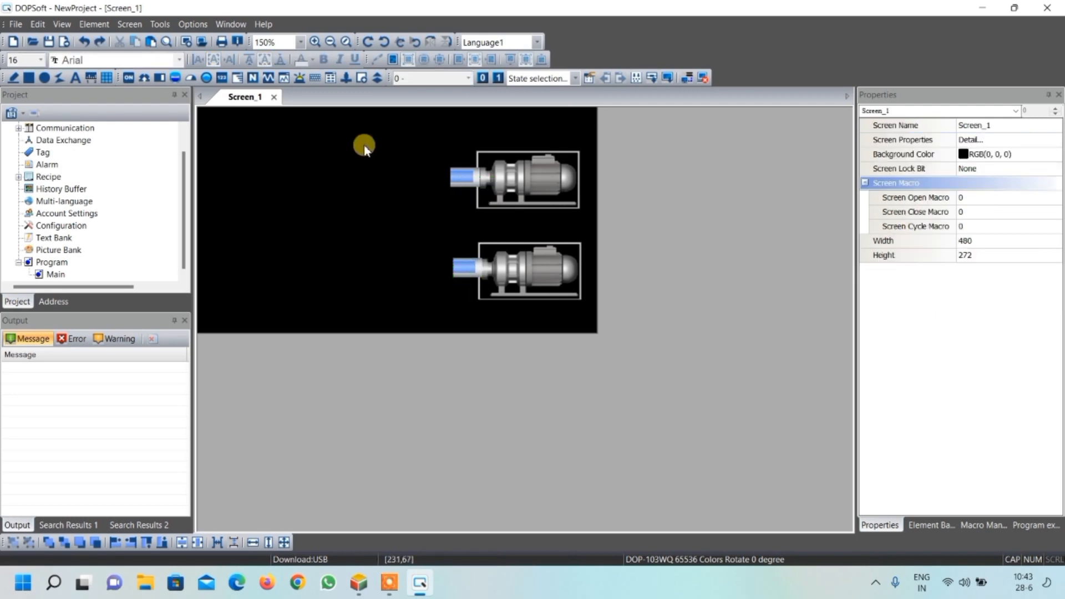
# Draw a vertical Pipe(7) about 23 wide and 97 high from the screen's upper edge to the upper motor's pipe, at X 281, Y 0
pyautogui.click(175, 78)
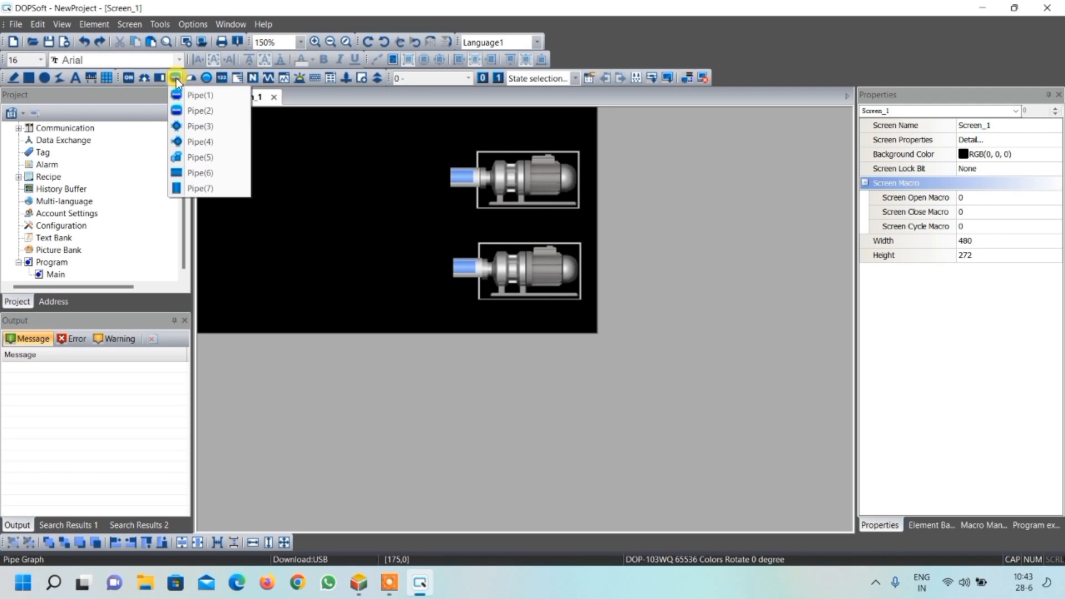
pyautogui.click(191, 188)
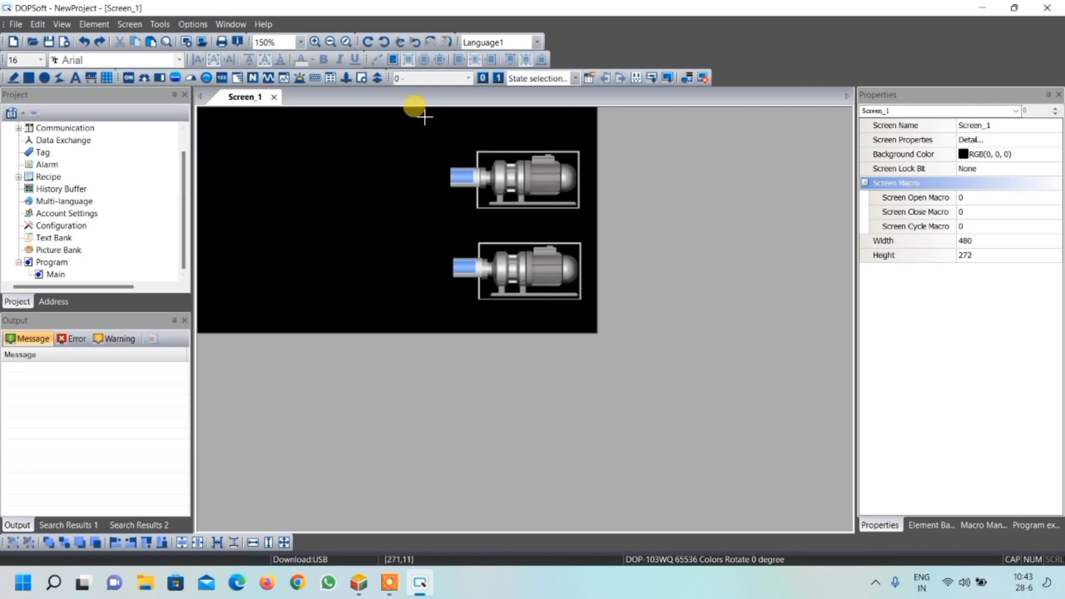
pyautogui.moveTo(424, 110); pyautogui.dragTo(447, 190)
pyautogui.moveTo(434, 149); pyautogui.dragTo(443, 148)
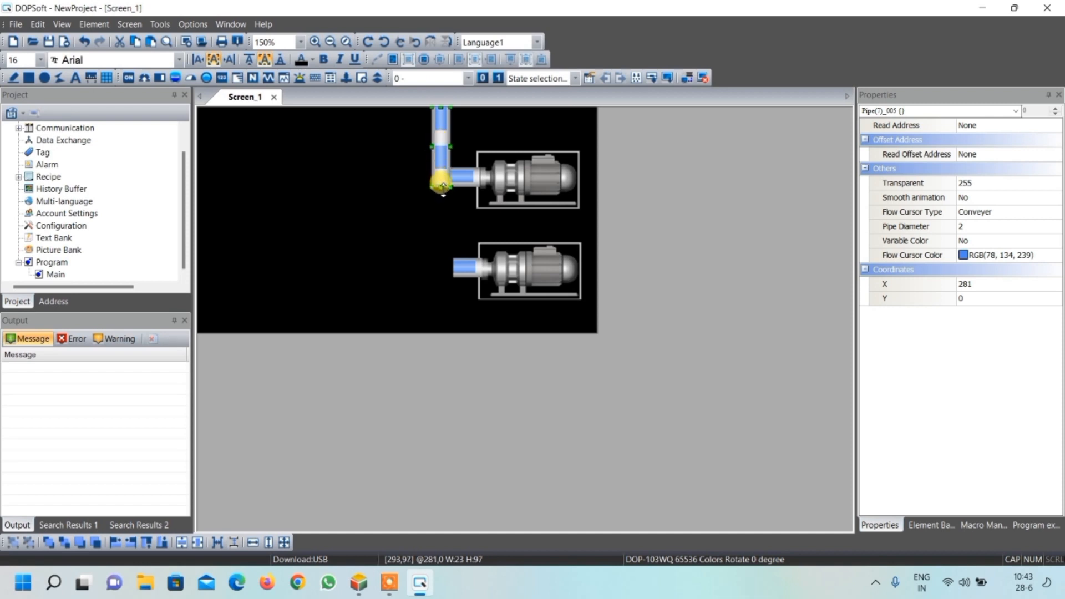
pyautogui.click(447, 201)
# Duplicate the vertical pipe directly beneath the first at X 282, Y 97, and lengthen it to about 108 to reach the lower motor's pipe
pyautogui.click(440, 154)
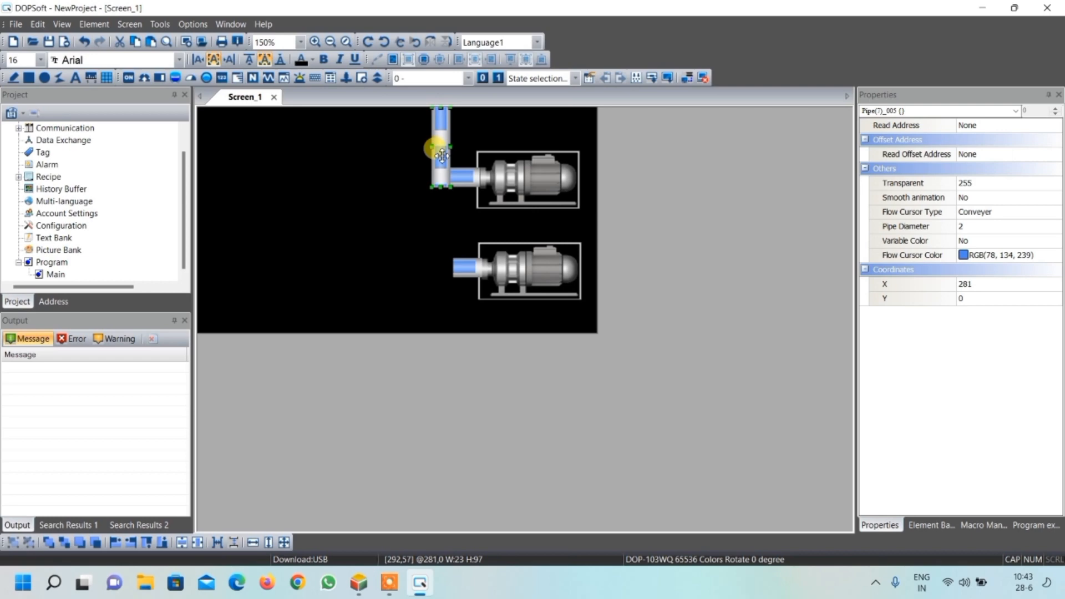
pyautogui.hotkey('ctrl', 'v')
pyautogui.moveTo(454, 149); pyautogui.dragTo(442, 216)
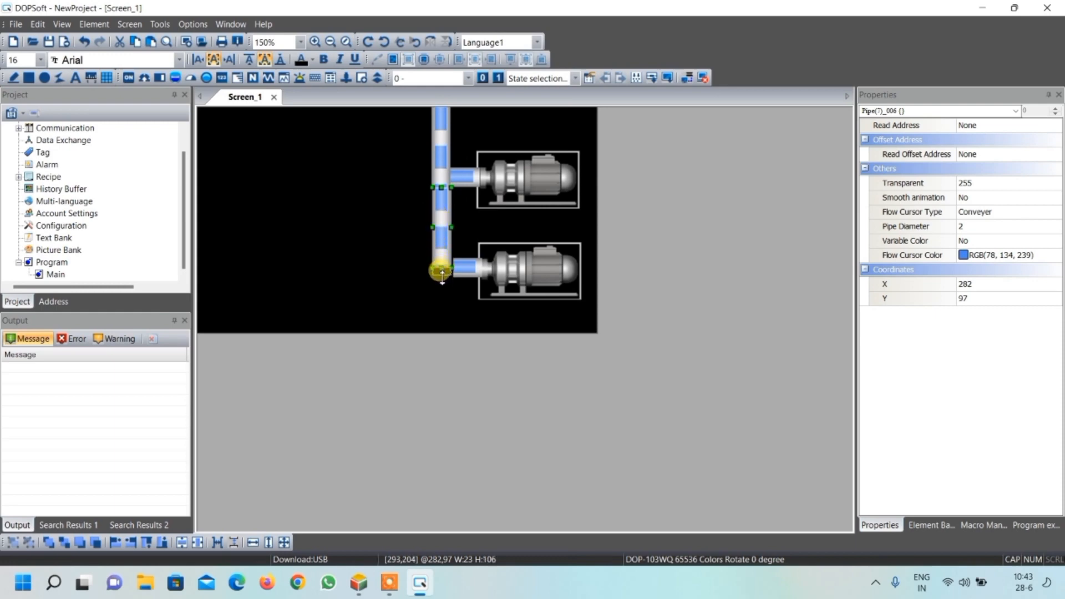
pyautogui.click(456, 224)
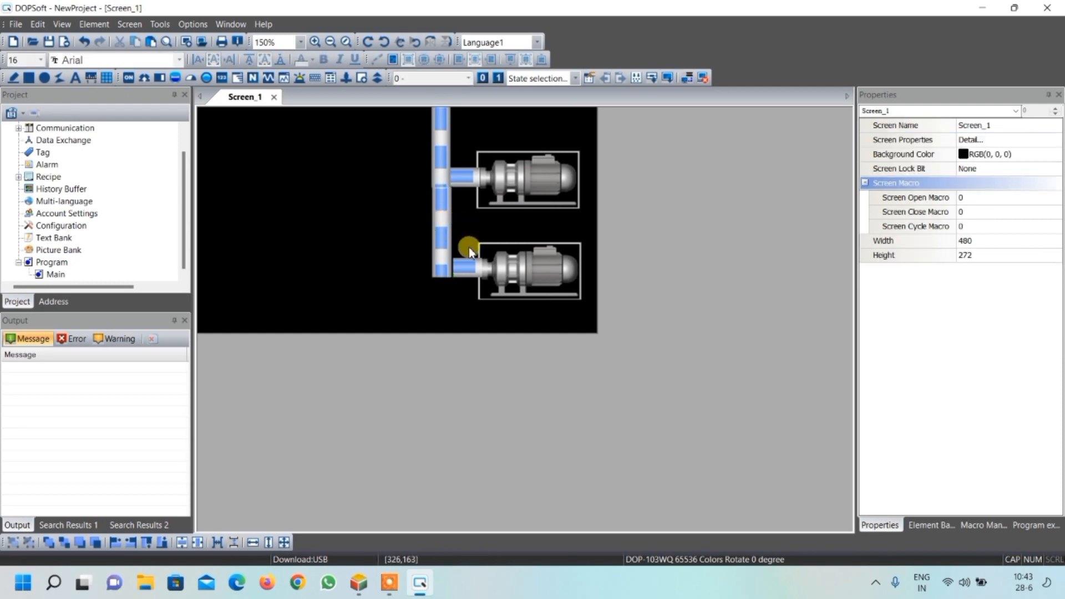
# Align the lower vertical pipe with the upper one by shifting it left to X 281
pyautogui.click(447, 219)
pyautogui.press('Left')
pyautogui.press('Left')
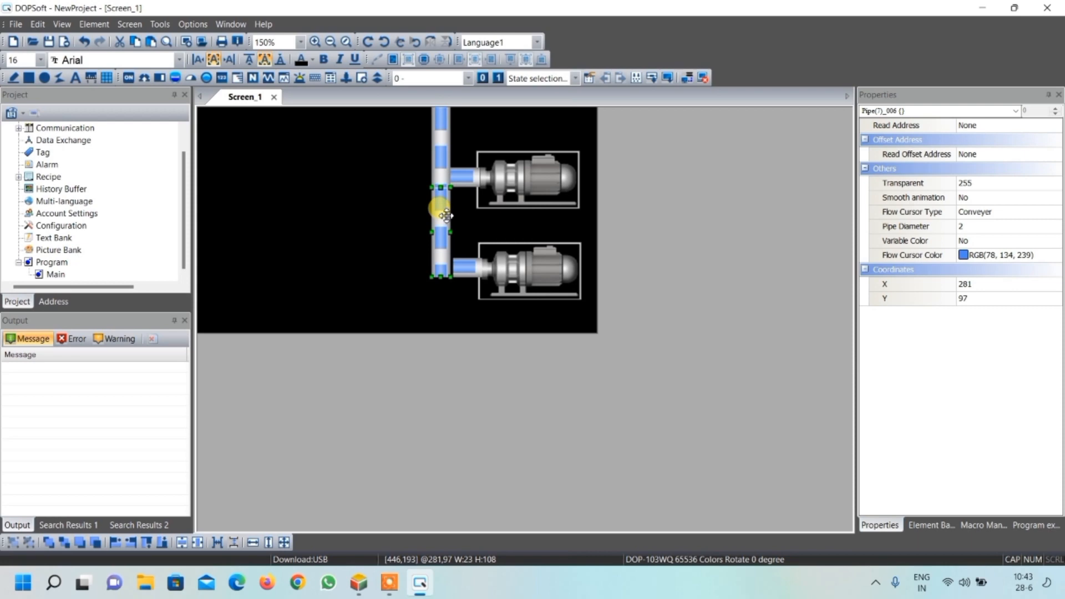
# Widen the lower motor's horizontal pipe to 39, starting at X 303, so it meets the vertical pipe
pyautogui.click(473, 250)
pyautogui.click(465, 266)
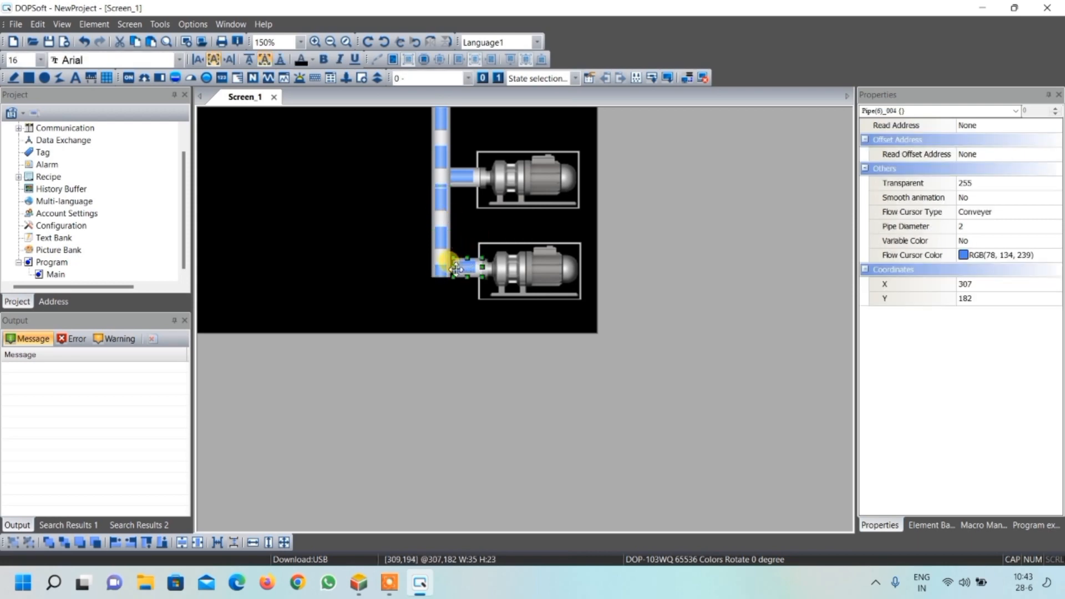
pyautogui.click(464, 233)
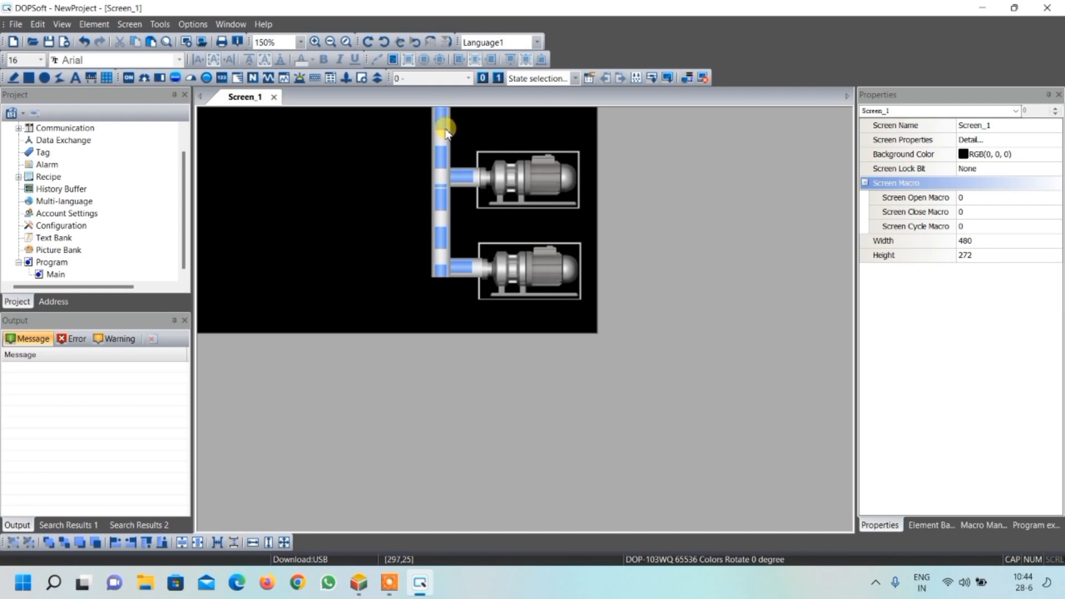
# Examine which pipe sections belong to each motor indicator and check their read addresses
pyautogui.click(457, 173)
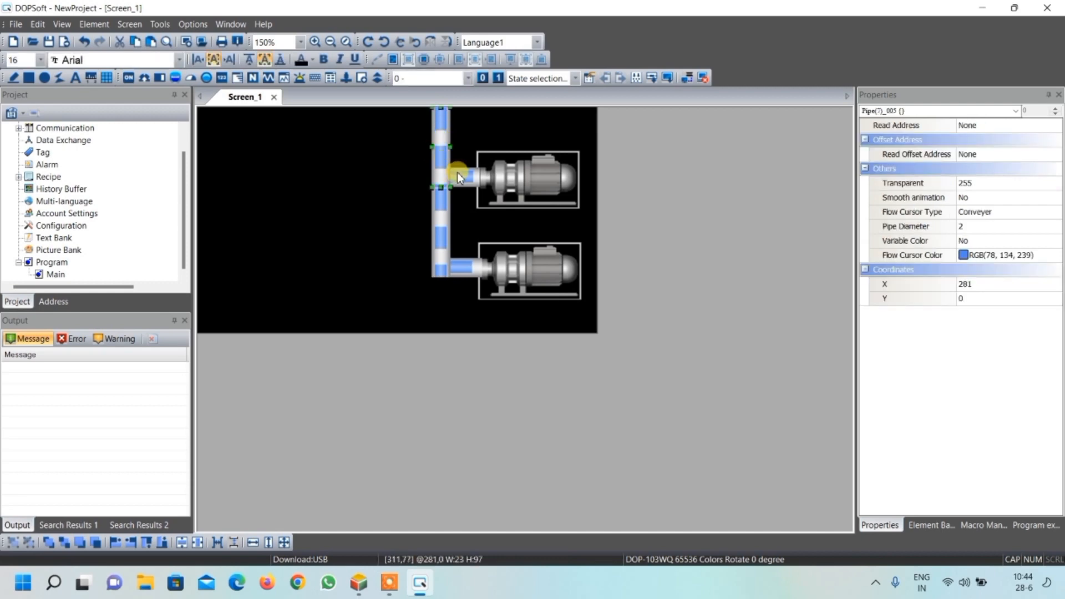
pyautogui.click(444, 220)
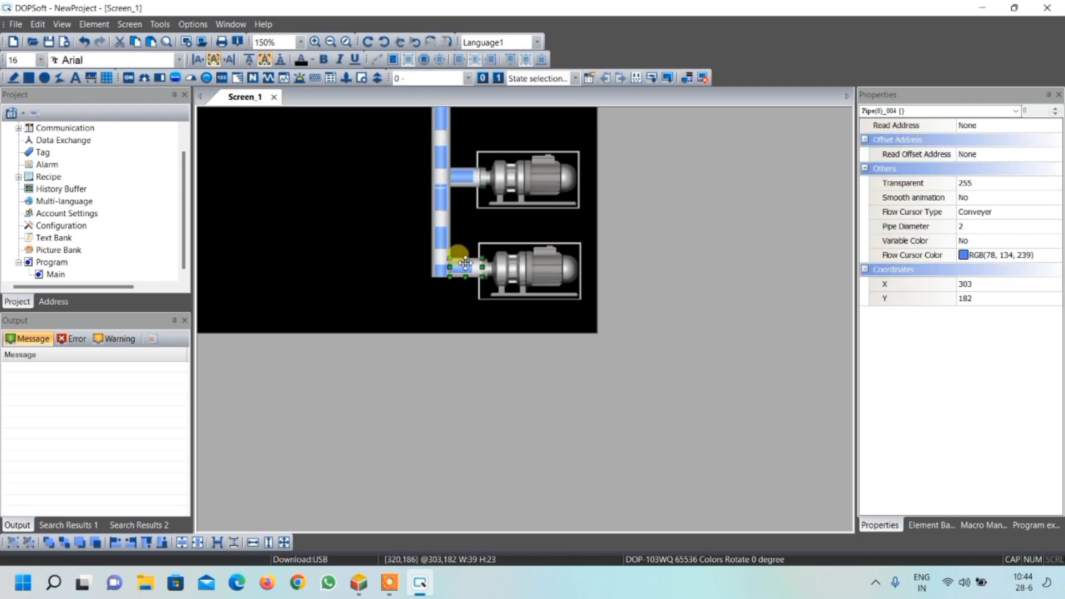
pyautogui.click(516, 178)
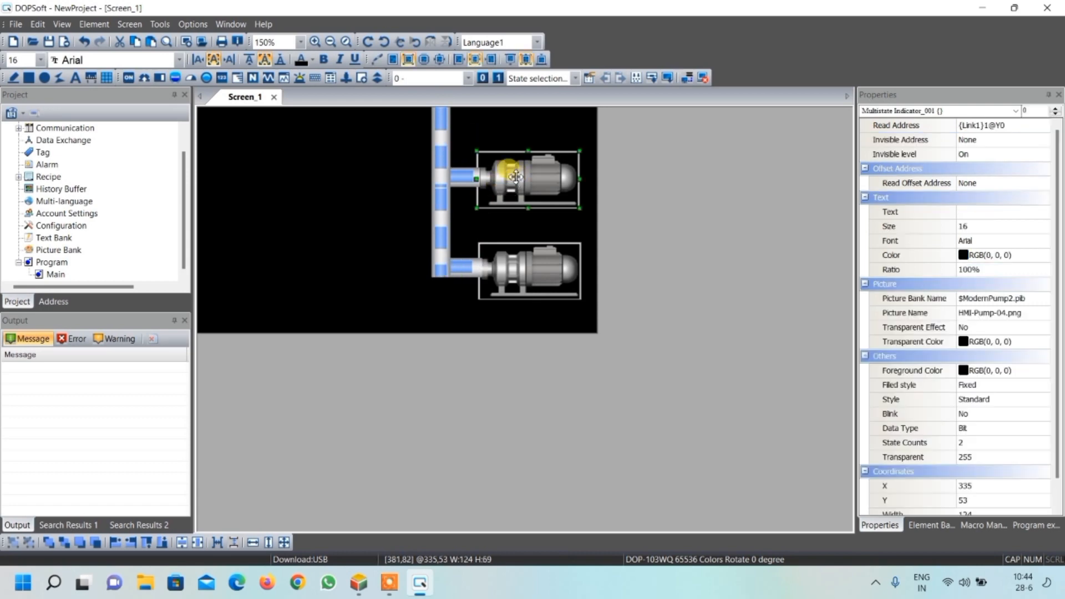
pyautogui.click(452, 171)
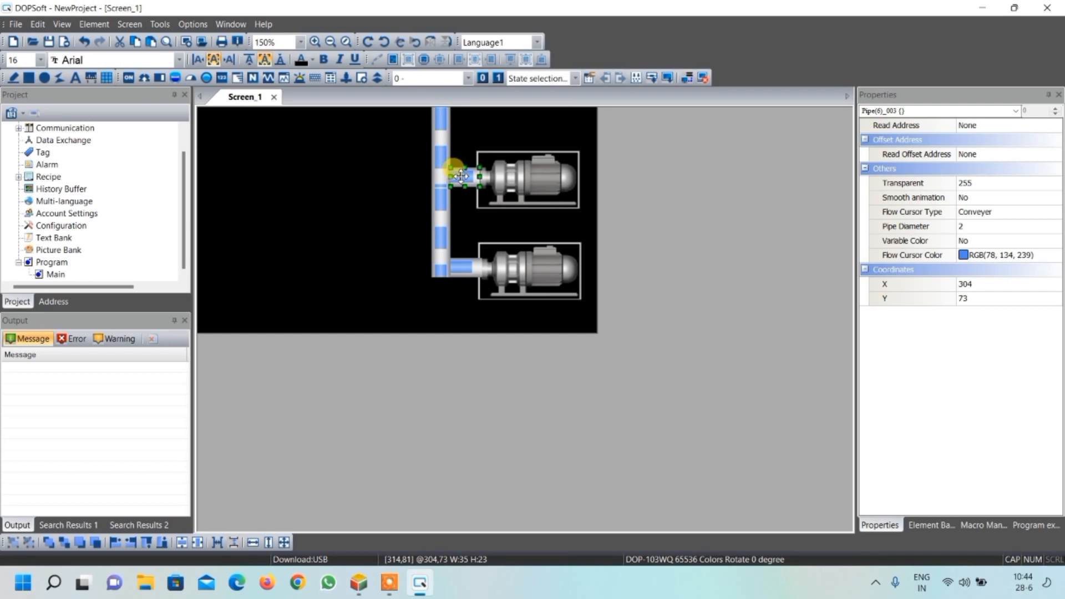
pyautogui.click(536, 272)
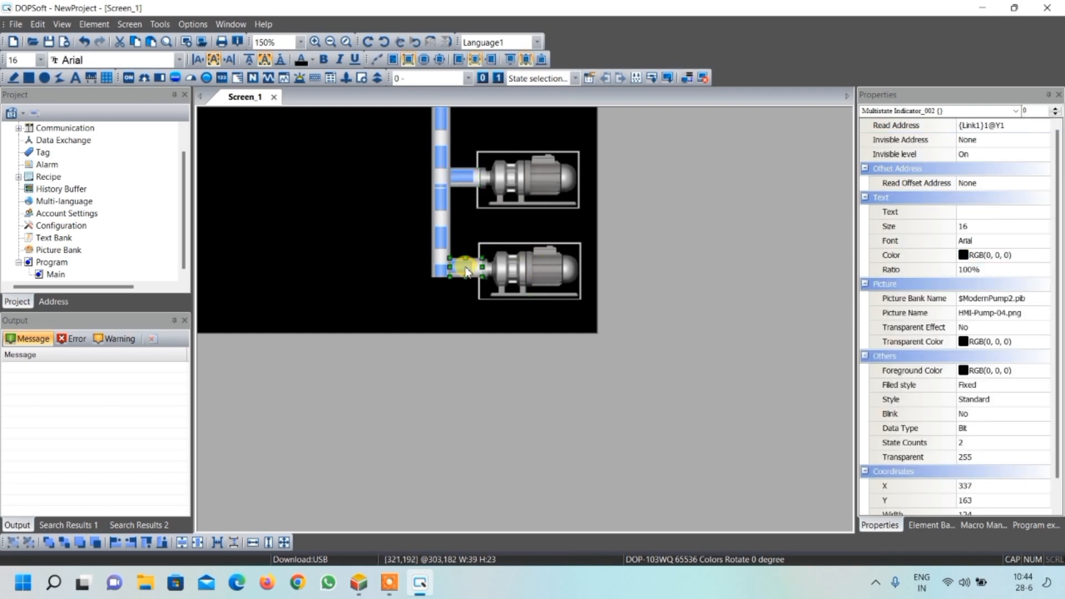
pyautogui.click(466, 266)
pyautogui.click(443, 197)
pyautogui.click(466, 267)
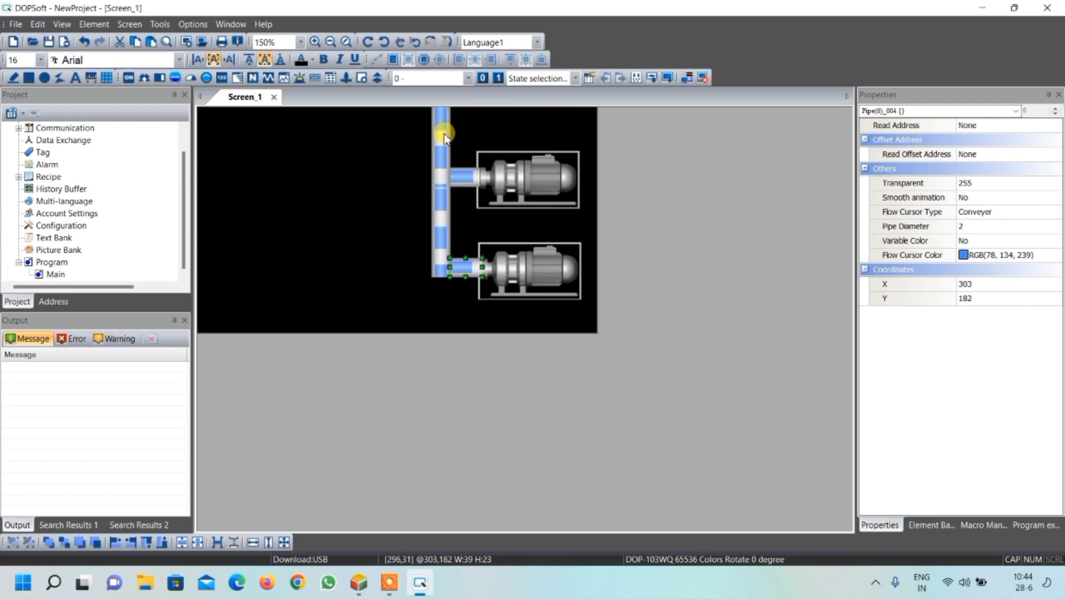
pyautogui.click(442, 194)
# Link the upper vertical pipe's read address to internal memory word $1
pyautogui.click(441, 158)
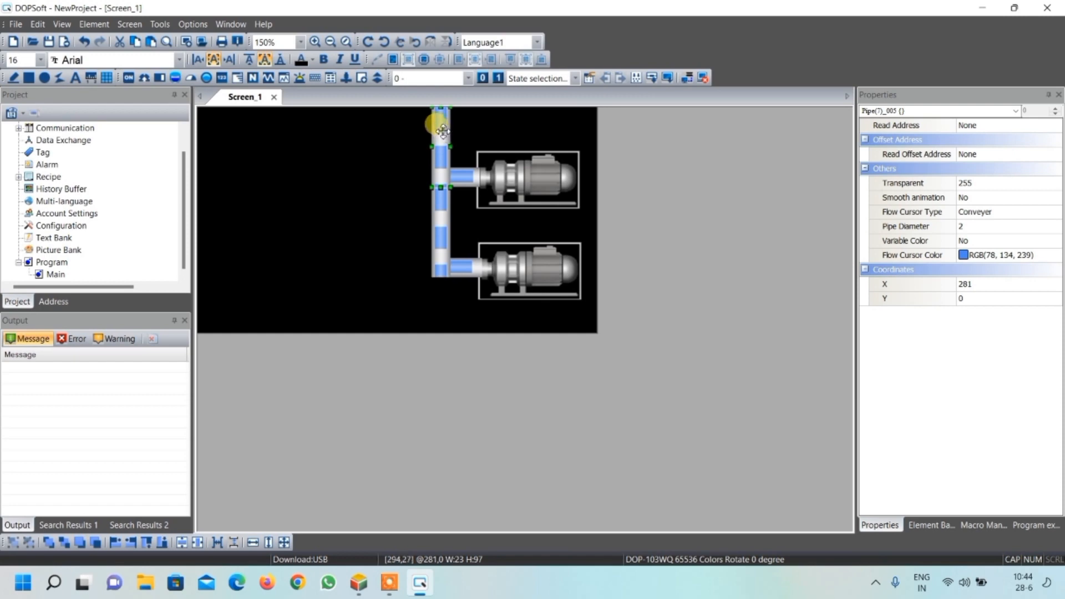
pyautogui.click(967, 125)
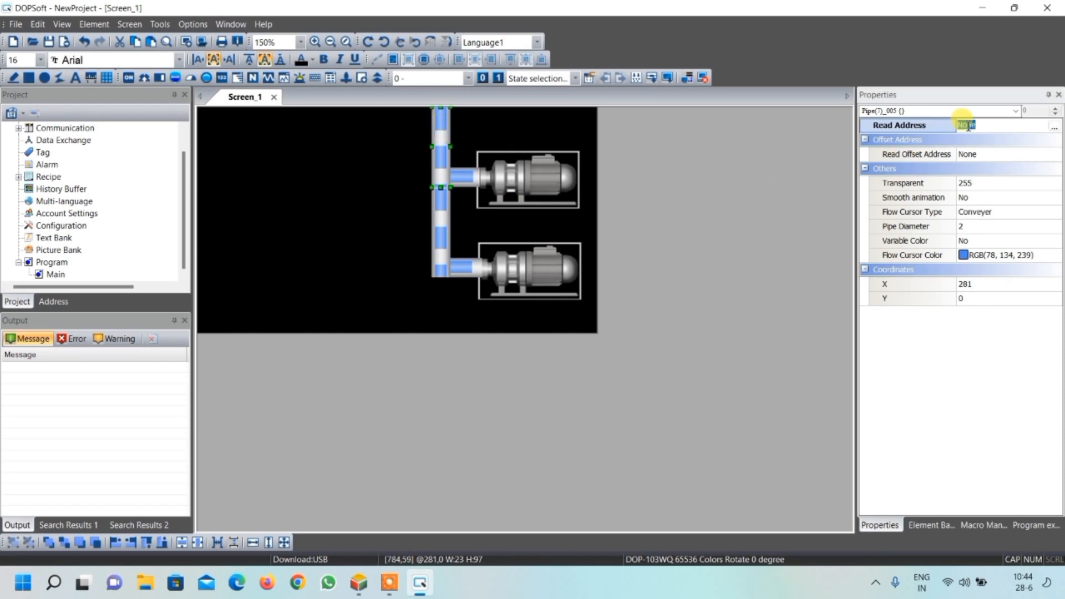
pyautogui.click(1053, 127)
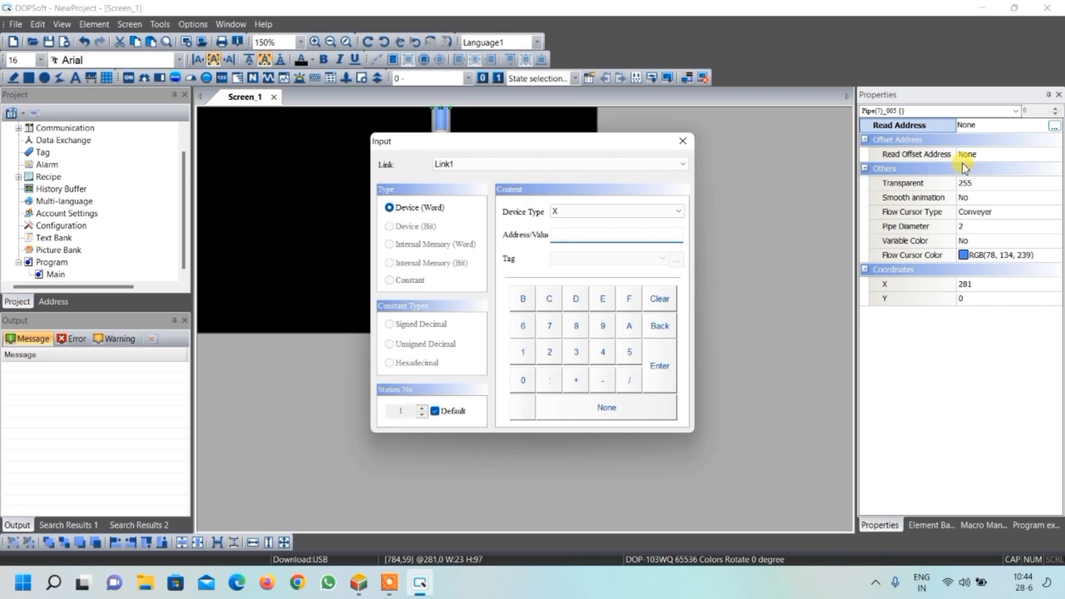
pyautogui.click(504, 164)
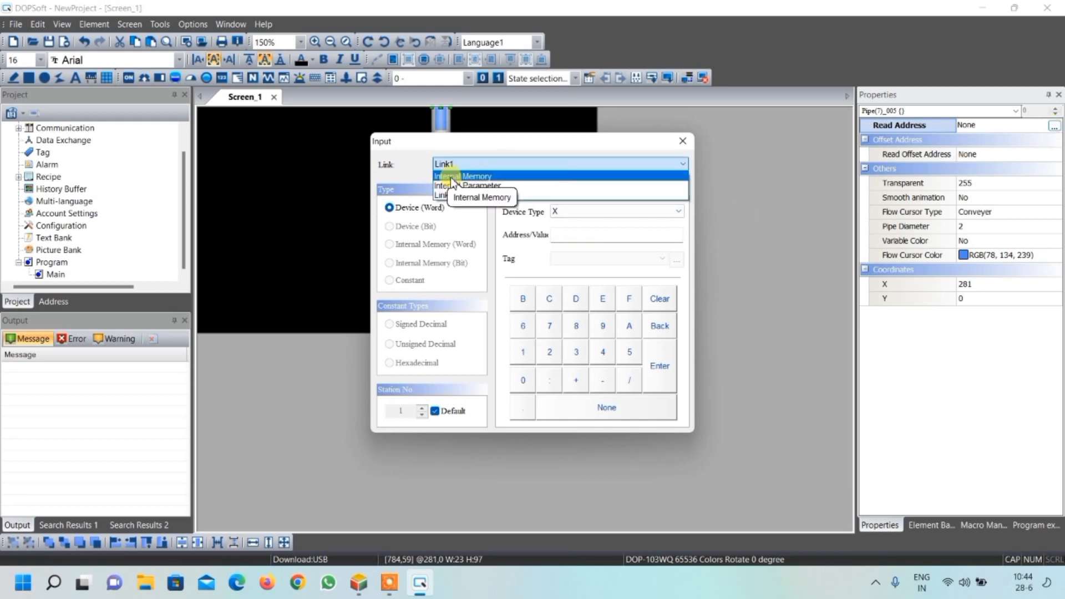
pyautogui.click(459, 176)
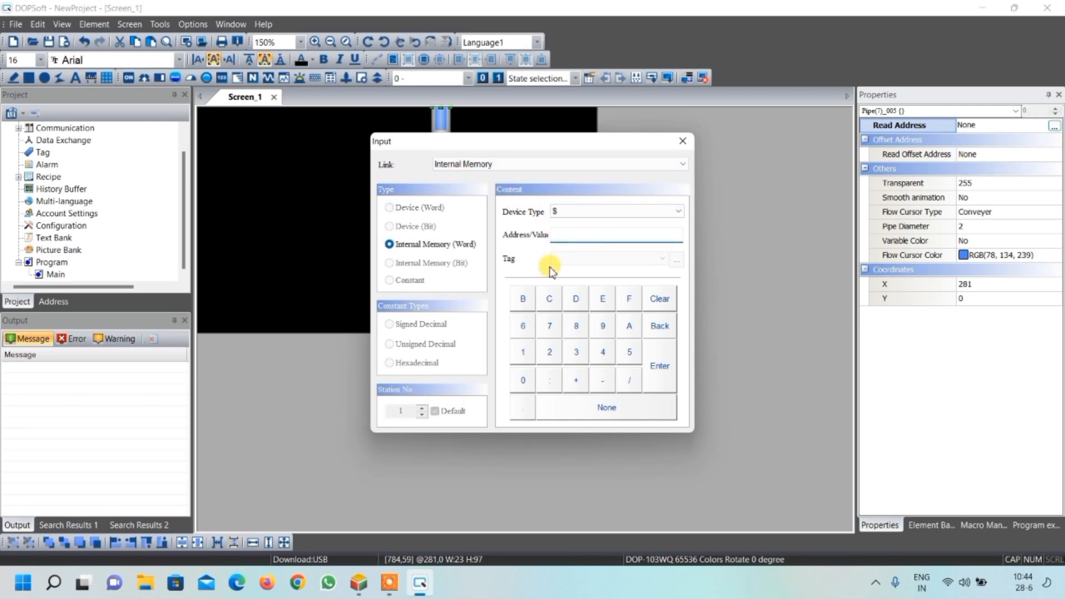
pyautogui.click(522, 352)
pyautogui.click(655, 377)
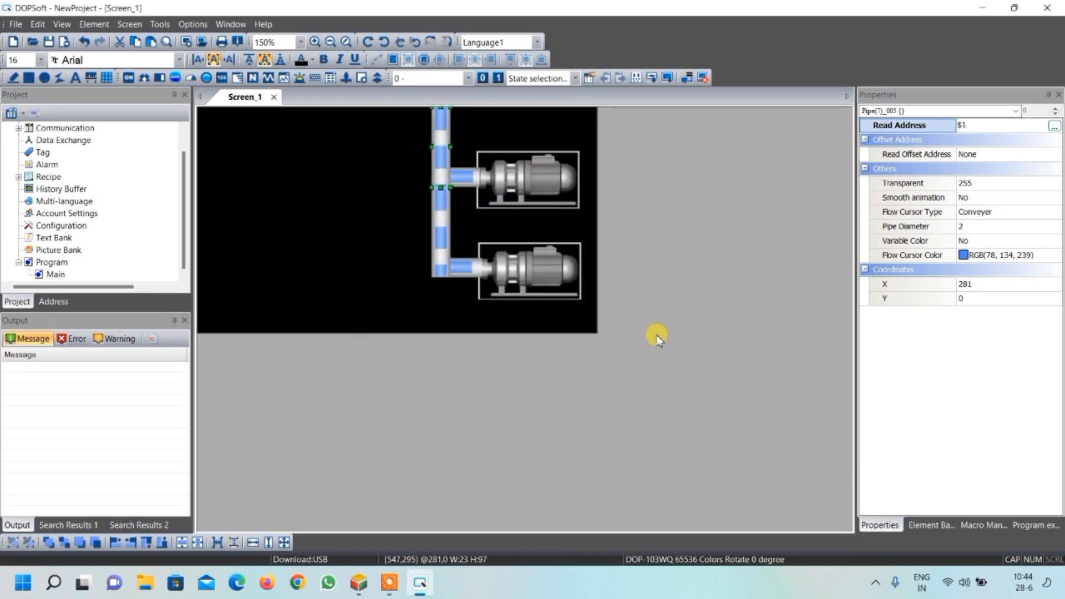
# Change the upper vertical pipe's flow cursor type to Bubble
pyautogui.click(906, 212)
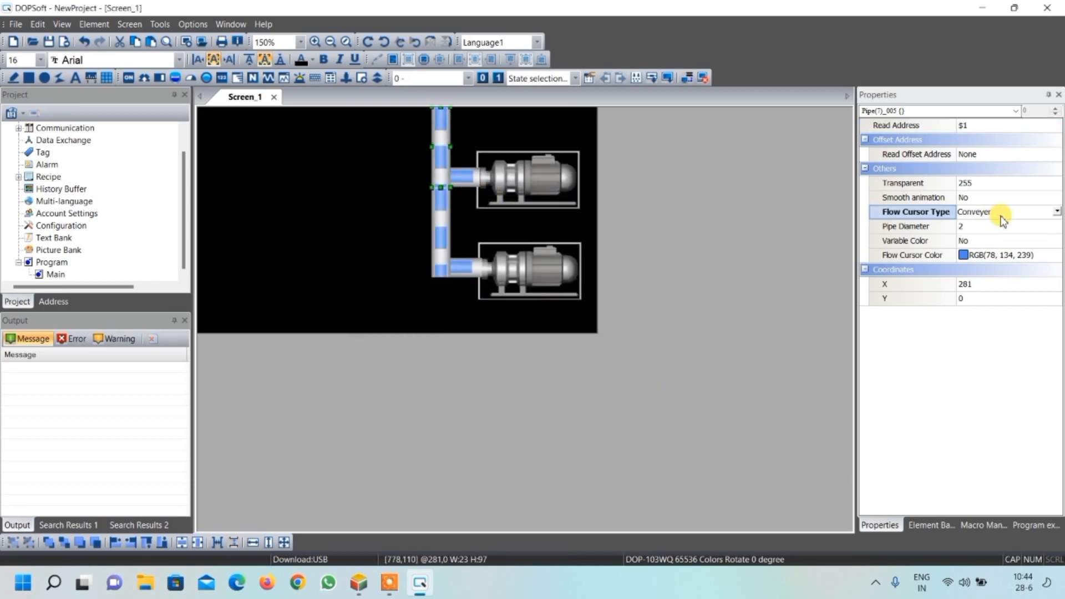
pyautogui.click(1056, 211)
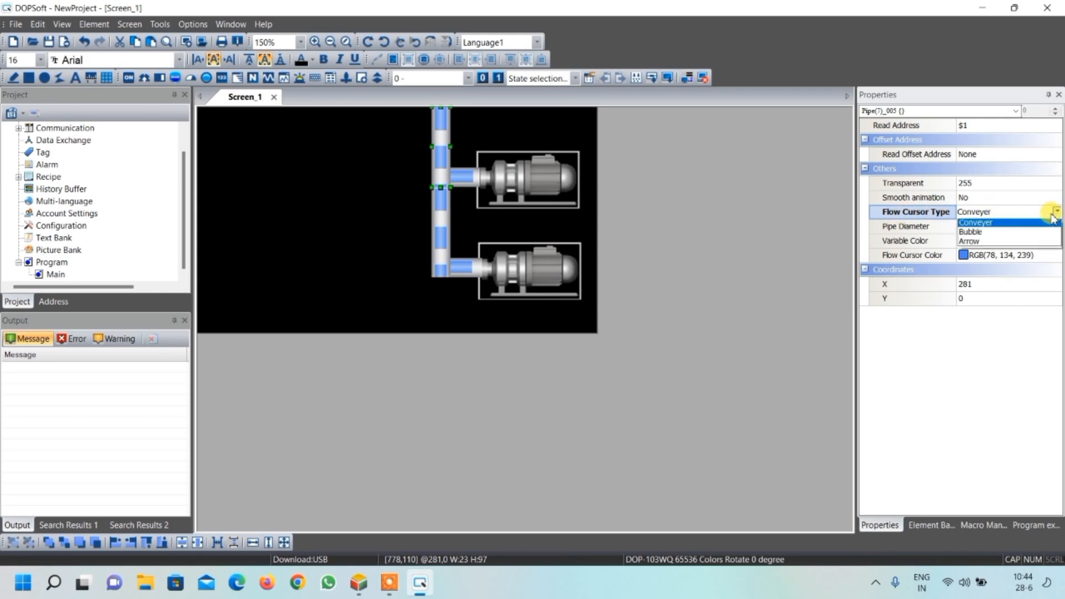
pyautogui.click(976, 235)
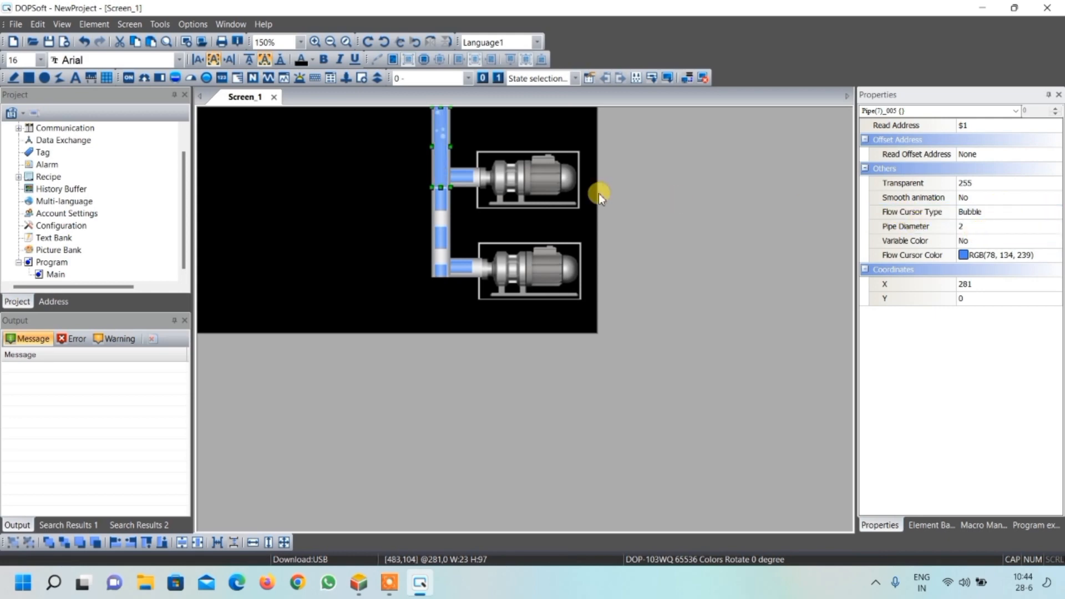
# Link the upper motor's horizontal pipe to internal memory word $2 as its read address
pyautogui.click(463, 177)
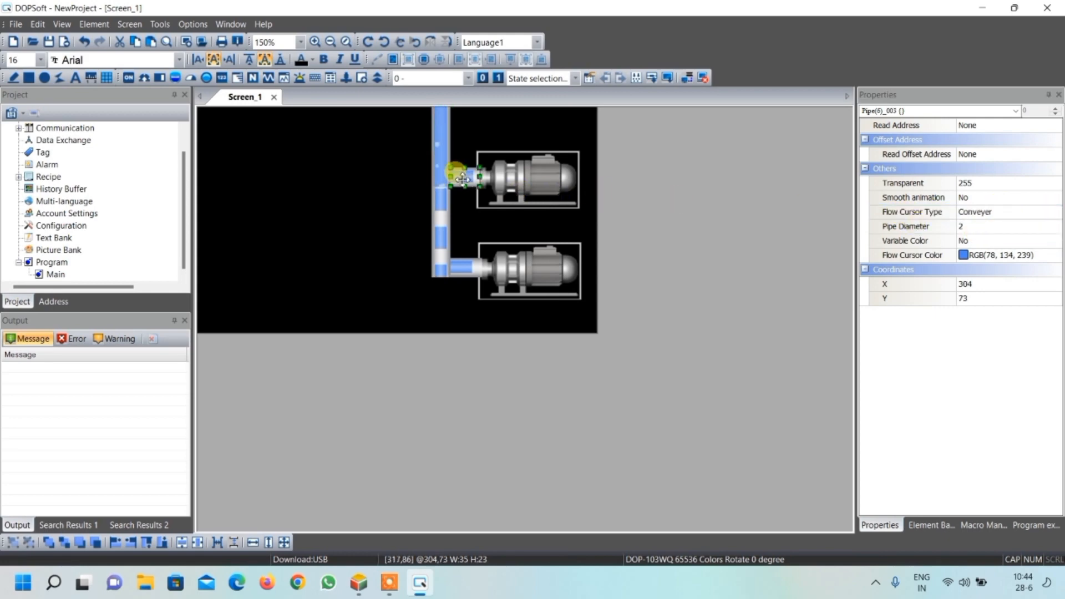
pyautogui.click(1016, 129)
pyautogui.click(1054, 126)
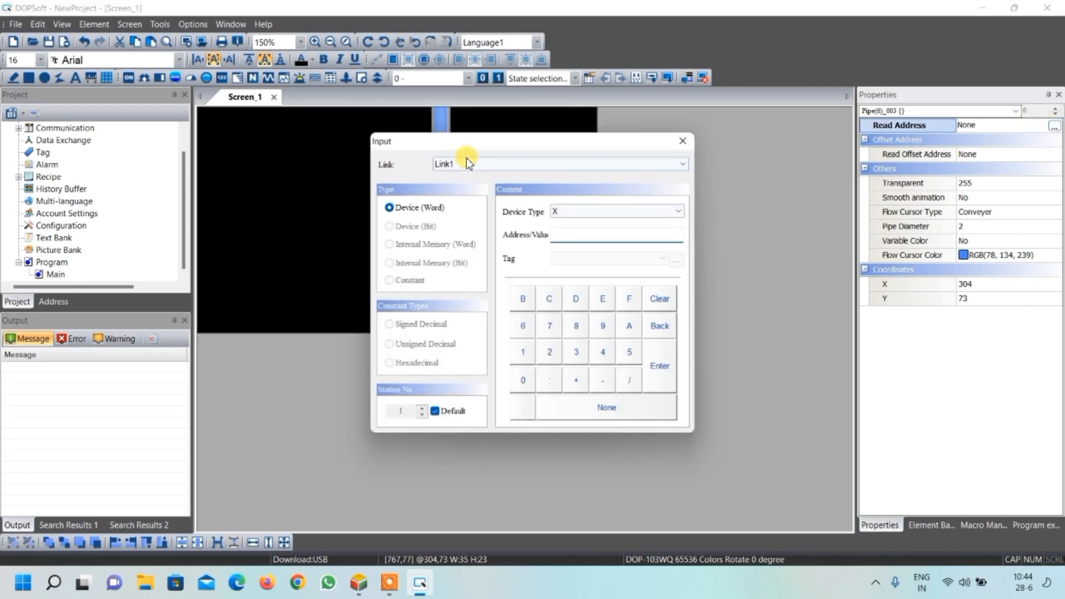
pyautogui.click(467, 162)
pyautogui.click(466, 173)
pyautogui.click(561, 236)
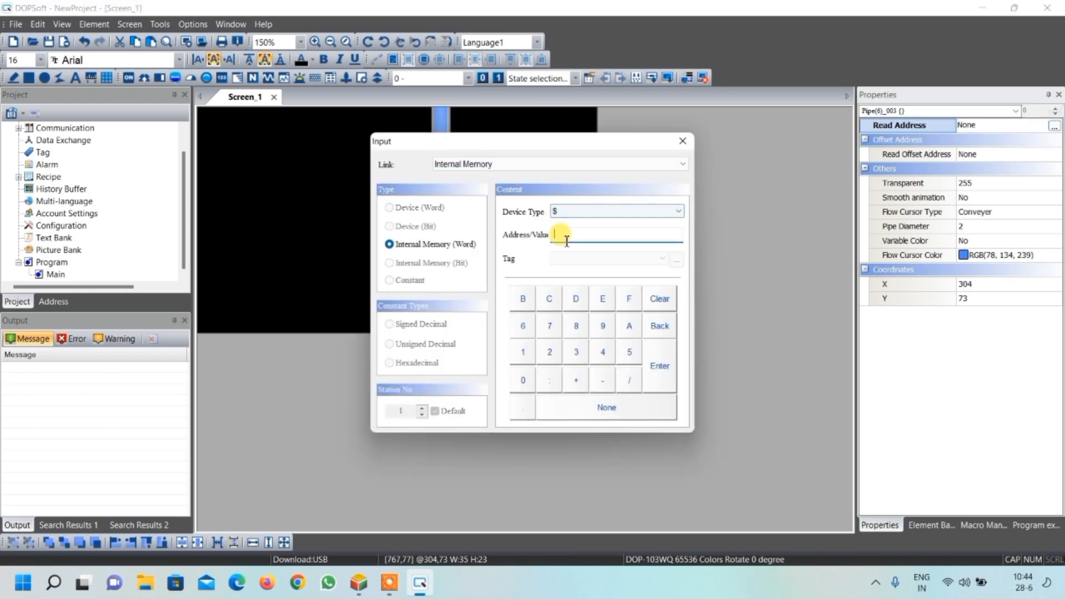
pyautogui.click(550, 350)
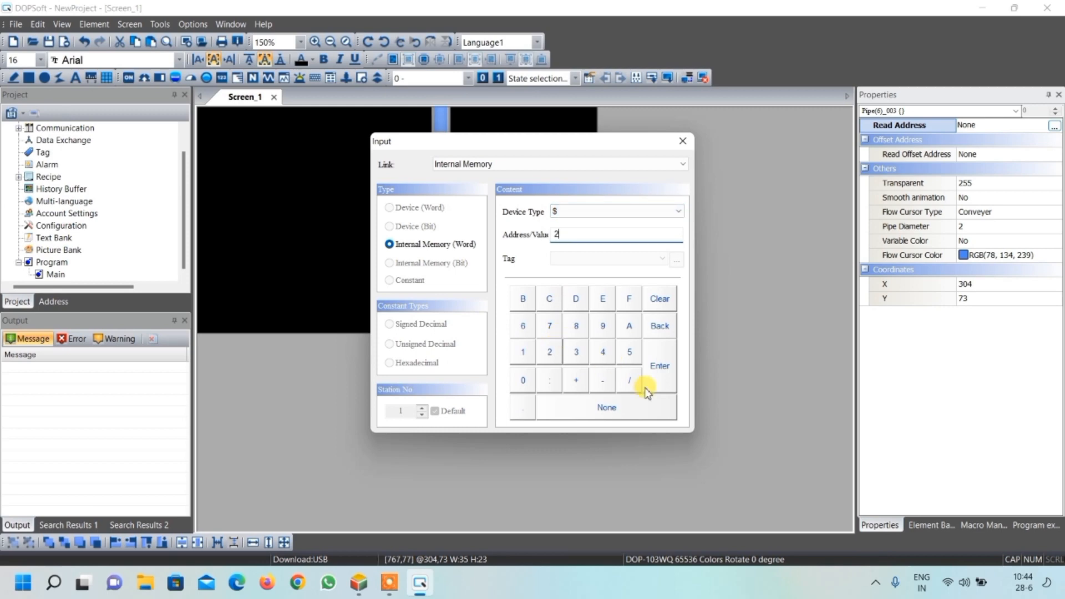
pyautogui.click(660, 366)
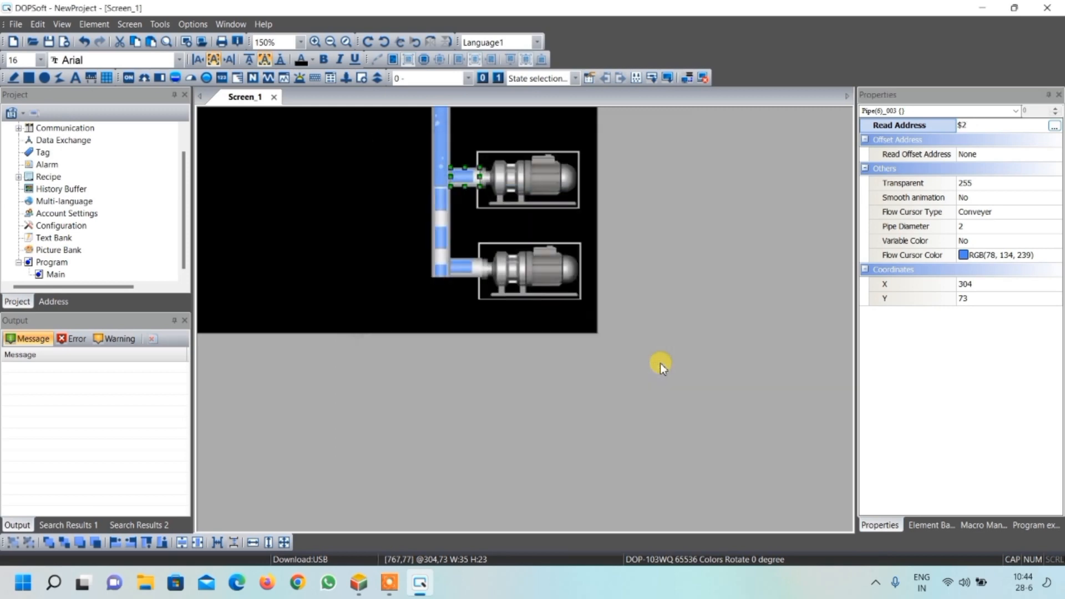
# Change the flow cursor type of the upper motor's horizontal pipe to Bubble
pyautogui.click(976, 211)
pyautogui.click(1057, 211)
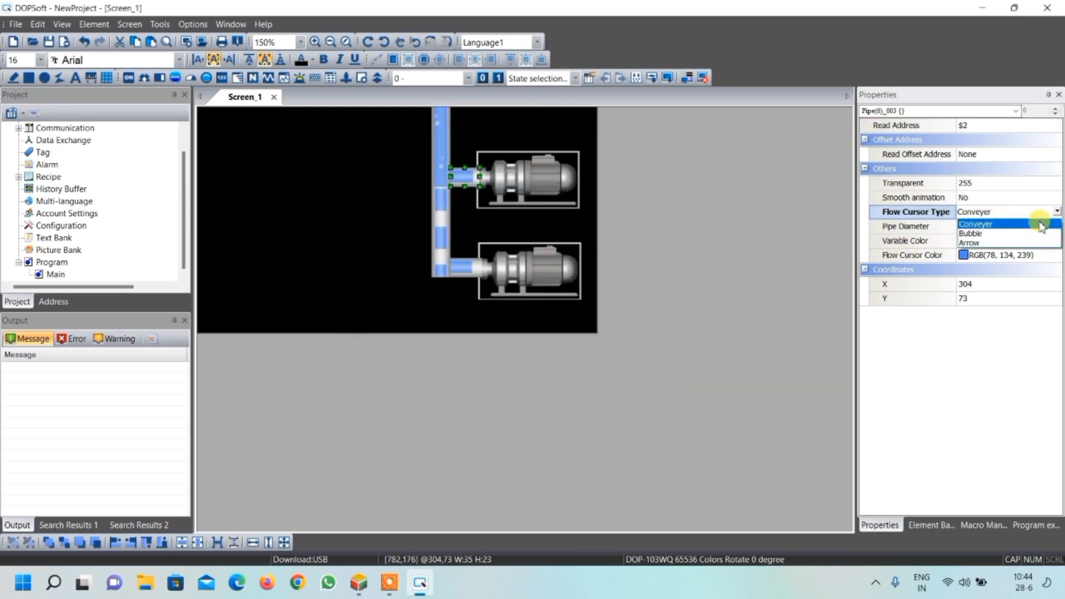
pyautogui.click(974, 233)
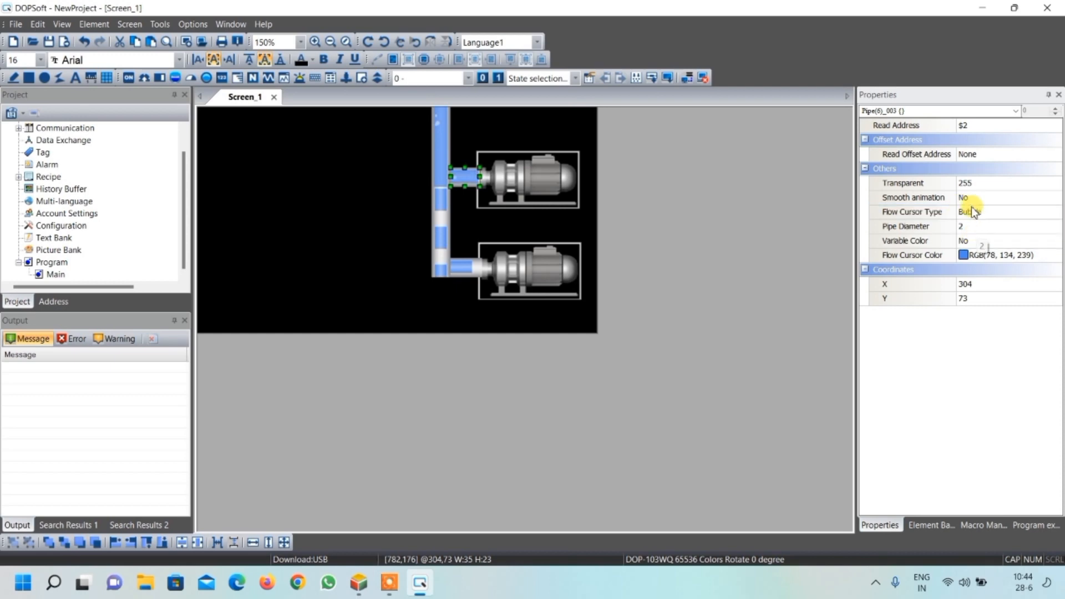
# Link the lower vertical pipe's read address to internal memory word $3
pyautogui.click(442, 216)
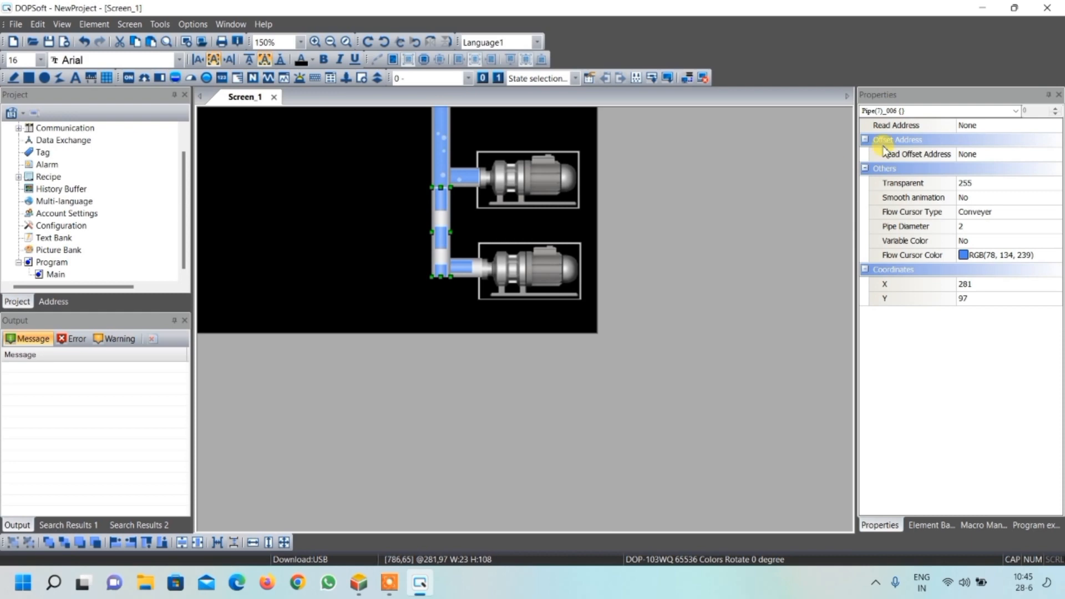
pyautogui.click(980, 125)
pyautogui.click(1054, 126)
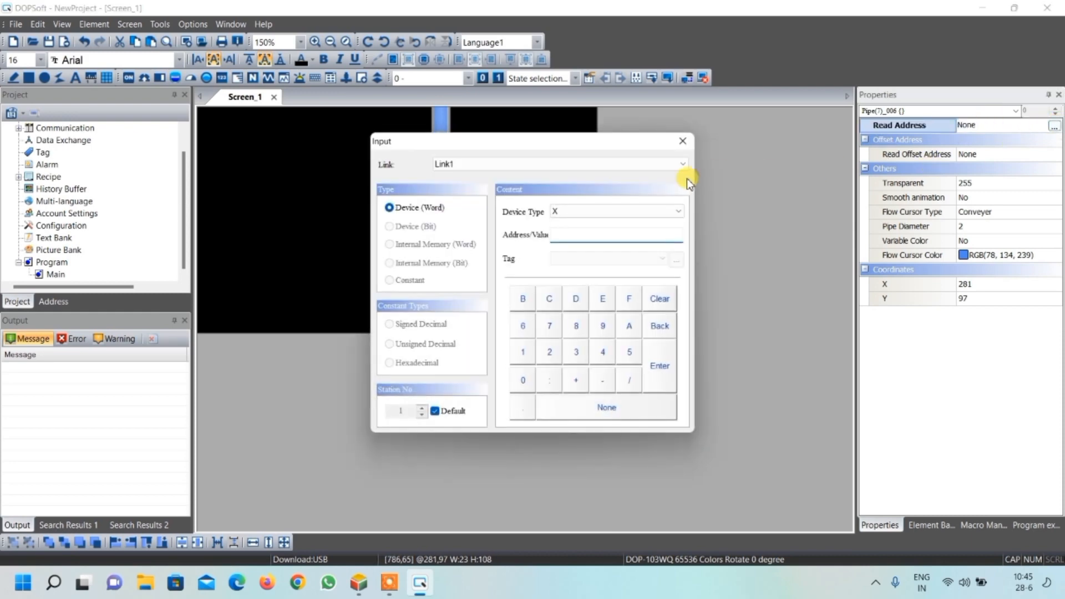
pyautogui.click(618, 211)
pyautogui.click(491, 164)
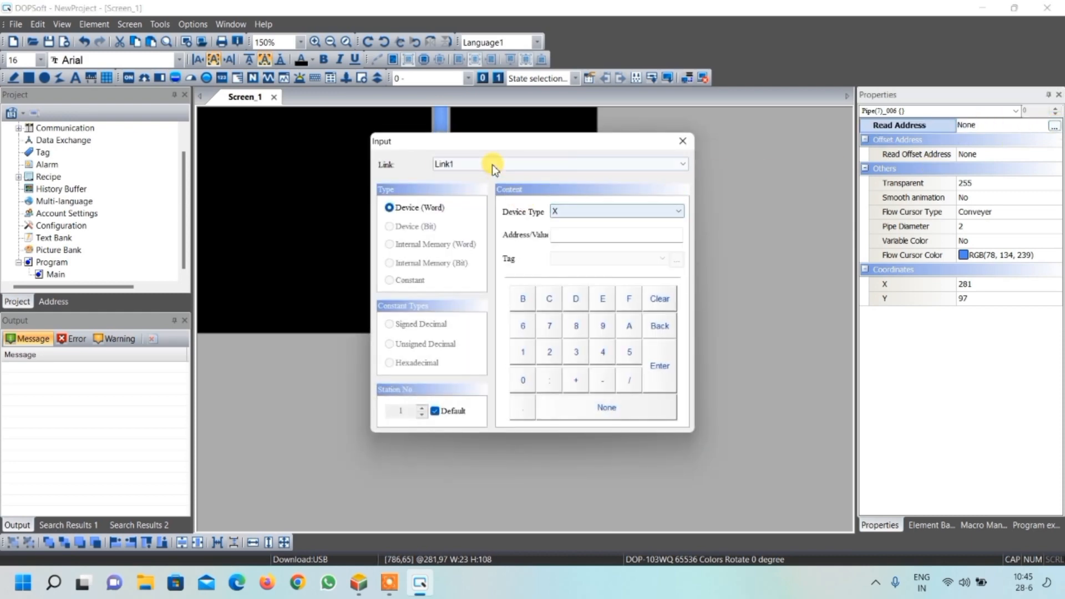
pyautogui.click(491, 164)
pyautogui.click(467, 178)
pyautogui.click(576, 352)
pyautogui.click(660, 365)
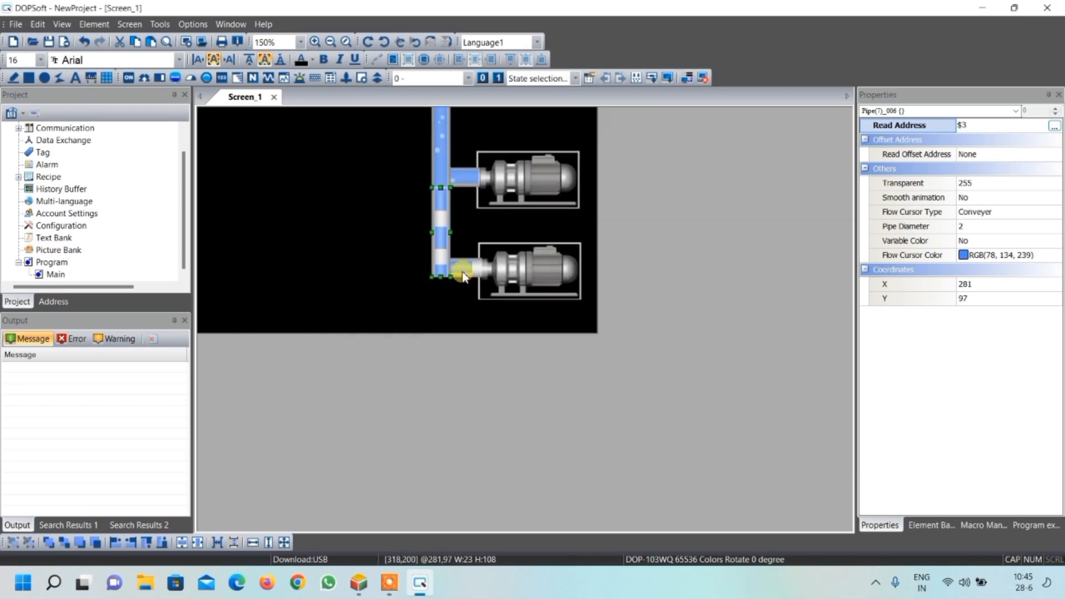
# Change the lower vertical pipe's flow cursor type to Bubble
pyautogui.click(970, 211)
pyautogui.click(1057, 213)
pyautogui.click(976, 239)
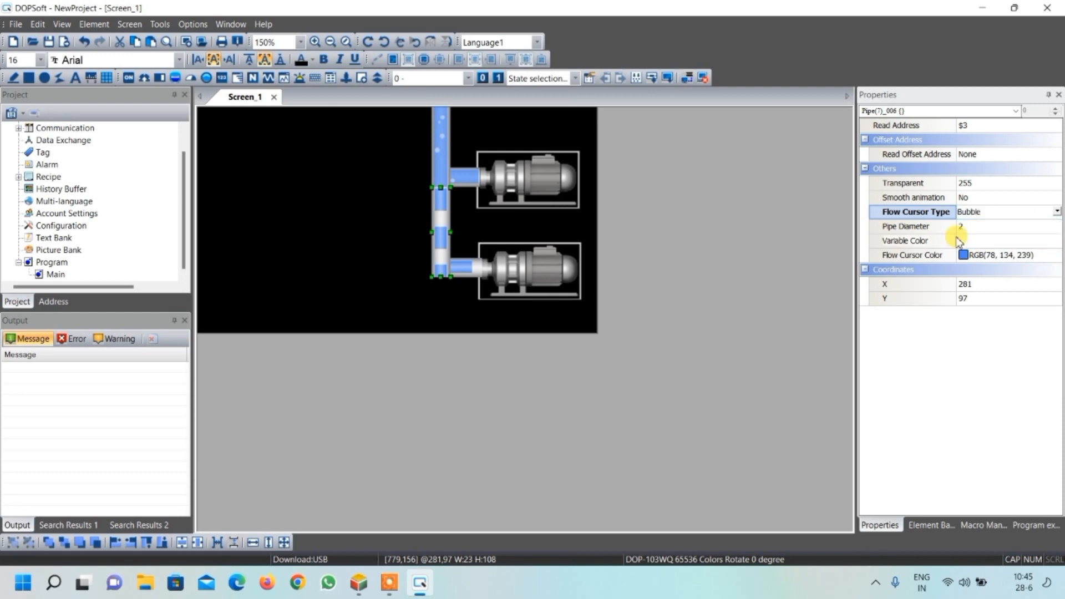
# Link the lower motor's horizontal pipe to internal memory word $4 as its read address
pyautogui.click(465, 269)
pyautogui.click(985, 125)
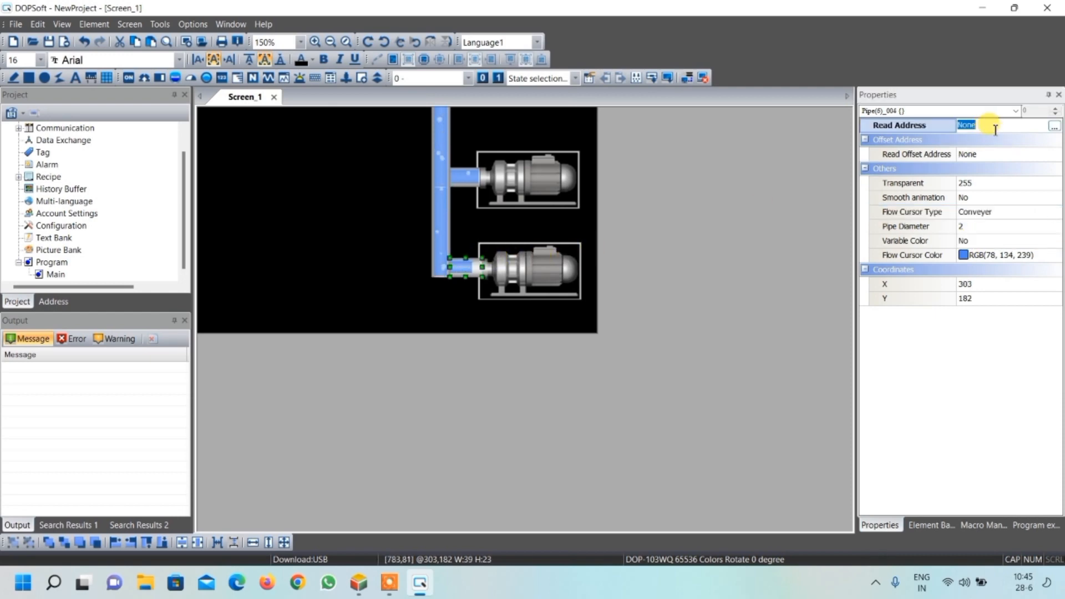
pyautogui.click(1054, 127)
pyautogui.click(490, 164)
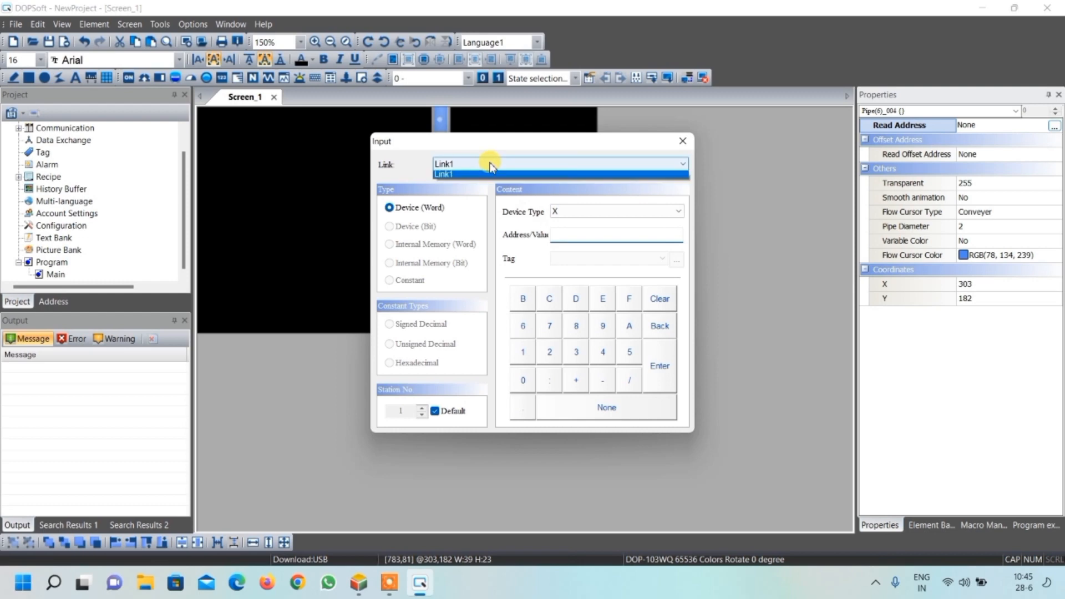
pyautogui.click(466, 181)
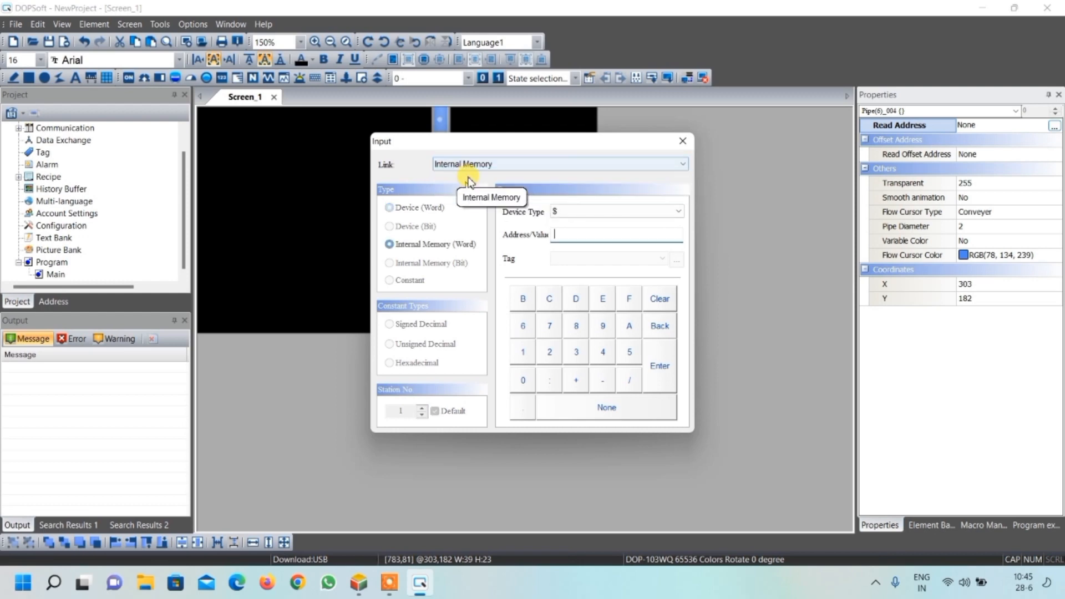
pyautogui.click(602, 353)
pyautogui.click(659, 365)
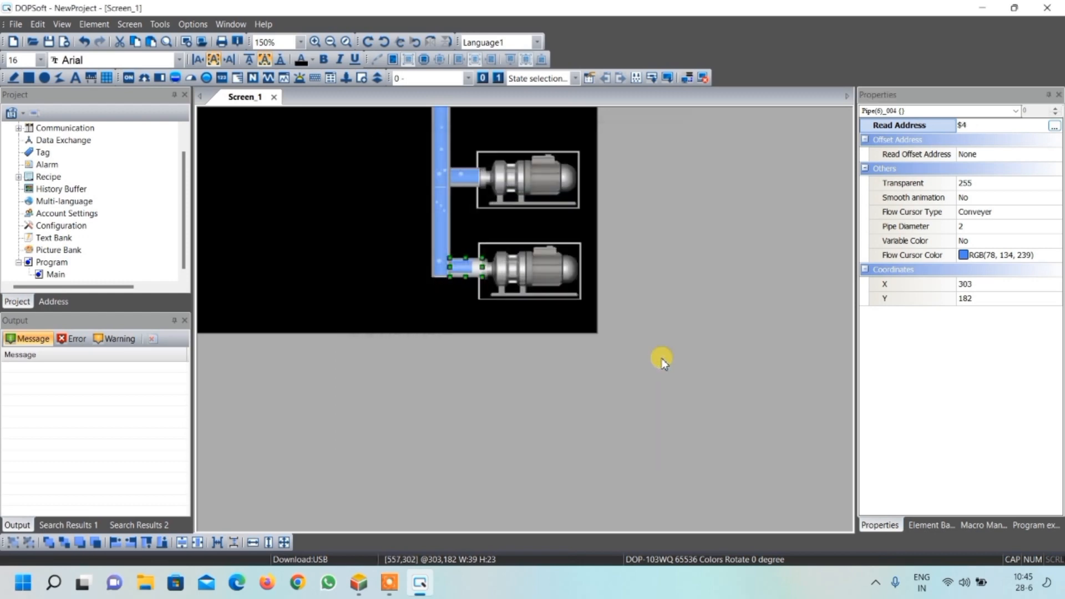
# Change the flow cursor type of the lower motor's horizontal pipe to Bubble and deselect the pipe
pyautogui.click(974, 214)
pyautogui.click(1057, 214)
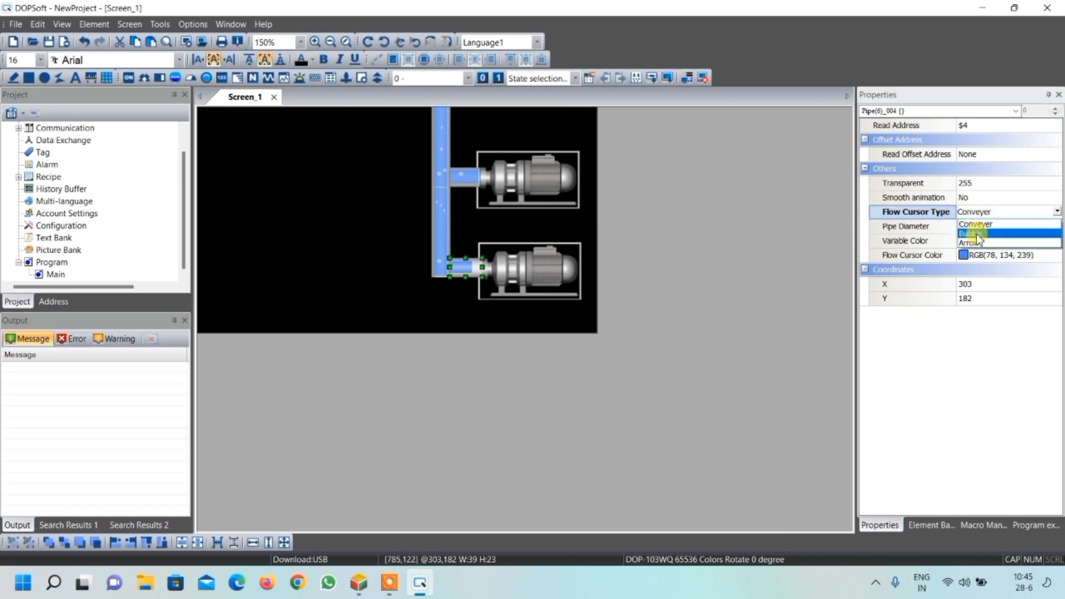
pyautogui.click(975, 234)
pyautogui.click(364, 257)
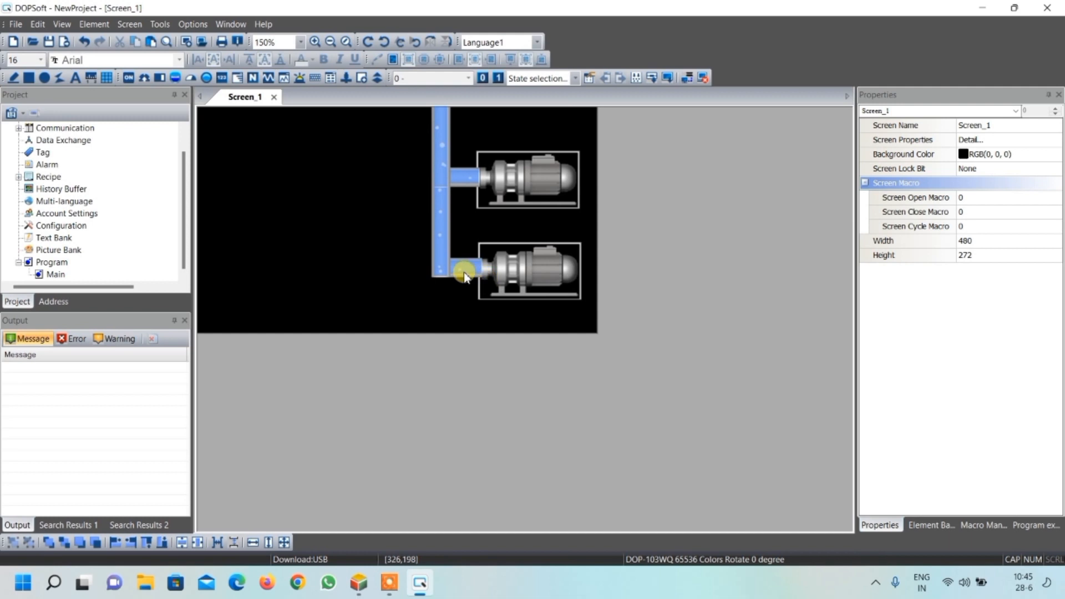
# Open the Screen Cycle Macro editor for Screen_1 and maximize its window
pyautogui.click(128, 25)
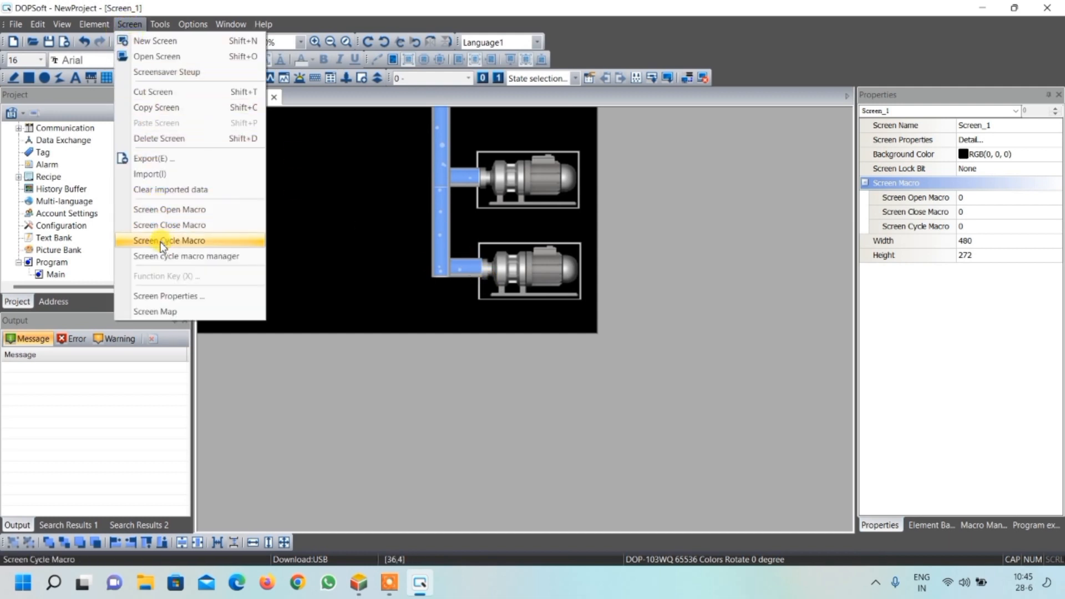
pyautogui.click(181, 242)
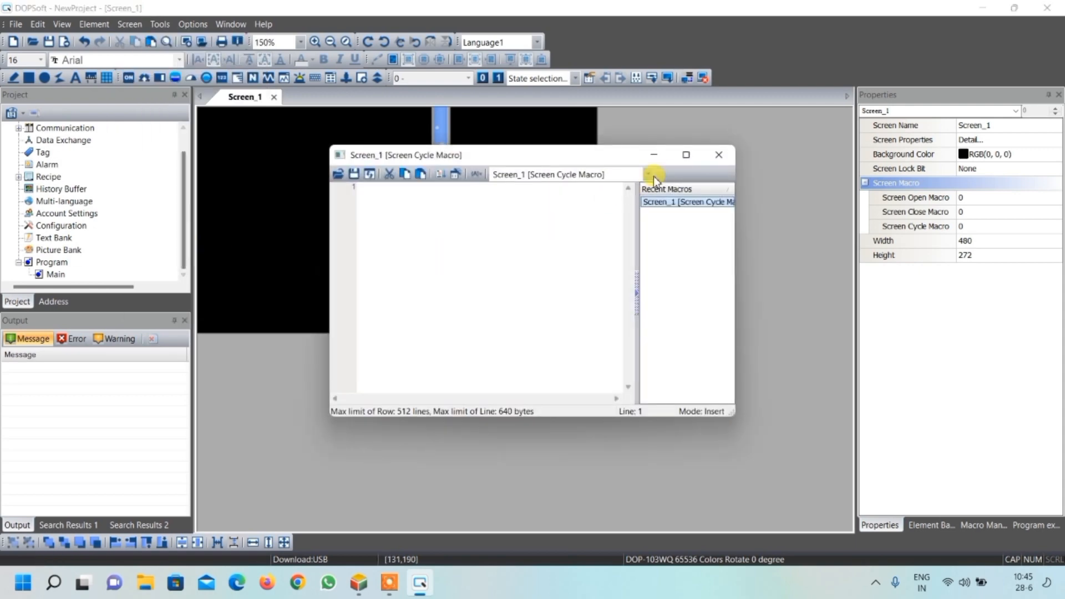
pyautogui.click(686, 154)
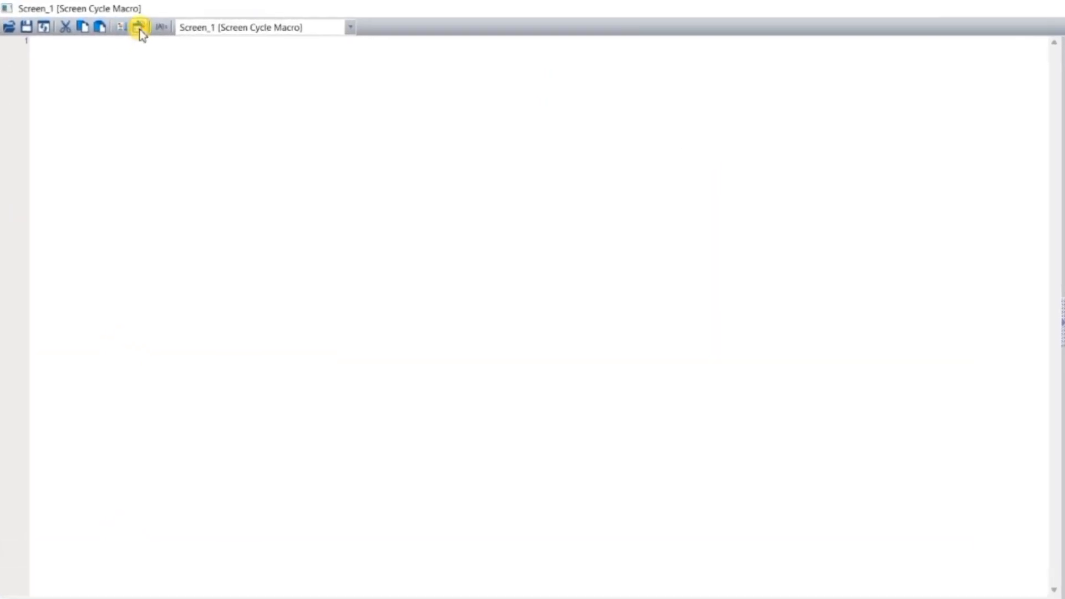
# Start a new macro command for the first line using the IF == ON comparison
pyautogui.click(152, 32)
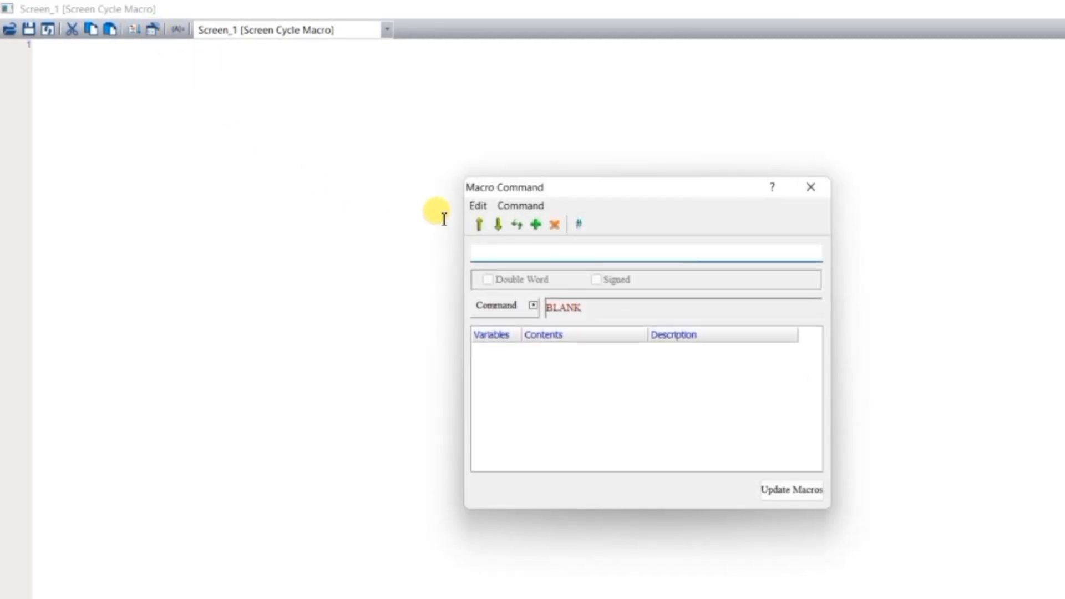
pyautogui.click(533, 306)
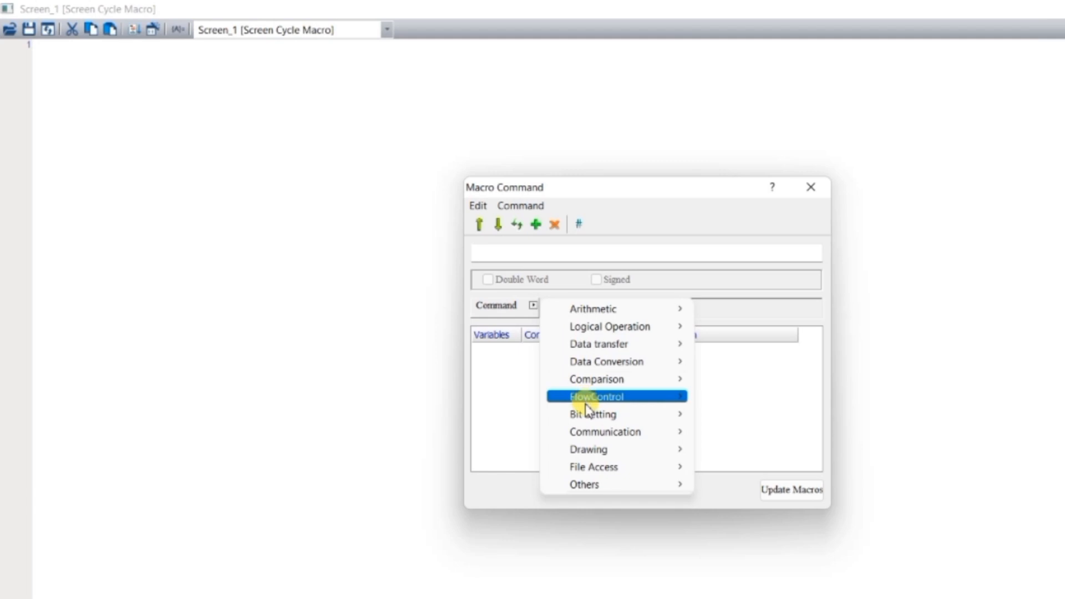
pyautogui.moveTo(589, 377)
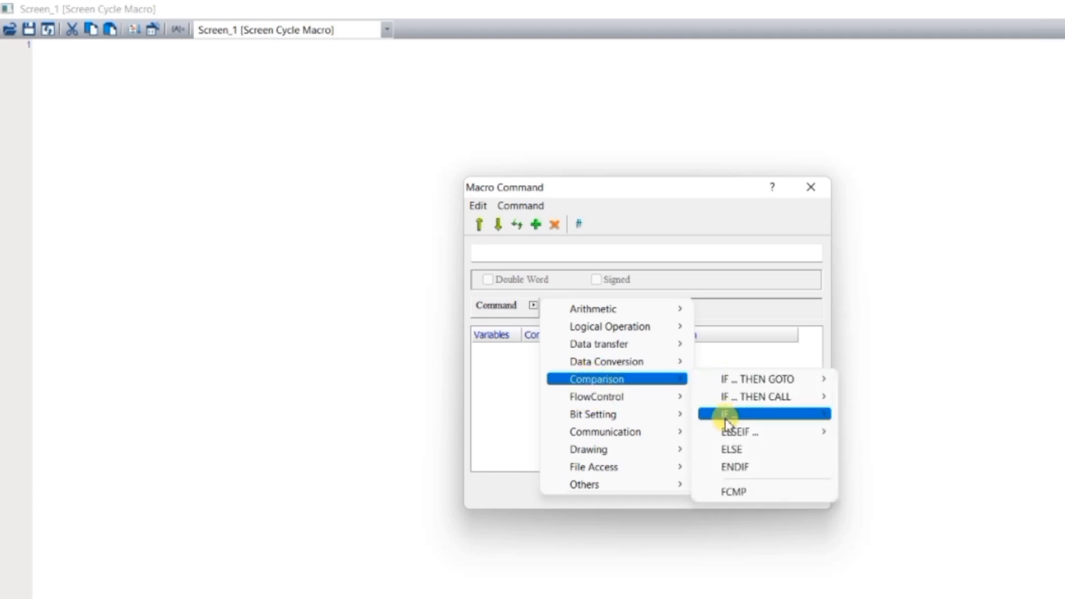
pyautogui.moveTo(729, 417)
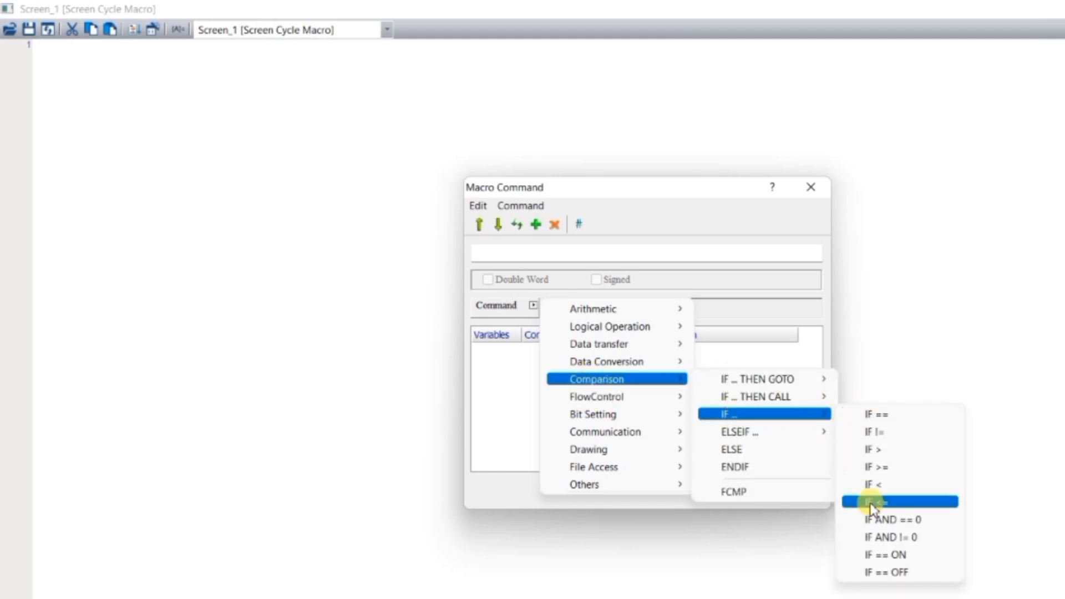
pyautogui.click(895, 555)
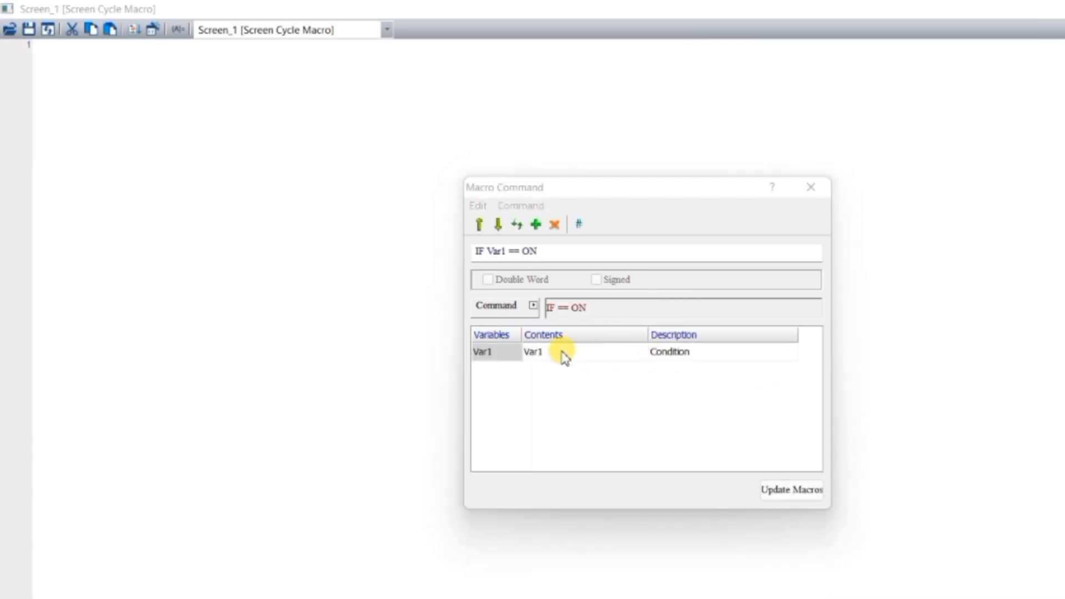
# Set the IF condition to device bit Y0 on Link1, insert the line into the macro, and close the command editor
pyautogui.click(576, 351)
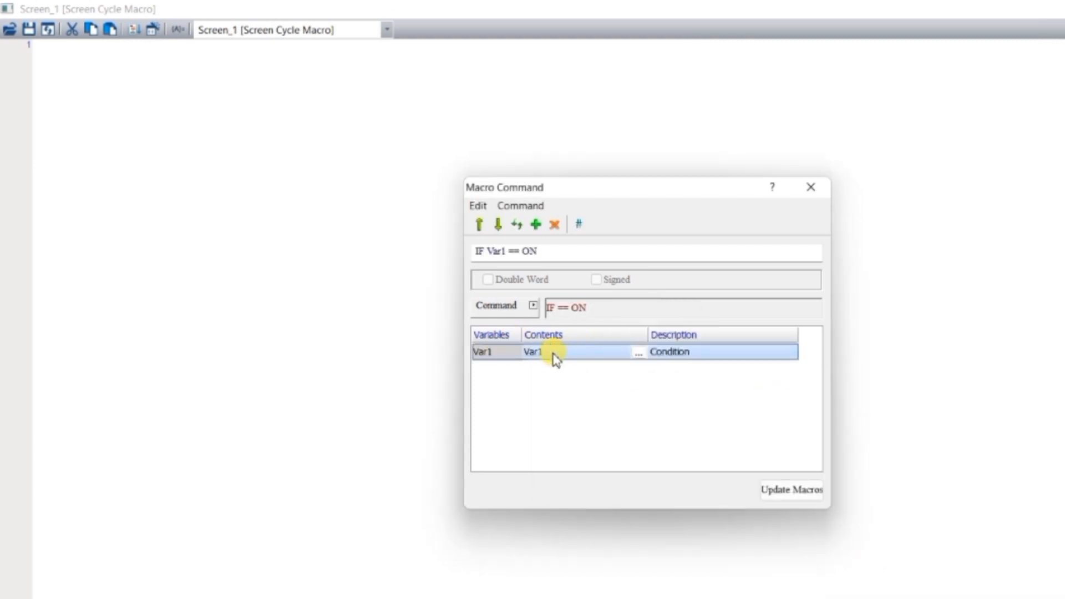
pyautogui.doubleClick(640, 360)
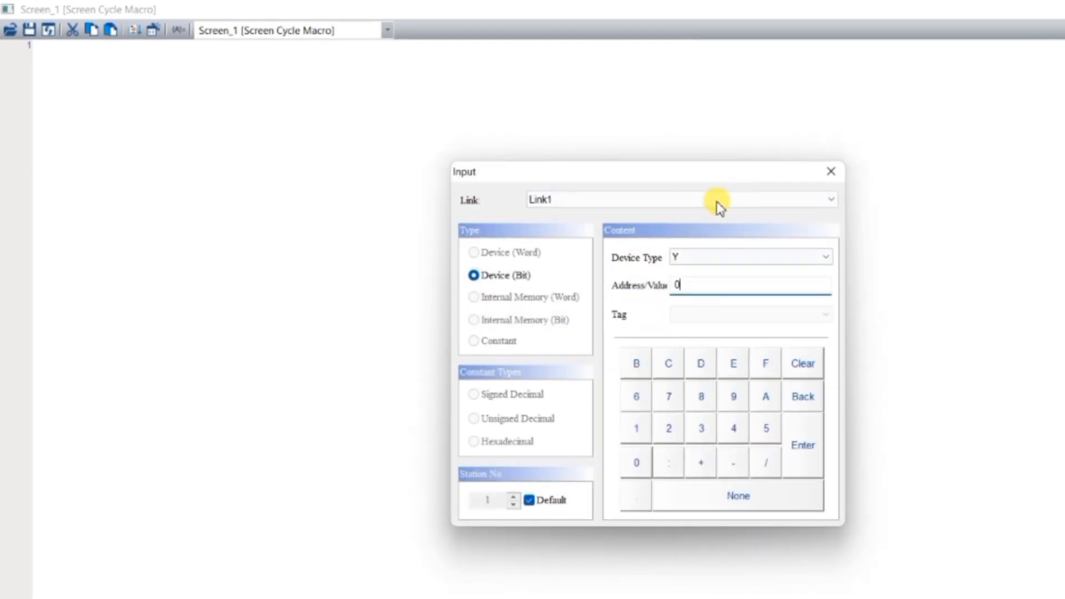
pyautogui.click(809, 438)
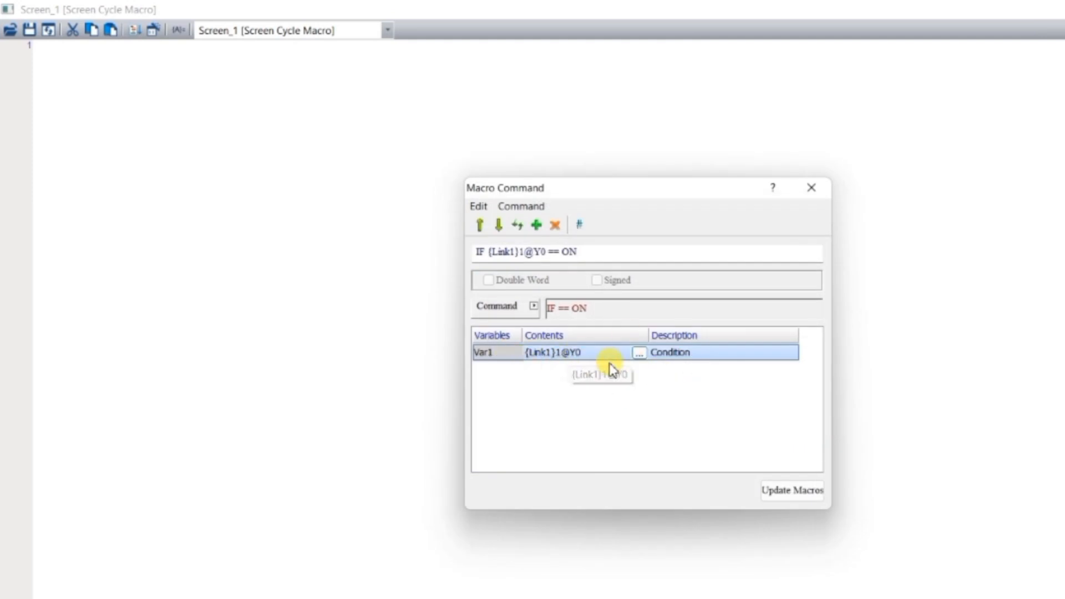
pyautogui.click(792, 492)
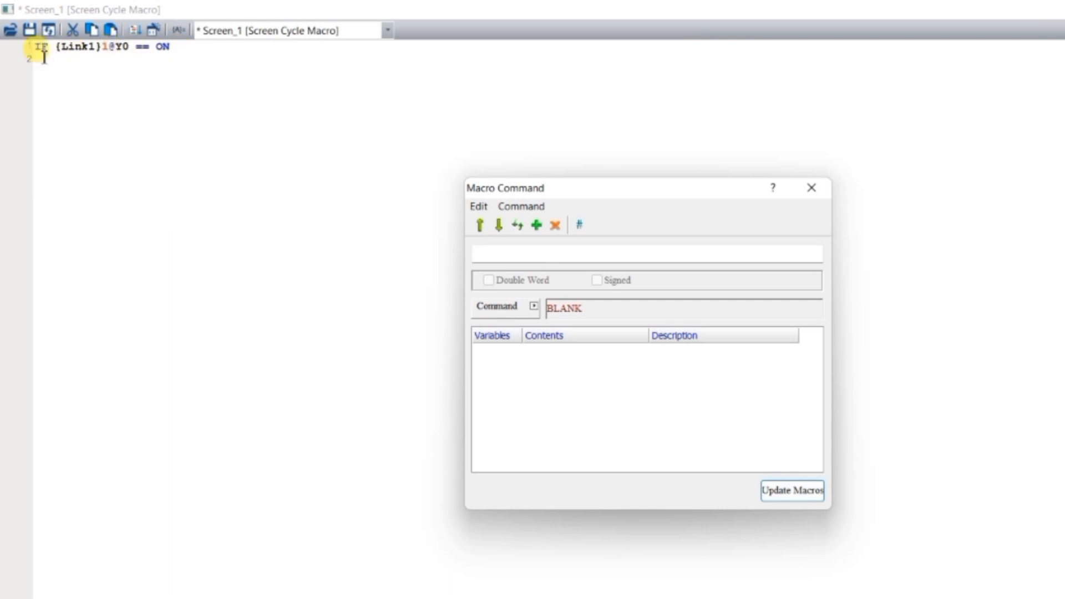
pyautogui.click(813, 188)
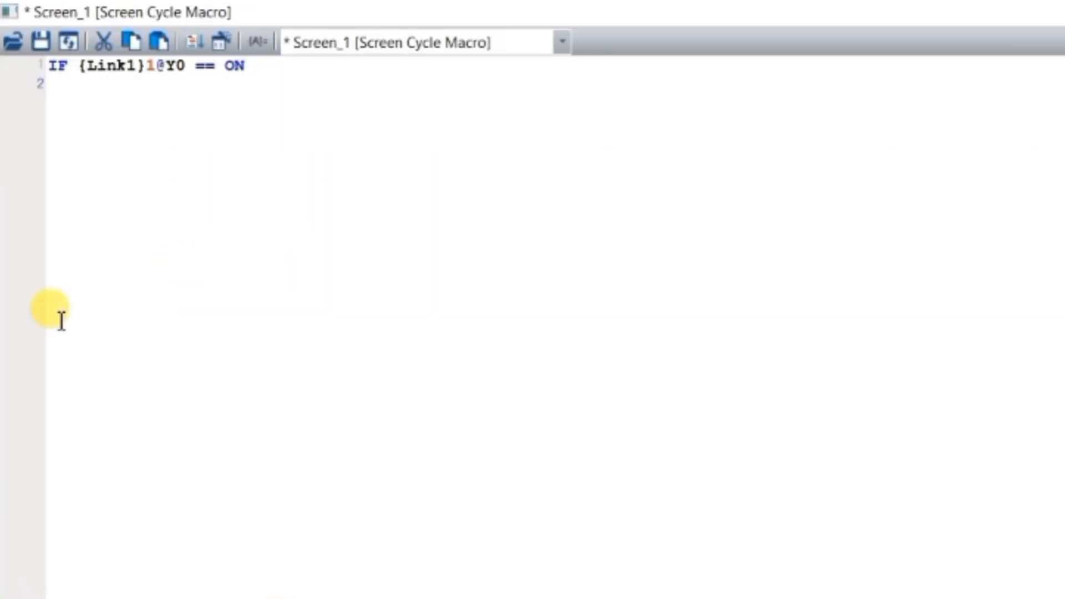
# Write the lines $1 = 1 and $2 = 1 under the IF Y0 line and end the block with ENDIF
pyautogui.click(85, 89)
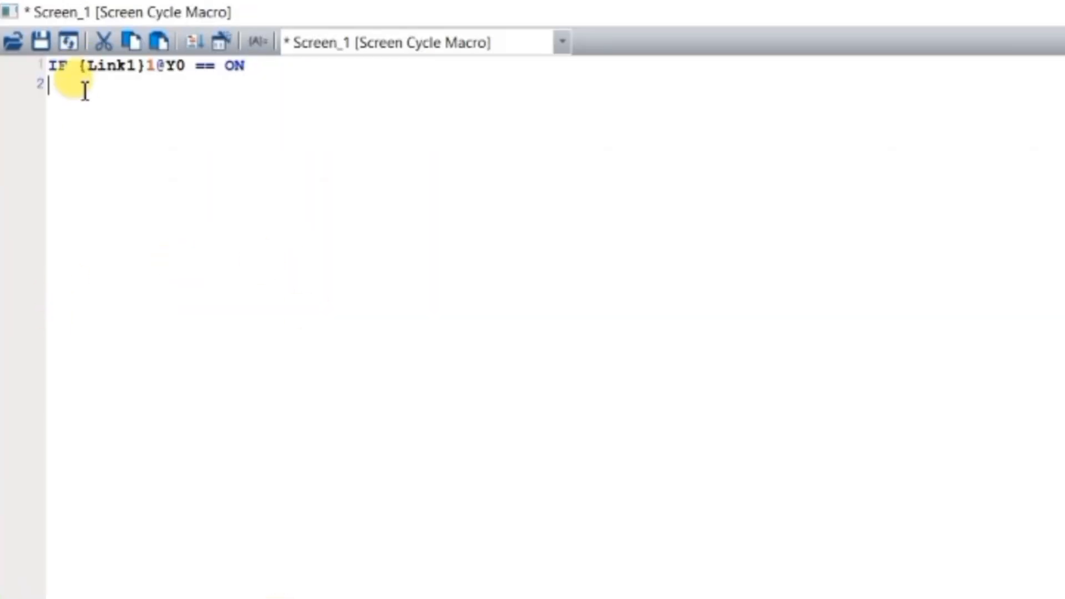
pyautogui.write('$1 = ')
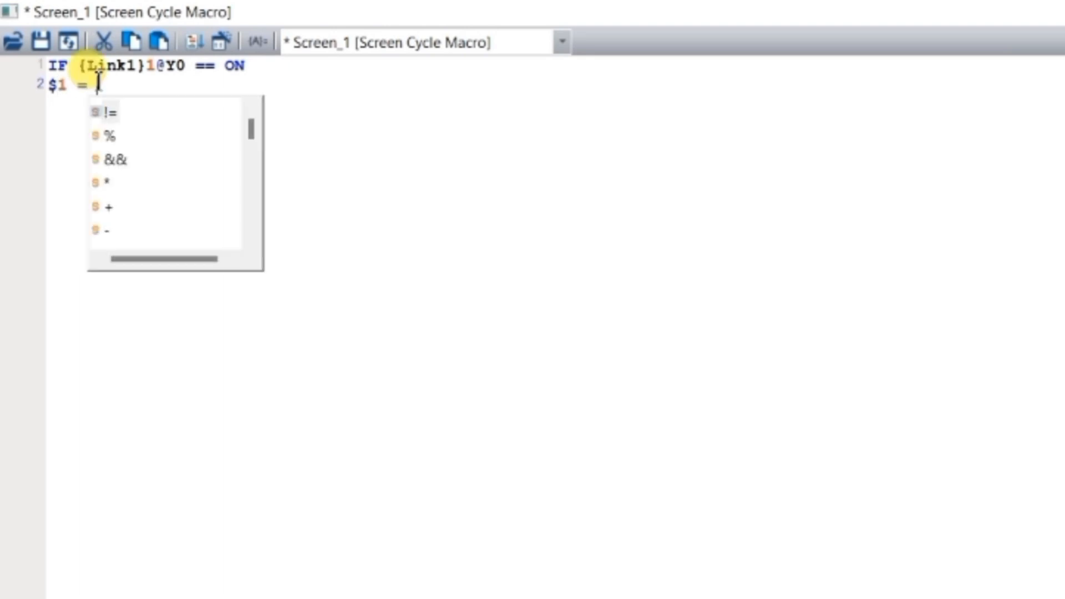
pyautogui.write('1')
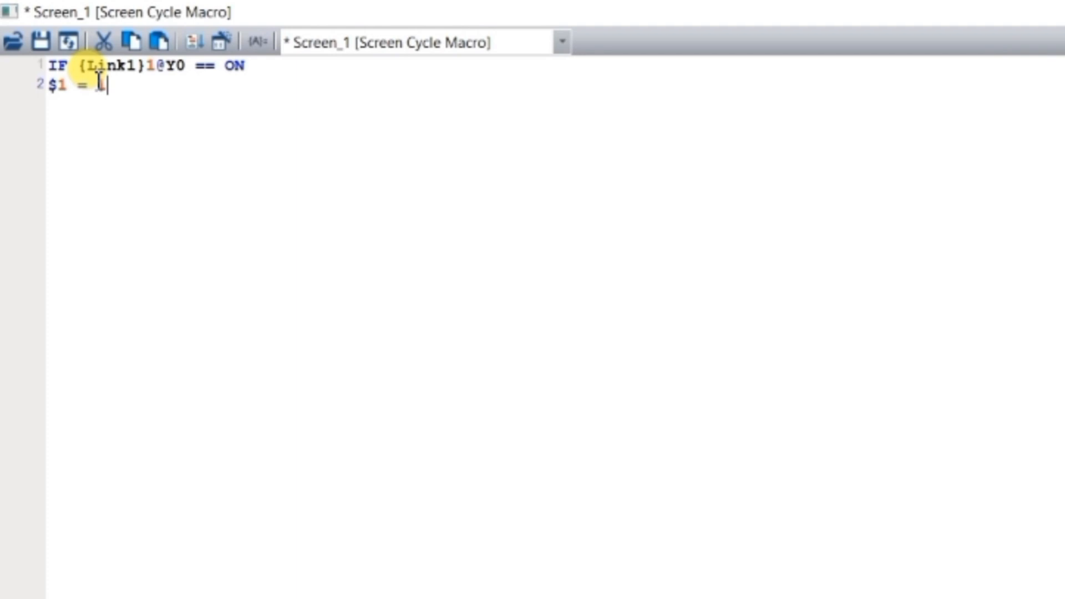
pyautogui.press('Return')
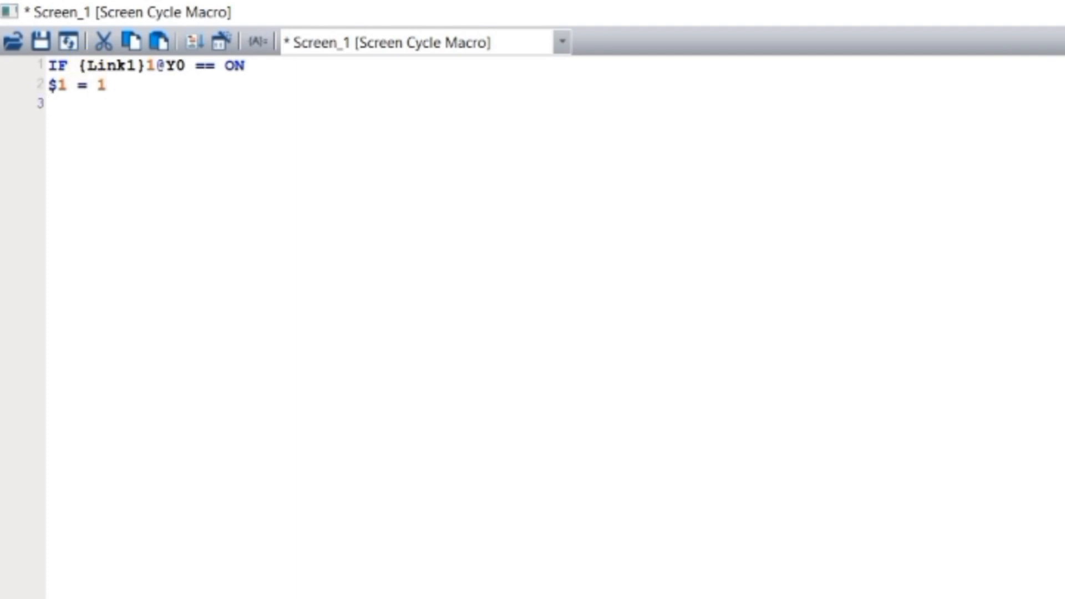
pyautogui.write('$2 ')
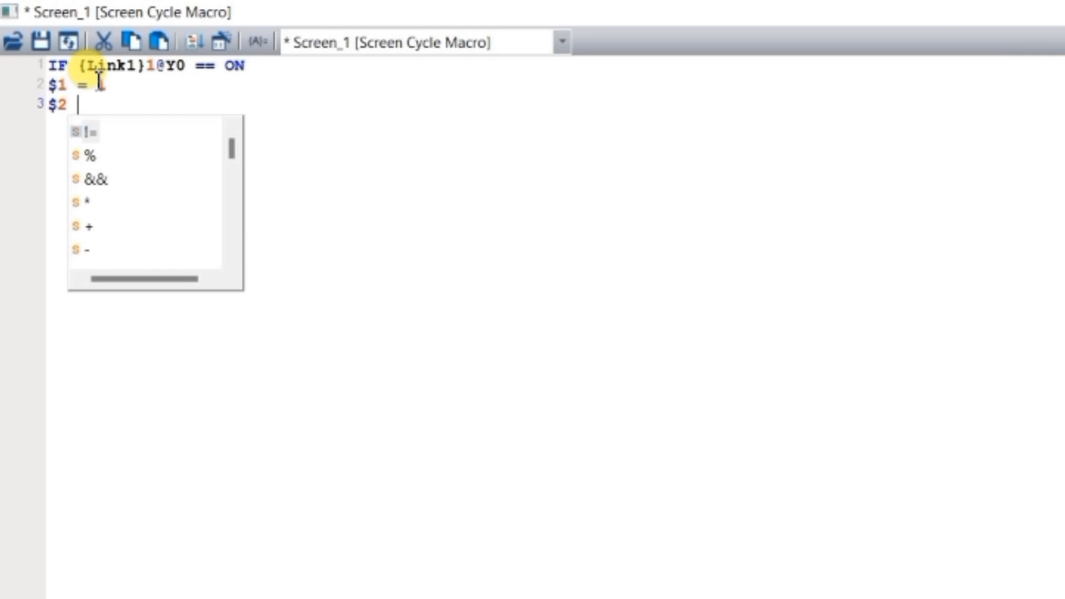
pyautogui.write('= 1')
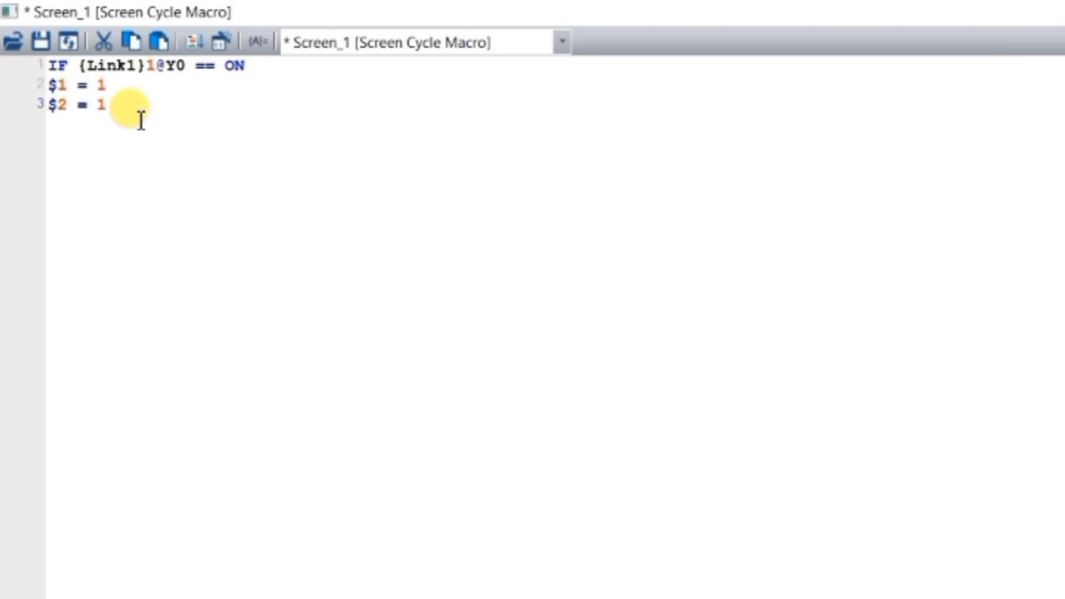
pyautogui.press('Return')
pyautogui.write('ENDIF')
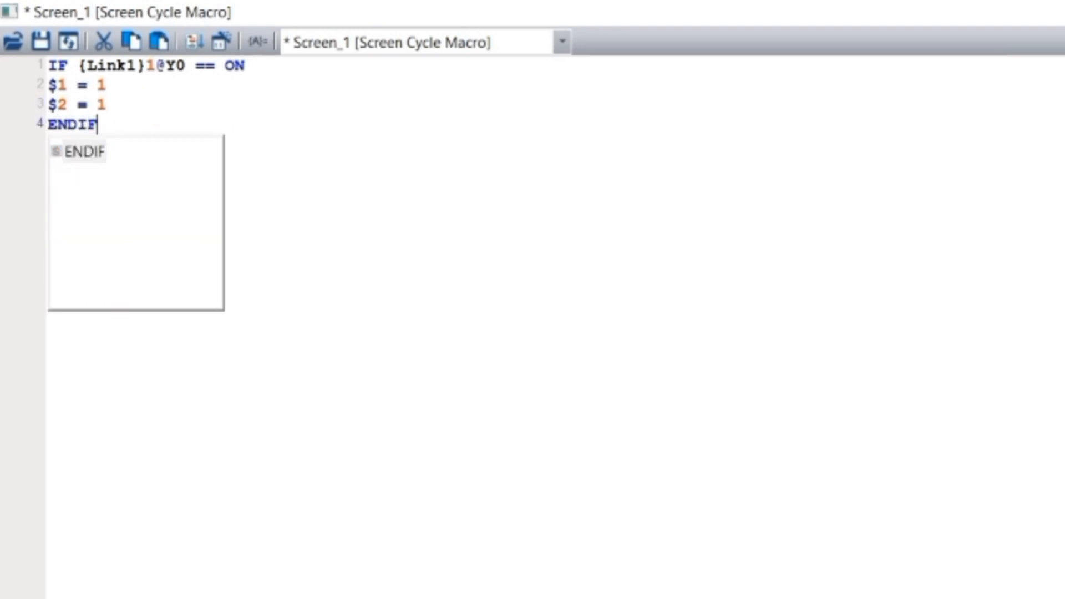
pyautogui.click(141, 121)
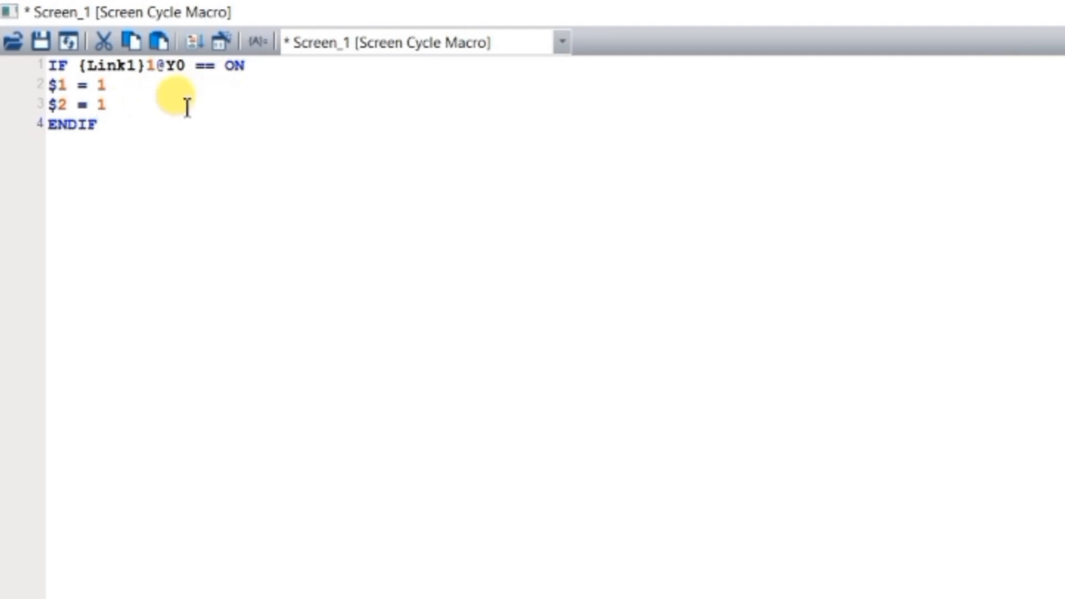
# Duplicate the complete IF Y0 to ENDIF block directly below the original
pyautogui.moveTo(111, 124); pyautogui.dragTo(52, 68)
pyautogui.hotkey('ctrl', 'c')
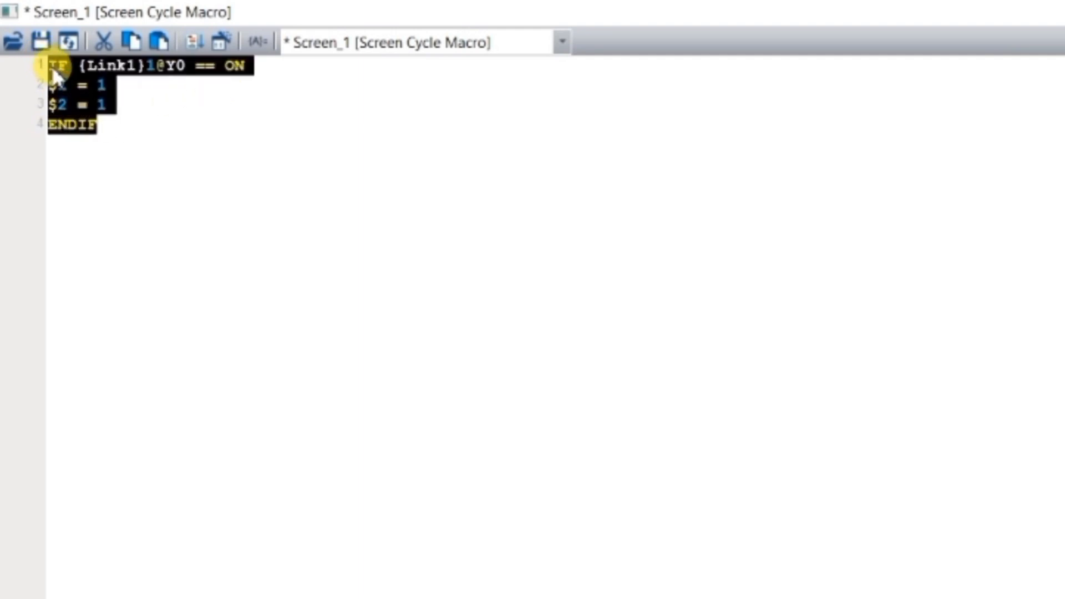
pyautogui.click(112, 125)
pyautogui.press('Return')
pyautogui.hotkey('ctrl', 'v')
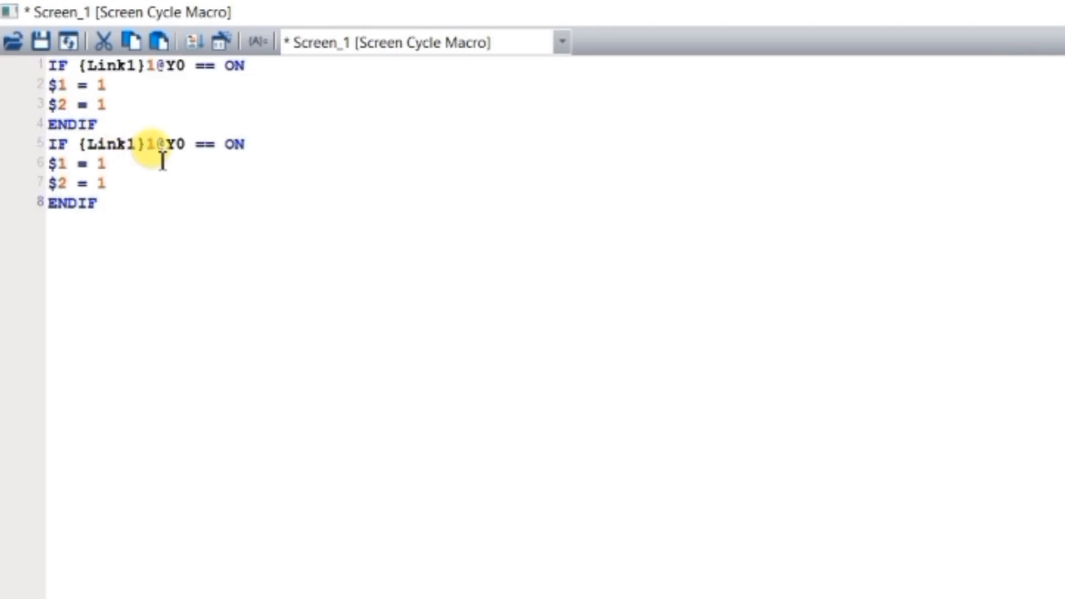
# In the copied block, change the condition bit to Y21, keep $1 = 1, and make the second assignment $3 = 1
pyautogui.click(183, 147)
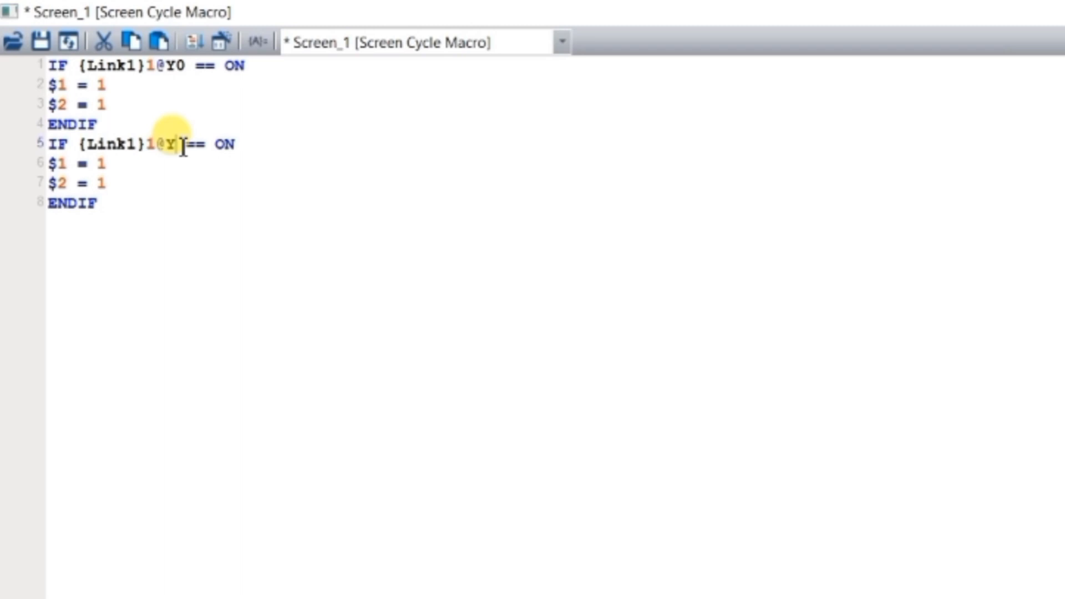
pyautogui.press('BackSpace')
pyautogui.write('21')
pyautogui.click(70, 166)
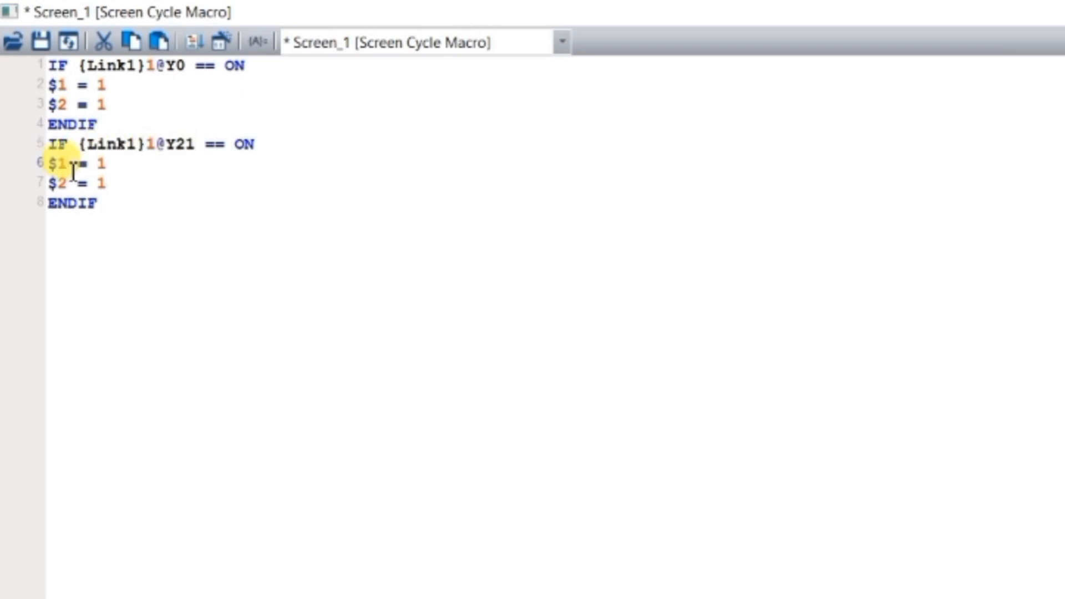
pyautogui.press('BackSpace')
pyautogui.write('1')
pyautogui.click(74, 185)
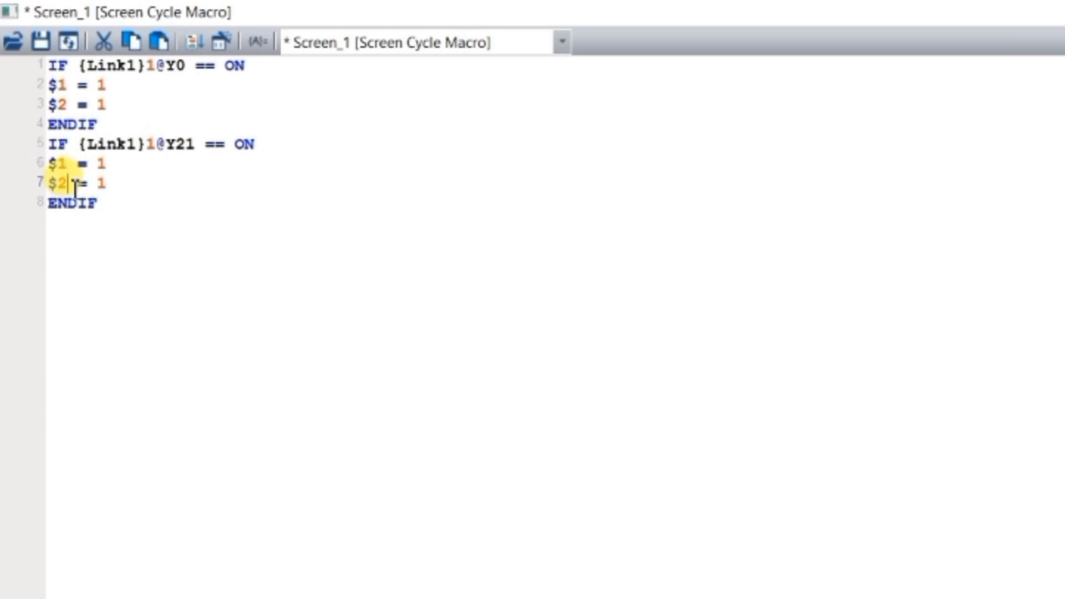
pyautogui.press('BackSpace')
pyautogui.write('3')
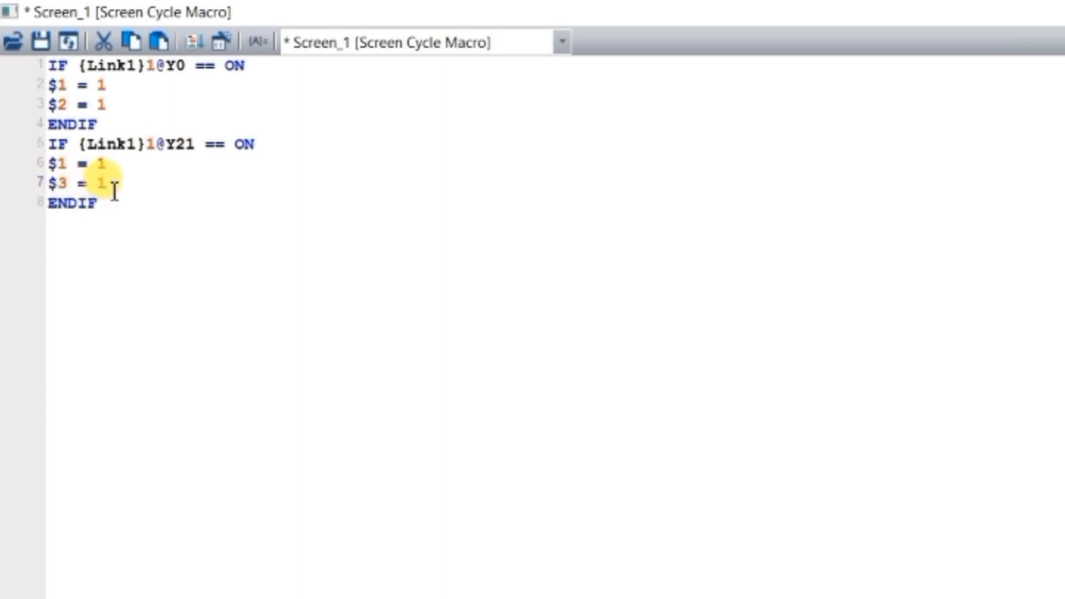
# Add the line $4 = 1 before the ENDIF of the Y21 block
pyautogui.press('Return')
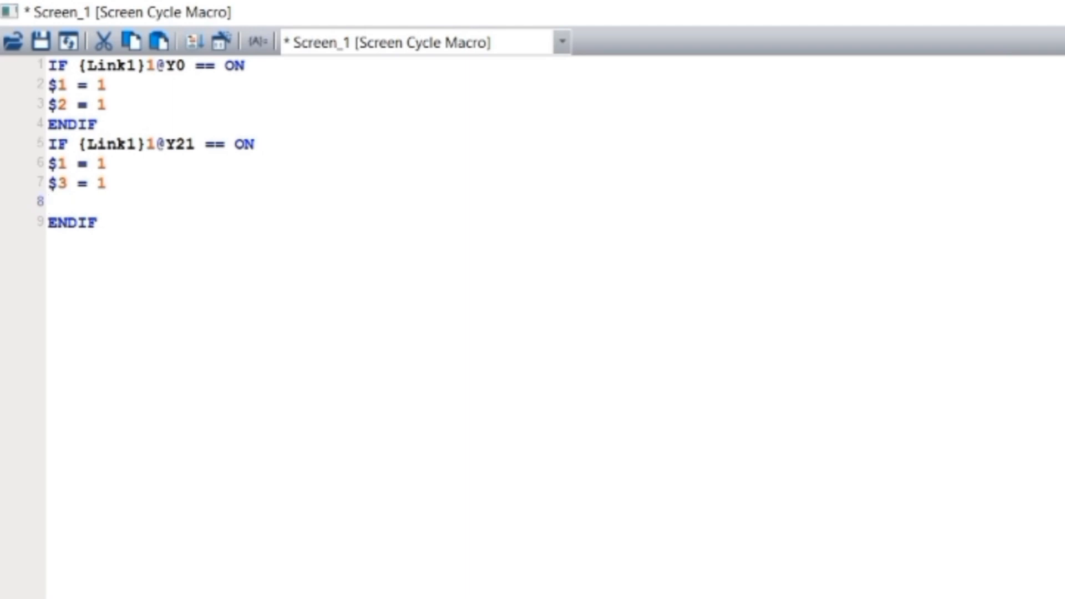
pyautogui.write('$4 = 1')
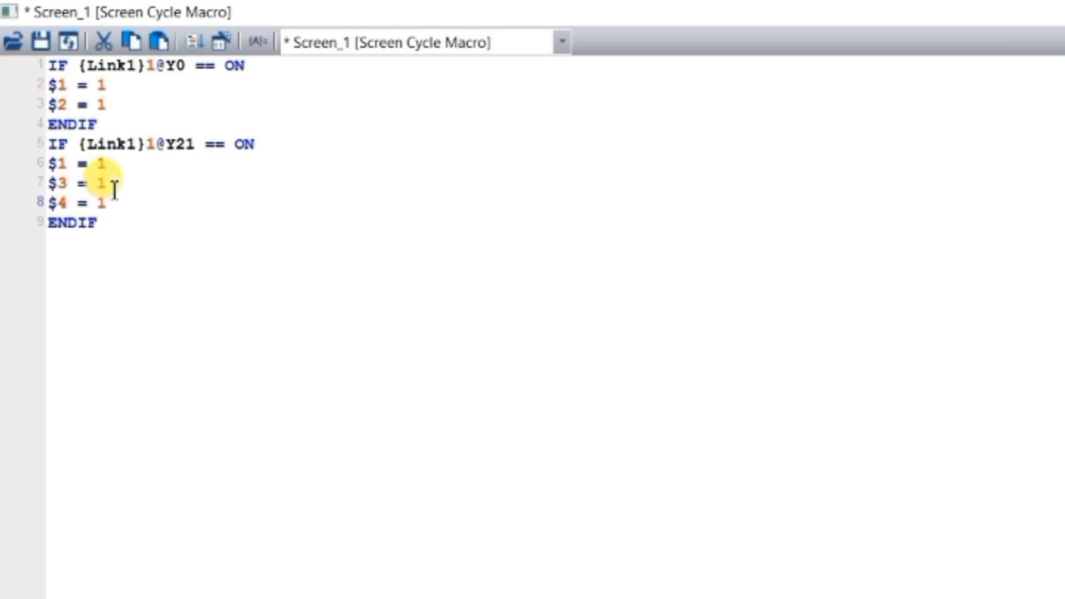
pyautogui.click(115, 230)
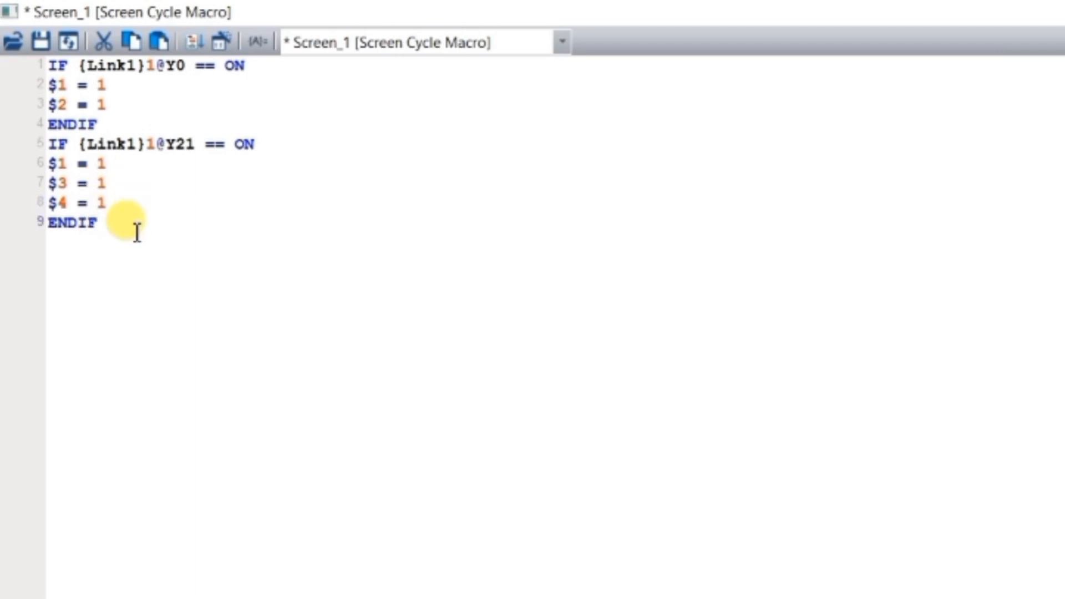
# Close the Screen Cycle Macro editor and save the macro to Screen_1
pyautogui.moveTo(136, 233); pyautogui.dragTo(47, 66)
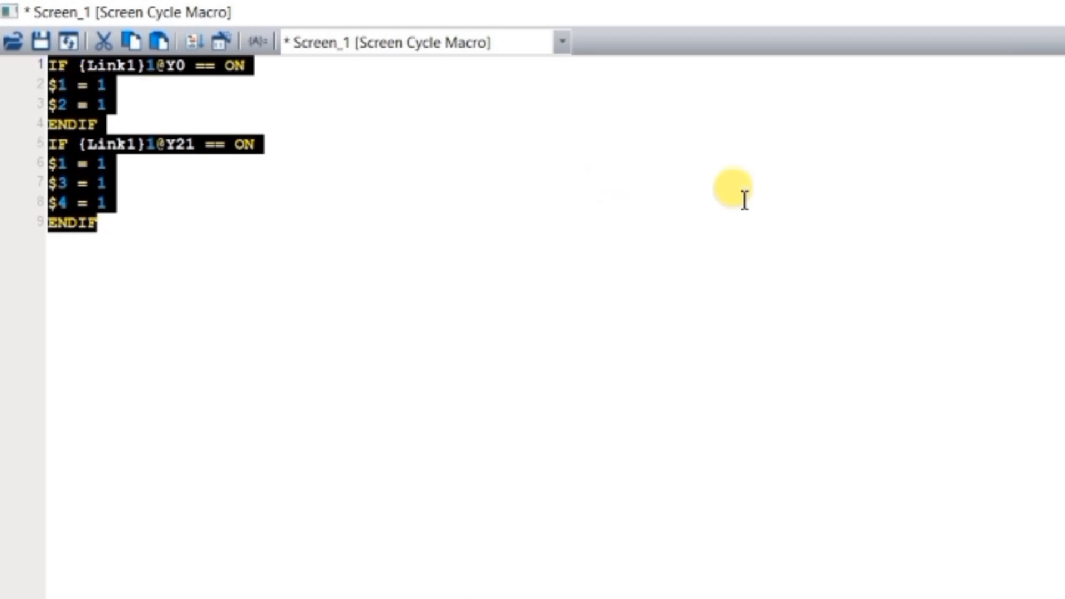
pyautogui.click(765, 233)
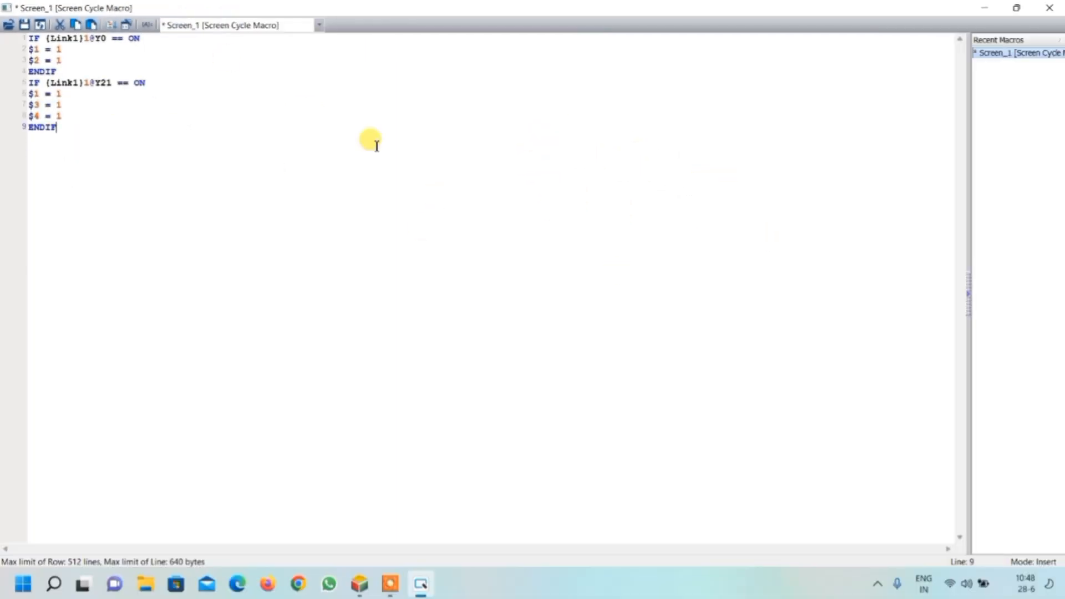
pyautogui.click(1055, 8)
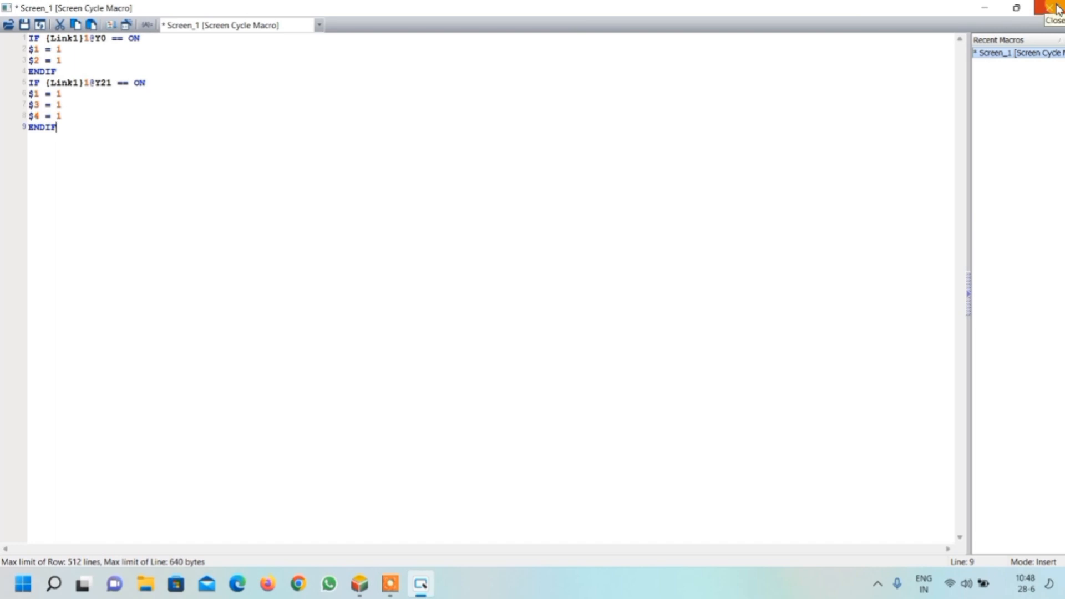
pyautogui.click(480, 314)
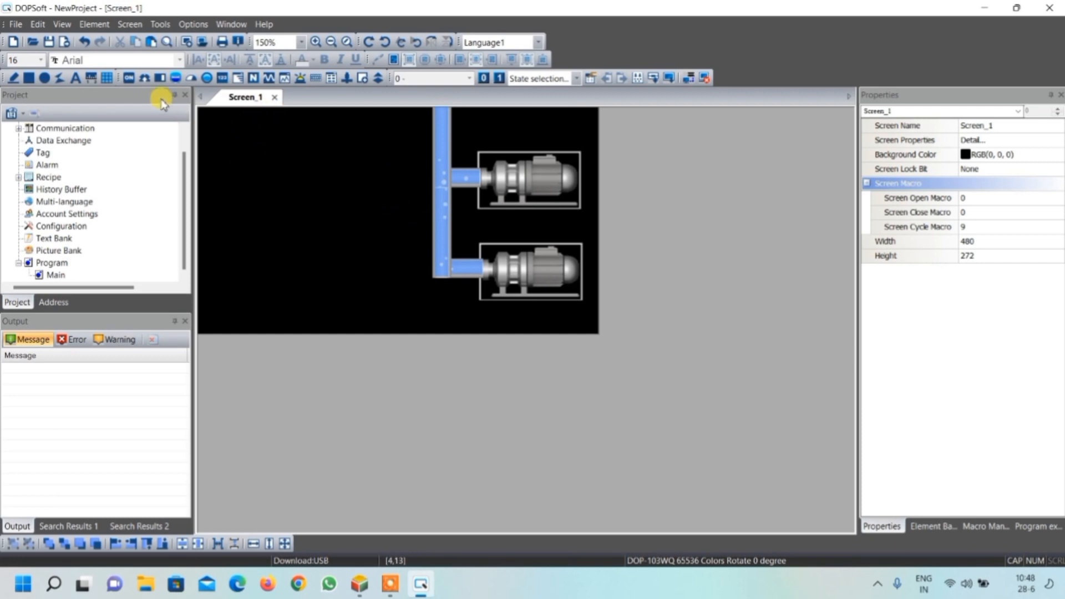
# Draw a Maintained button about 57 by 55 pixels in the empty area to the left of the vertical pipe
pyautogui.click(130, 79)
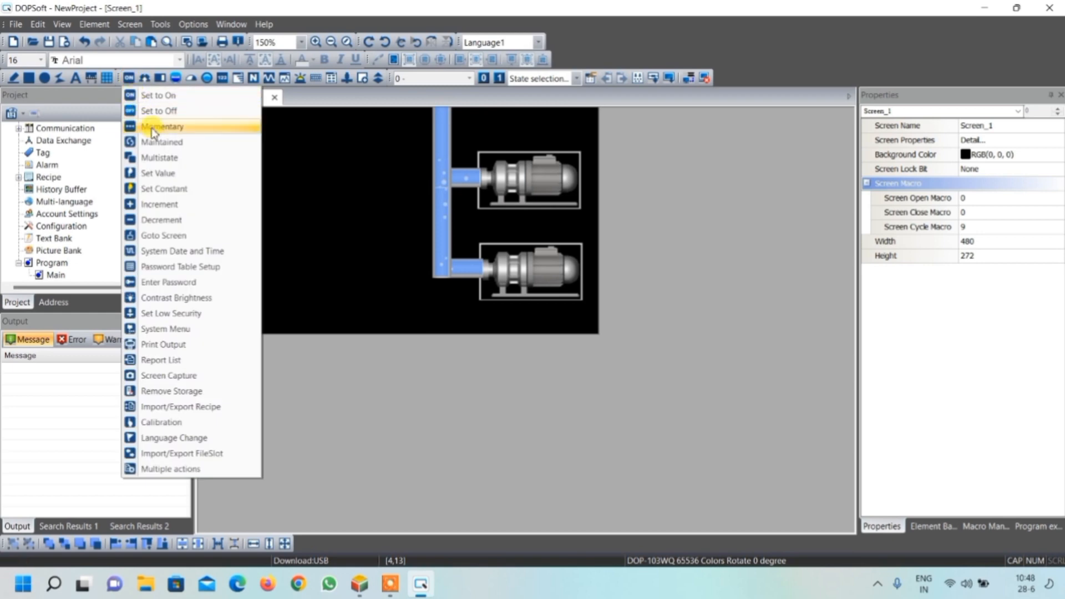
pyautogui.click(160, 143)
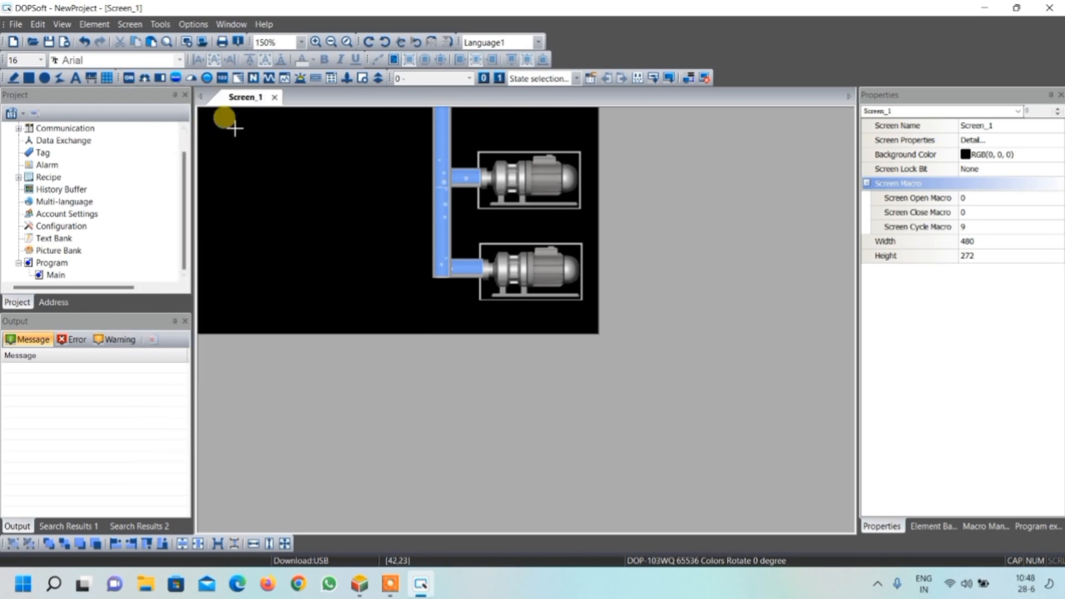
pyautogui.moveTo(239, 114)
pyautogui.mouseDown()
pyautogui.moveTo(247, 141)
pyautogui.moveTo(287, 160)
pyautogui.mouseUp()
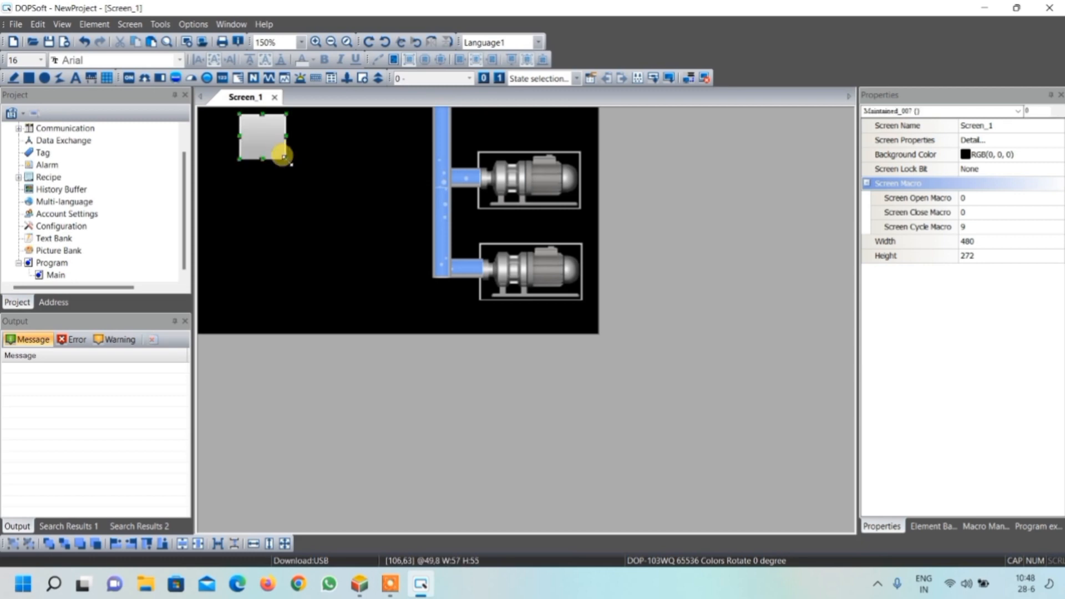
# Set the Maintained button's write address to device bit X0 on Link1
pyautogui.doubleClick(268, 137)
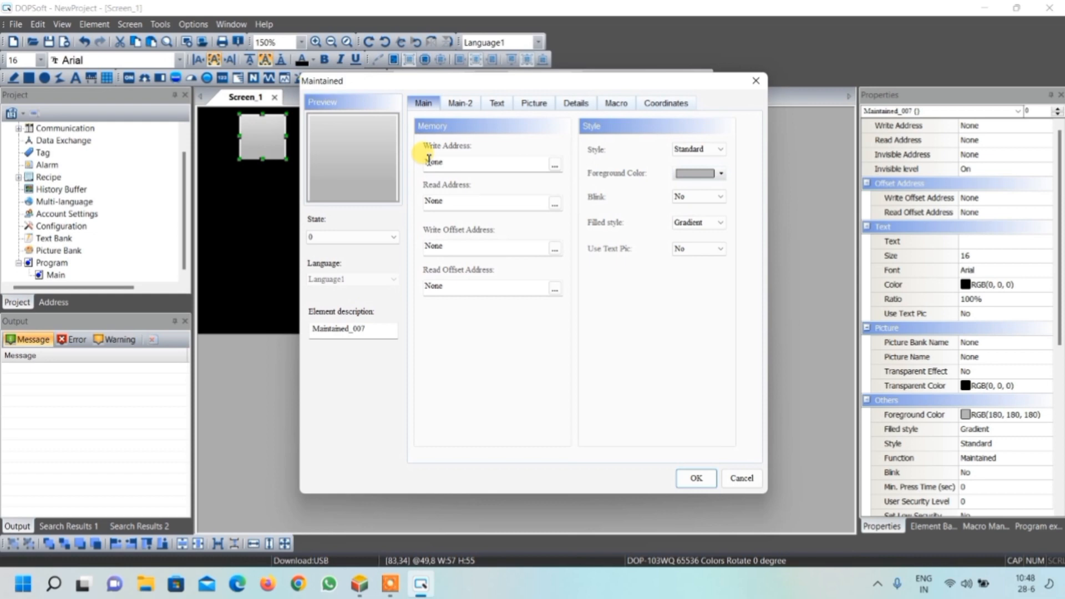
pyautogui.click(553, 165)
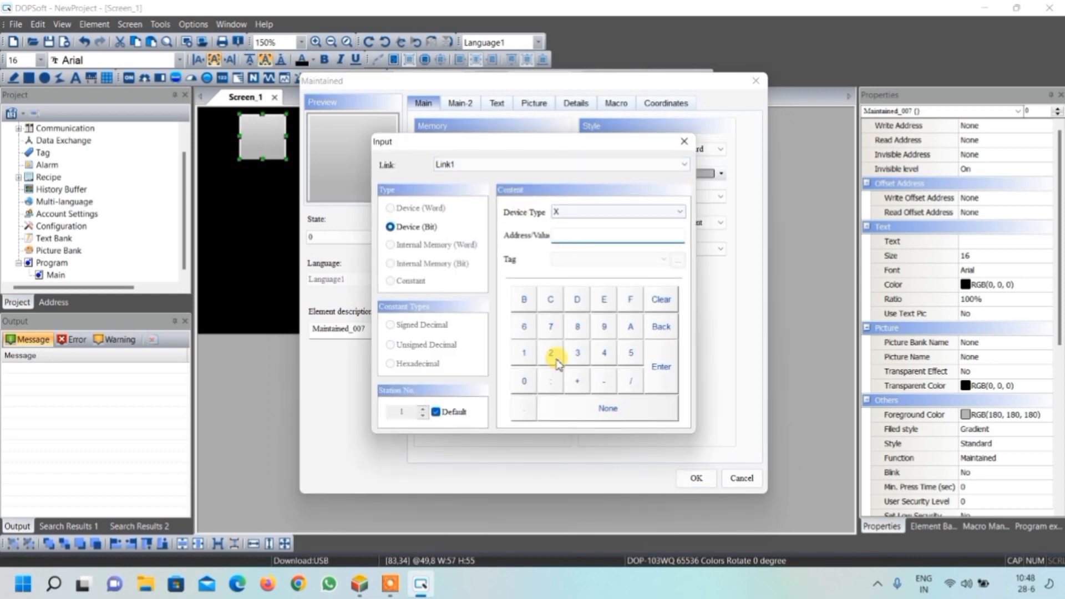
pyautogui.click(524, 381)
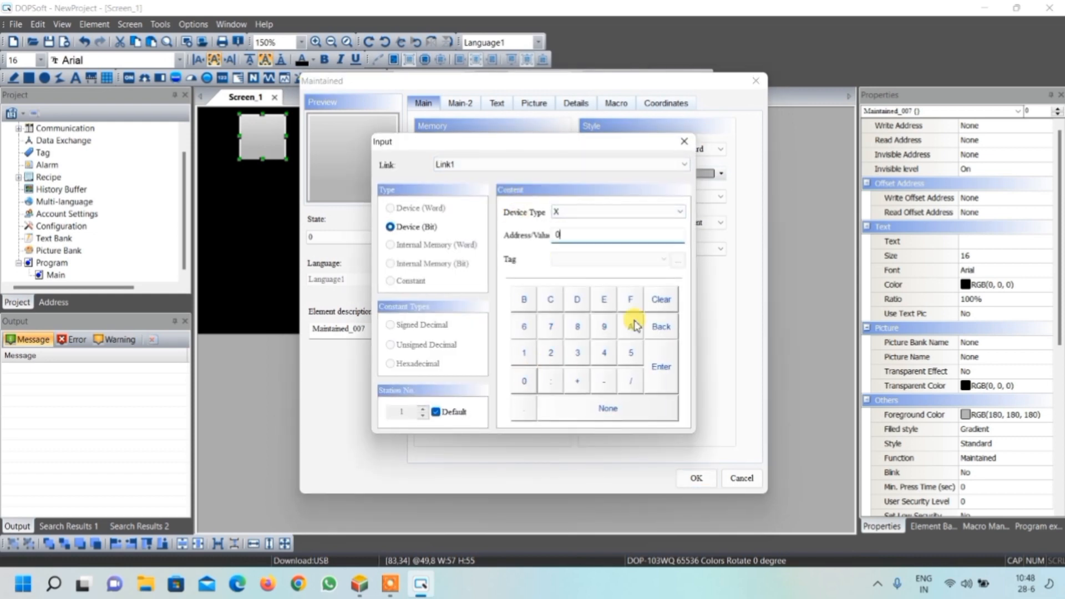
pyautogui.click(661, 364)
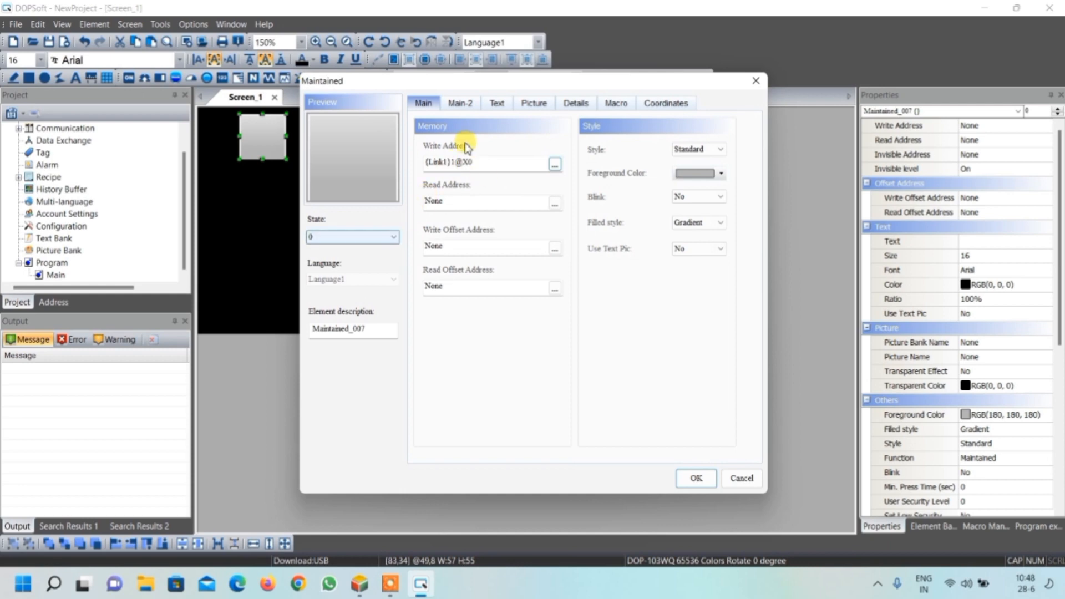
# Assign picture hmi_switch_01_2.png from bank $ModernSW2State.pib to the Maintained button's state 0, with stretch mode Stretch All
pyautogui.click(535, 106)
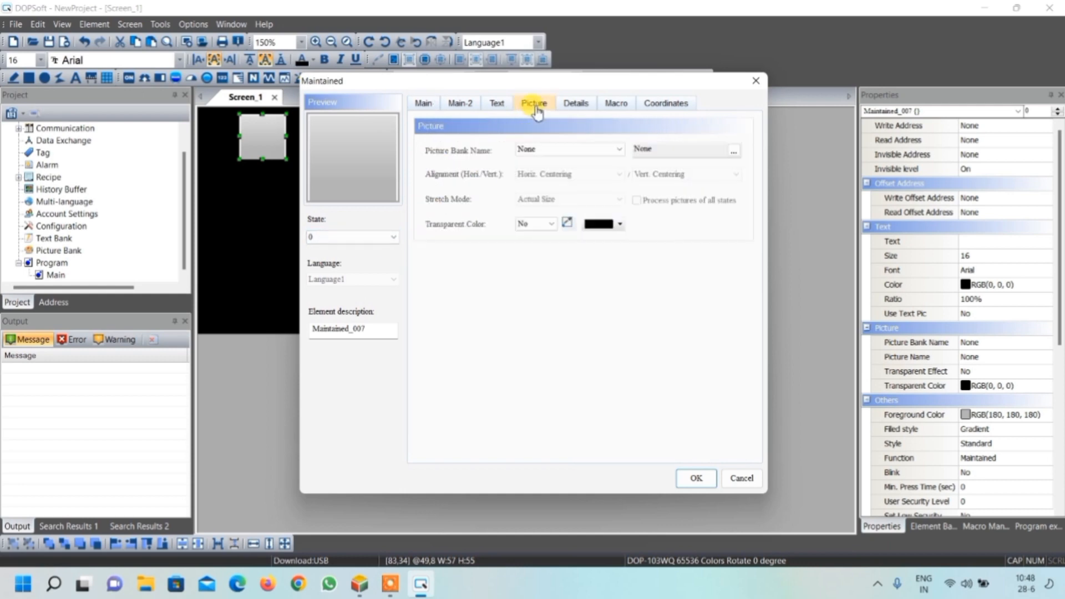
pyautogui.click(551, 149)
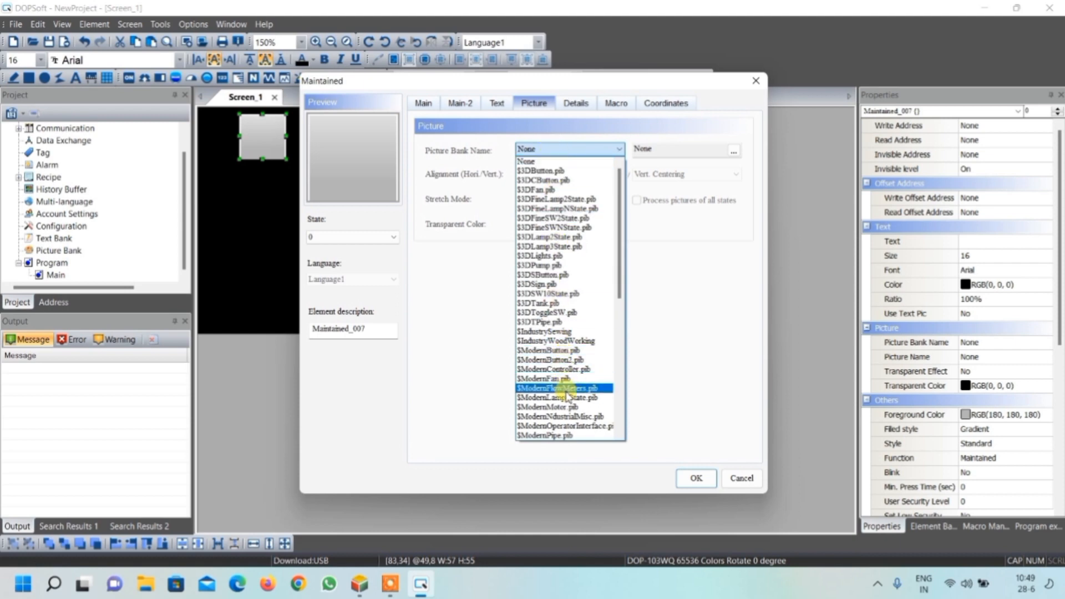
pyautogui.scroll(-3, 566, 407)
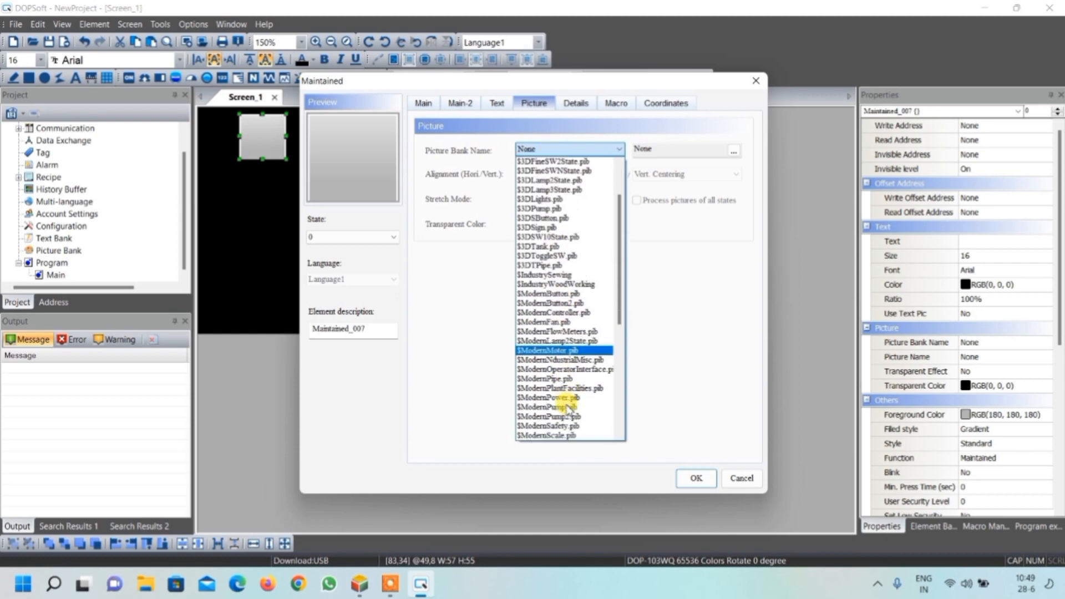
pyautogui.scroll(-4, 567, 407)
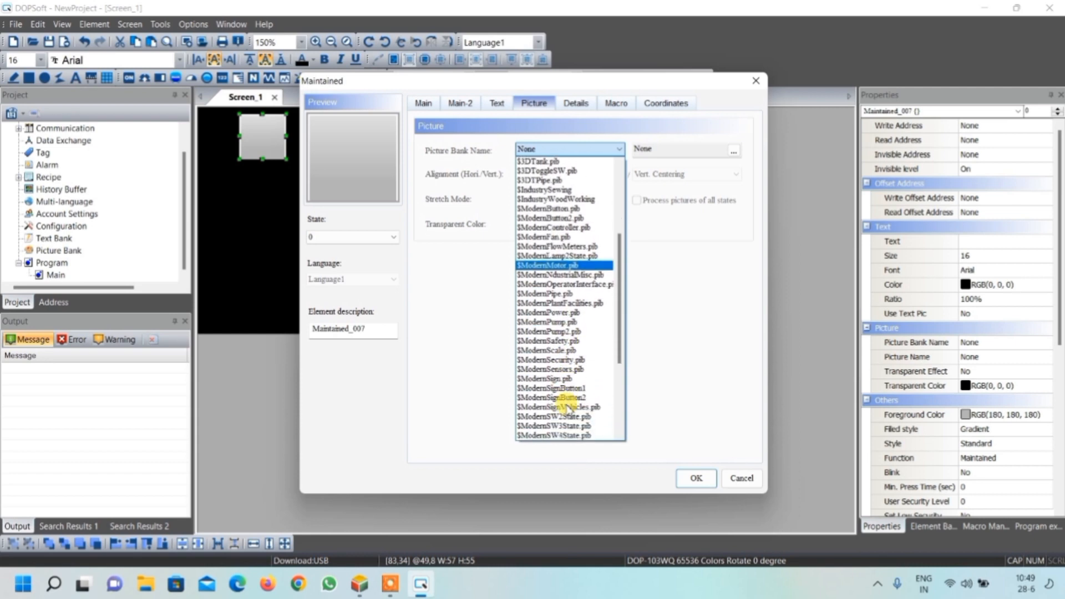
pyautogui.scroll(-1, 566, 403)
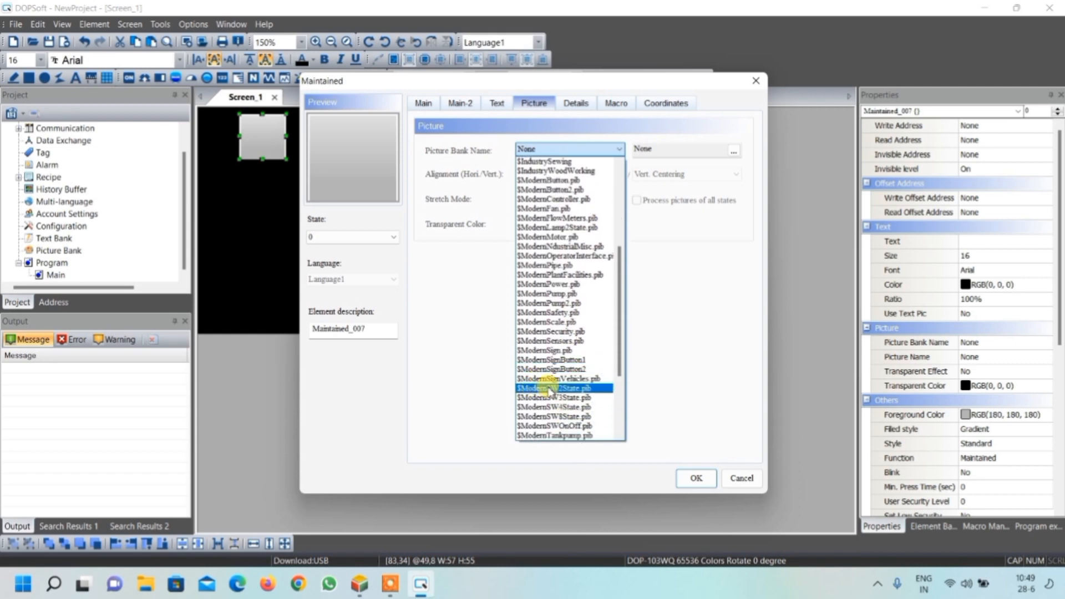
pyautogui.click(559, 388)
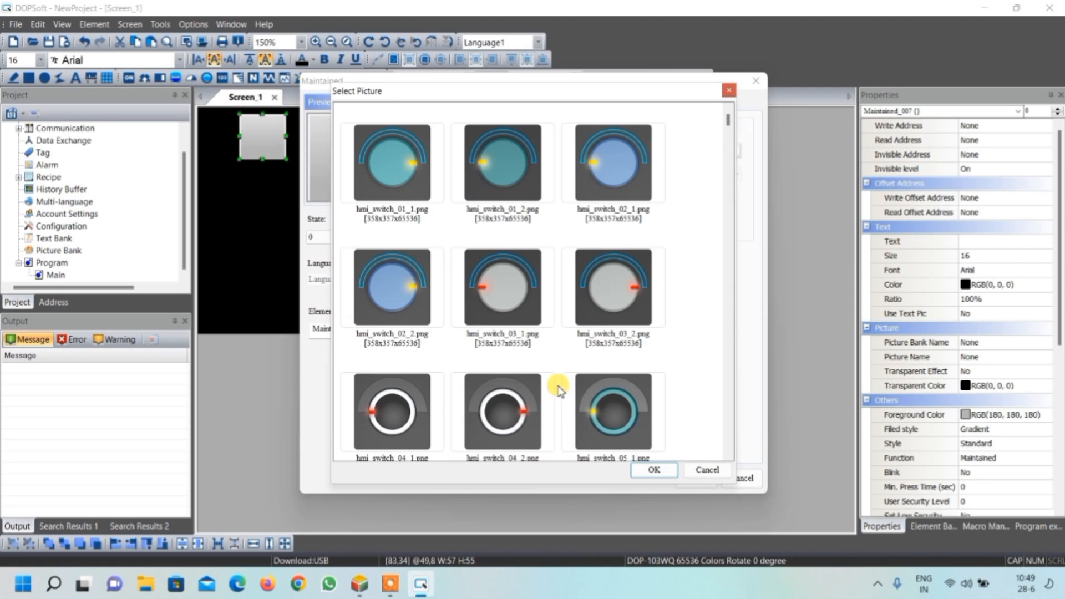
pyautogui.scroll(-5, 538, 332)
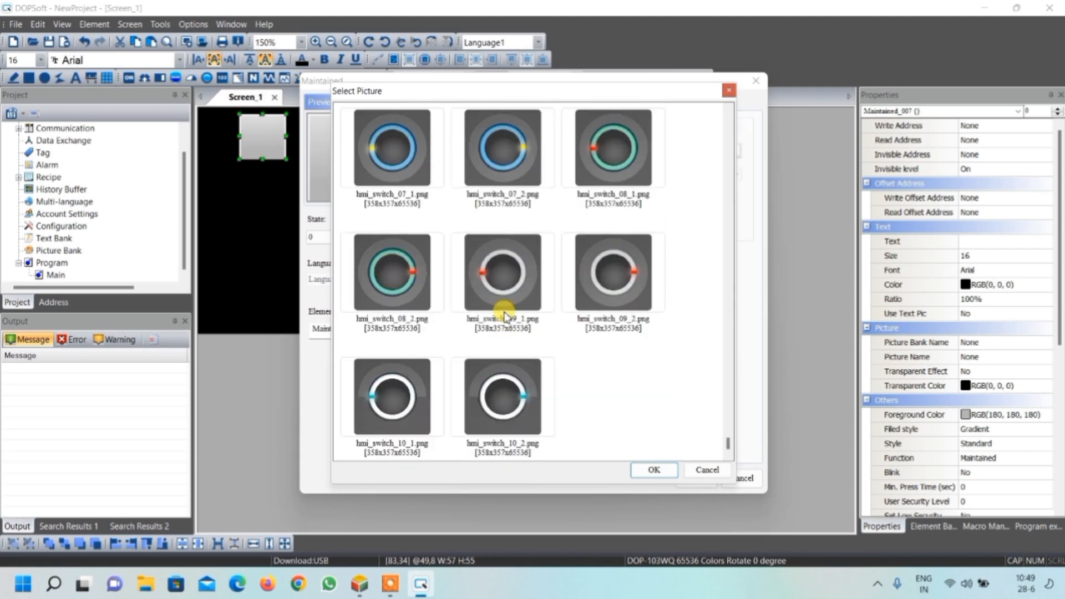
pyautogui.scroll(5, 433, 316)
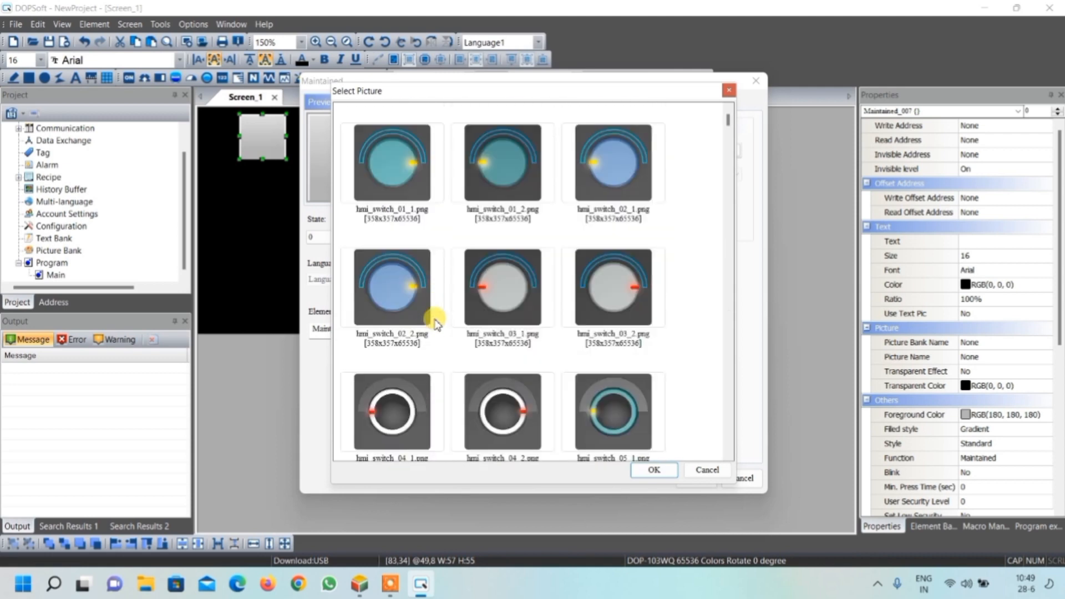
pyautogui.click(512, 161)
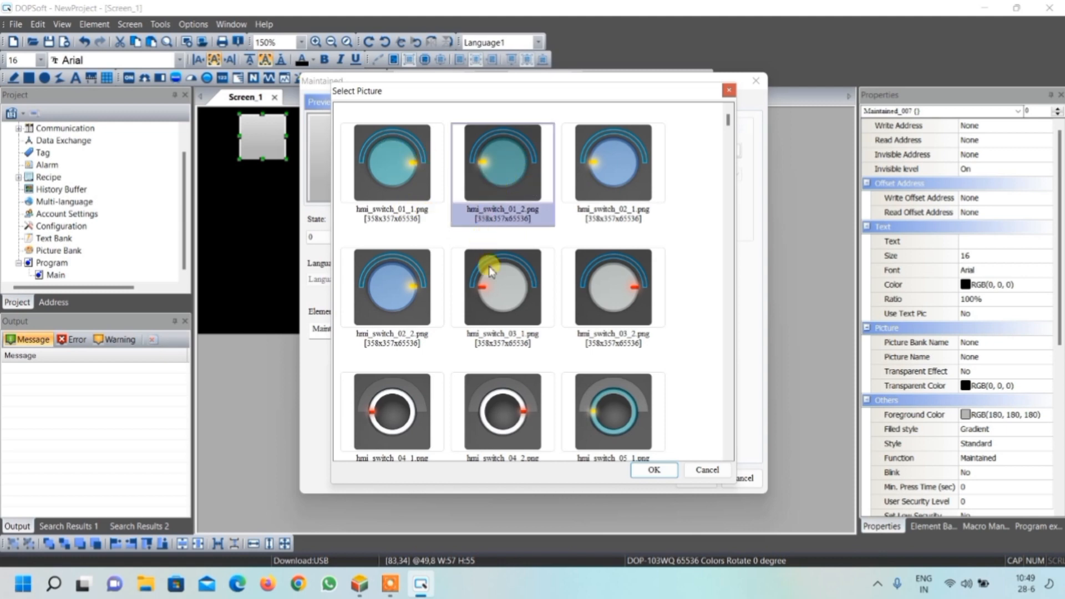
pyautogui.click(654, 470)
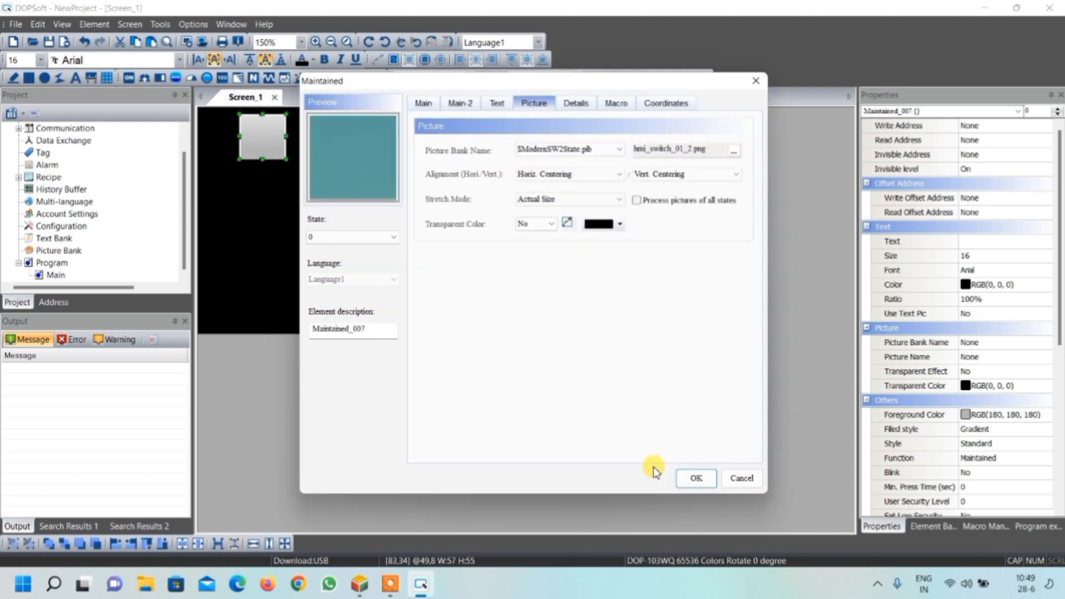
pyautogui.click(565, 199)
pyautogui.click(530, 215)
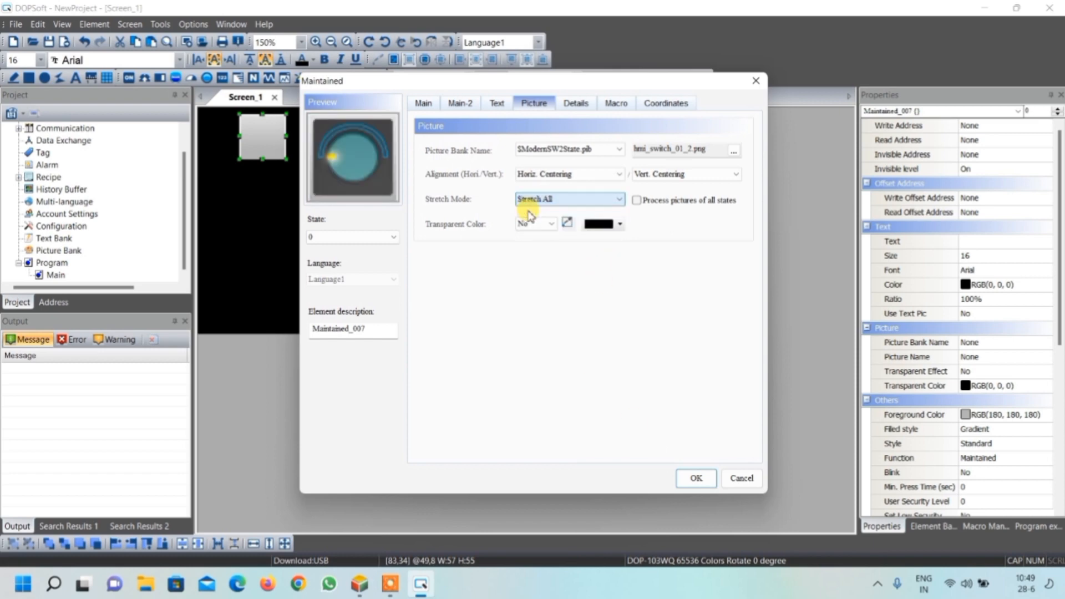
# Assign hmi_switch_01_1.png from $ModernSW2State.pib to the Maintained button's state 1, set it to Stretch All, and apply the button's settings
pyautogui.click(365, 239)
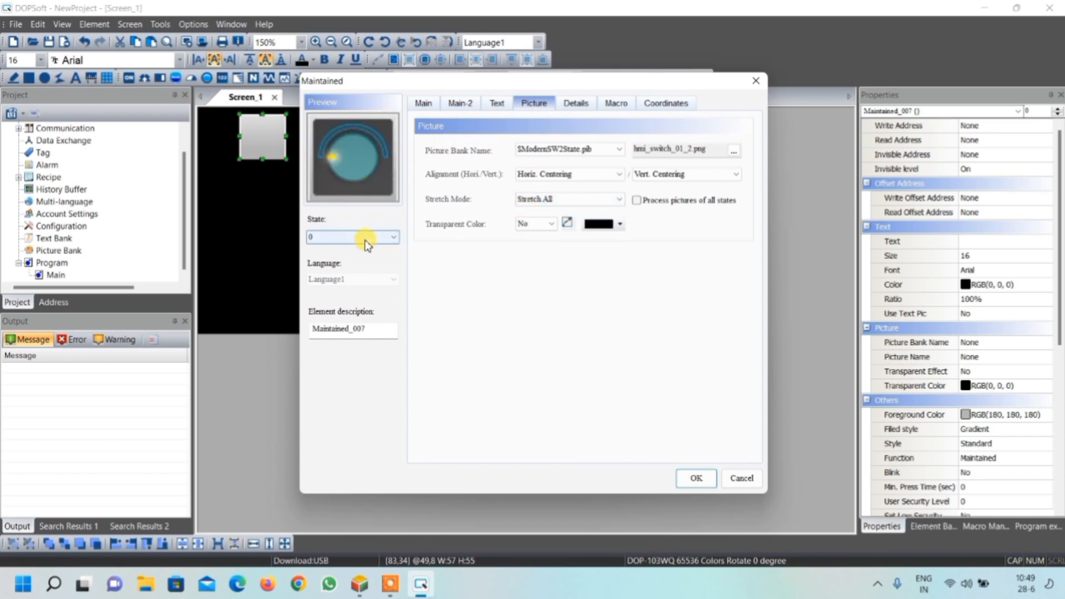
pyautogui.click(351, 259)
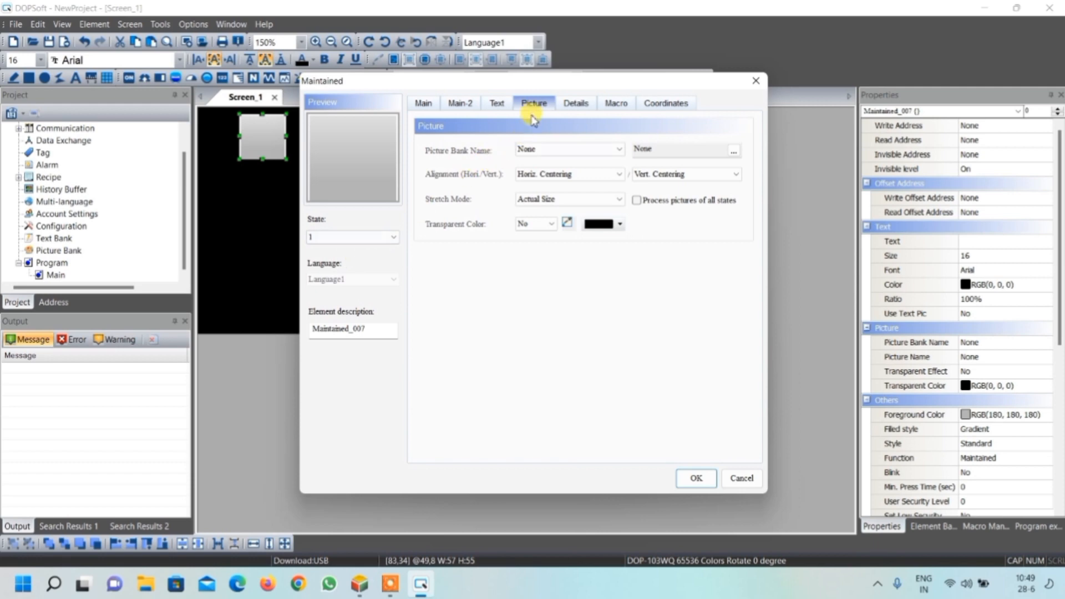
pyautogui.click(532, 149)
pyautogui.scroll(-9, 563, 305)
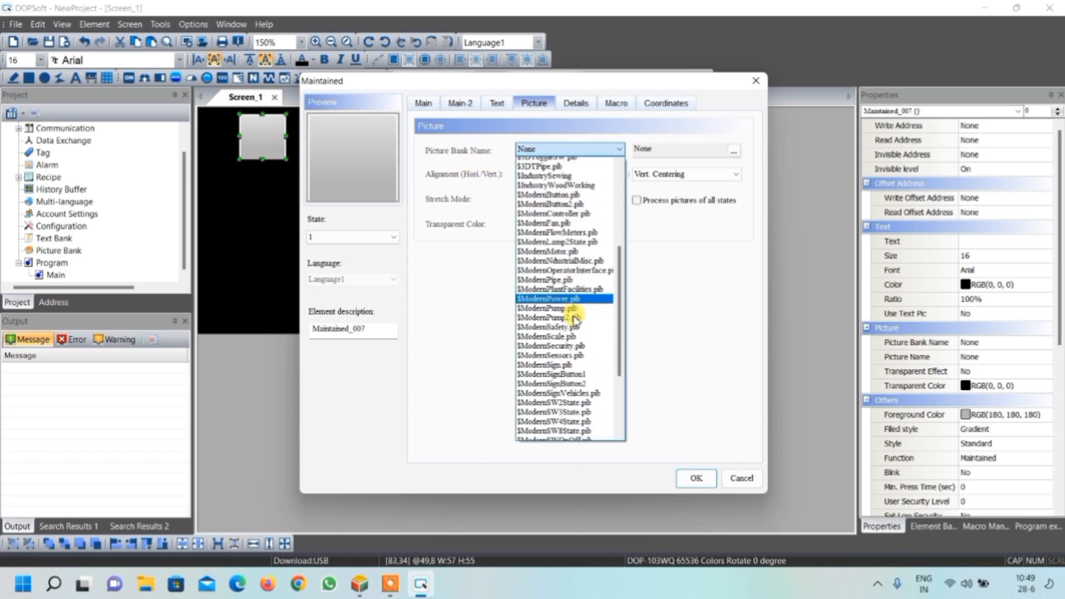
pyautogui.click(557, 303)
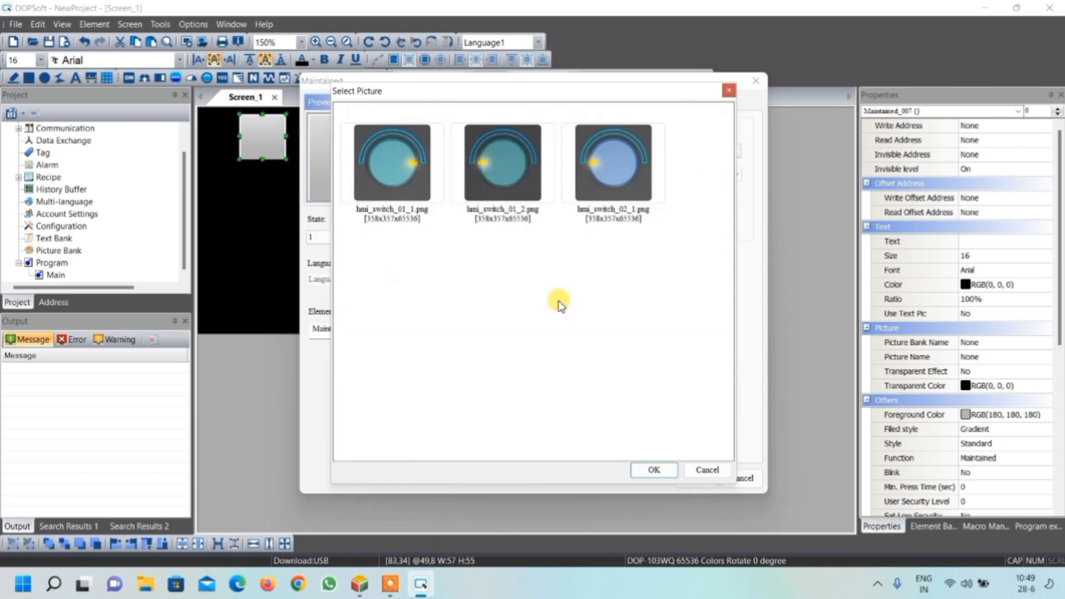
pyautogui.click(411, 167)
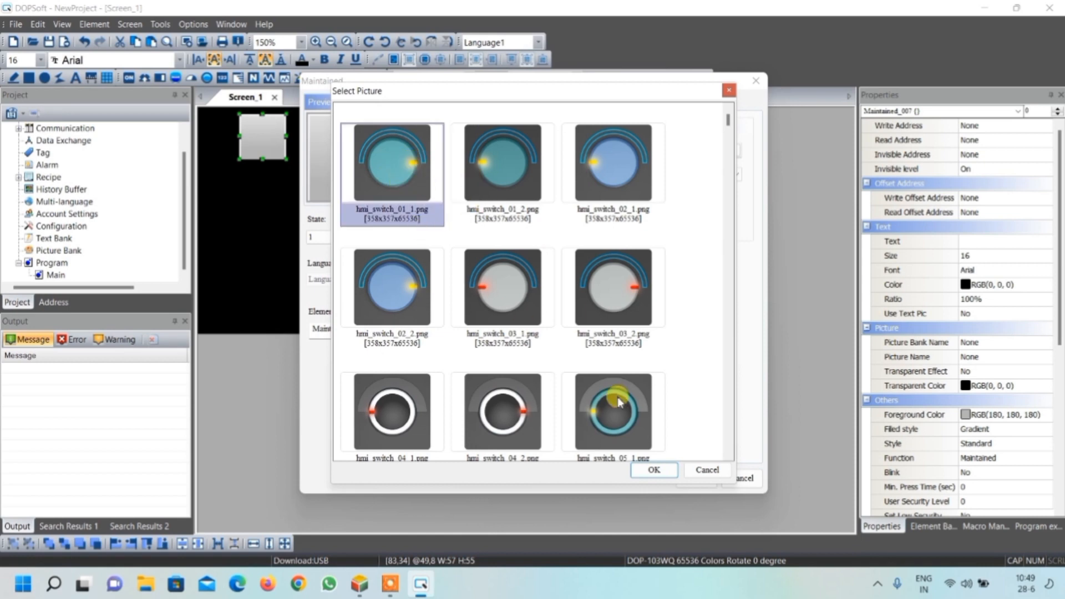
pyautogui.click(655, 470)
pyautogui.click(549, 198)
pyautogui.click(536, 217)
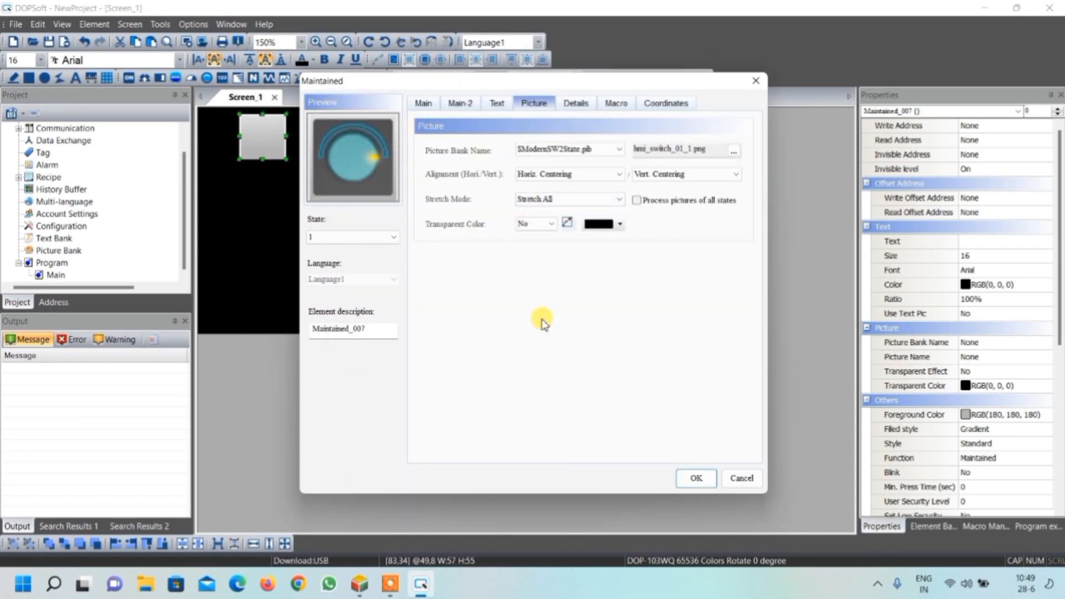
pyautogui.click(696, 477)
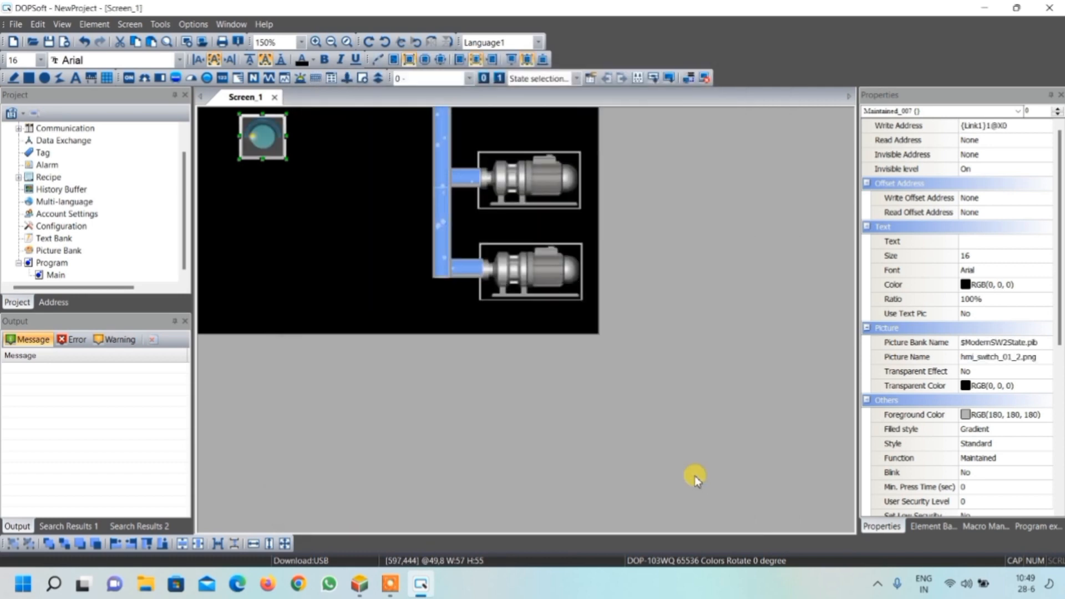
pyautogui.click(314, 144)
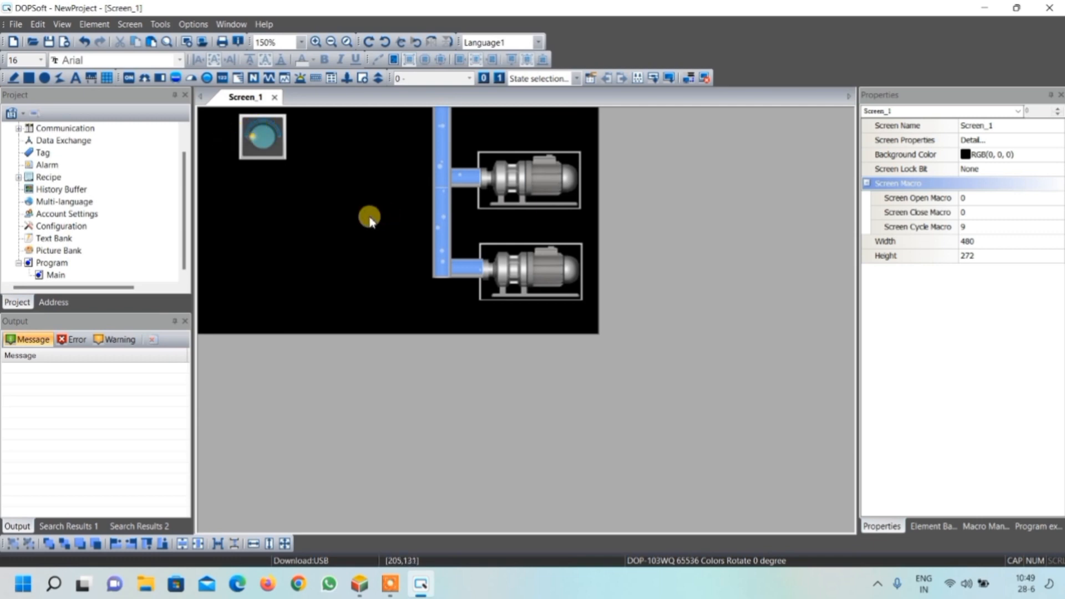
# Draw a Numeric Entry element about 45 by 44 pixels below the Maintained button
pyautogui.click(253, 79)
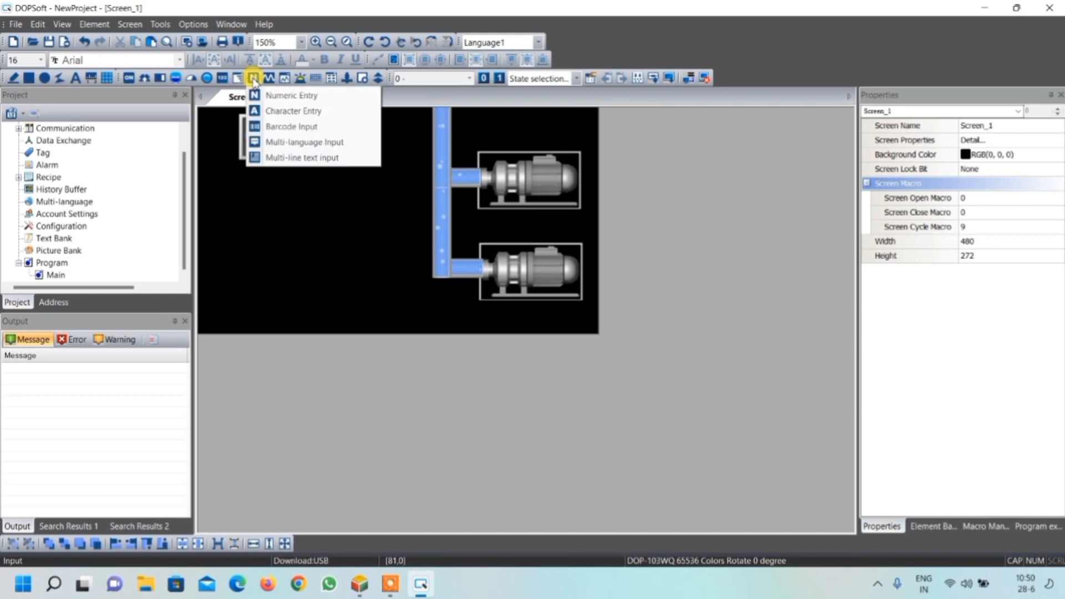
pyautogui.click(295, 96)
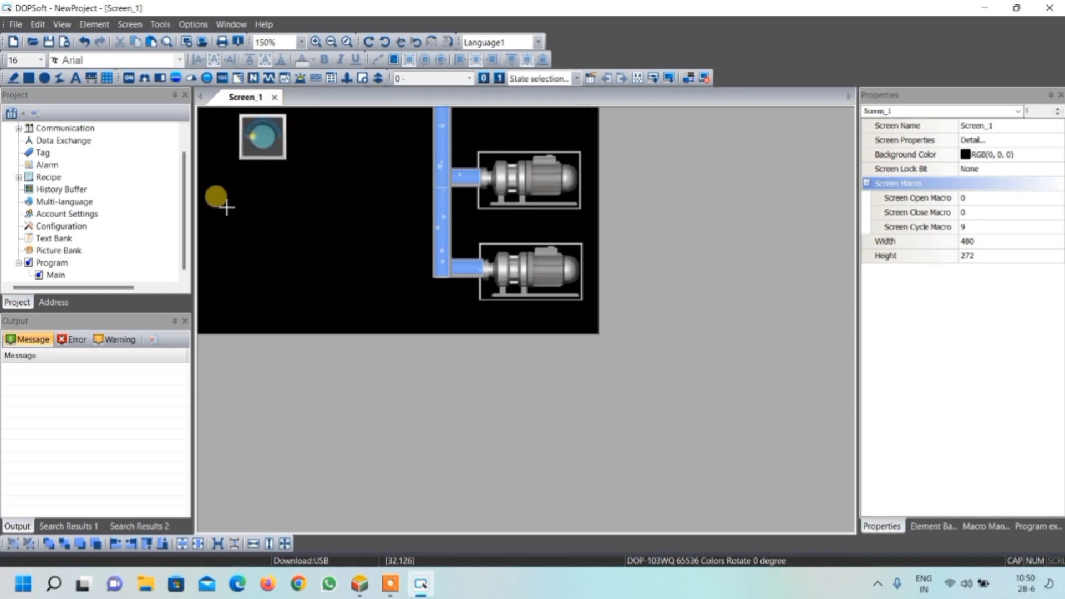
pyautogui.moveTo(216, 192); pyautogui.dragTo(239, 205)
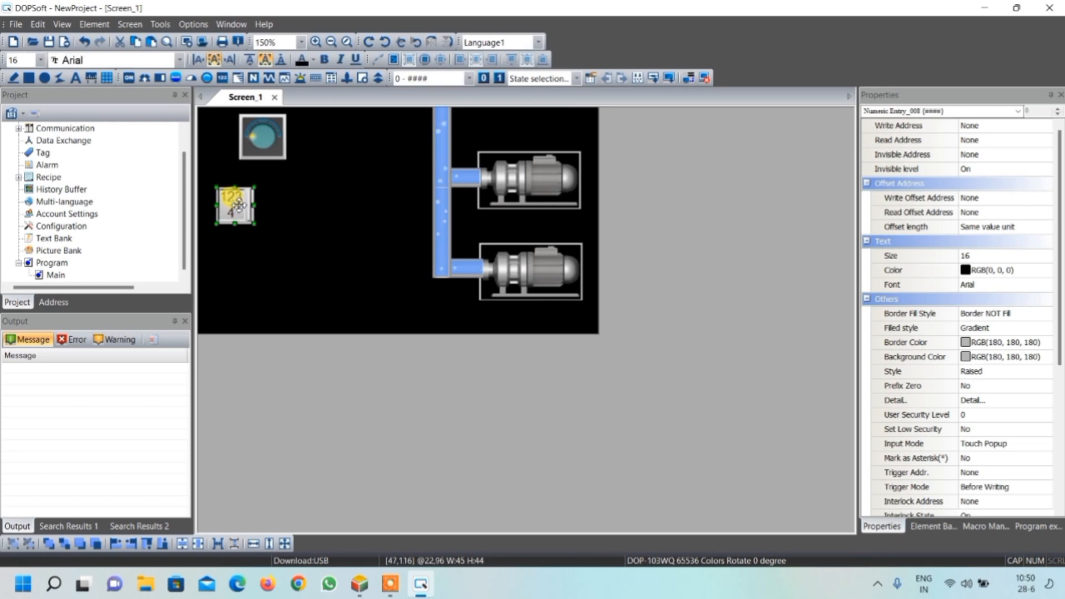
# Open the Numeric Entry's settings and set its integer digits to 2
pyautogui.doubleClick(238, 207)
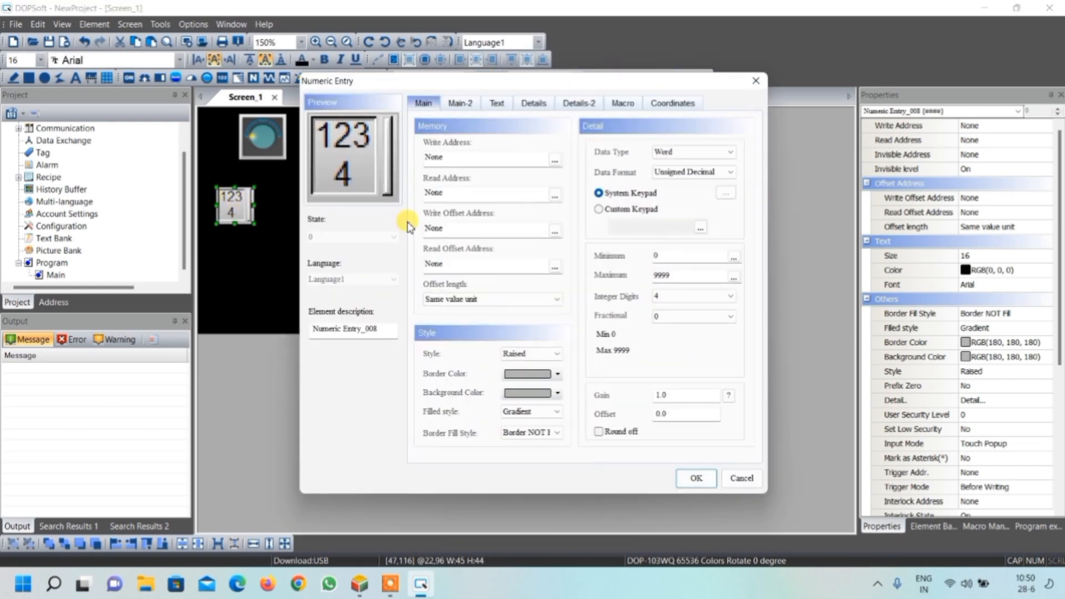
pyautogui.click(686, 297)
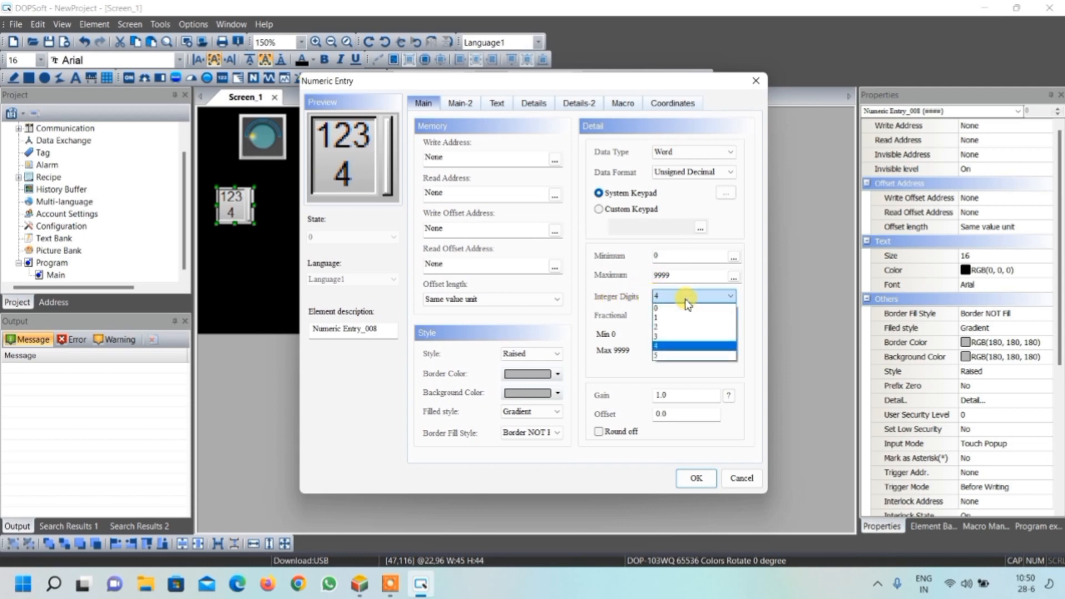
pyautogui.click(675, 329)
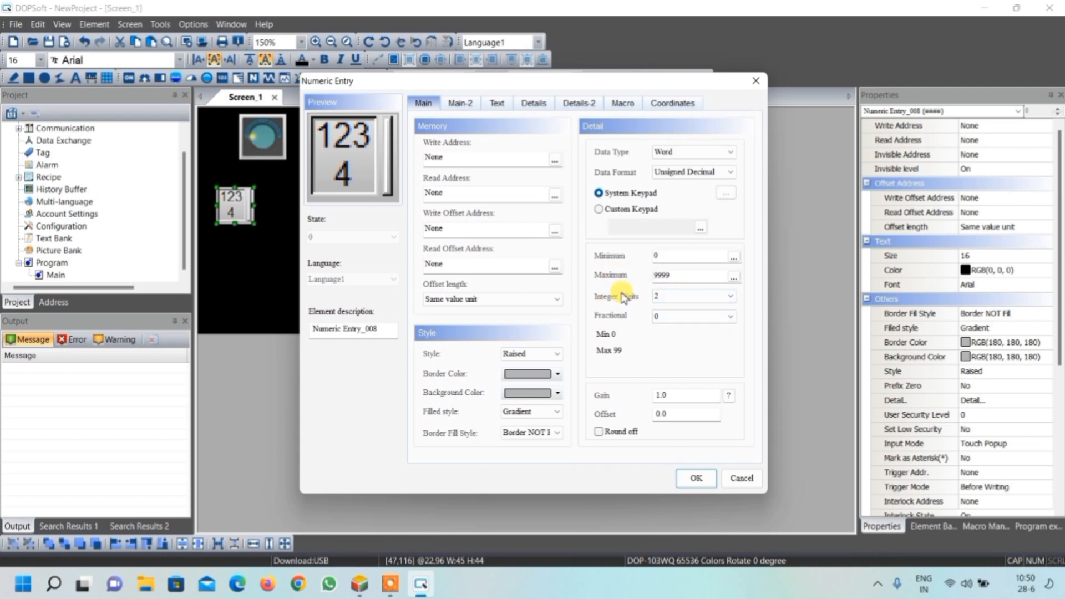
# Set the Numeric Entry's write address to device word D0 on Link1
pyautogui.click(554, 159)
pyautogui.click(567, 212)
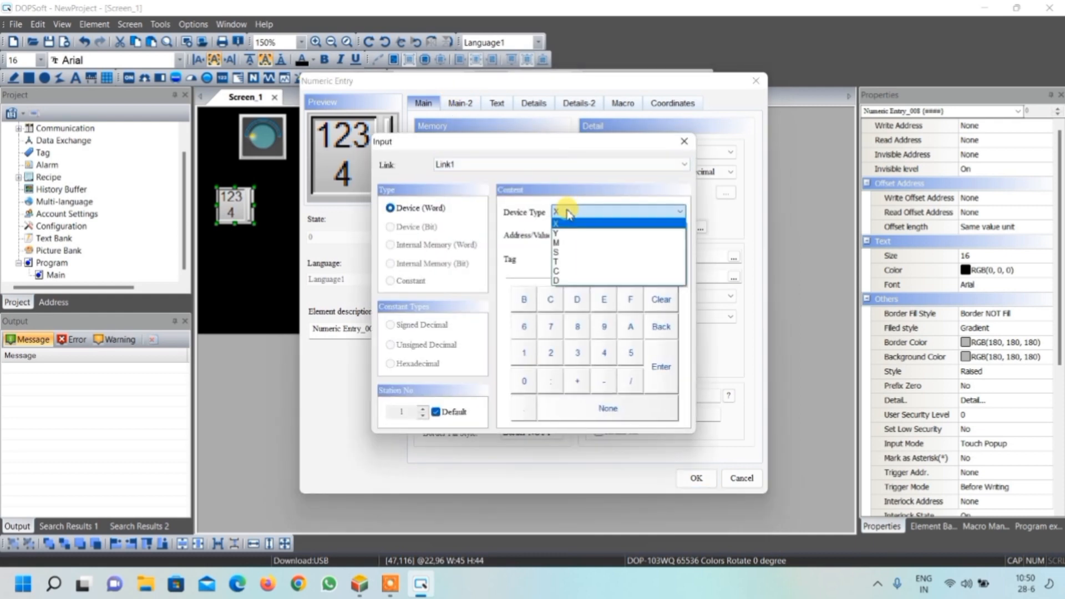
pyautogui.click(564, 279)
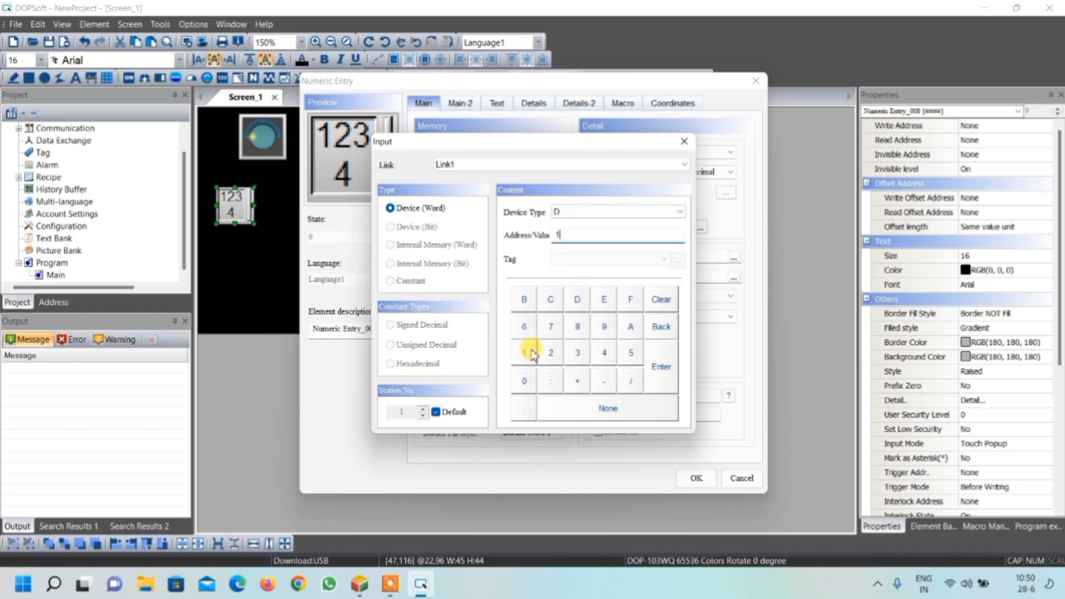
pyautogui.click(660, 300)
pyautogui.click(524, 380)
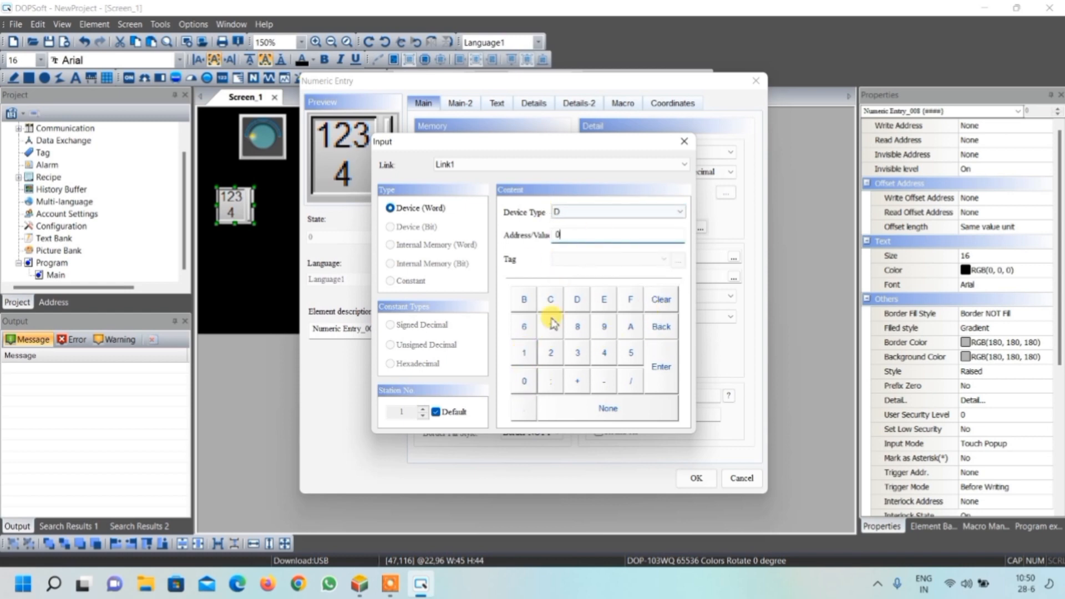
pyautogui.click(660, 368)
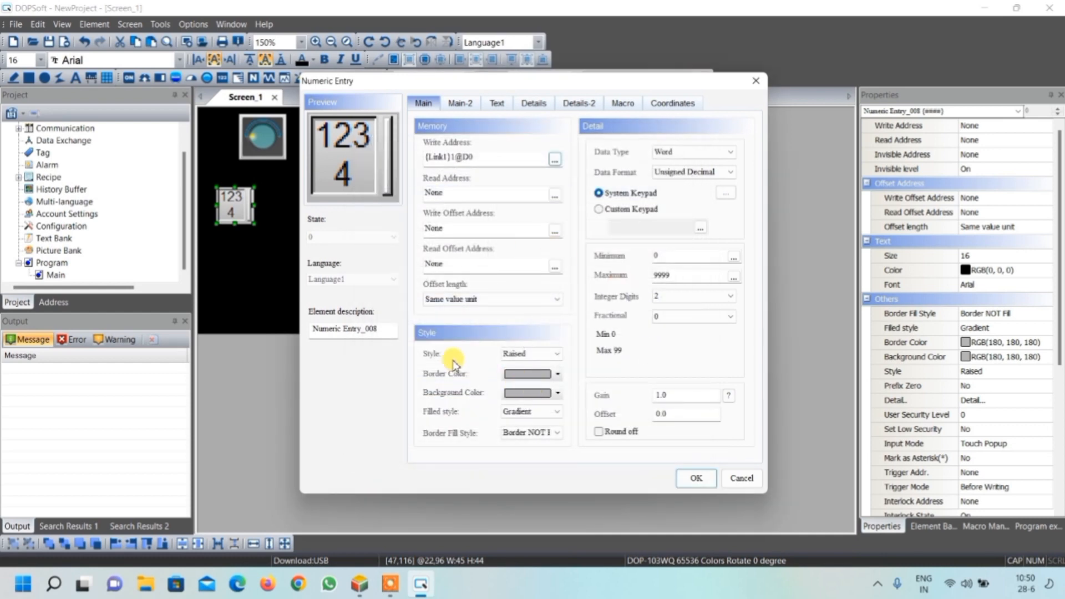
# Set the Numeric Entry's style to Standard and its border color to blue (RGB 0, 128, 255)
pyautogui.click(515, 354)
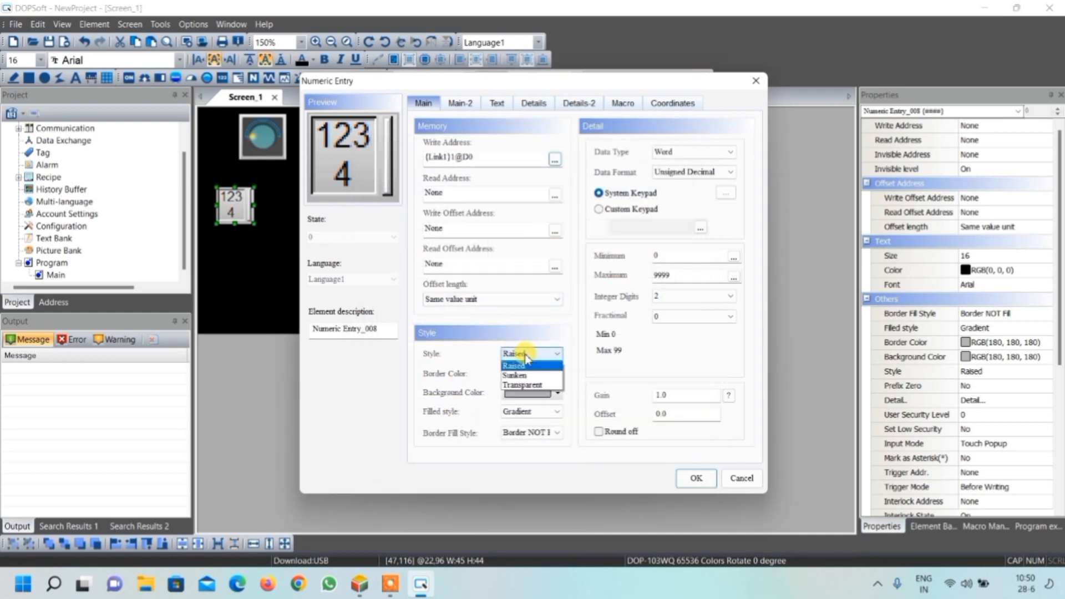
pyautogui.click(516, 366)
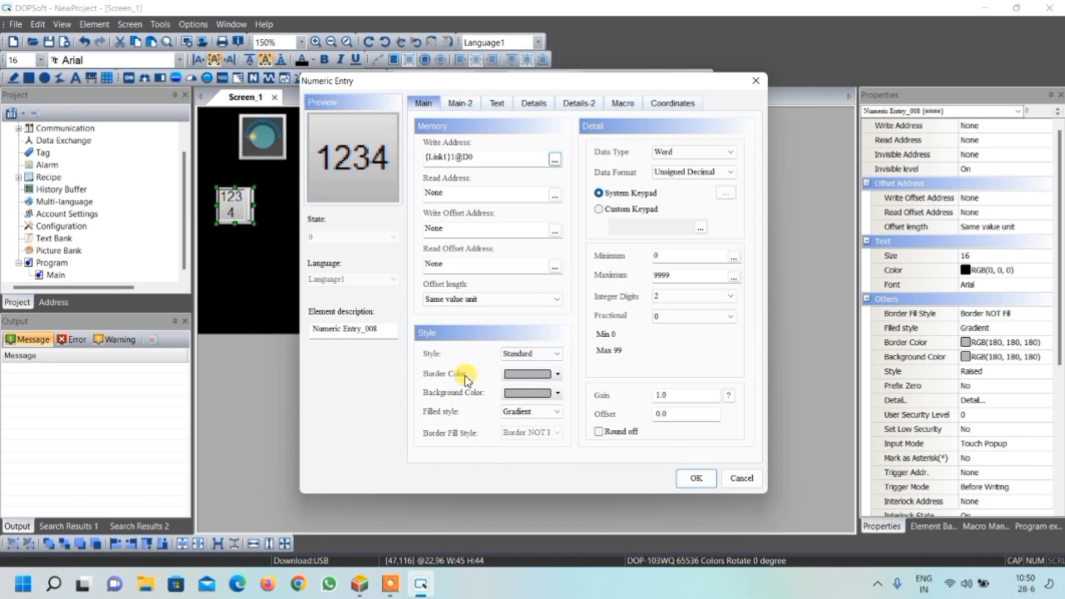
pyautogui.click(552, 375)
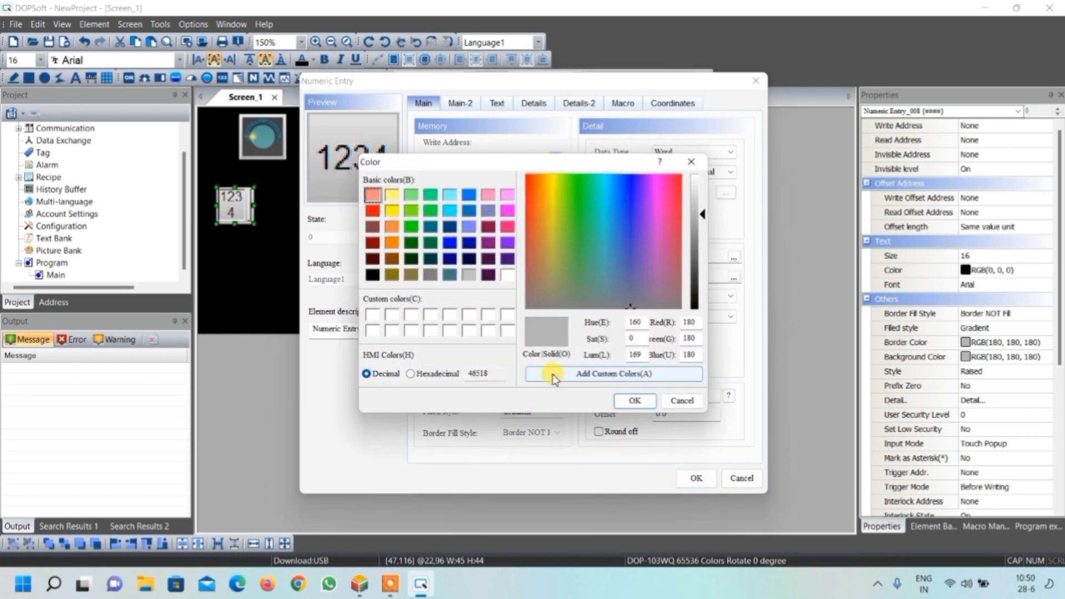
pyautogui.click(508, 274)
pyautogui.click(471, 196)
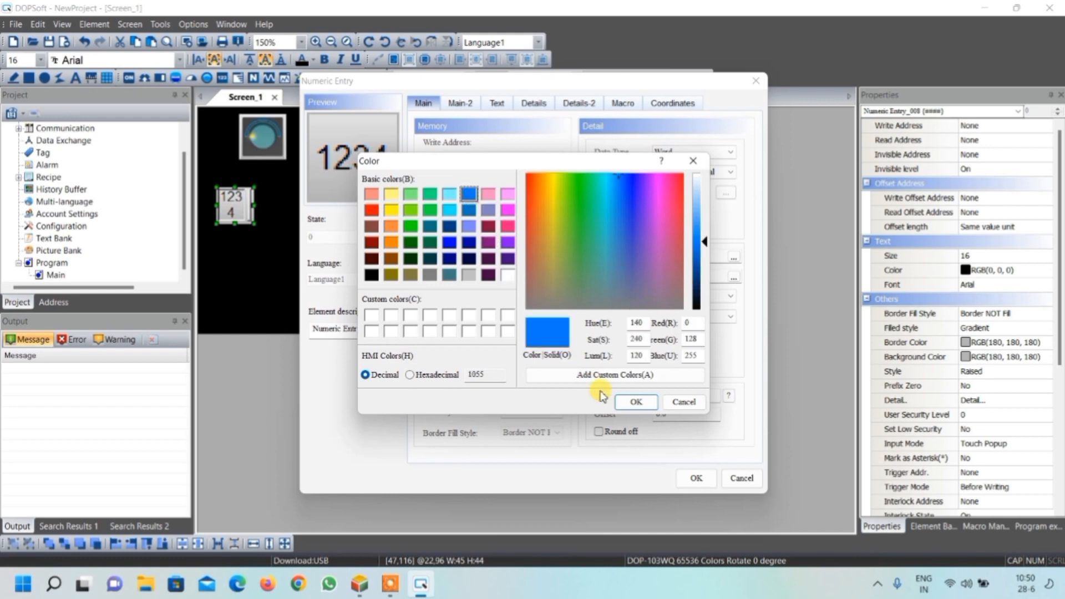
pyautogui.click(624, 401)
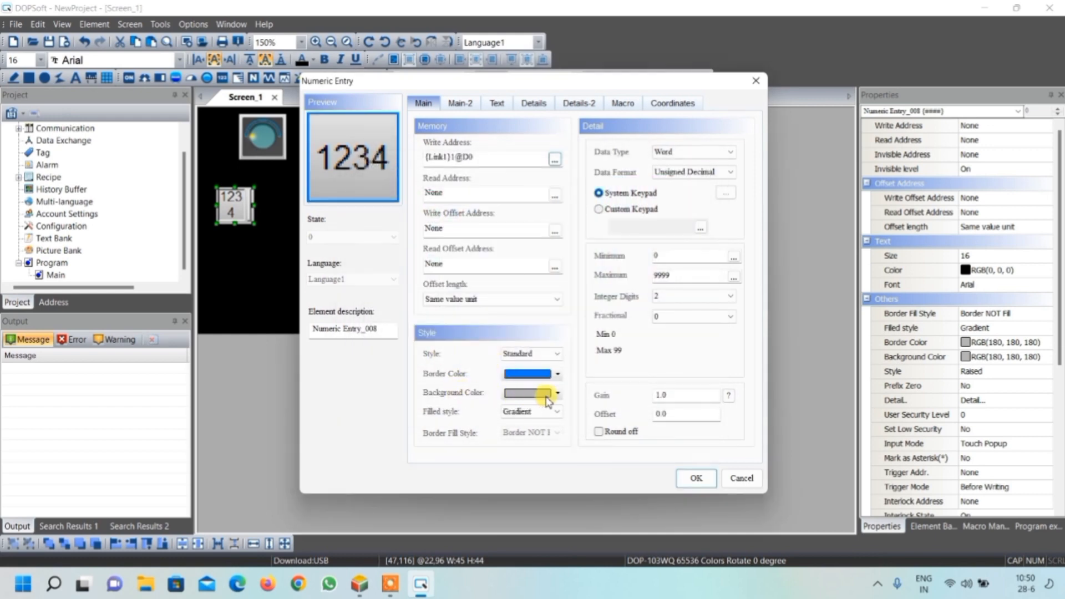
# Set the Numeric Entry's background color to light yellow (RGB 255, 255, 128)
pyautogui.click(558, 394)
pyautogui.click(395, 196)
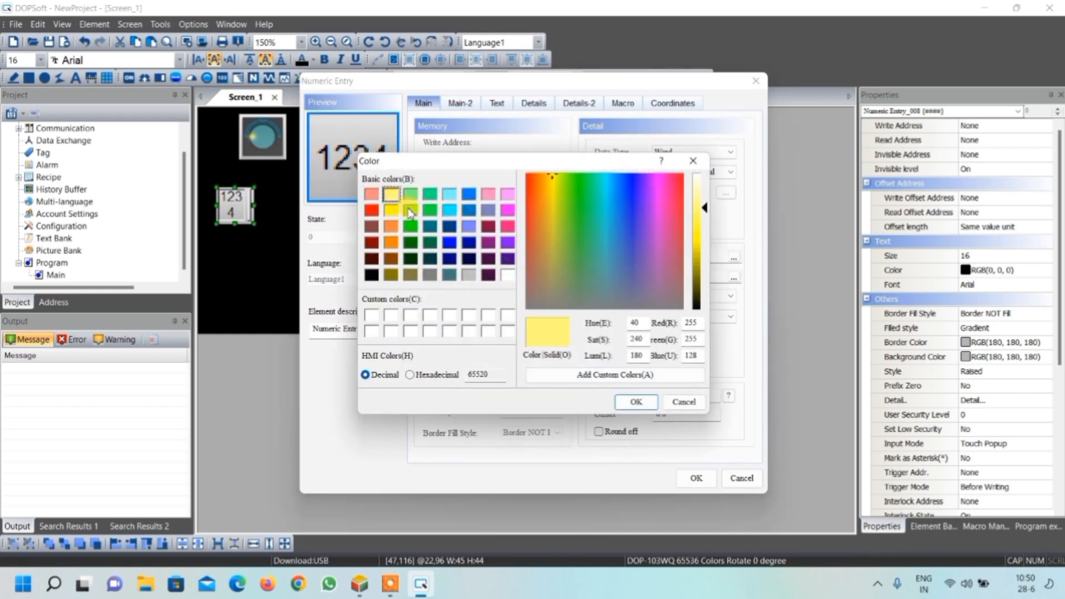
pyautogui.click(636, 401)
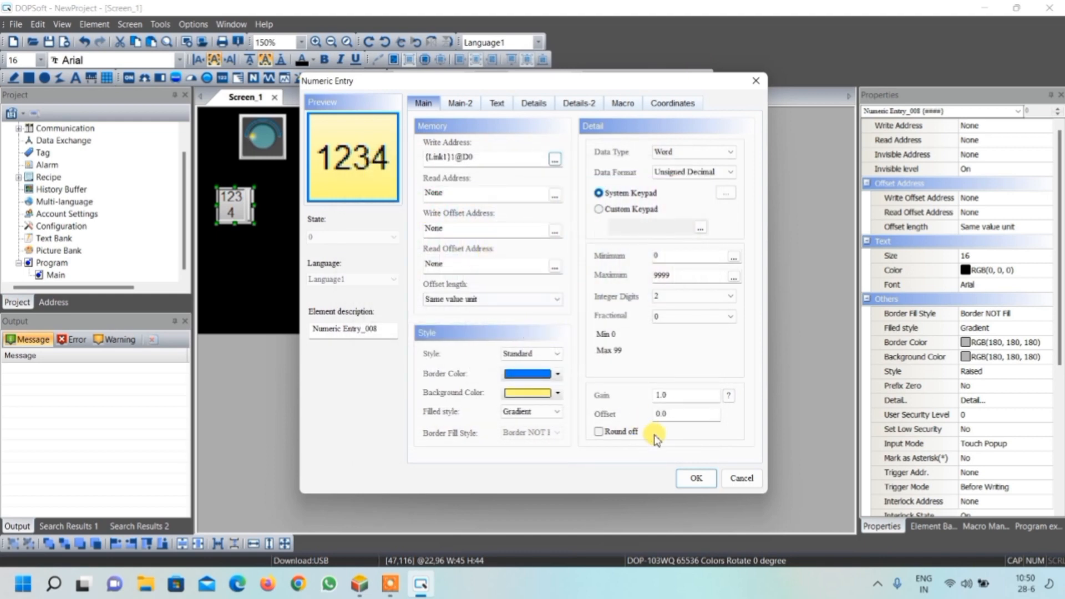
# Set the Numeric Entry's maximum value to 99 and apply its settings
pyautogui.click(693, 477)
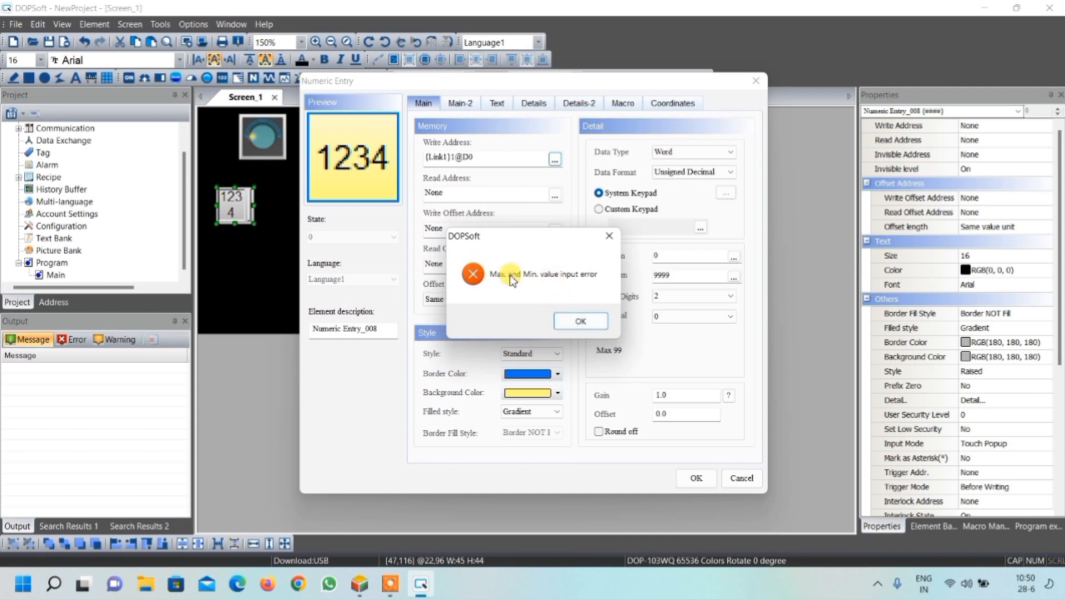
pyautogui.click(582, 322)
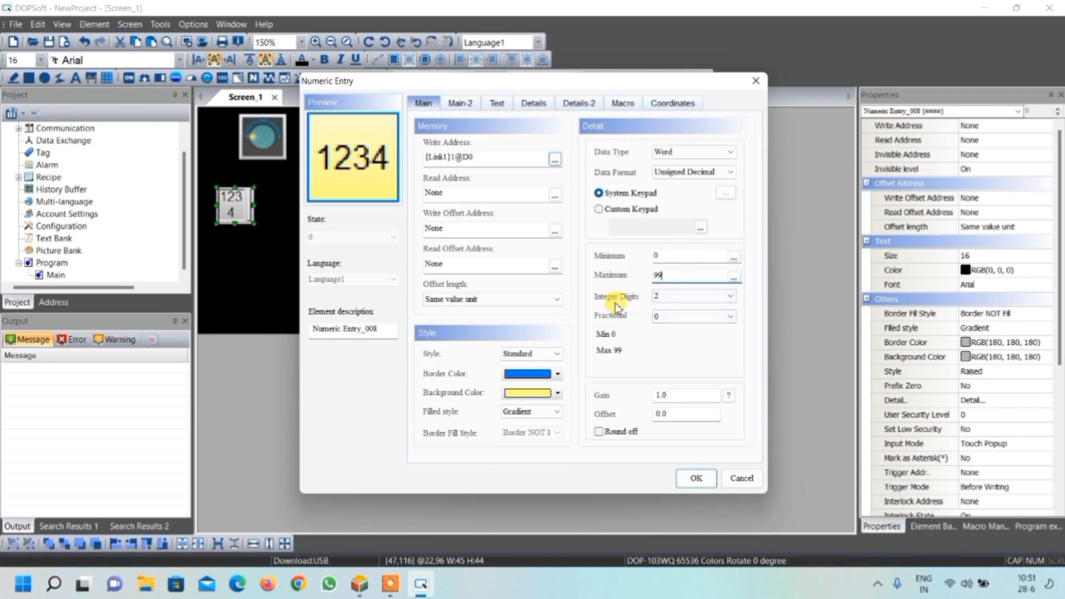
pyautogui.click(699, 478)
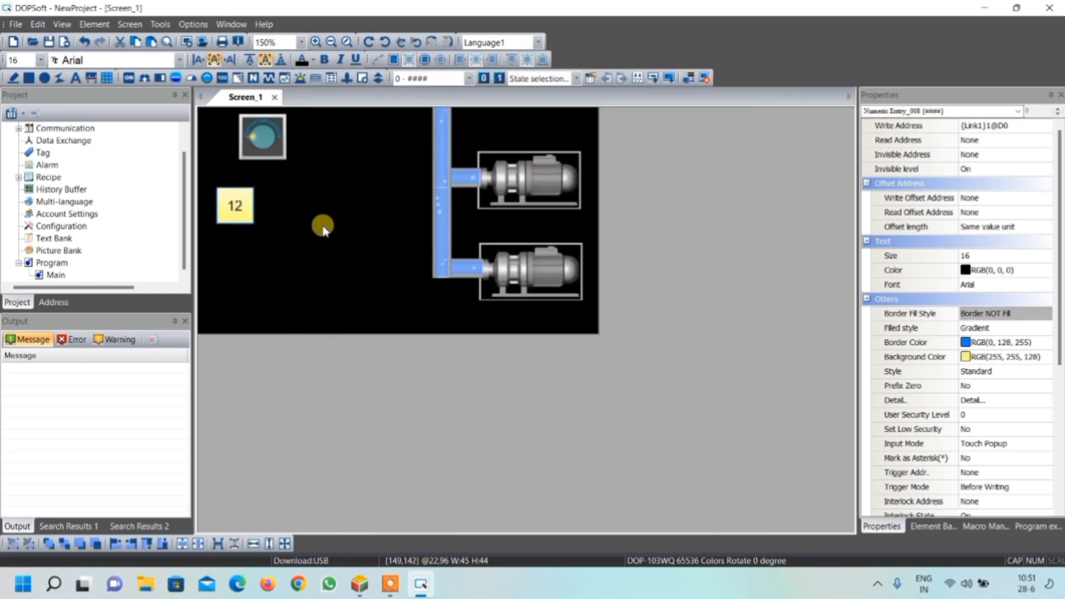
pyautogui.click(299, 223)
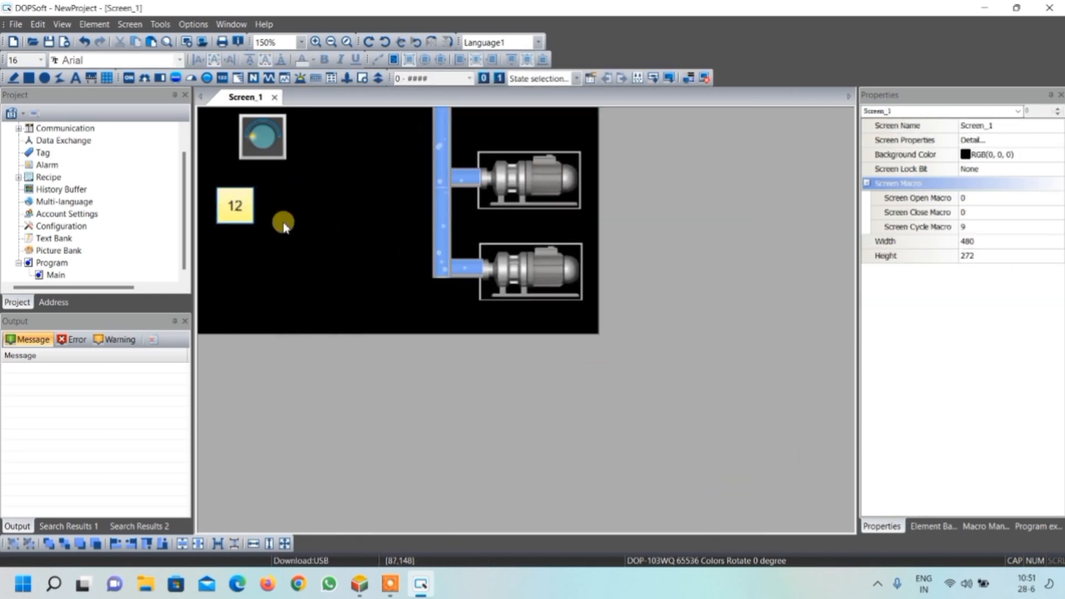
# Duplicate the yellow Numeric Entry below the original at about X 24, Y 176, and set the copy's write address to D3
pyautogui.click(235, 207)
pyautogui.moveTo(236, 205); pyautogui.dragTo(237, 271)
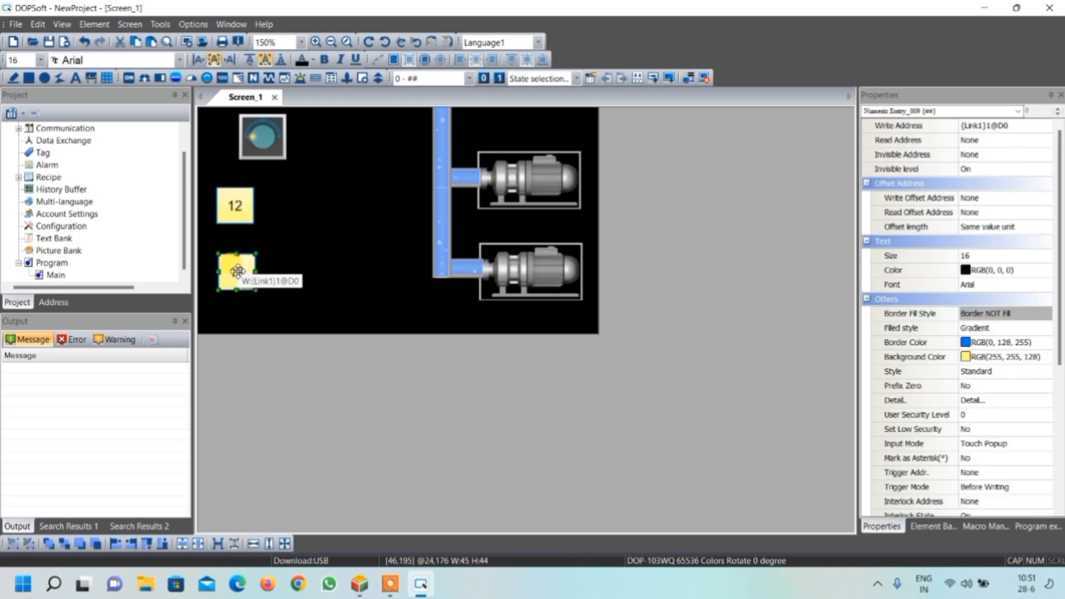
pyautogui.doubleClick(237, 271)
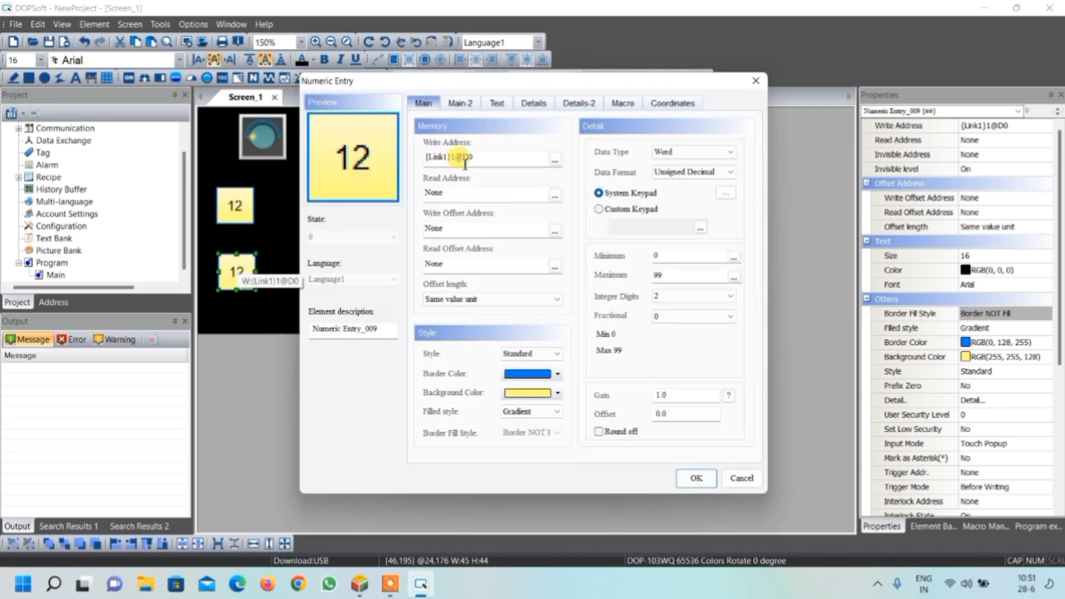
pyautogui.write('D3')
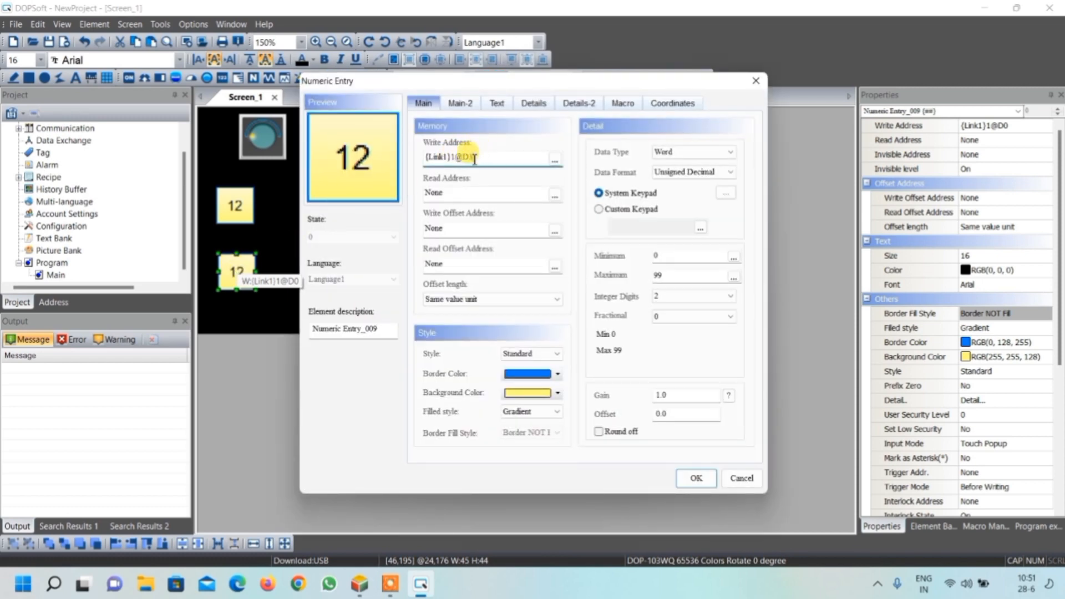
pyautogui.moveTo(465, 158); pyautogui.dragTo(486, 156)
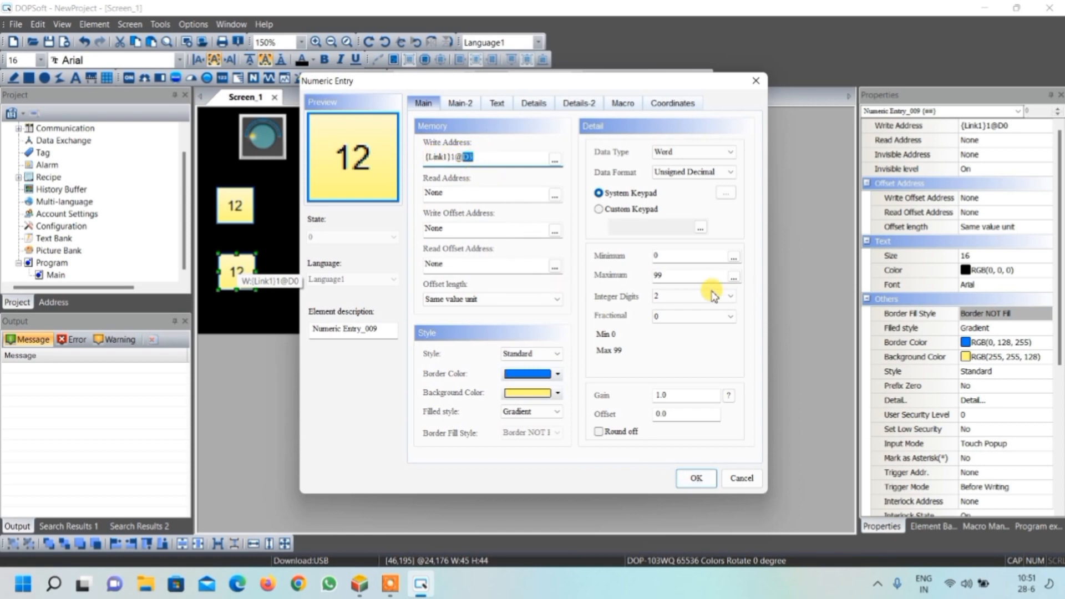
pyautogui.click(696, 478)
pyautogui.click(379, 210)
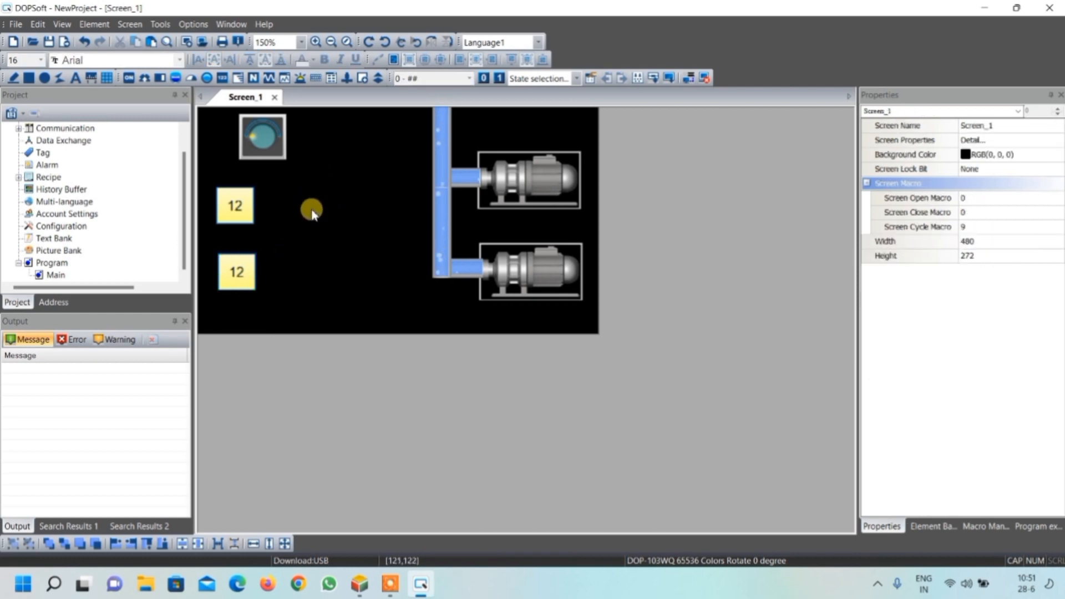
# Draw a Numeric Display about 45 by 44 pixels to the right of the upper Numeric Entry and set its integer digits to 2
pyautogui.click(224, 82)
pyautogui.click(265, 98)
pyautogui.moveTo(218, 189); pyautogui.dragTo(334, 204)
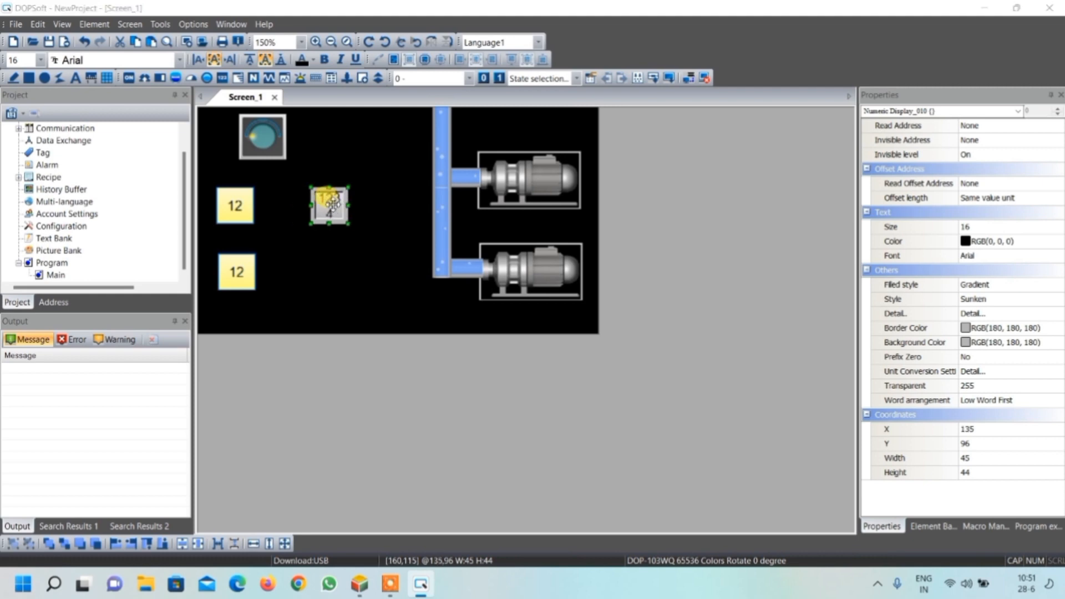
pyautogui.doubleClick(333, 204)
pyautogui.click(664, 201)
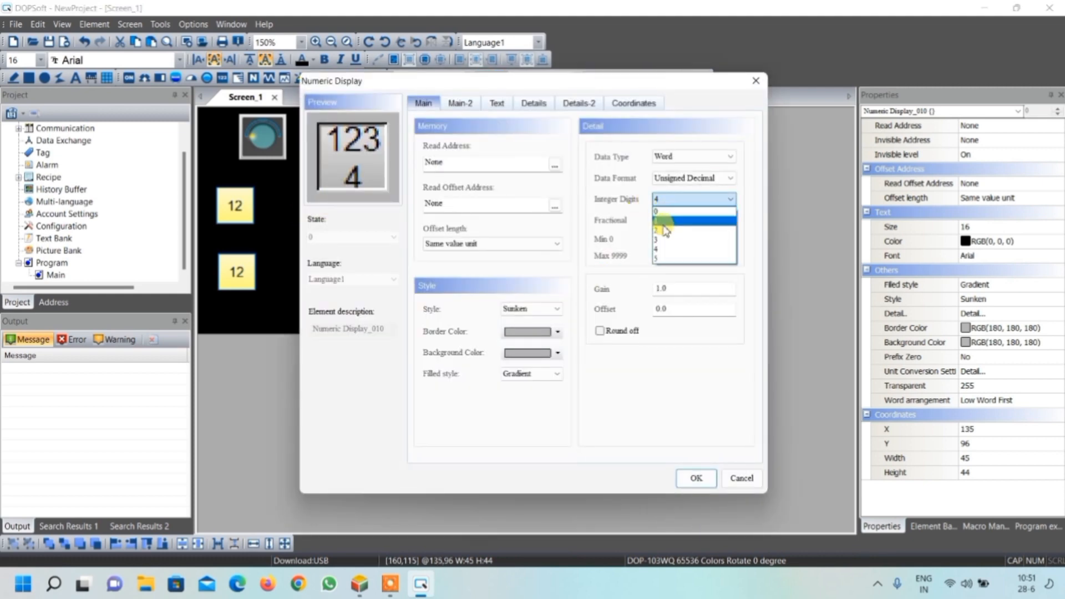
pyautogui.click(663, 230)
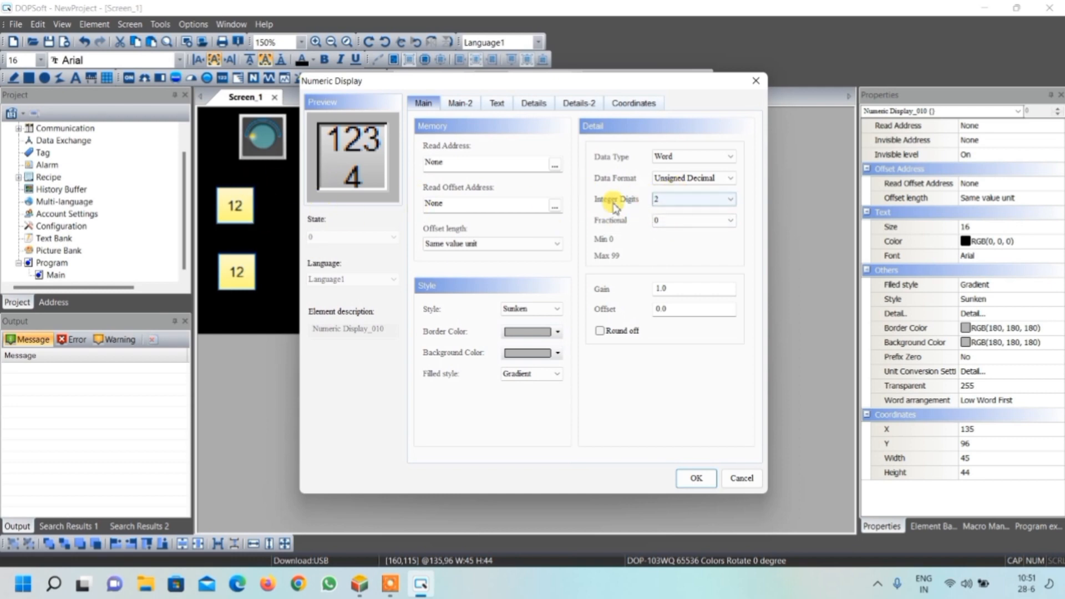
# Set the Numeric Display's read address to device word D1 on Link1
pyautogui.click(555, 168)
pyautogui.click(564, 212)
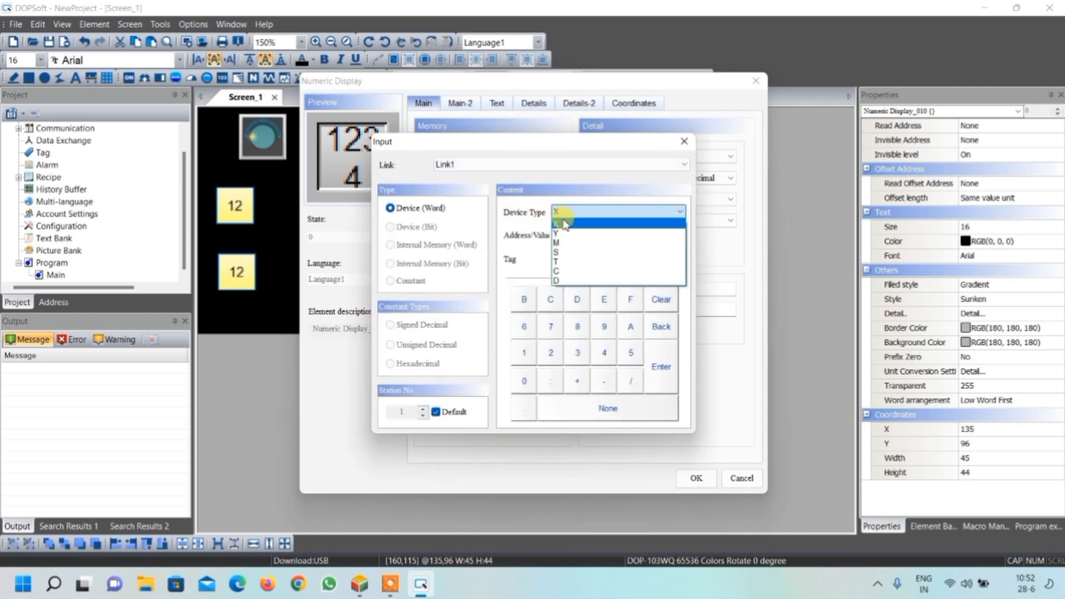
pyautogui.click(556, 280)
pyautogui.click(536, 355)
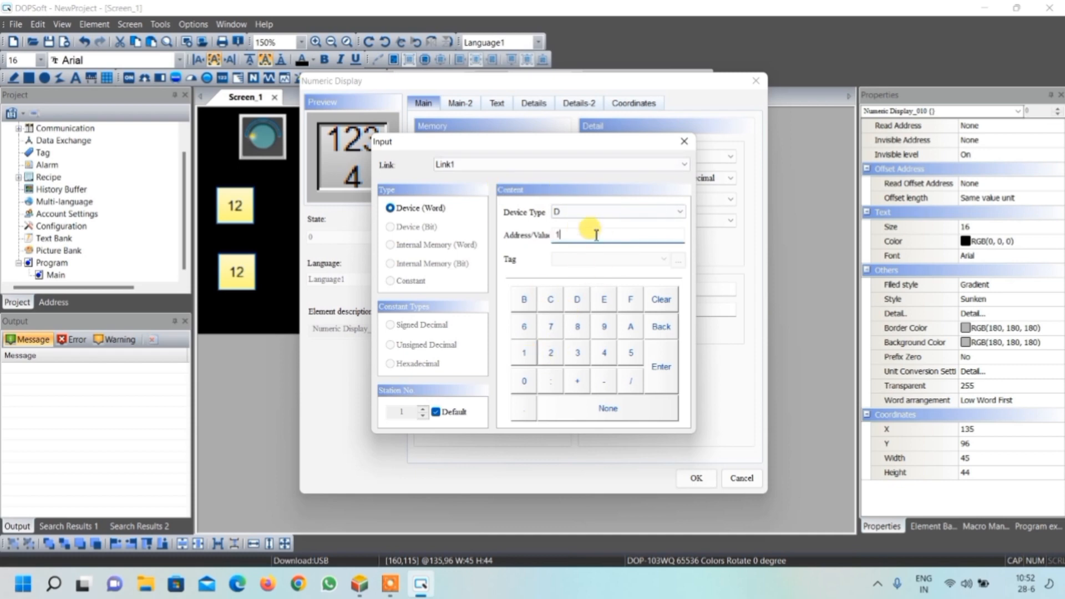
pyautogui.click(661, 369)
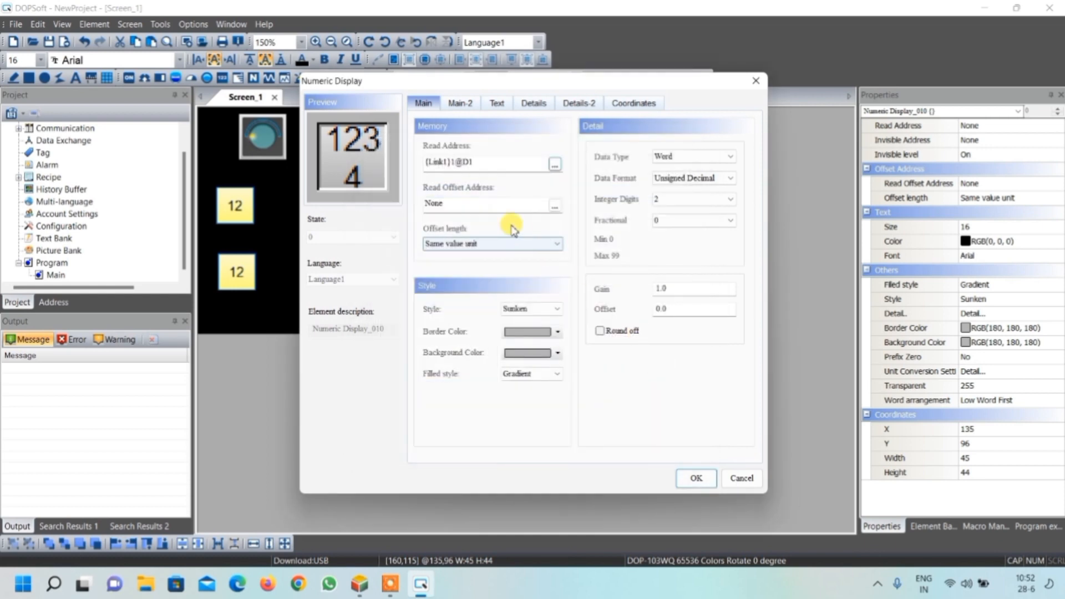
# Set the Numeric Display's style to Standard and its border color to blue (RGB 0, 128, 255)
pyautogui.click(524, 312)
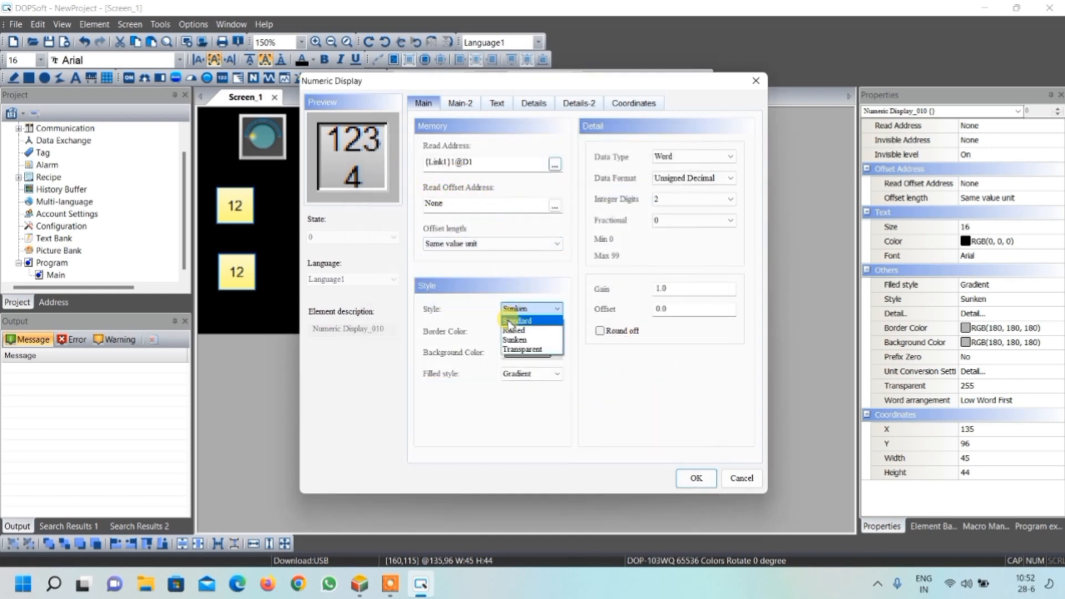
pyautogui.click(510, 320)
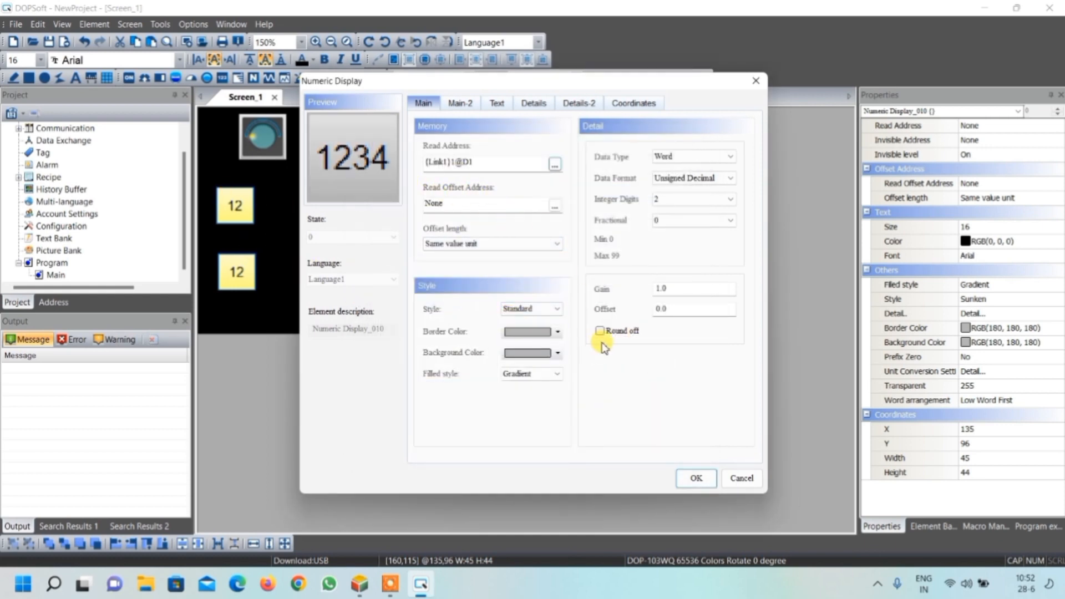
pyautogui.click(557, 331)
pyautogui.click(468, 195)
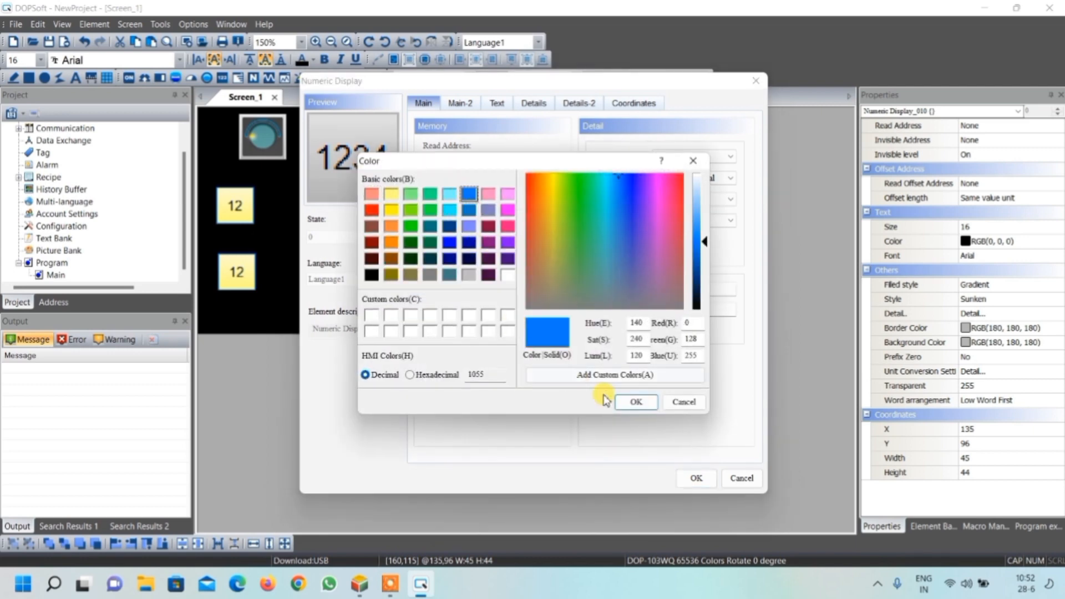
pyautogui.click(626, 402)
# Set the Numeric Display's background color to light yellow (RGB 255, 255, 128) and apply its settings
pyautogui.click(534, 353)
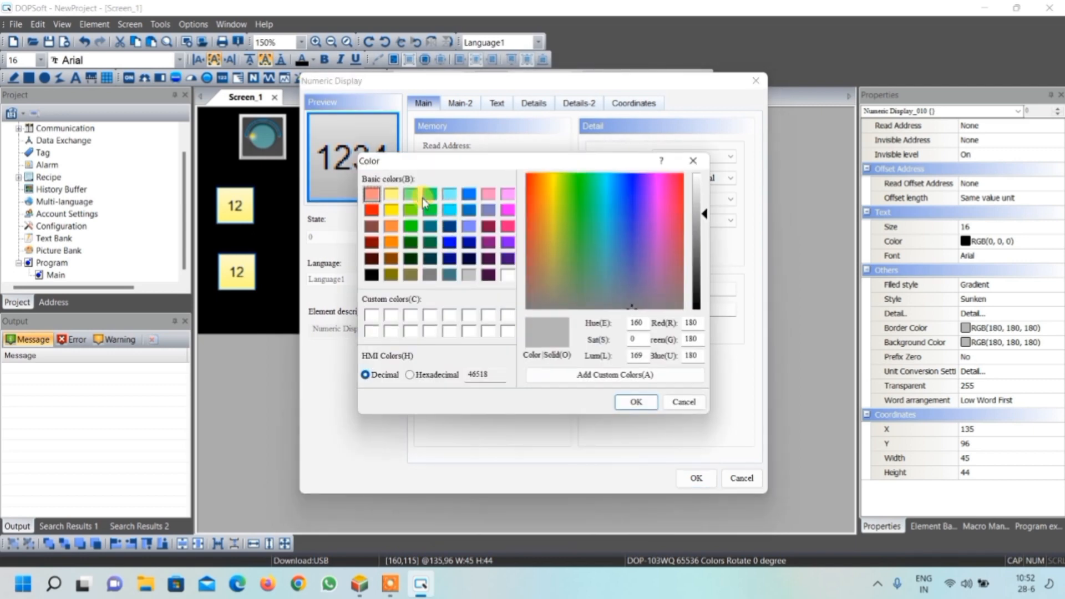
pyautogui.click(391, 194)
pyautogui.click(637, 400)
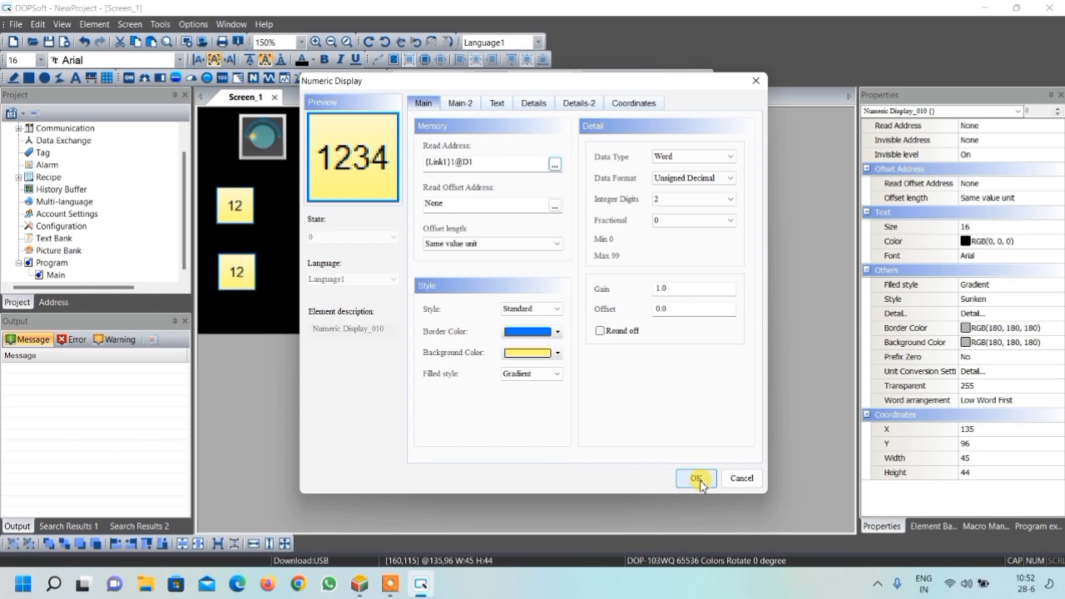
pyautogui.click(698, 479)
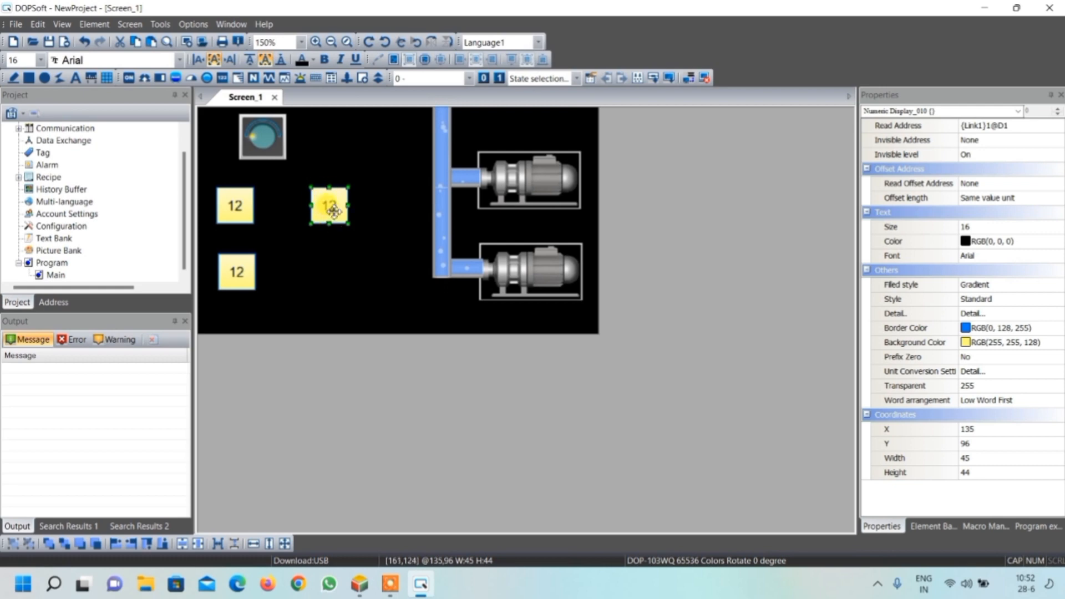
# Duplicate the Numeric Display below the original at about X 136, Y 174, and set the copy's read address to D4
pyautogui.hotkey('ctrl', 'v')
pyautogui.moveTo(333, 211); pyautogui.dragTo(331, 267)
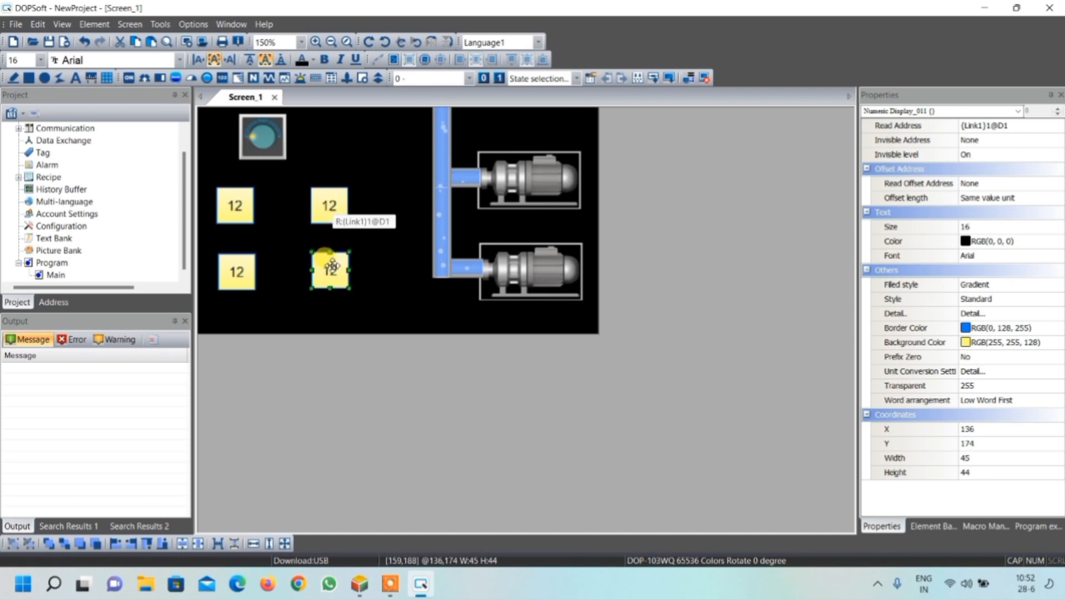
pyautogui.doubleClick(331, 266)
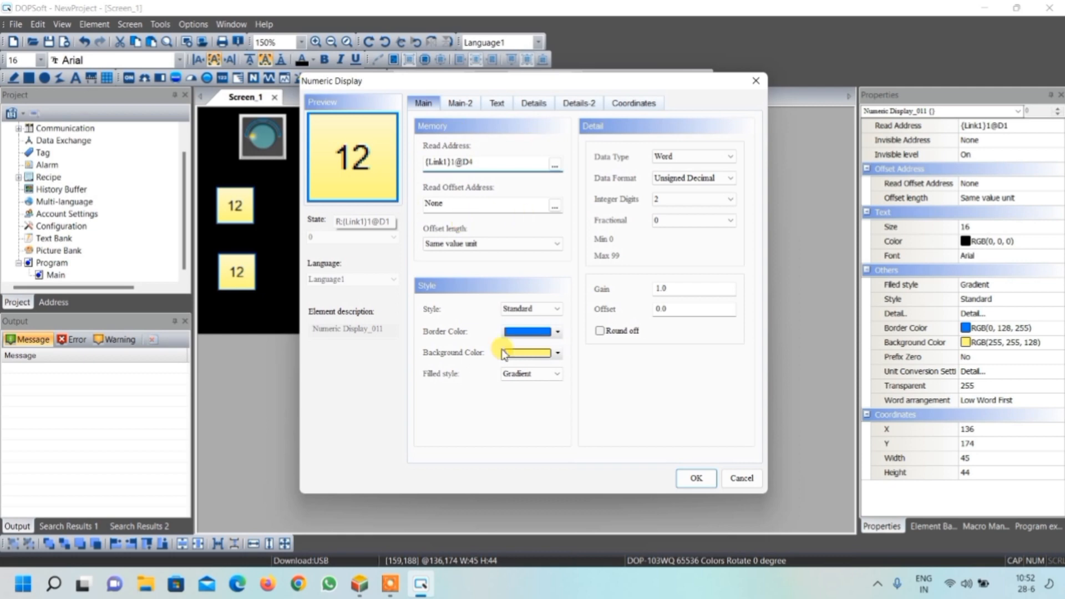
pyautogui.click(696, 478)
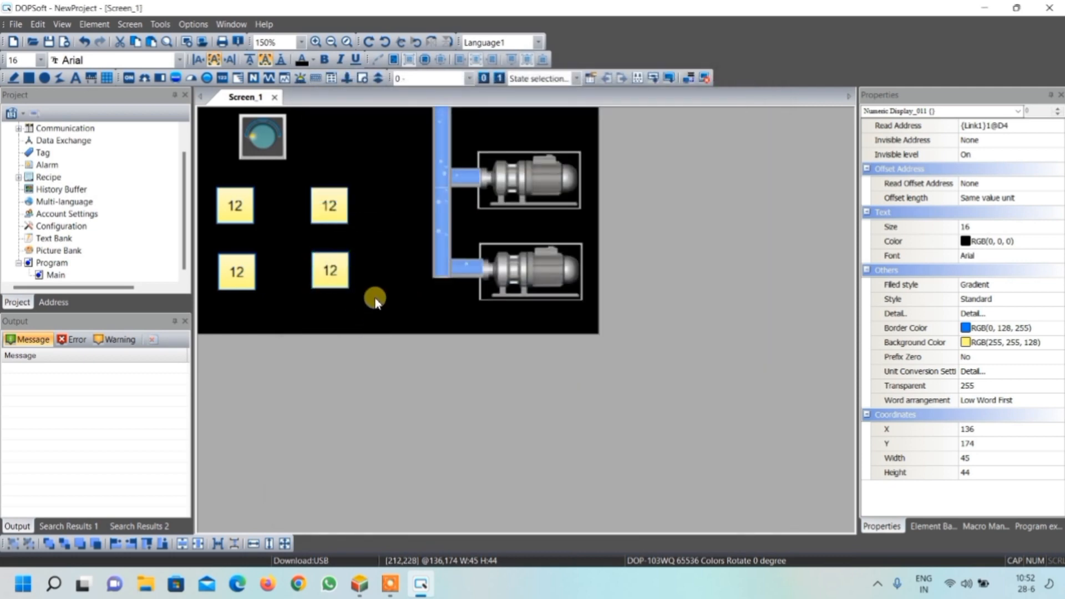
pyautogui.click(373, 297)
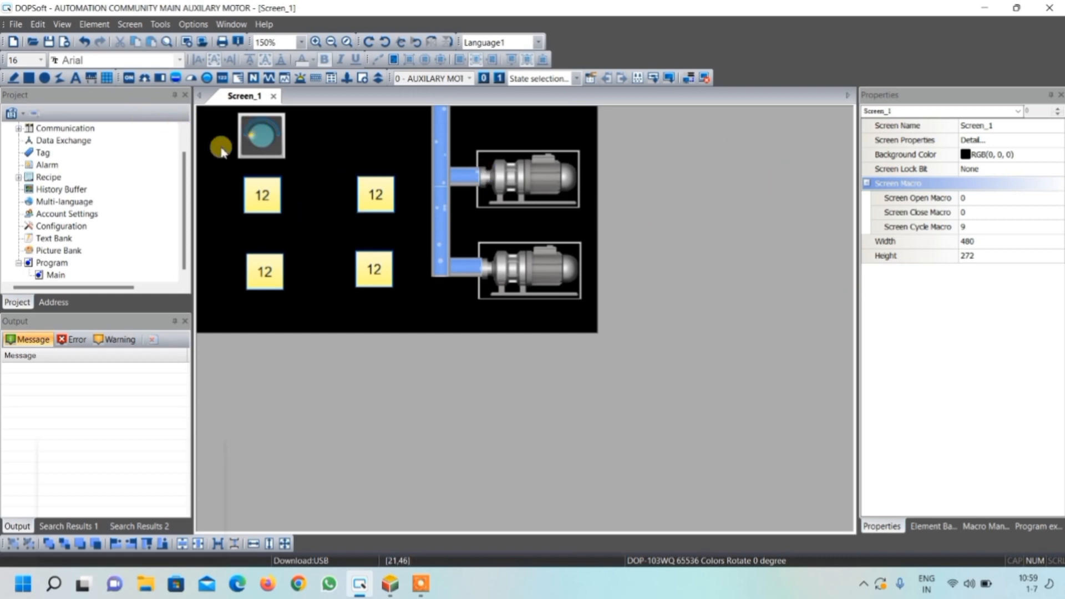
# Draw a Text element about 45 by 32 pixels left of the Maintained button and set its foreground color to black
pyautogui.click(76, 79)
pyautogui.moveTo(201, 128); pyautogui.dragTo(238, 154)
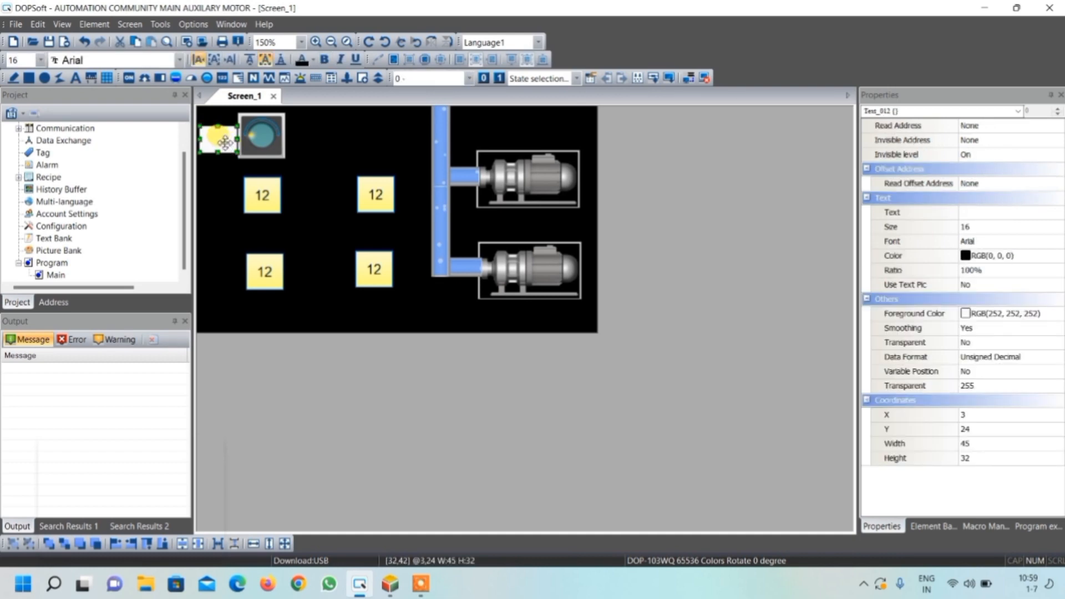
pyautogui.doubleClick(224, 143)
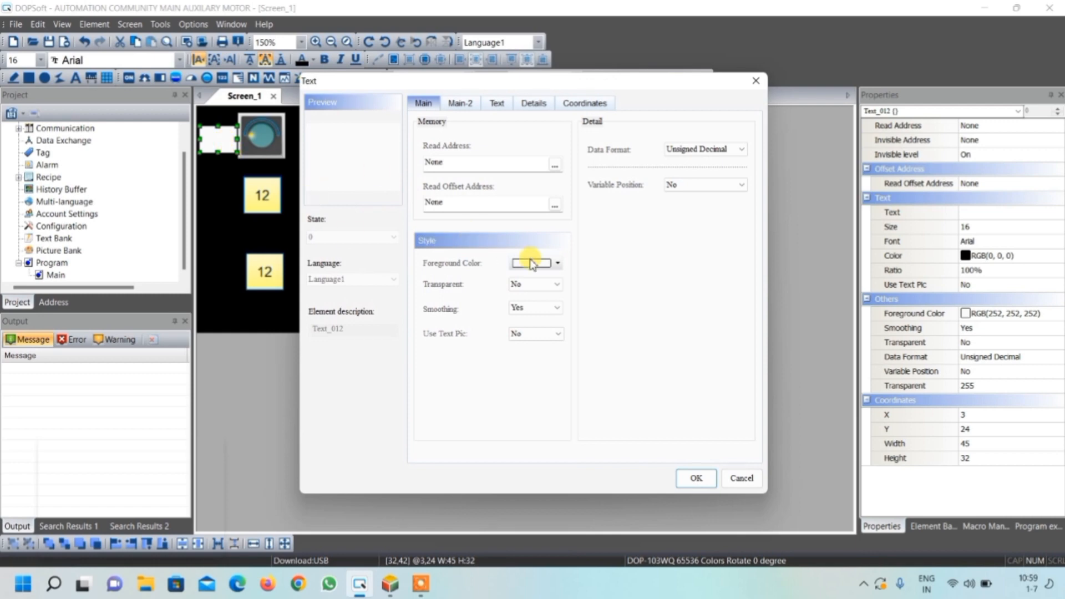
pyautogui.click(558, 265)
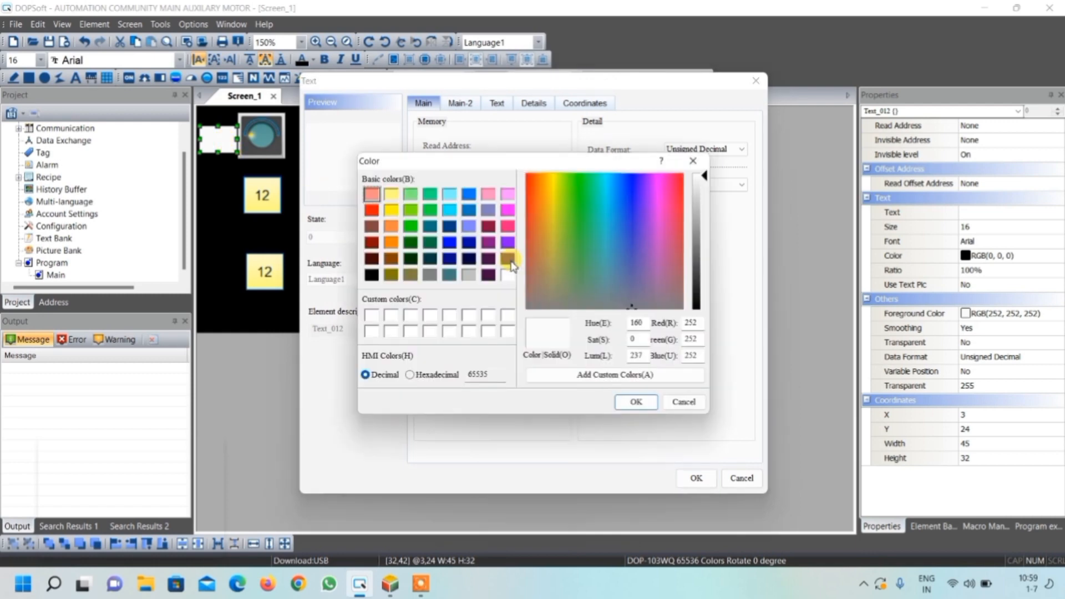
pyautogui.click(371, 275)
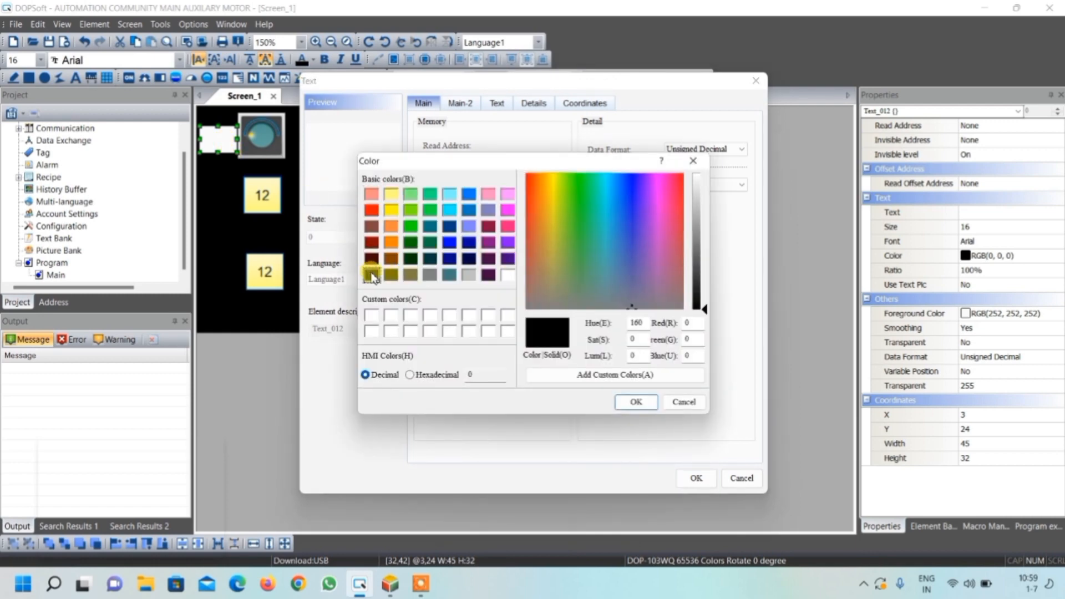
pyautogui.click(638, 403)
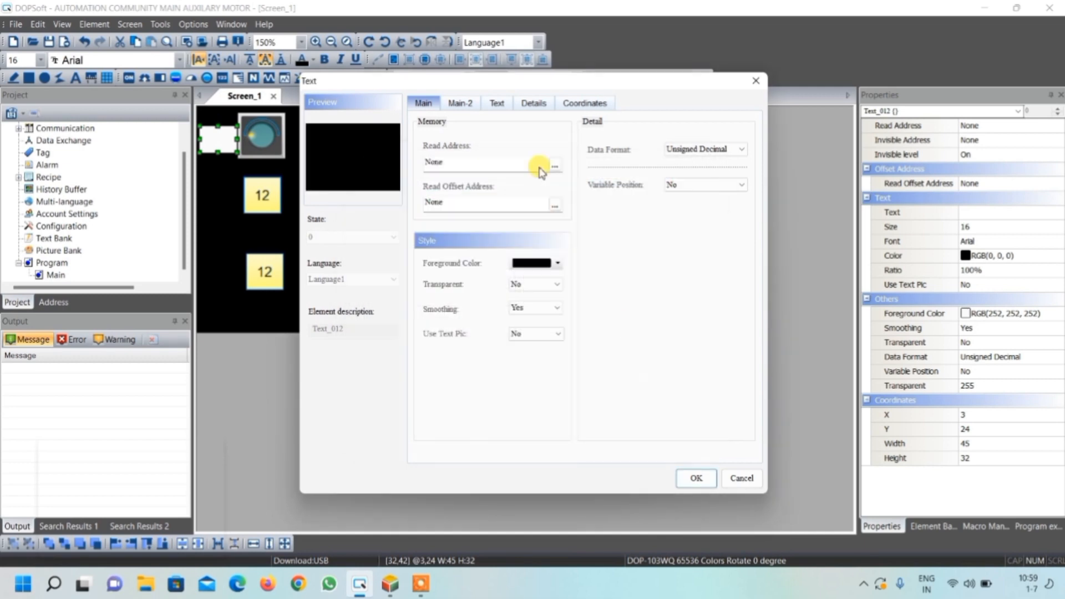
# Set the Text element's font color to white (RGB 255, 255, 255)
pyautogui.click(496, 109)
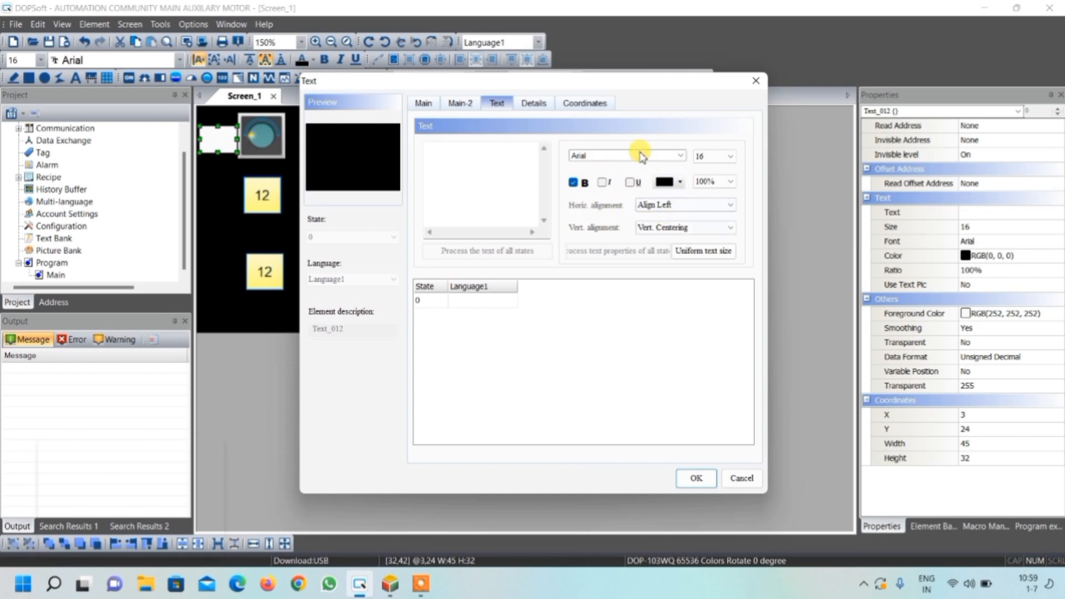
pyautogui.click(679, 182)
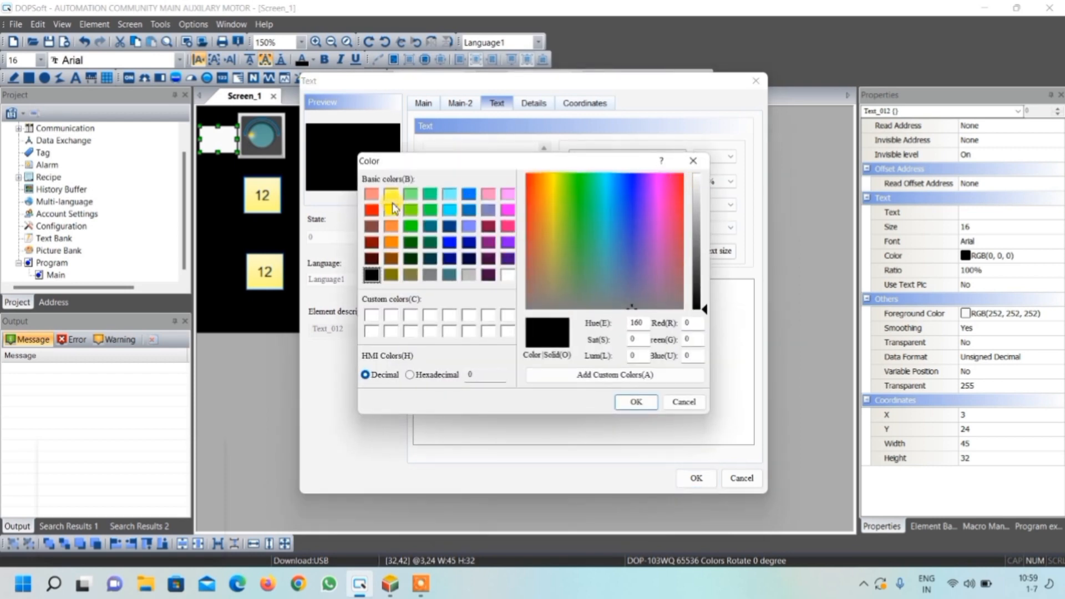
pyautogui.click(506, 273)
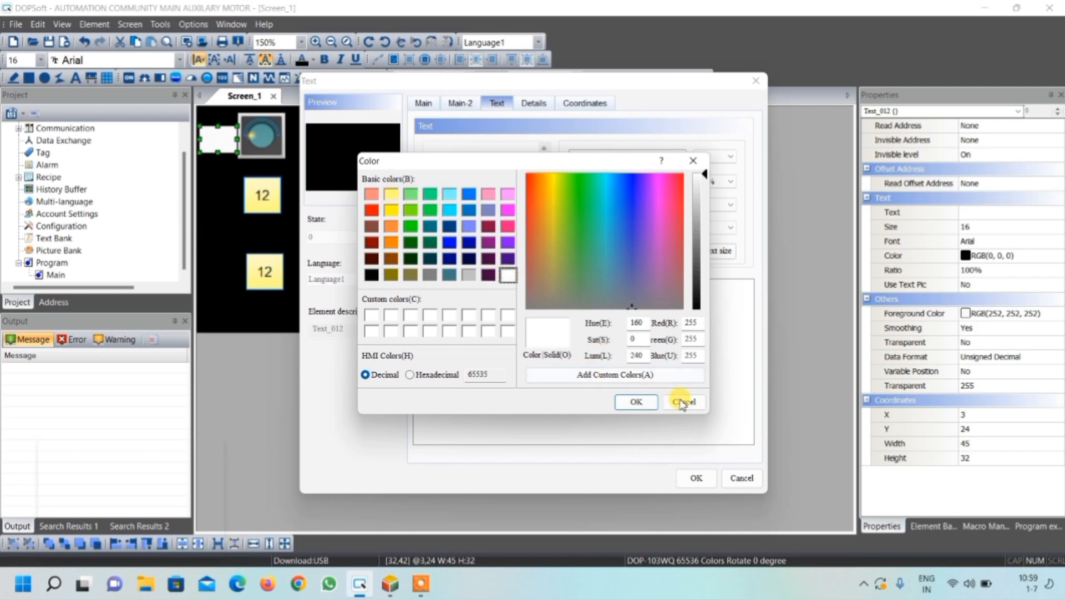
pyautogui.click(638, 403)
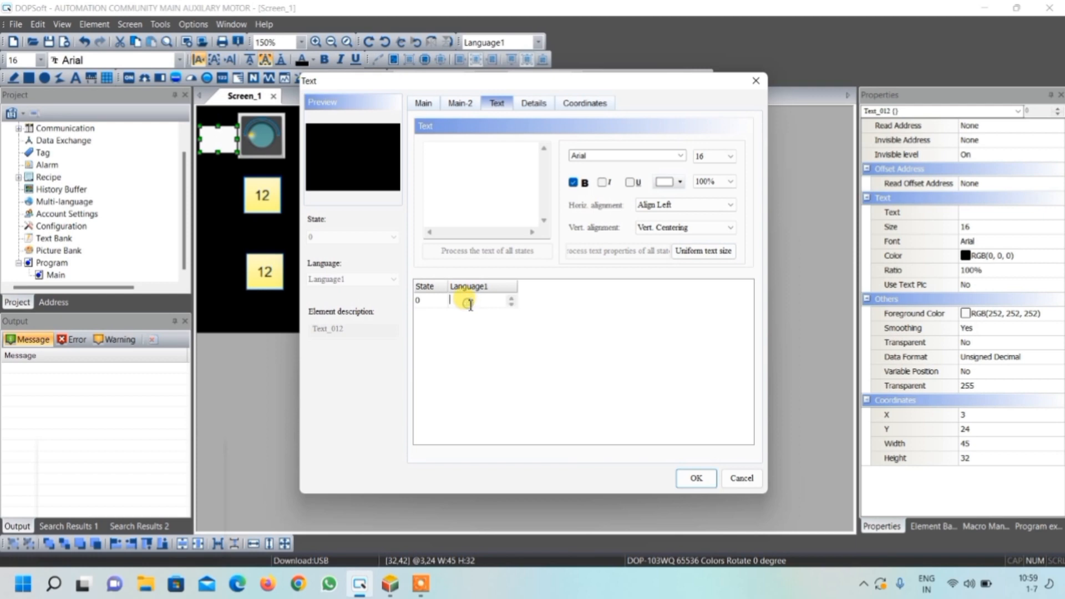
# Set the Text element's horizontal alignment to Horiz. Centering, enter the text OFF, and apply its settings
pyautogui.click(656, 206)
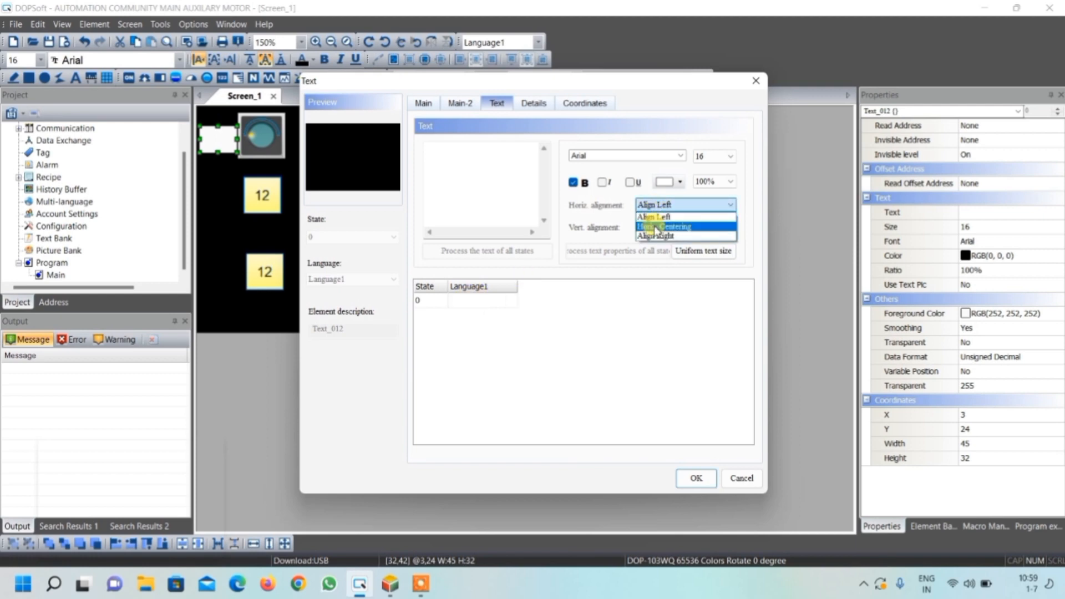
pyautogui.click(658, 227)
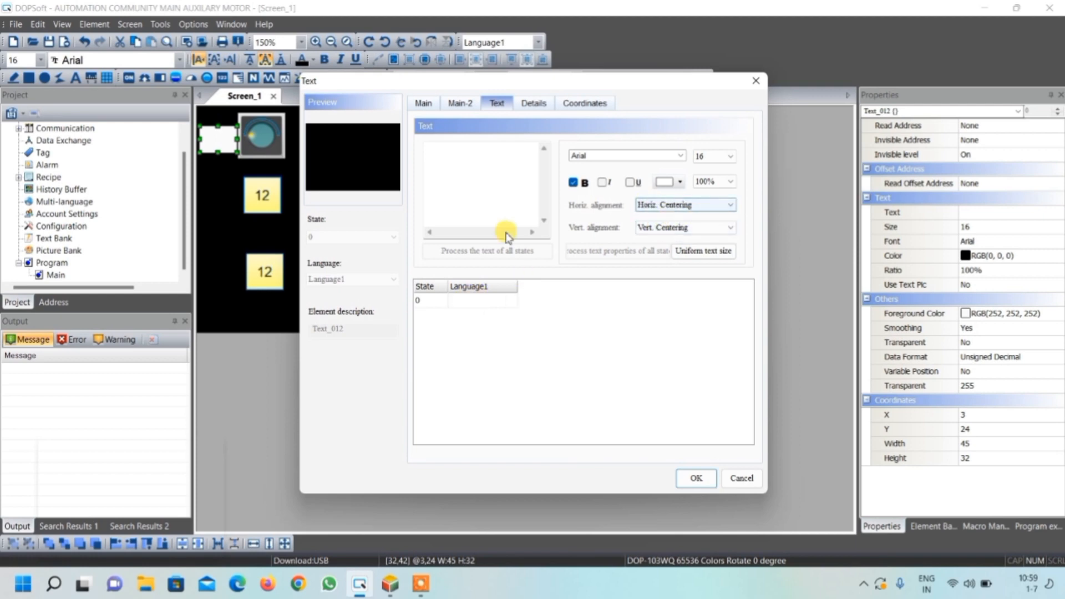
pyautogui.write('off')
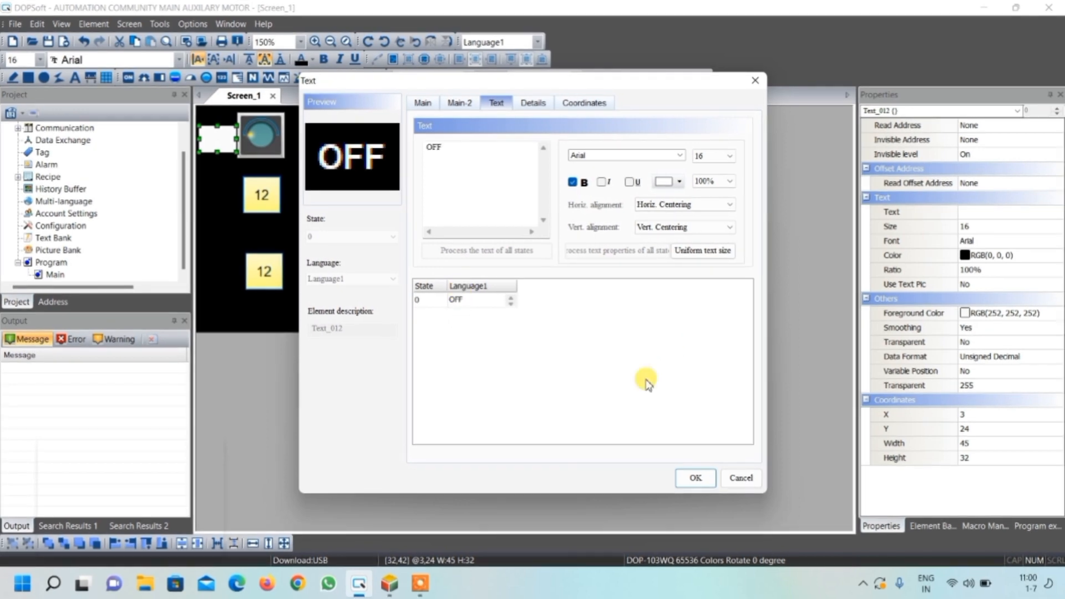
pyautogui.click(696, 478)
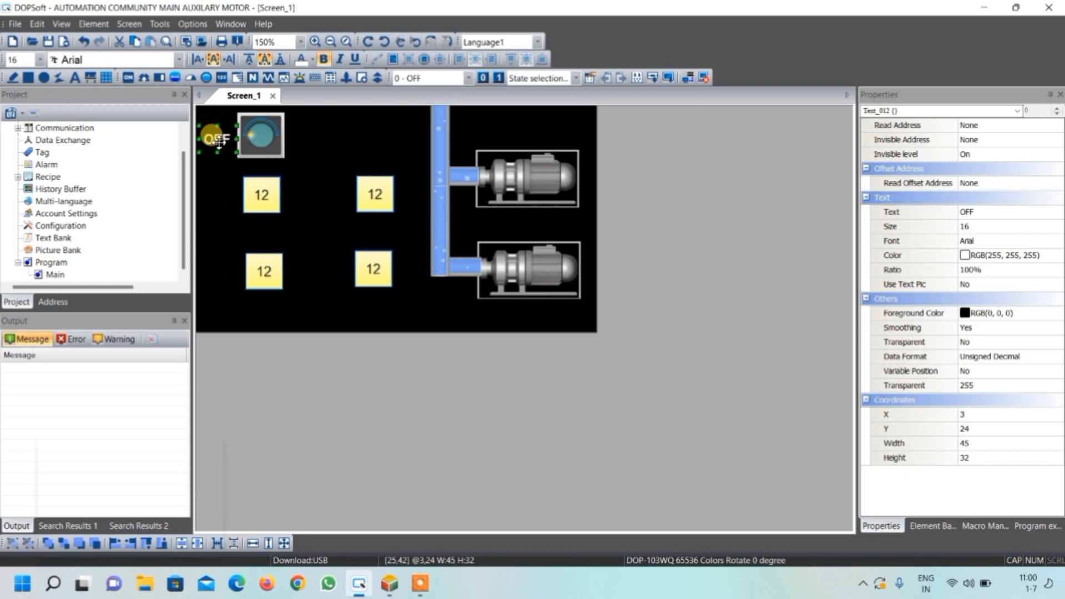
# Duplicate the OFF label to the right of the Maintained button at about X 108, Y 22, and below the upper-left numeric box at about X 55, Y 132
pyautogui.hotkey('ctrl', 'v')
pyautogui.moveTo(228, 148); pyautogui.dragTo(301, 137)
pyautogui.hotkey('ctrl', 'v')
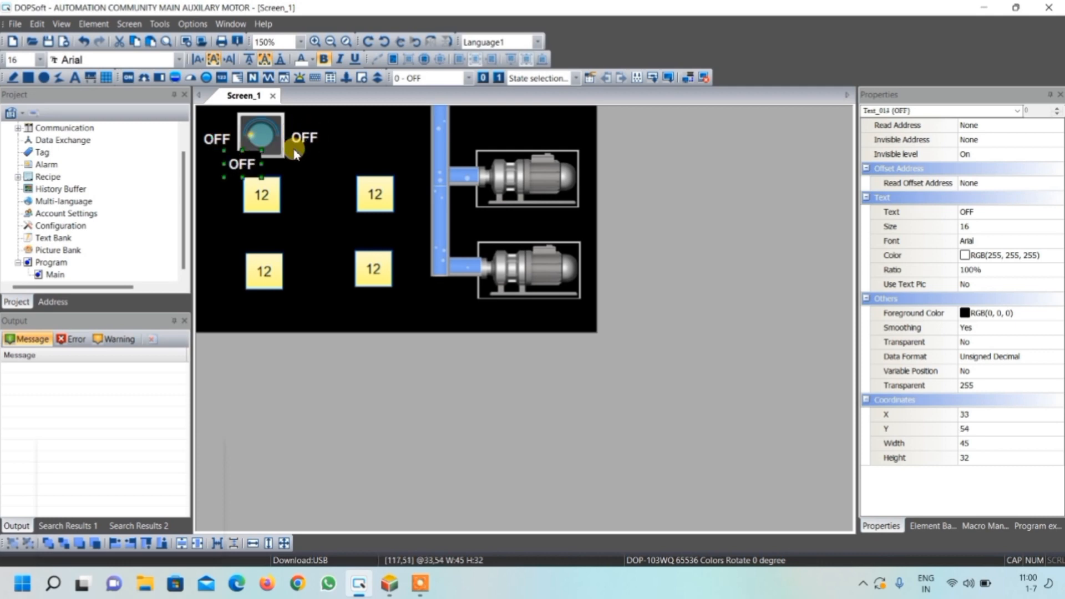
pyautogui.moveTo(243, 165); pyautogui.dragTo(268, 233)
pyautogui.moveTo(264, 230); pyautogui.dragTo(265, 230)
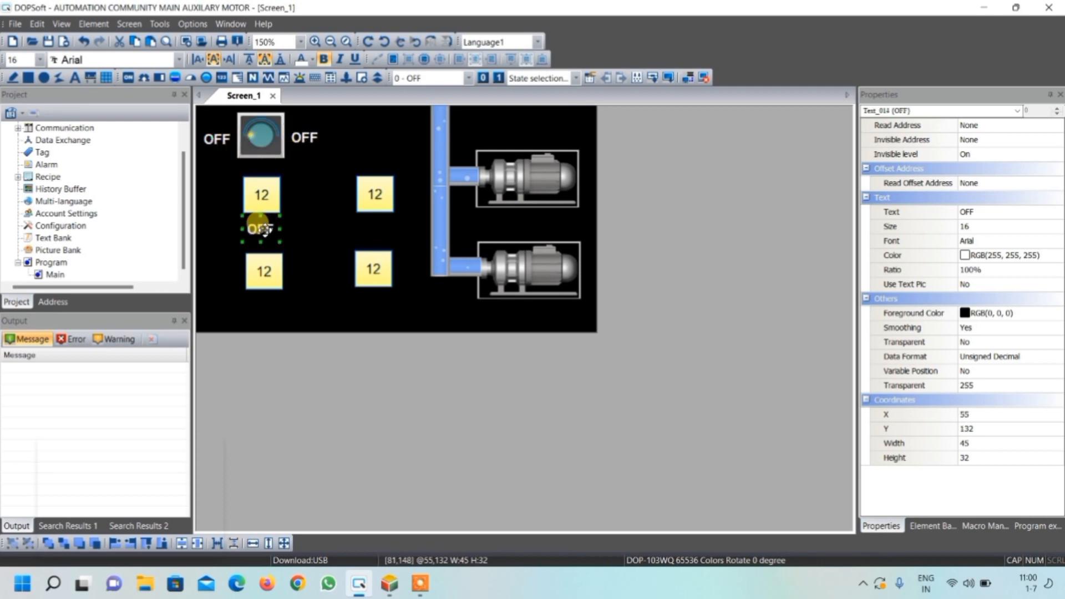
# Duplicate the OFF label below the upper motor at about X 371, Y 125, and below the lower motor at about X 373, Y 236
pyautogui.hotkey('ctrl', 'v')
pyautogui.moveTo(257, 178); pyautogui.dragTo(526, 225)
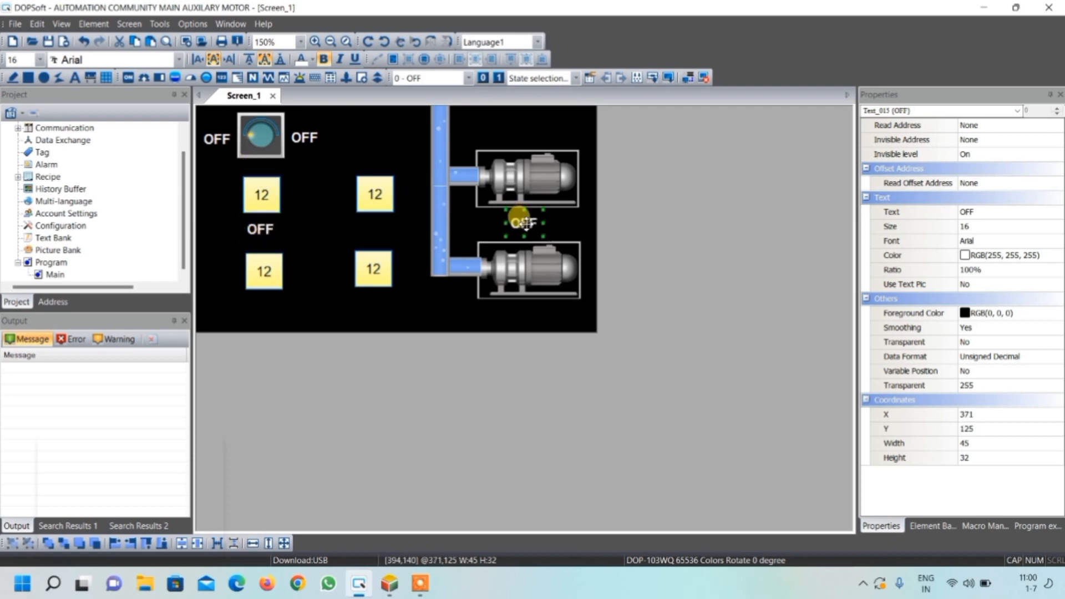
pyautogui.hotkey('ctrl', 'v')
pyautogui.moveTo(267, 178); pyautogui.dragTo(535, 315)
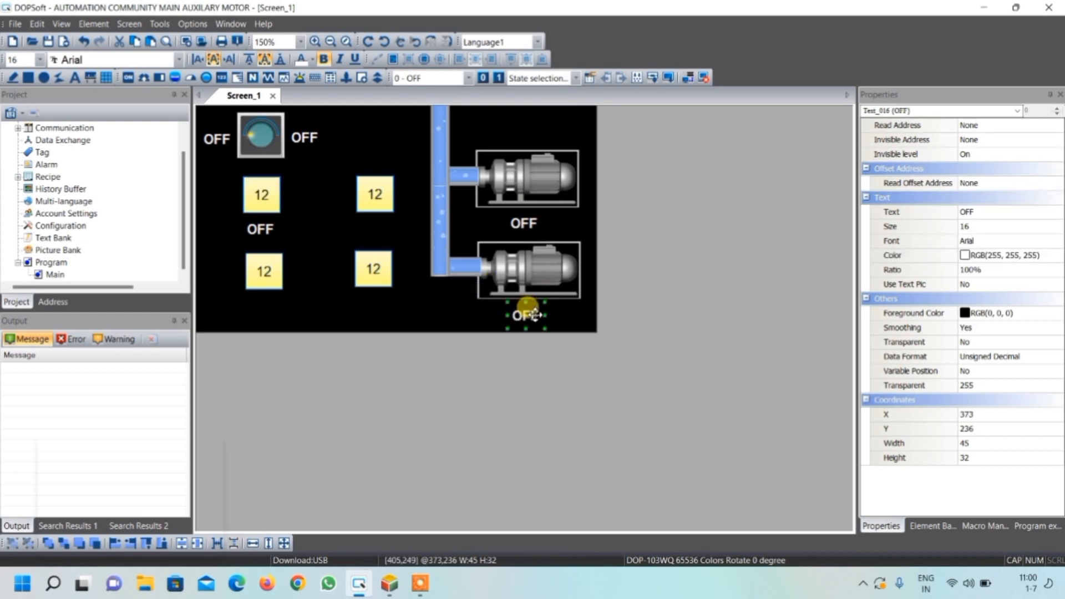
# Change the text of the label to the right of the Maintained button to ON
pyautogui.click(306, 142)
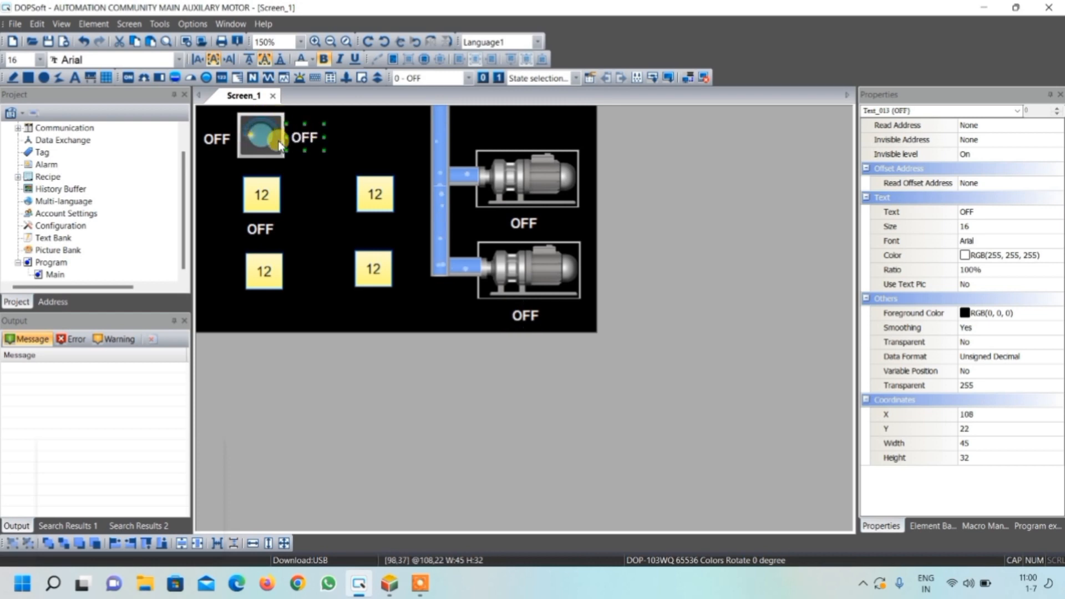
pyautogui.doubleClick(315, 141)
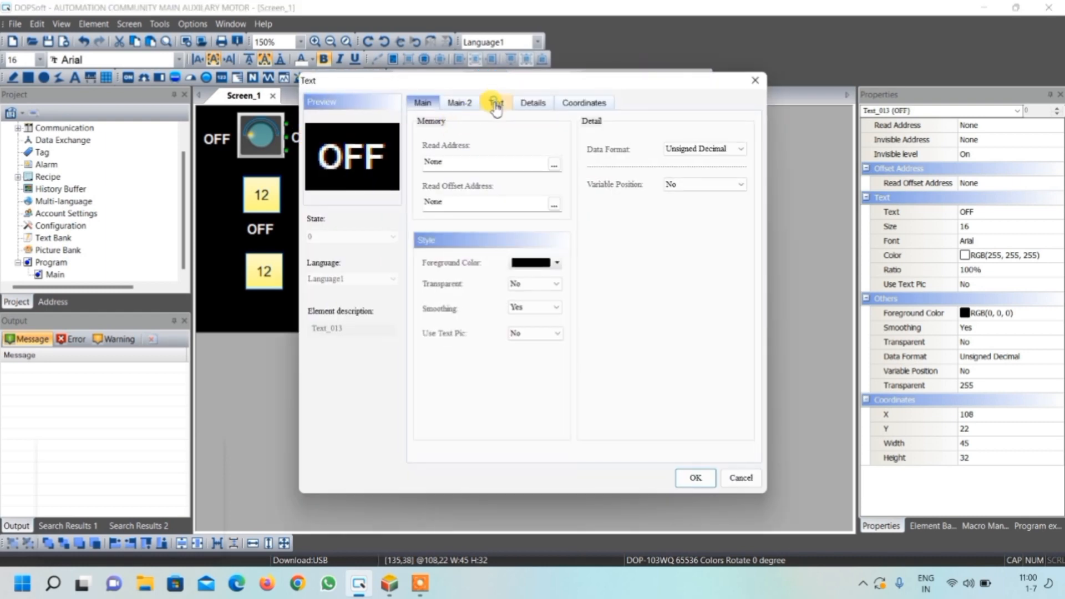
pyautogui.click(496, 104)
pyautogui.doubleClick(466, 300)
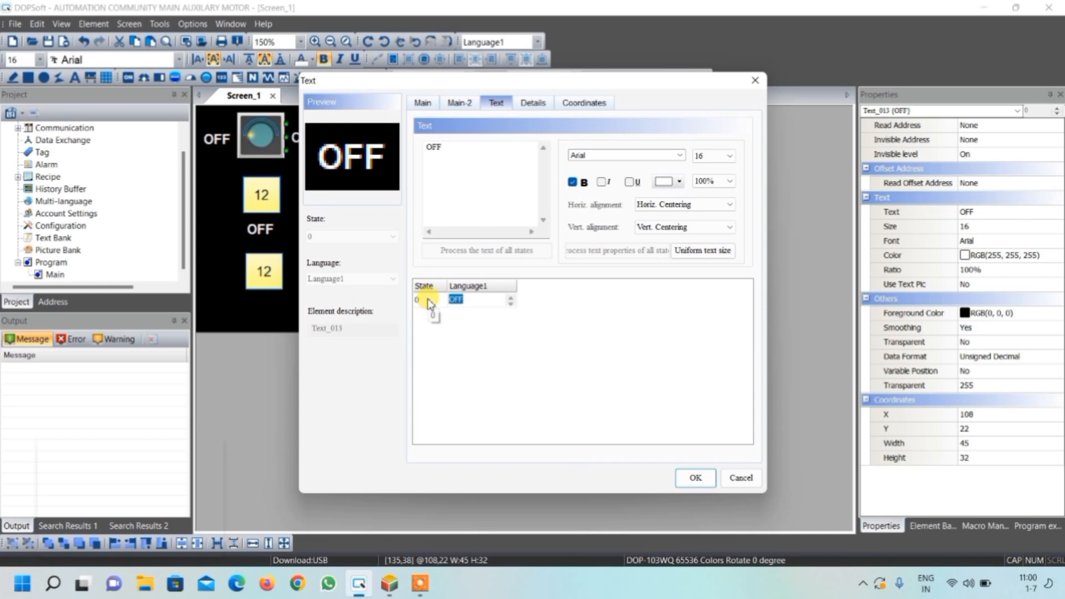
pyautogui.write('ON')
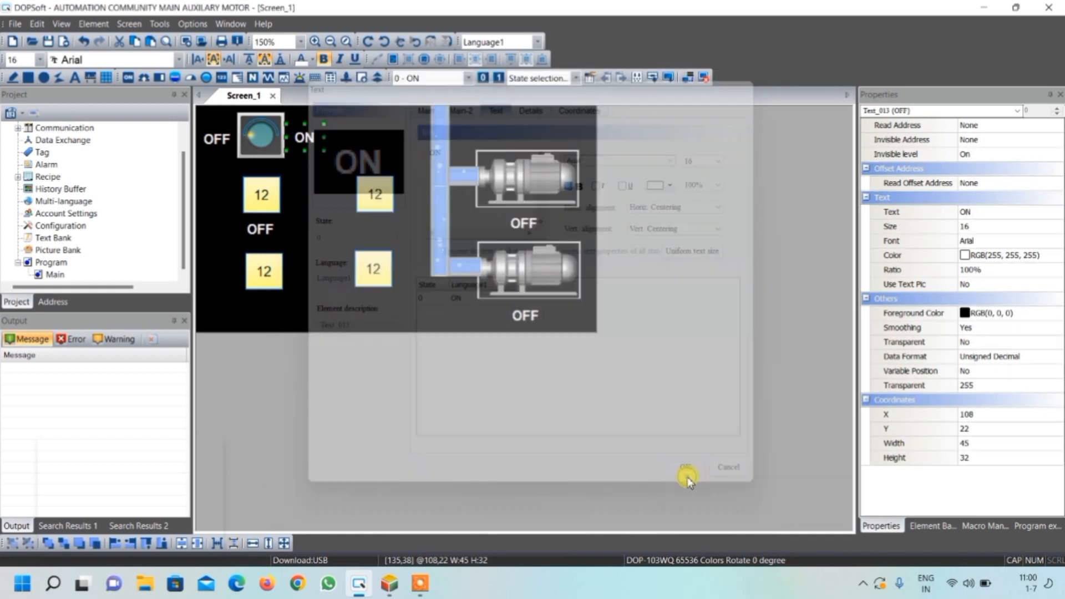
pyautogui.click(693, 477)
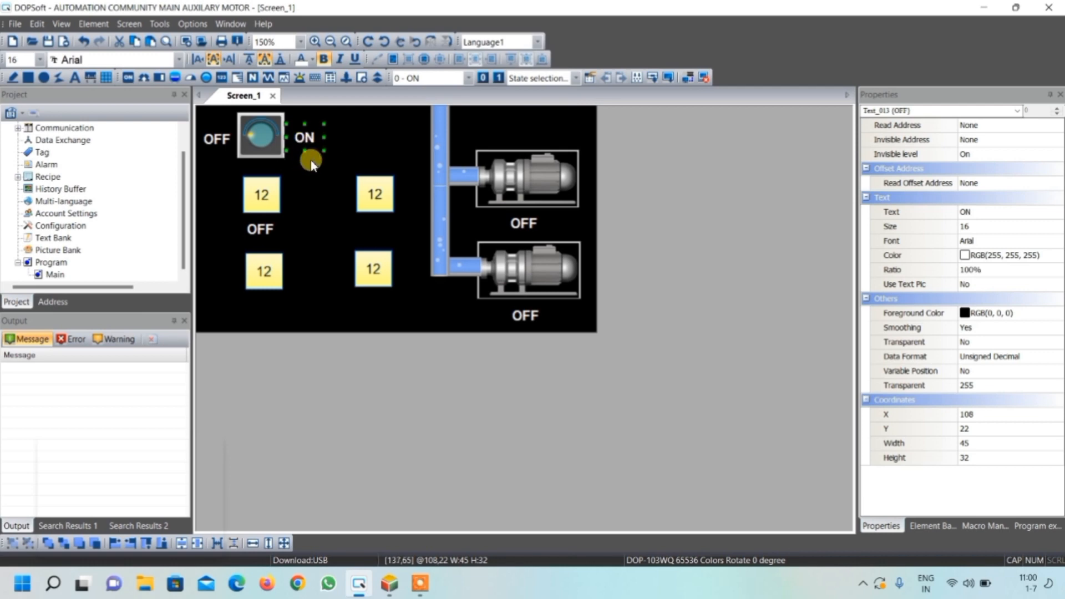
# Change the label below the upper-left numeric box to two lines reading SET TIME and MAIN MOTOR
pyautogui.doubleClick(260, 229)
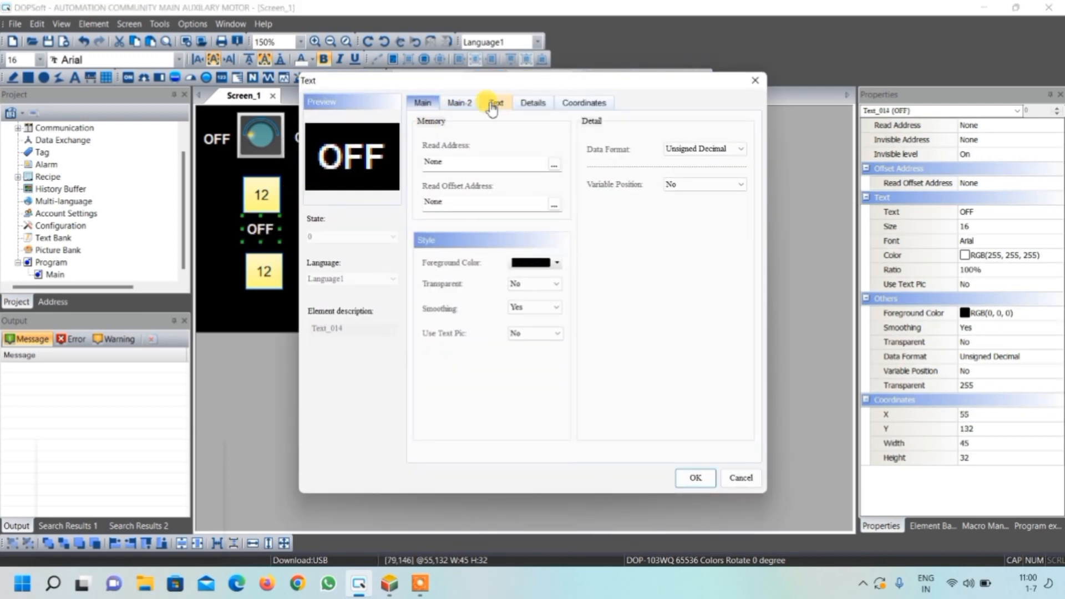
pyautogui.click(495, 104)
pyautogui.moveTo(447, 155); pyautogui.dragTo(431, 160)
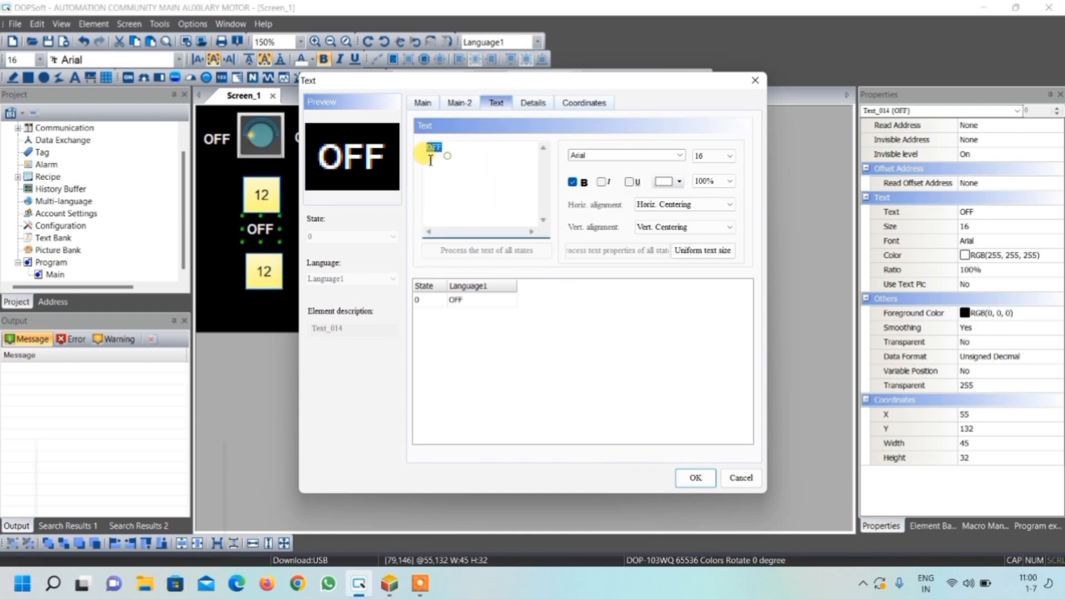
pyautogui.write('SET')
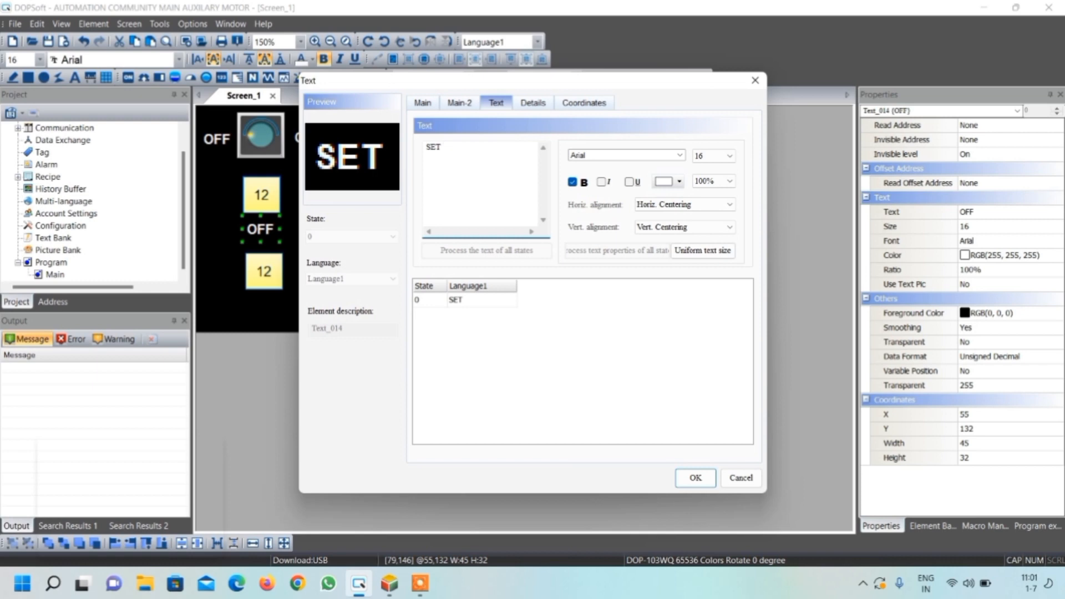
pyautogui.write(' TIME')
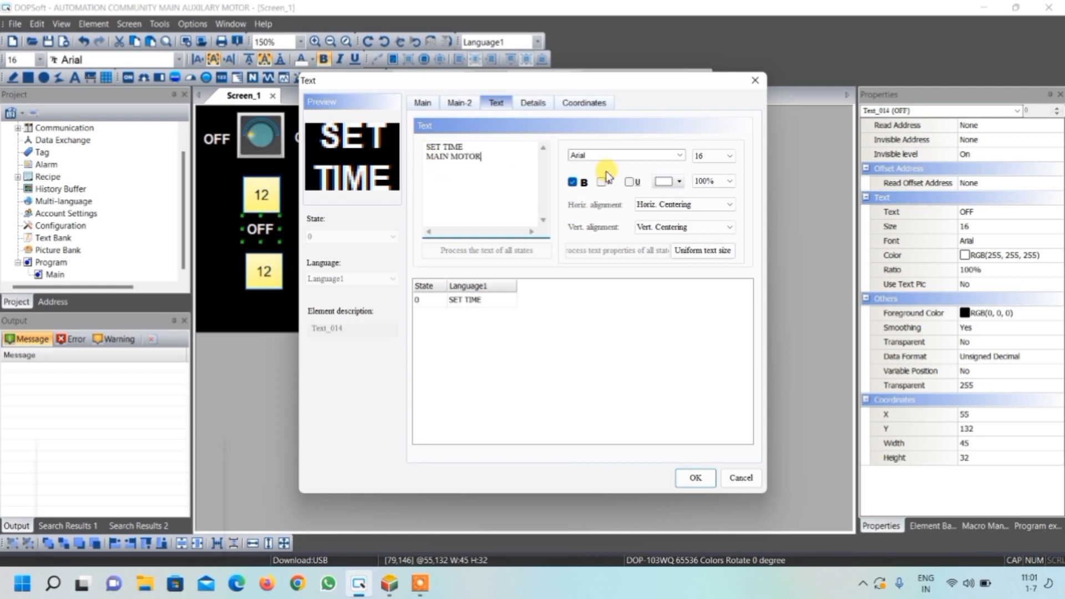
pyautogui.click(695, 478)
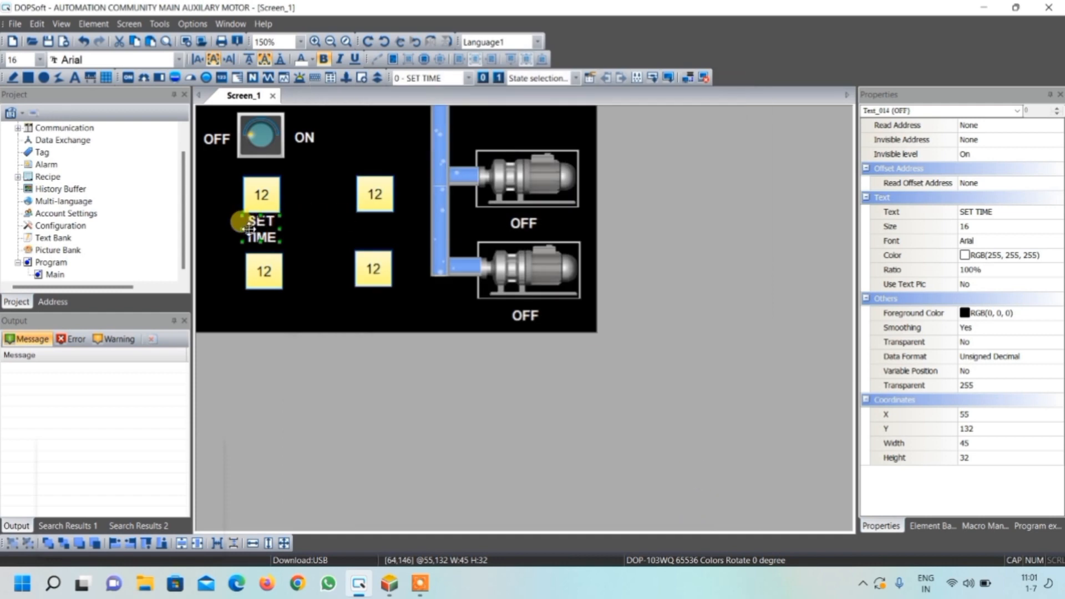
# Enlarge the SET TIME MAIN MOTOR label to about 121 by 36 pixels, with its origin at about X 6, Y 132
pyautogui.moveTo(240, 228); pyautogui.dragTo(200, 228)
pyautogui.moveTo(281, 232); pyautogui.dragTo(301, 229)
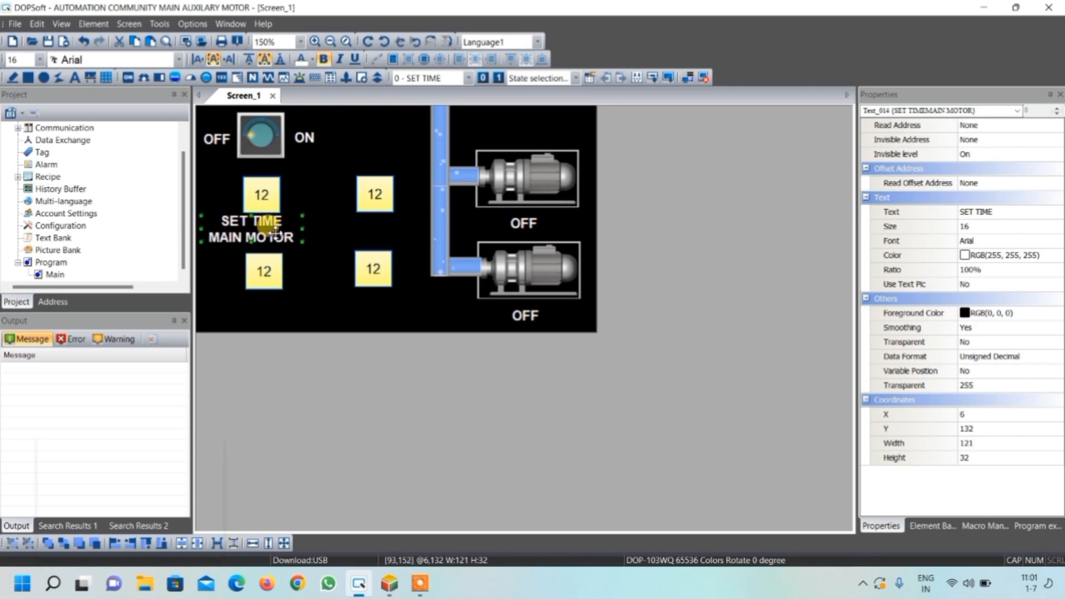
pyautogui.moveTo(251, 242); pyautogui.dragTo(251, 245)
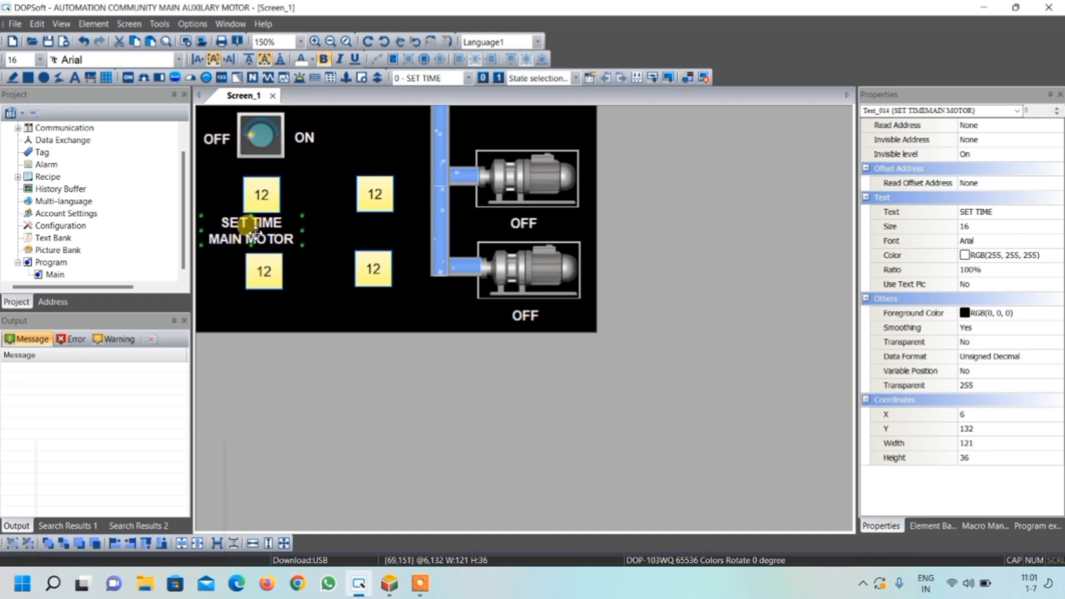
# Duplicate the SET TIME MAIN MOTOR label below the upper-right numeric box at about X 158, Y 131, and change its first line to RUN TIME
pyautogui.hotkey('ctrl', 'v')
pyautogui.moveTo(262, 243); pyautogui.dragTo(377, 229)
pyautogui.doubleClick(376, 228)
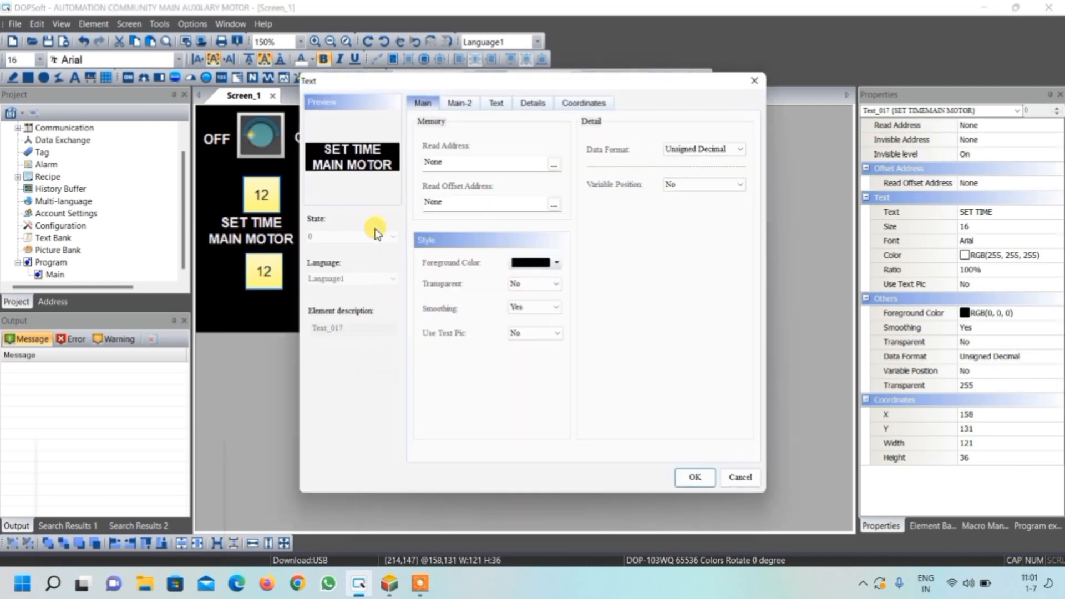
pyautogui.click(498, 104)
pyautogui.moveTo(441, 147); pyautogui.dragTo(415, 150)
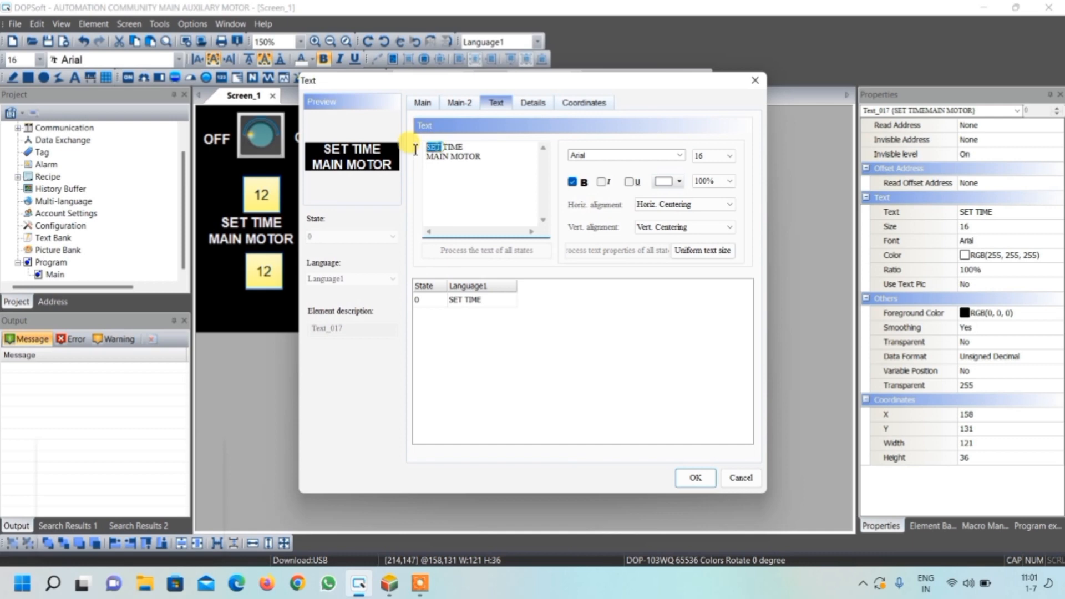
pyautogui.write('RUN')
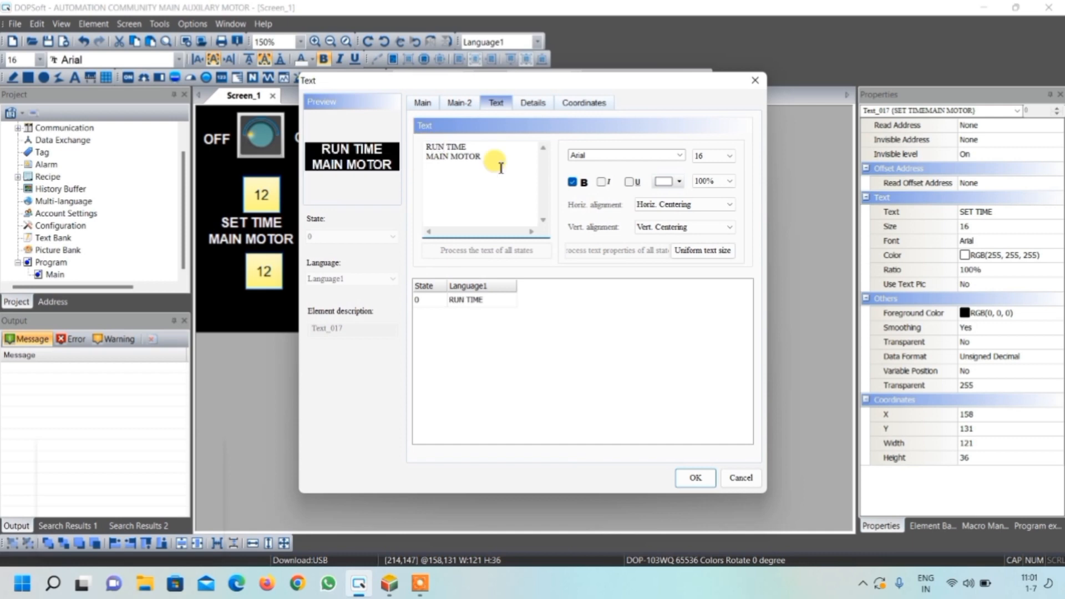
pyautogui.click(693, 477)
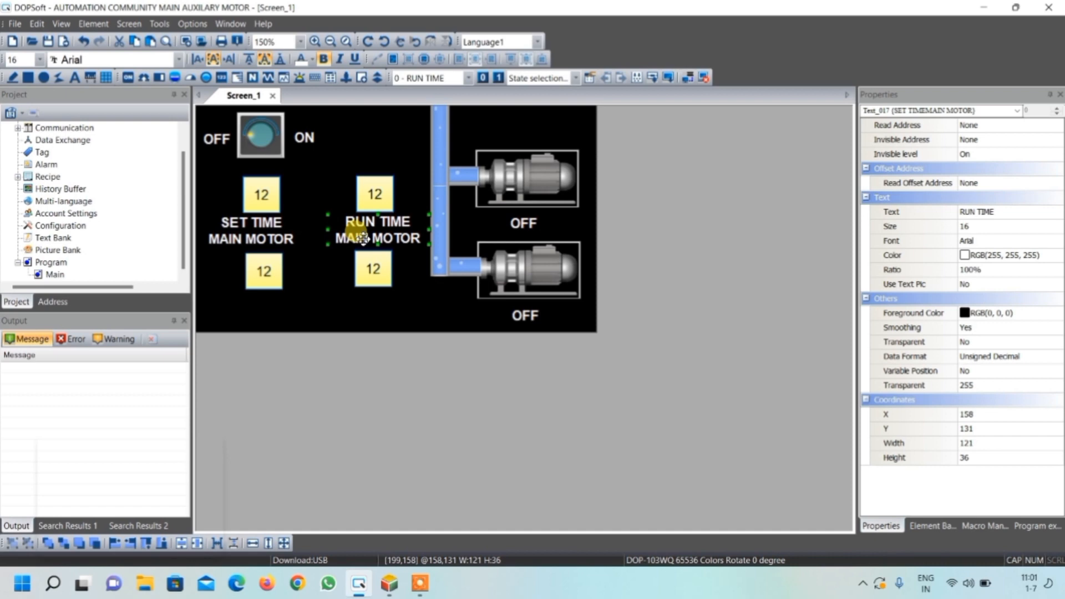
# Duplicate the RUN TIME label below the lower-left numeric box at about X 24, Y 223, and shift the SET TIME label to about X 21, Y 132
pyautogui.hotkey('ctrl', 'v')
pyautogui.moveTo(363, 239); pyautogui.dragTo(251, 315)
pyautogui.moveTo(253, 233); pyautogui.dragTo(265, 234)
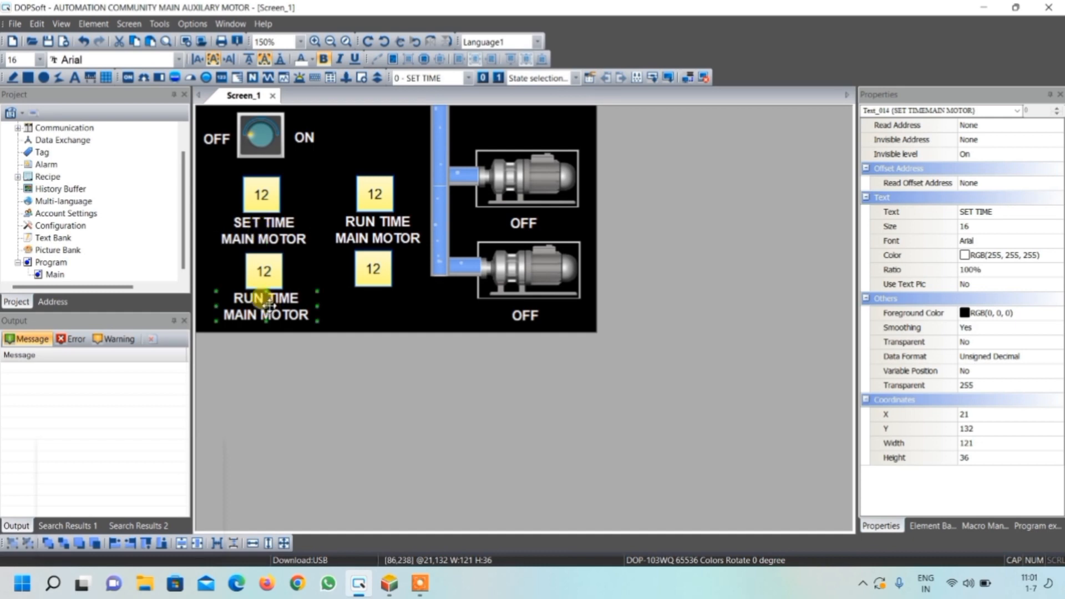
# Change the label below the lower-left numeric box to two lines reading SET TIME and AUXILARY MOTOR
pyautogui.doubleClick(267, 299)
pyautogui.click(468, 101)
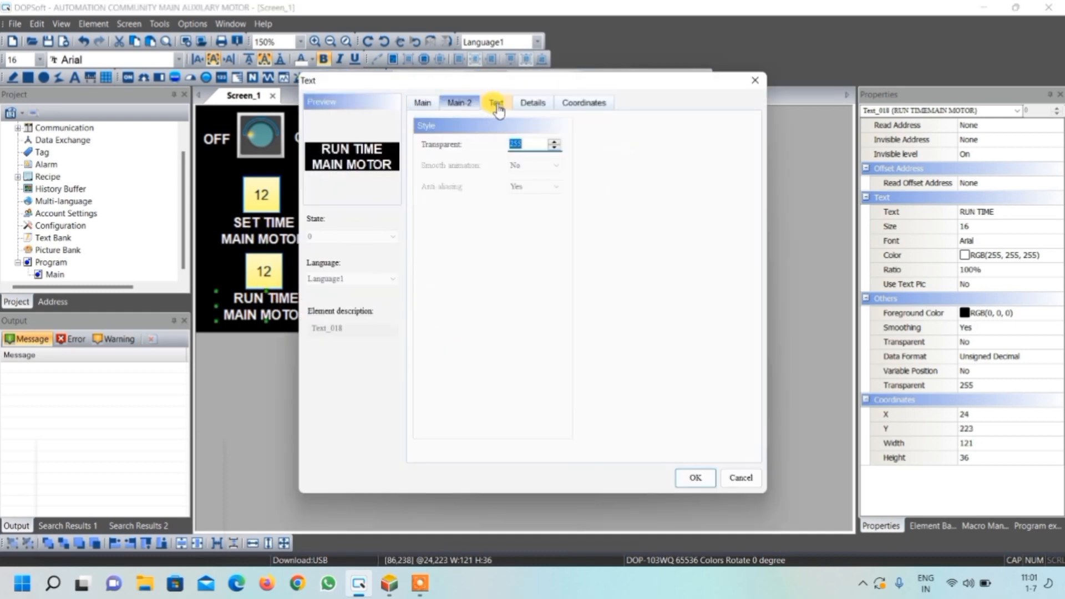
pyautogui.click(495, 102)
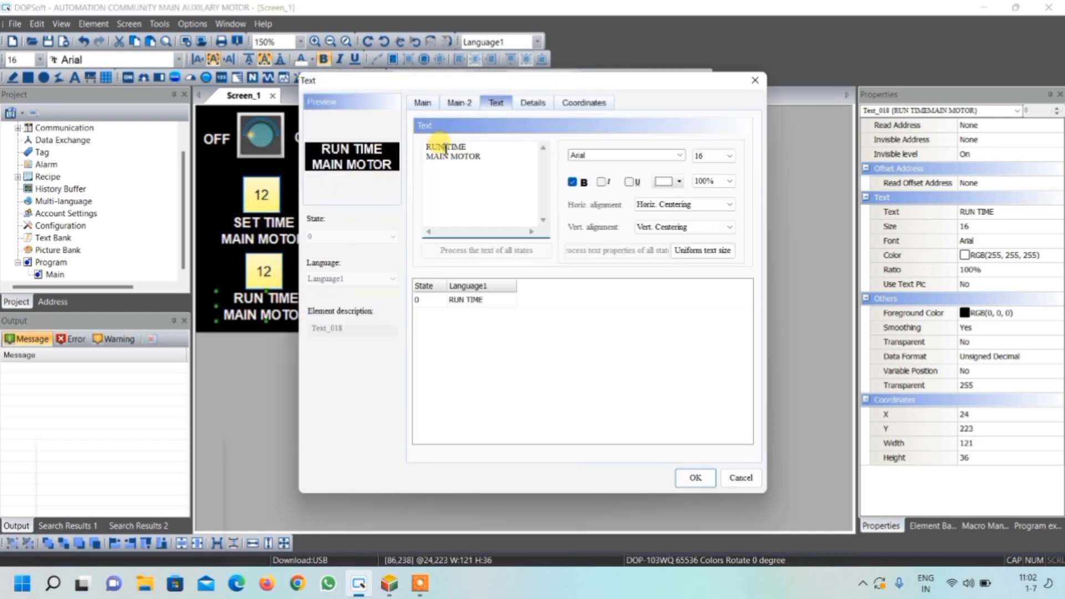
pyautogui.moveTo(446, 147); pyautogui.dragTo(427, 148)
pyautogui.write('SET')
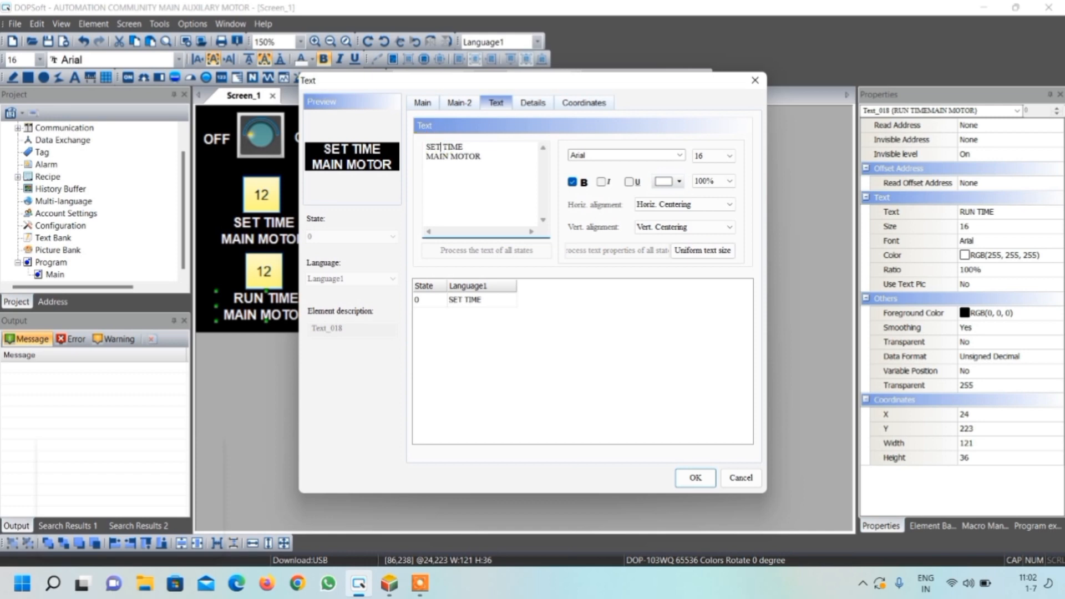
pyautogui.moveTo(447, 157); pyautogui.dragTo(421, 165)
pyautogui.write('AUXILARY')
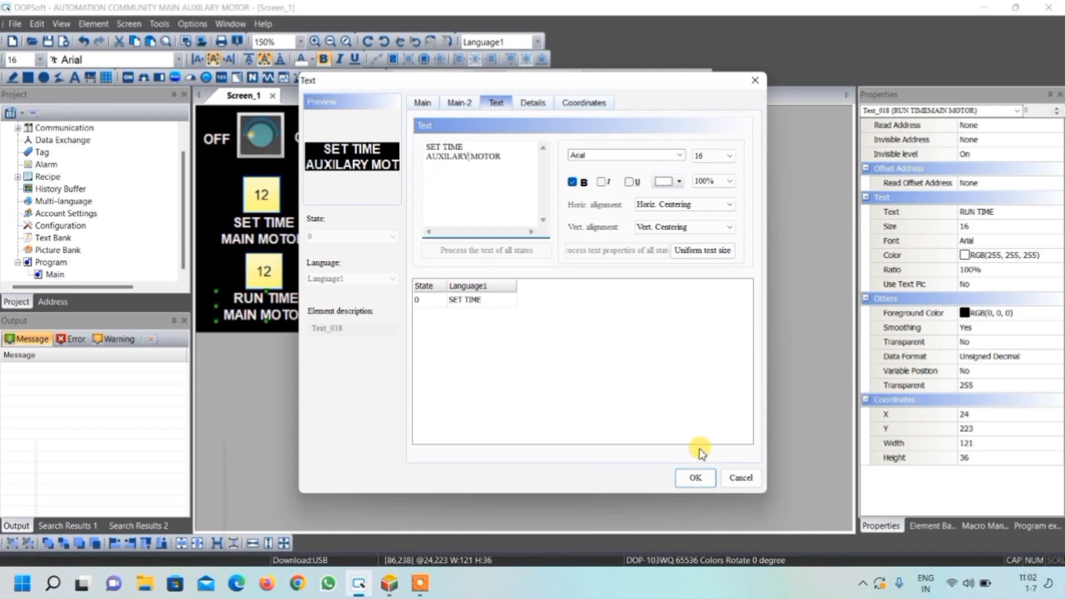
pyautogui.click(695, 478)
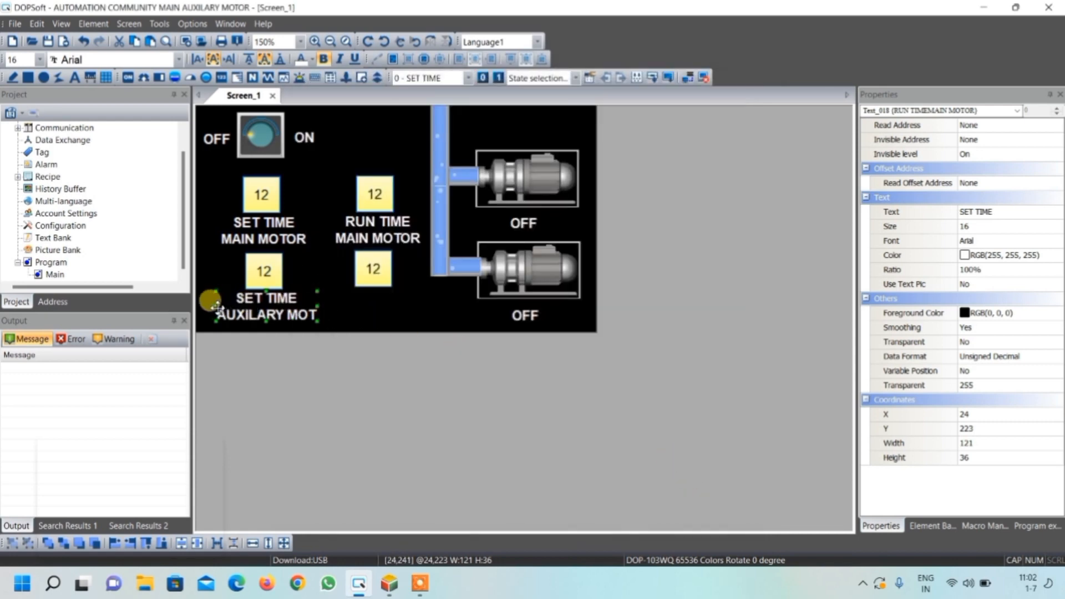
# Widen the SET TIME AUXILARY MOTOR label to about 144 pixels and duplicate it below the lower-right numeric box at about X 160, Y 223
pyautogui.moveTo(212, 305)
pyautogui.mouseDown()
pyautogui.moveTo(191, 304)
pyautogui.moveTo(203, 306)
pyautogui.mouseUp()
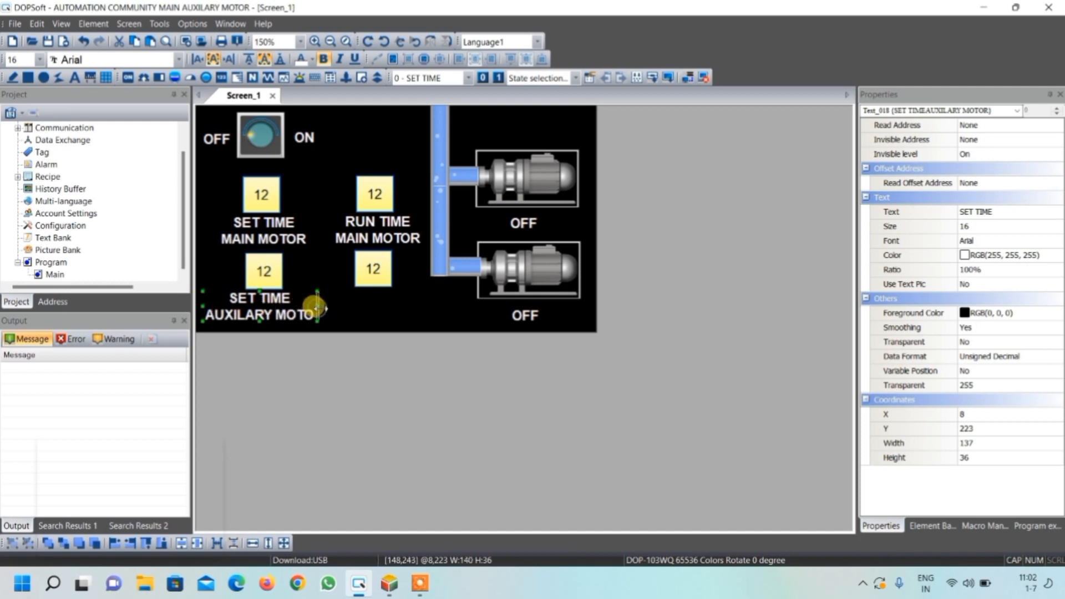
pyautogui.moveTo(317, 306); pyautogui.dragTo(322, 306)
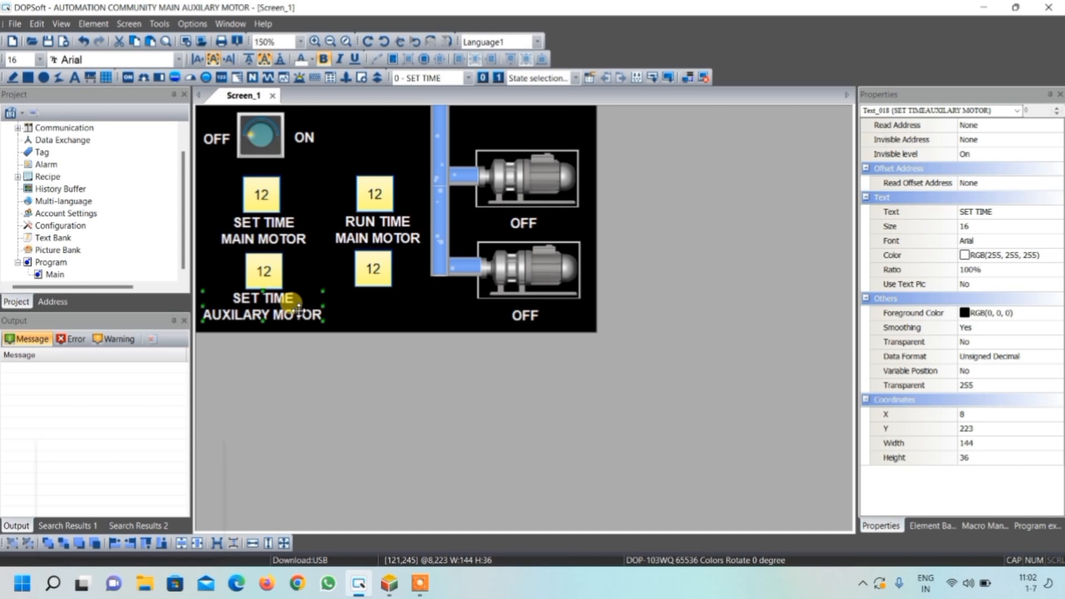
pyautogui.hotkey('ctrl', 'c')
pyautogui.hotkey('ctrl', 'v')
pyautogui.moveTo(284, 309); pyautogui.dragTo(401, 309)
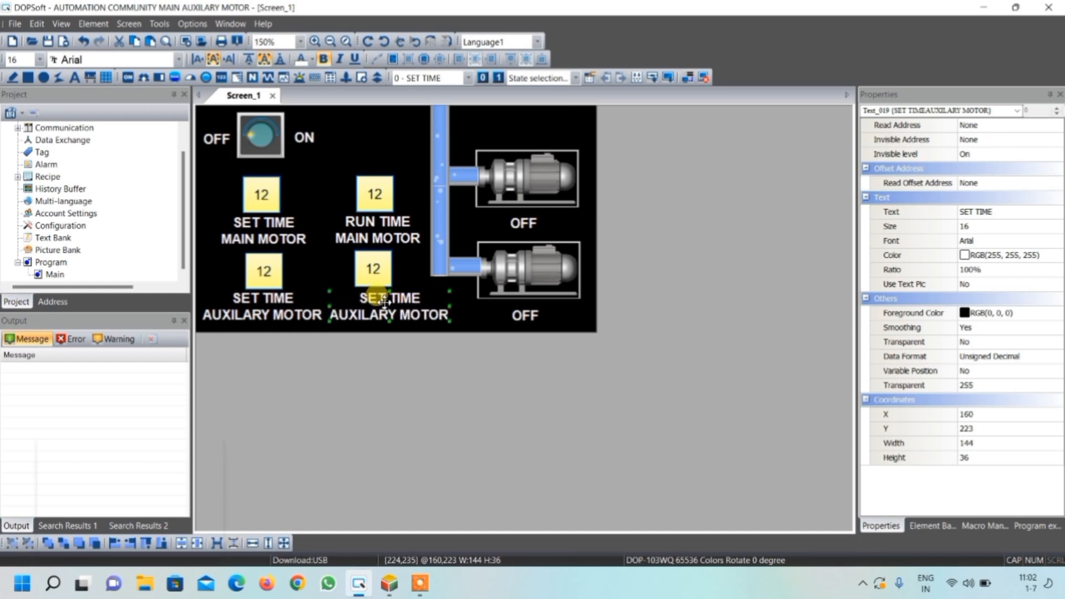
# Change the first line of the duplicated label below the lower-right numeric box to RUN TIME
pyautogui.doubleClick(383, 298)
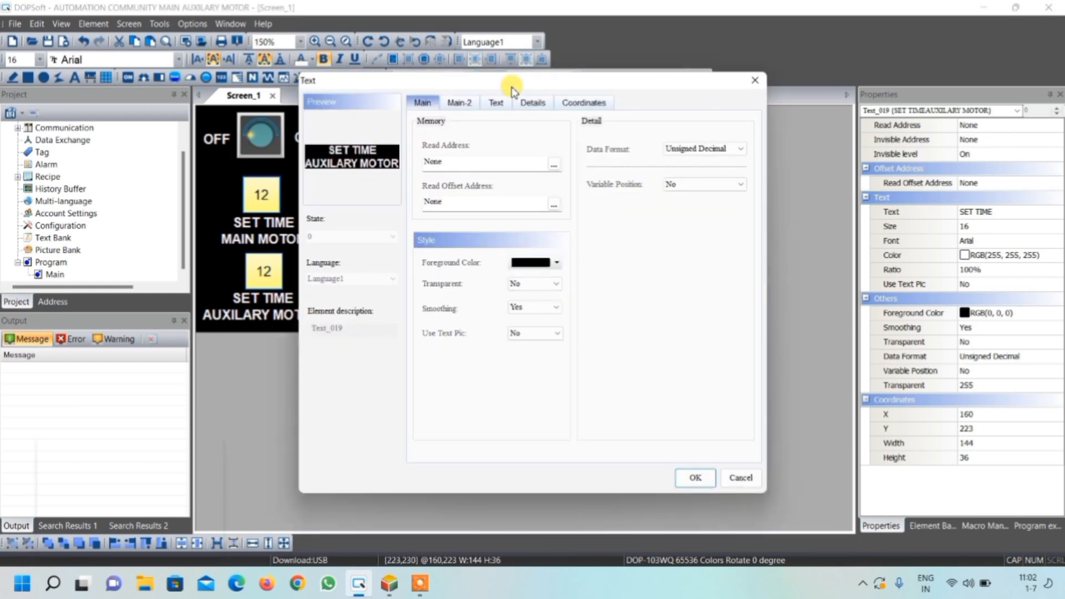
pyautogui.click(497, 103)
pyautogui.moveTo(442, 149); pyautogui.dragTo(424, 149)
pyautogui.write('RUM TIME')
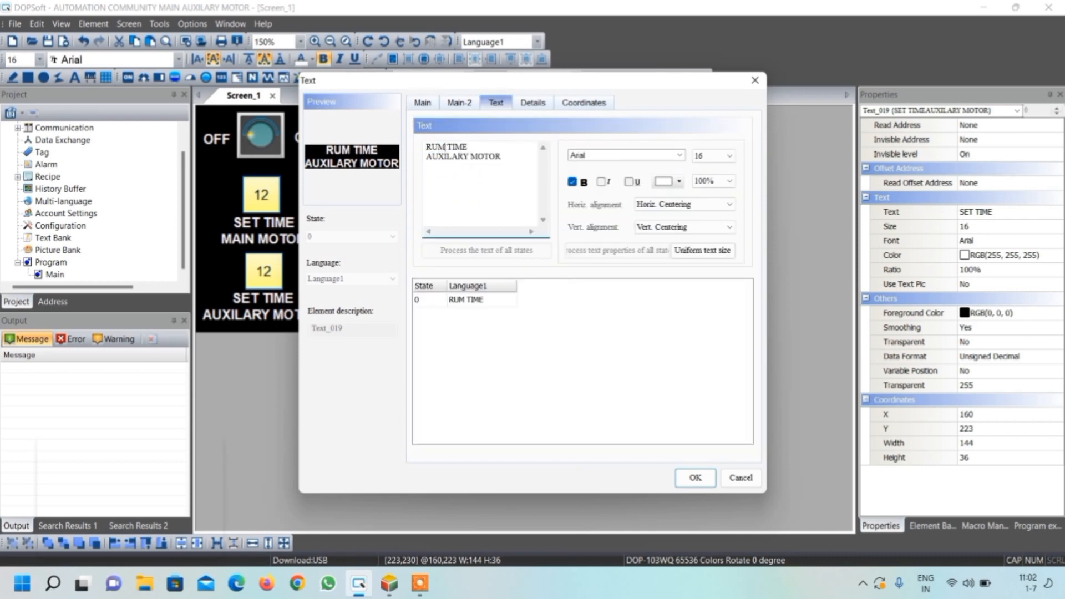
pyautogui.press('BackSpace')
pyautogui.write('N')
pyautogui.click(695, 477)
pyautogui.click(387, 346)
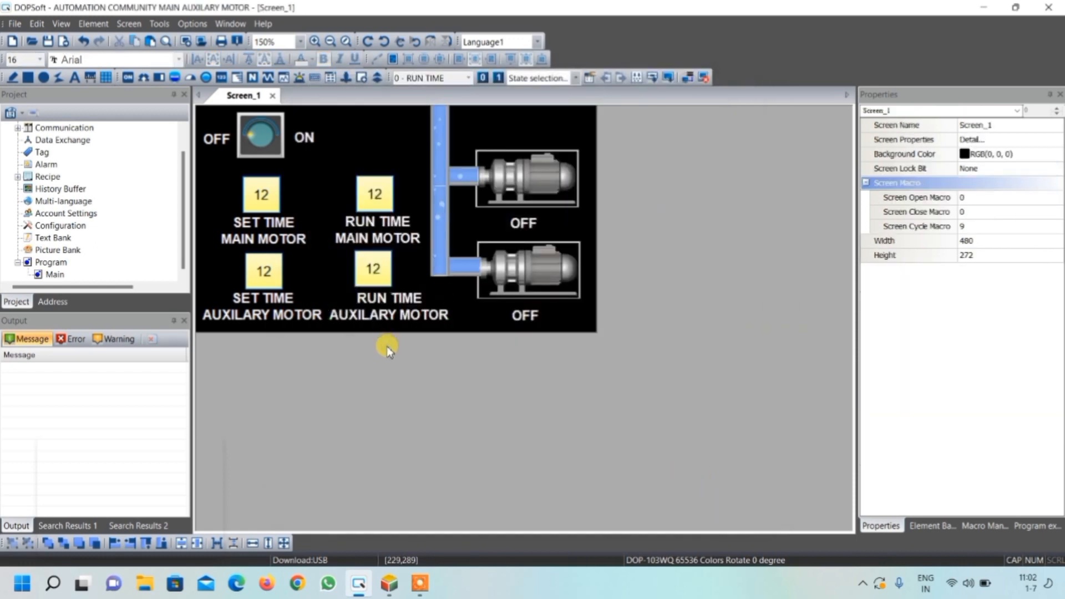
# Change the OFF label below the upper motor to MAIN MOTOR and widen it to about 145 by 32 pixels, starting at about X 316
pyautogui.doubleClick(523, 225)
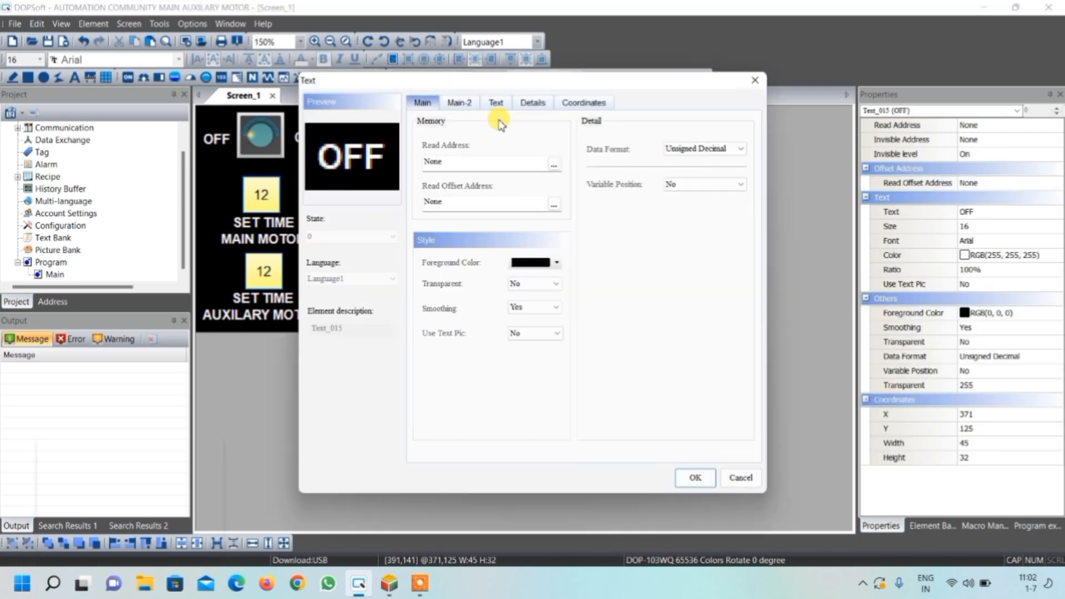
pyautogui.click(495, 102)
pyautogui.moveTo(488, 160); pyautogui.dragTo(413, 164)
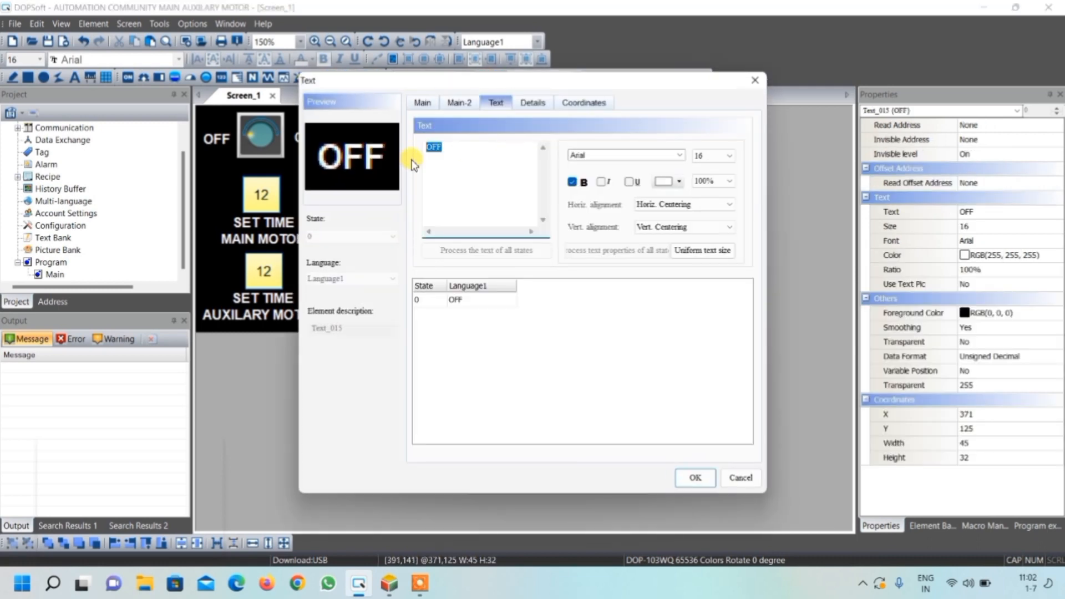
pyautogui.write('MAIN MOTOR')
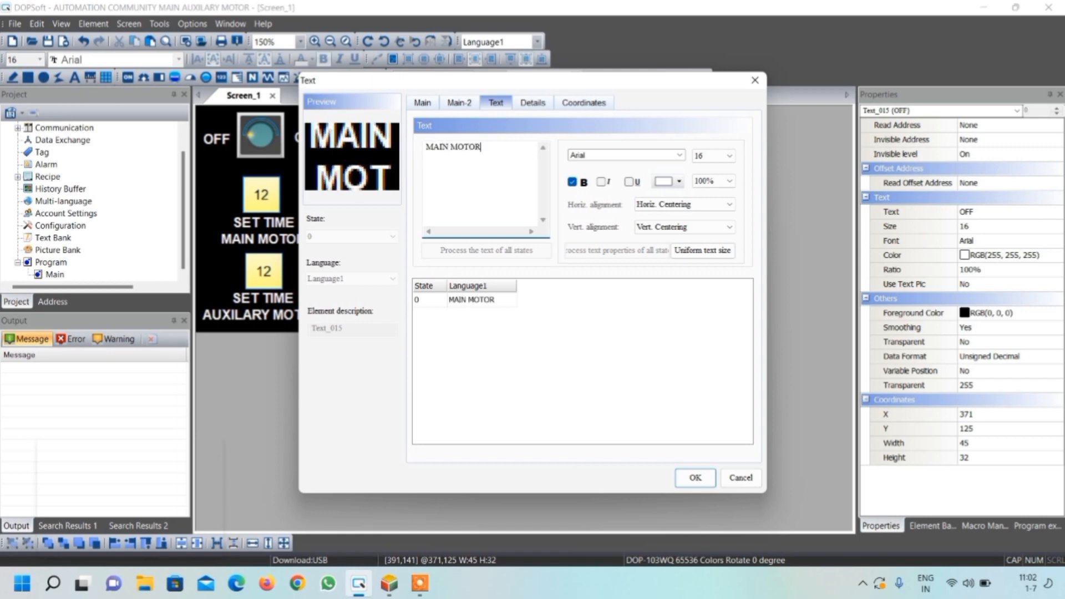
pyautogui.click(695, 477)
pyautogui.moveTo(504, 224); pyautogui.dragTo(459, 224)
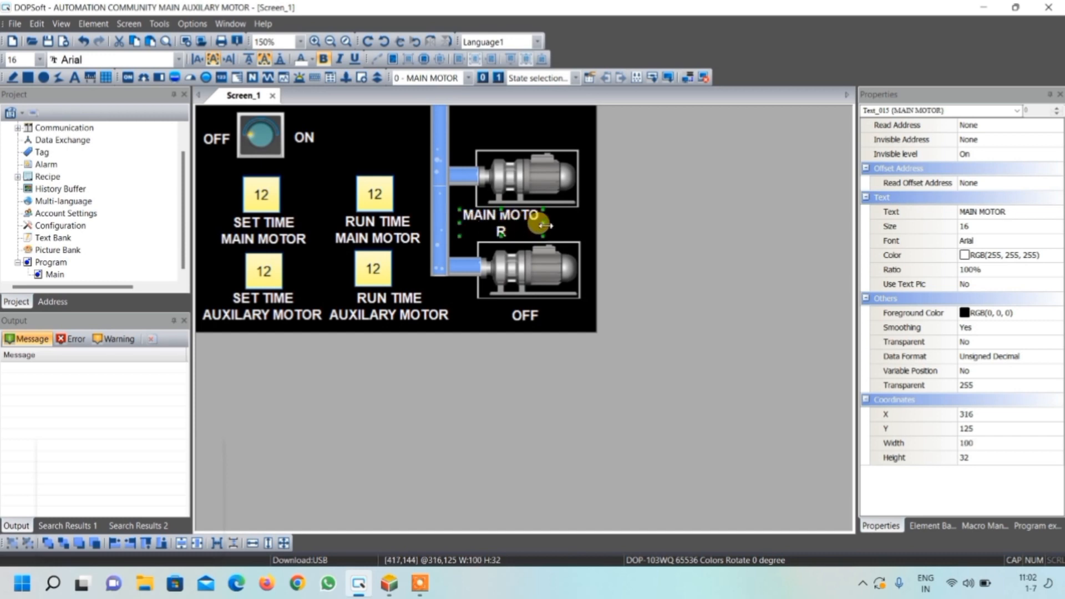
pyautogui.moveTo(544, 226); pyautogui.dragTo(580, 224)
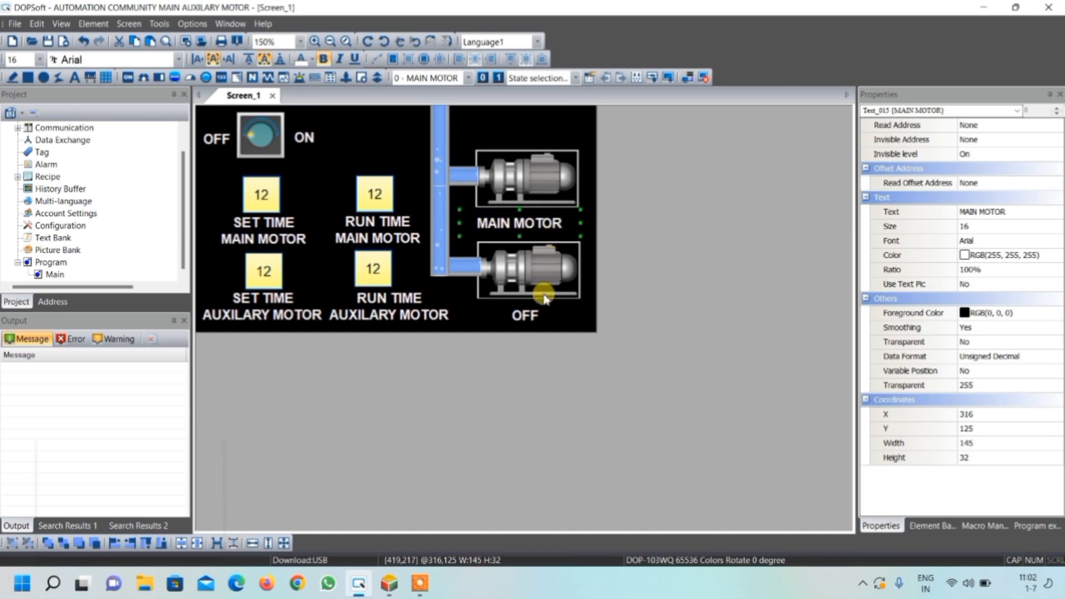
# Change the OFF label below the lower motor to AUXILRY MOTOR and widen it from about X 334 to fit on one line
pyautogui.doubleClick(525, 316)
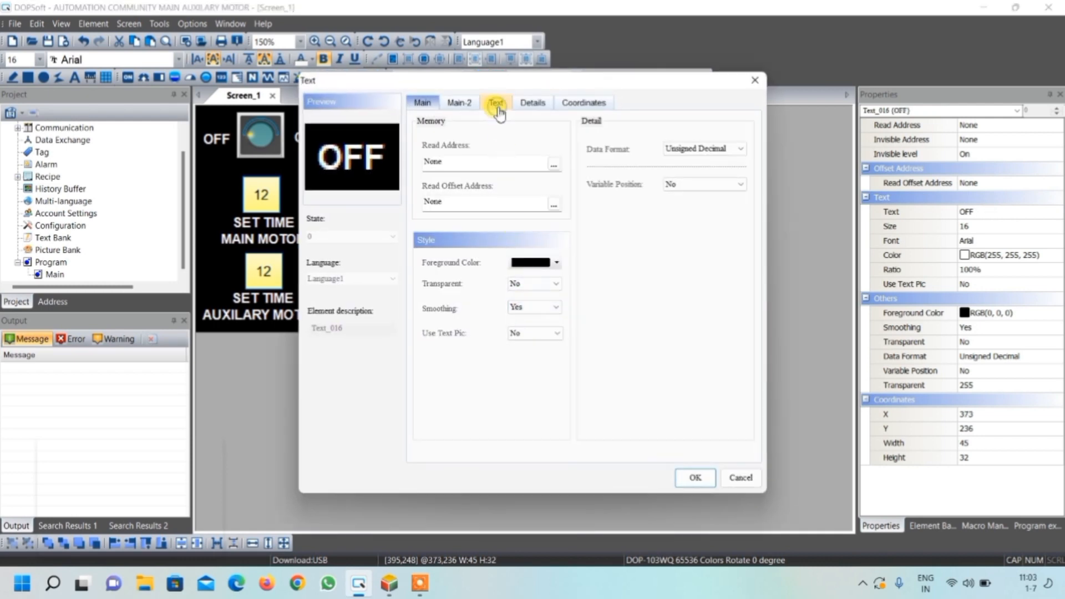
pyautogui.click(497, 107)
pyautogui.moveTo(464, 148); pyautogui.dragTo(424, 151)
pyautogui.write('A')
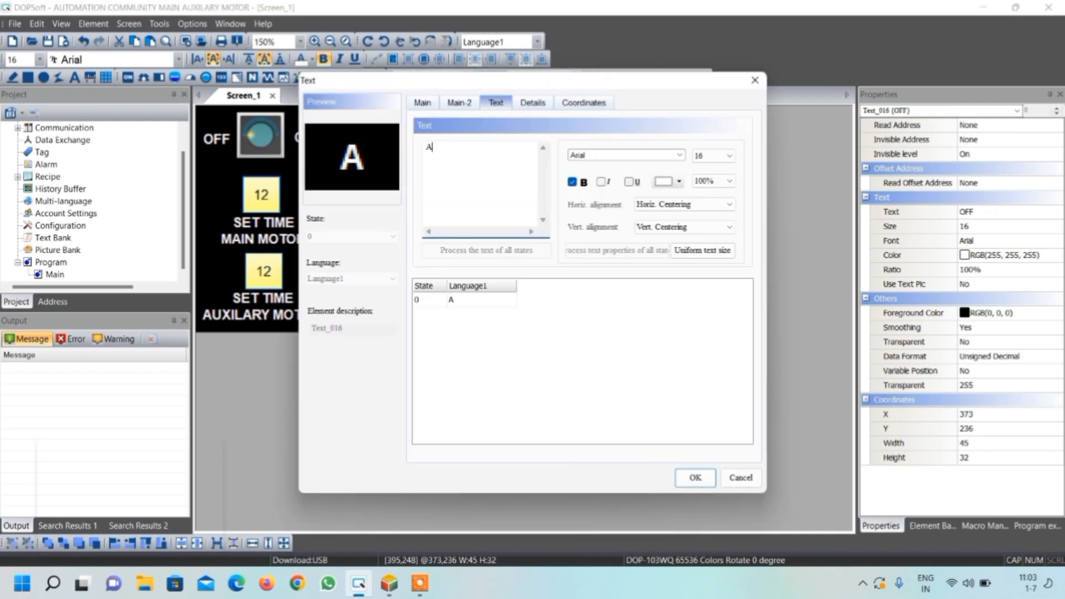
pyautogui.write('UXILRY MOTOR')
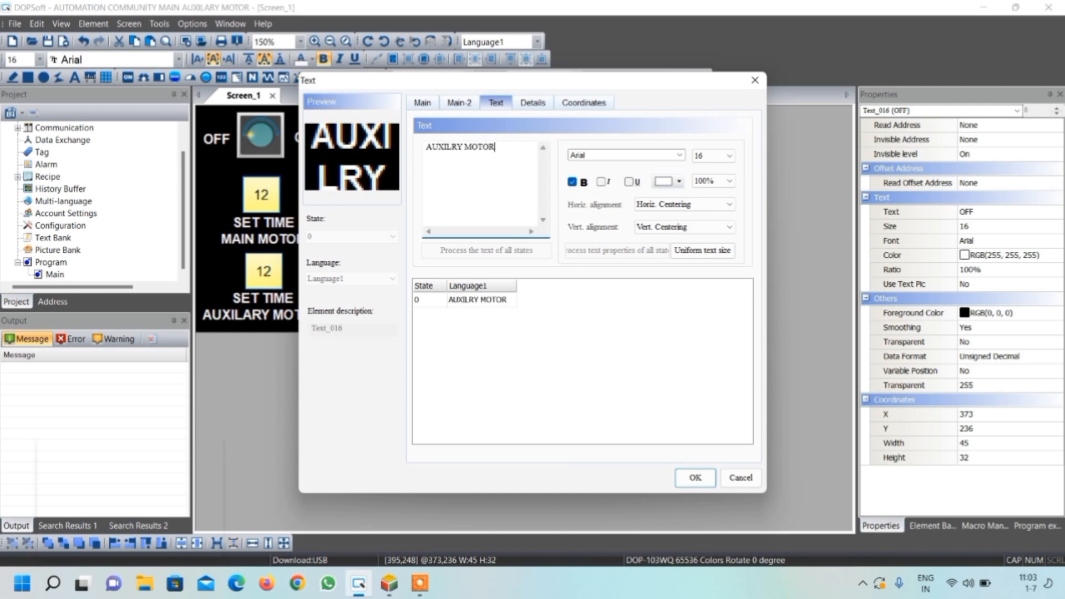
pyautogui.click(691, 477)
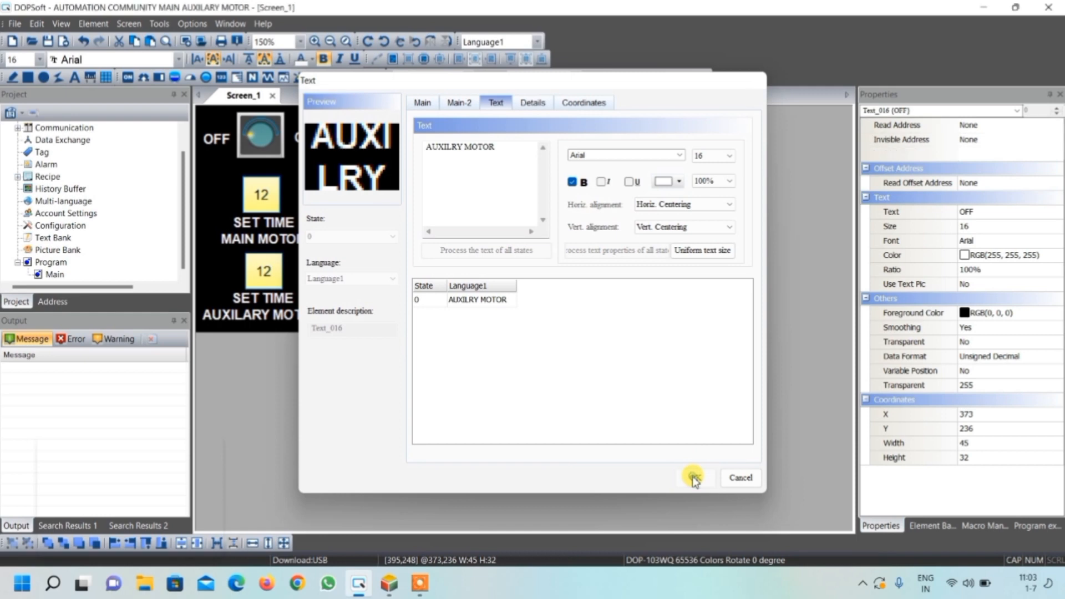
pyautogui.moveTo(503, 315); pyautogui.dragTo(474, 314)
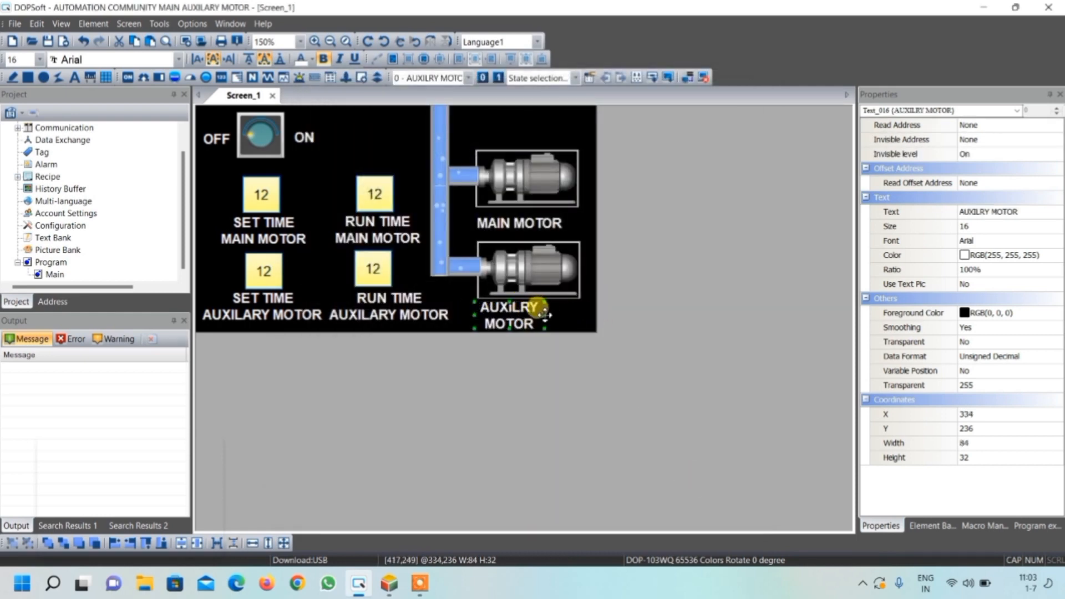
pyautogui.moveTo(543, 313); pyautogui.dragTo(586, 313)
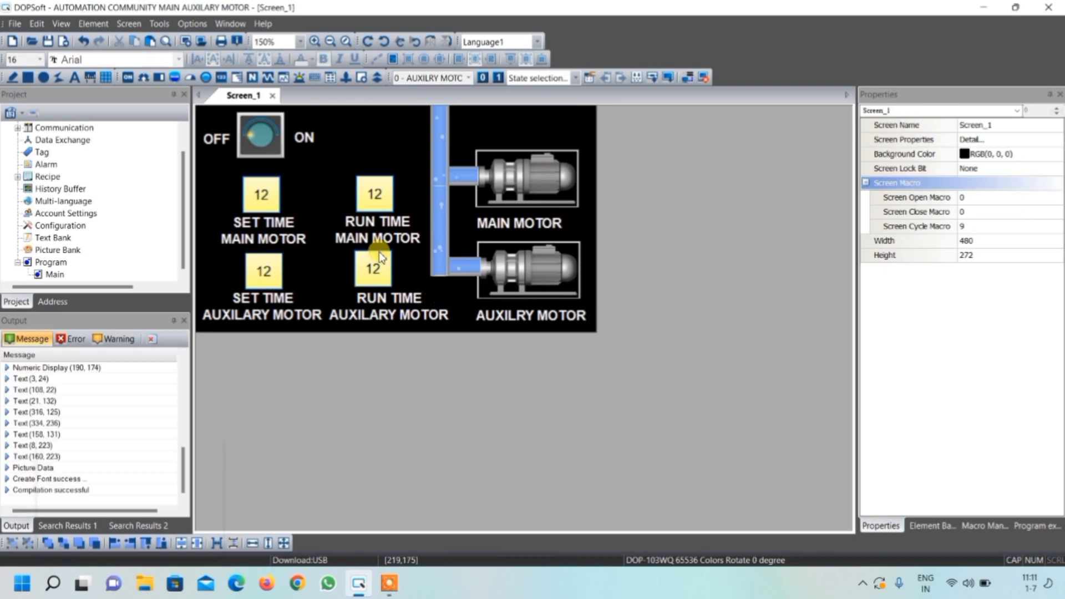
# Change the second IF condition in Screen_1's Screen Cycle Macro to {Link1}1@Y1 == ON and save the macro
pyautogui.click(136, 29)
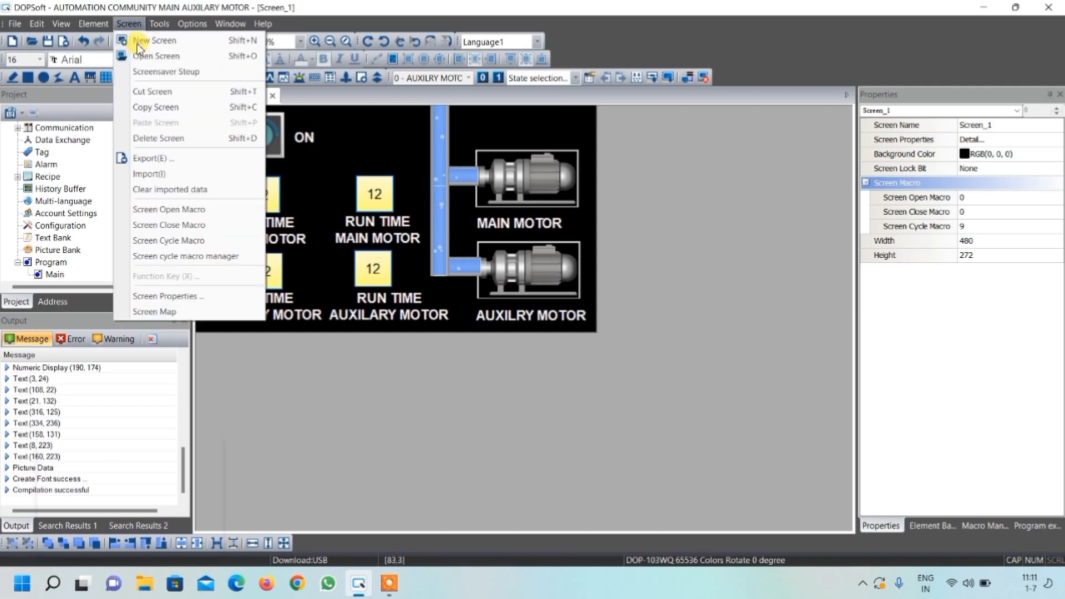
pyautogui.click(163, 241)
pyautogui.click(441, 239)
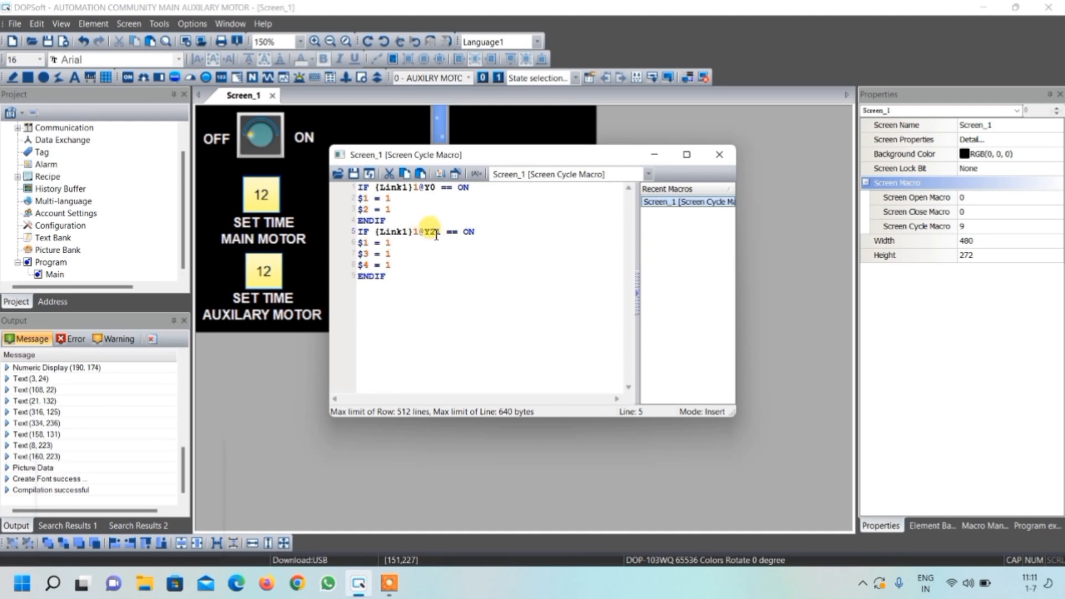
pyautogui.press('BackSpace')
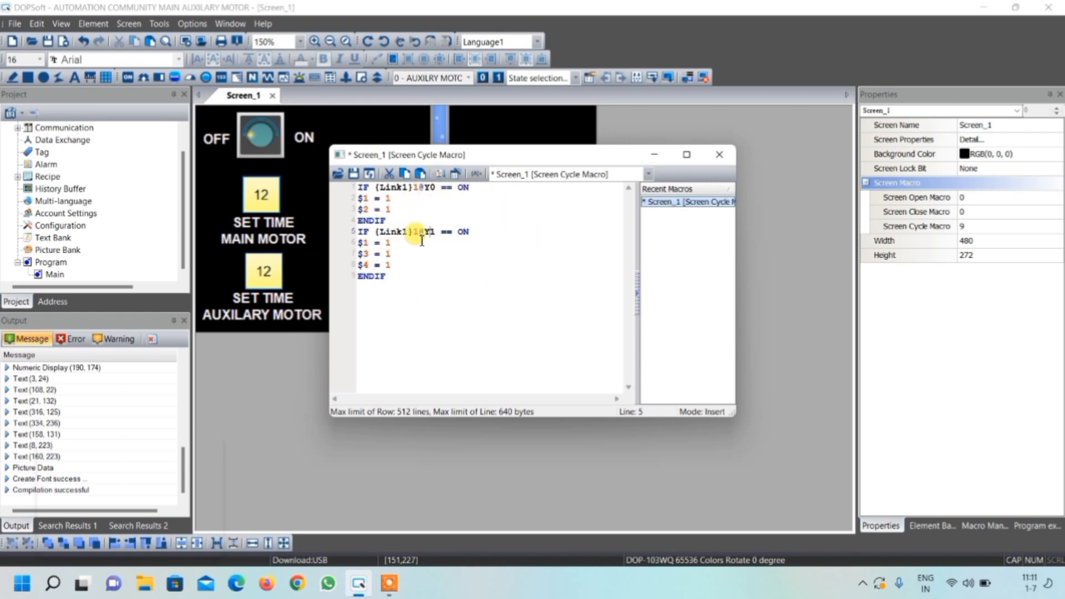
pyautogui.click(719, 158)
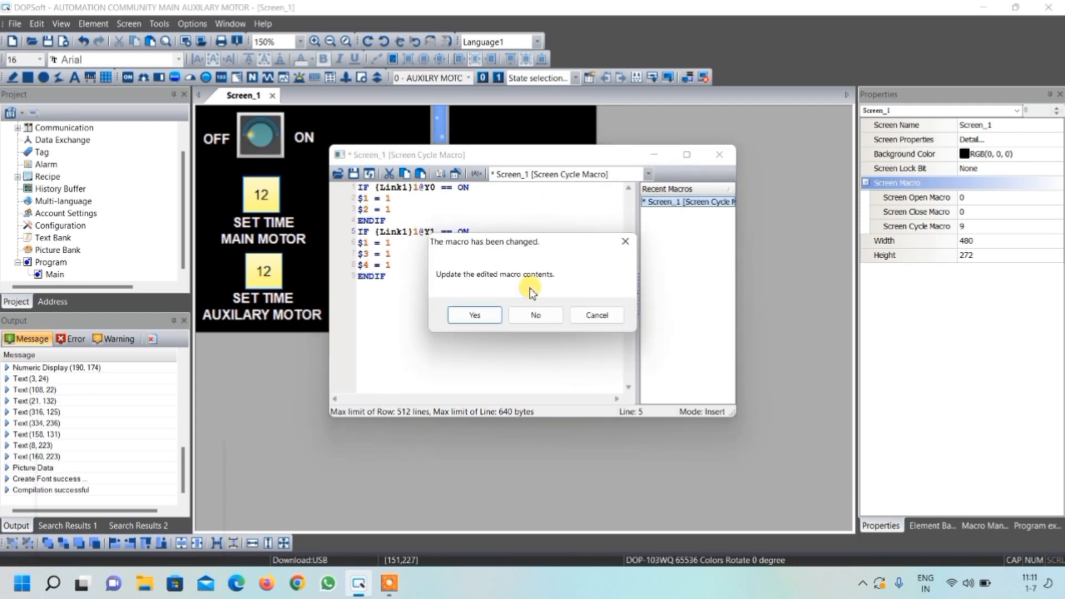
pyautogui.click(474, 316)
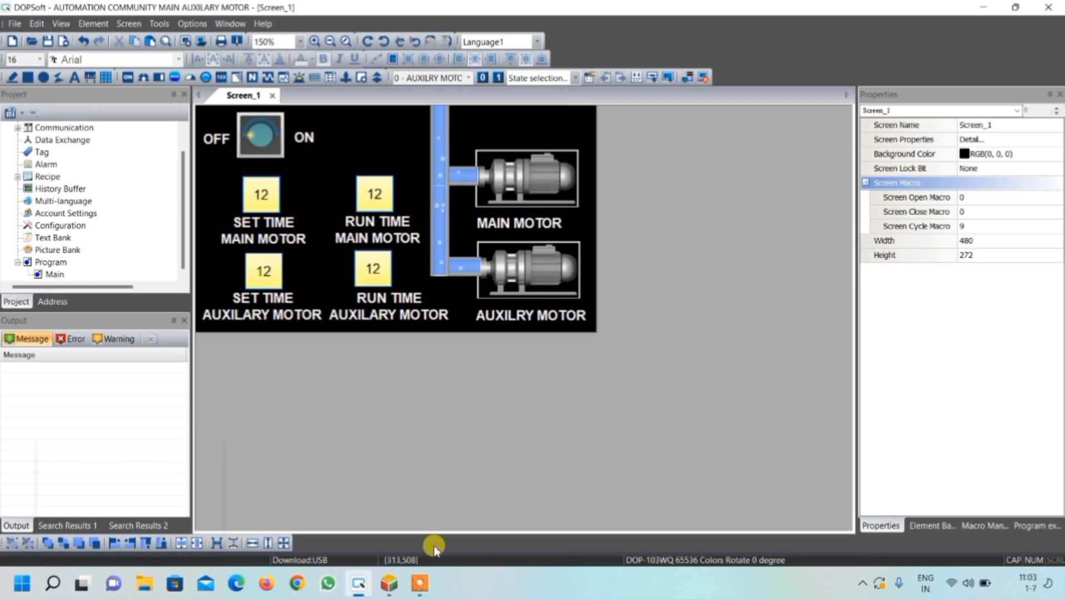
# Switch to Delta ISPSoft and start the my plc DVP Simulator driver in COMMGR
pyautogui.moveTo(391, 587)
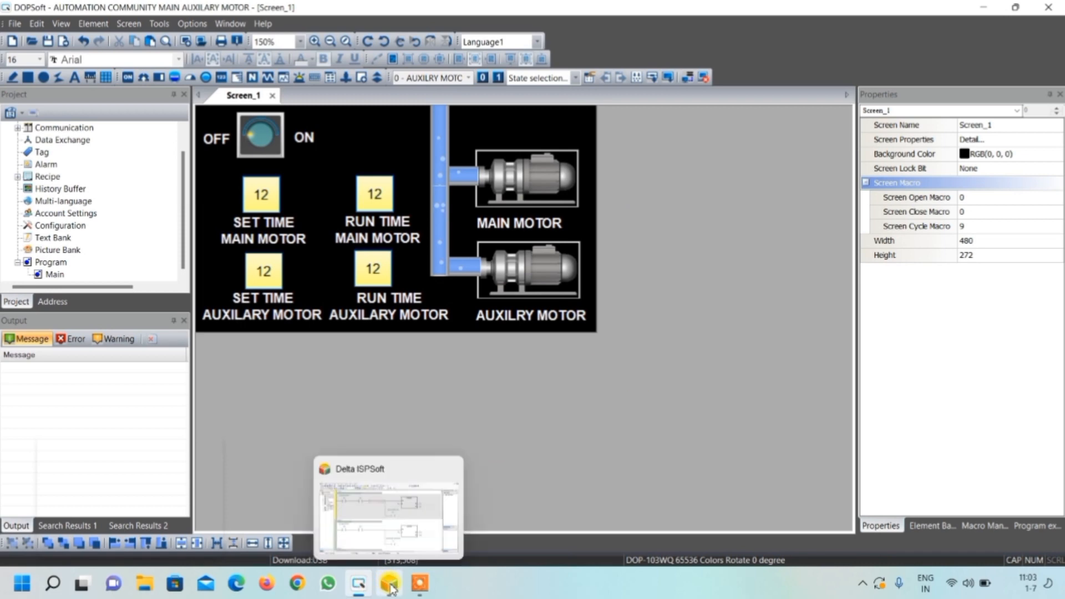
pyautogui.click(397, 536)
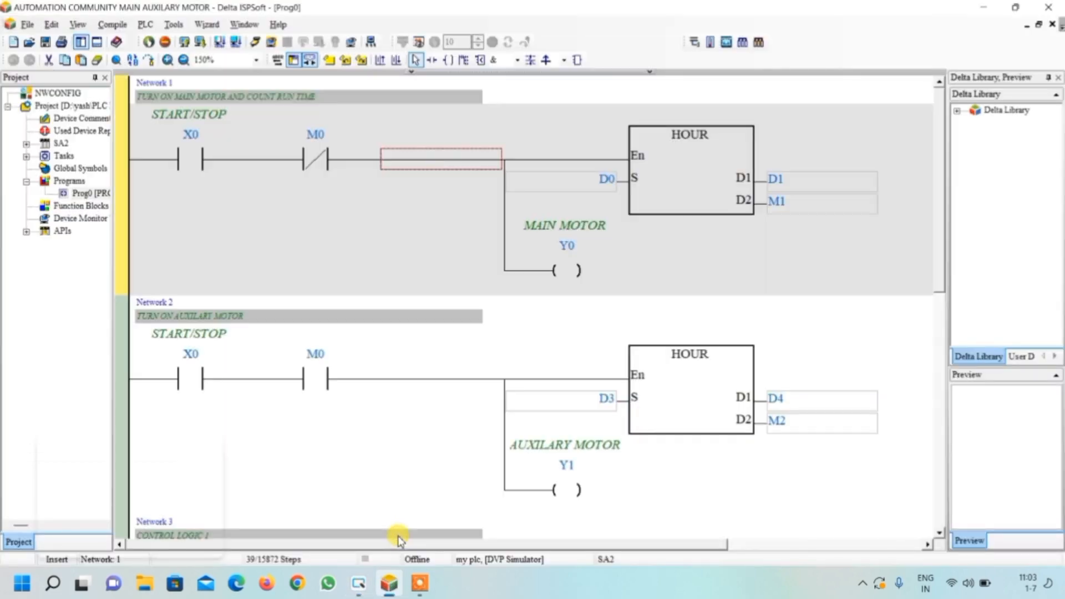
pyautogui.click(864, 584)
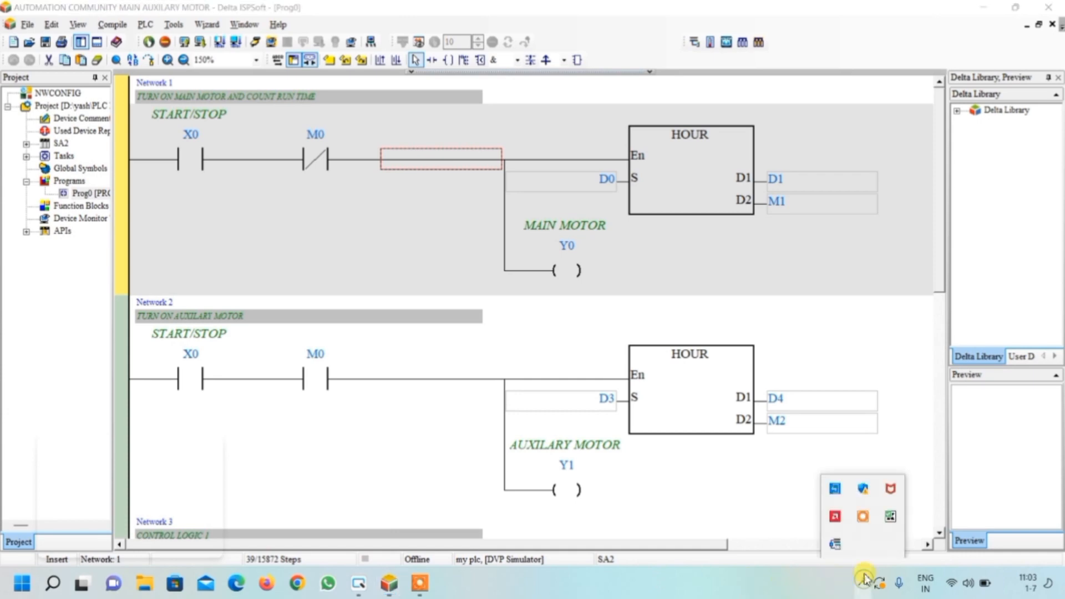
pyautogui.rightClick(834, 543)
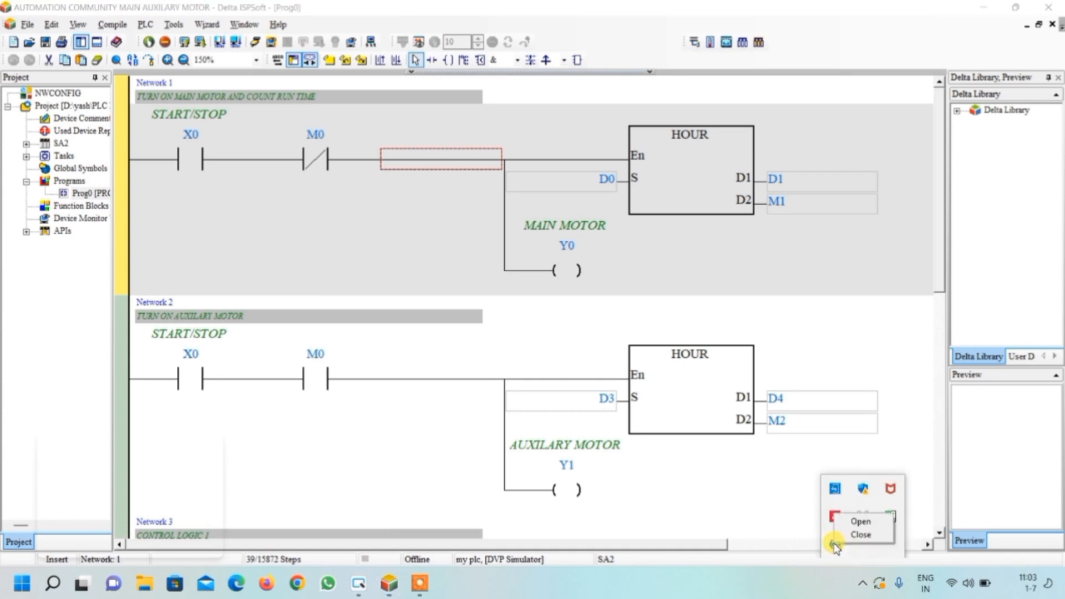
pyautogui.click(853, 521)
pyautogui.click(408, 233)
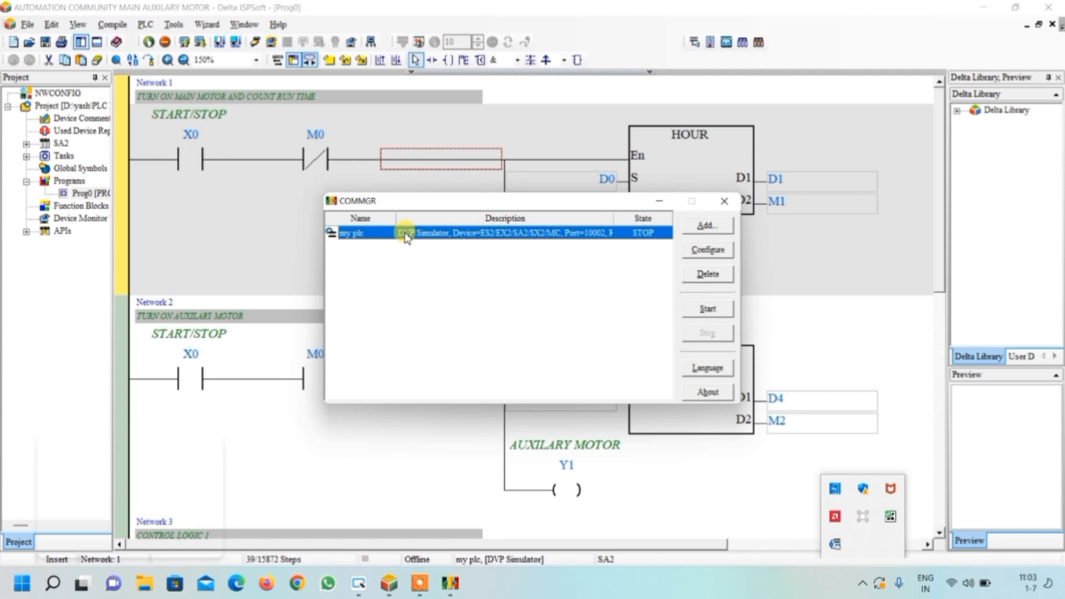
pyautogui.click(698, 312)
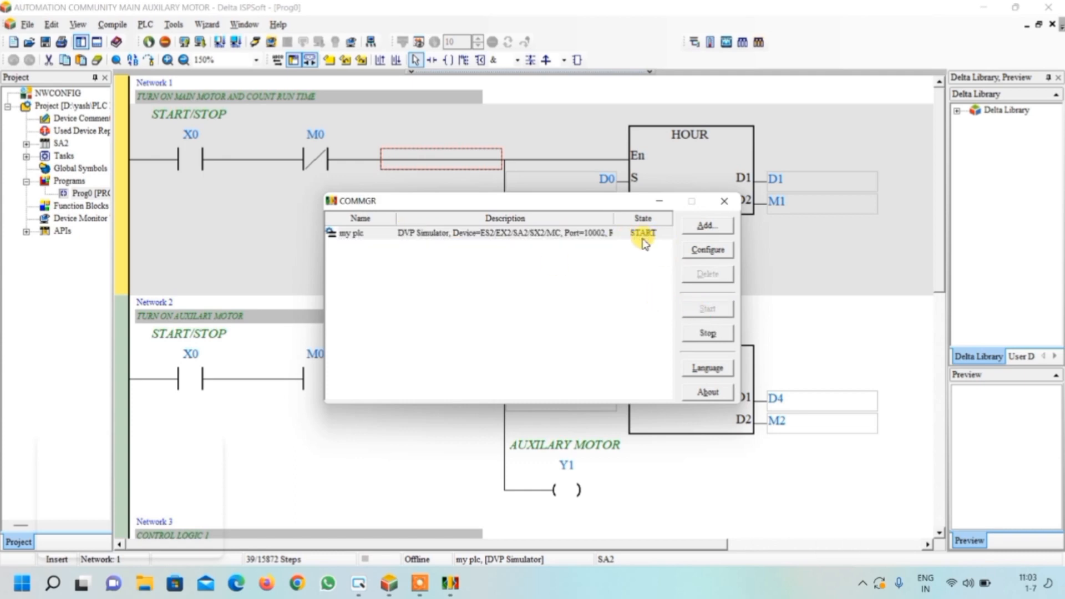
pyautogui.click(724, 201)
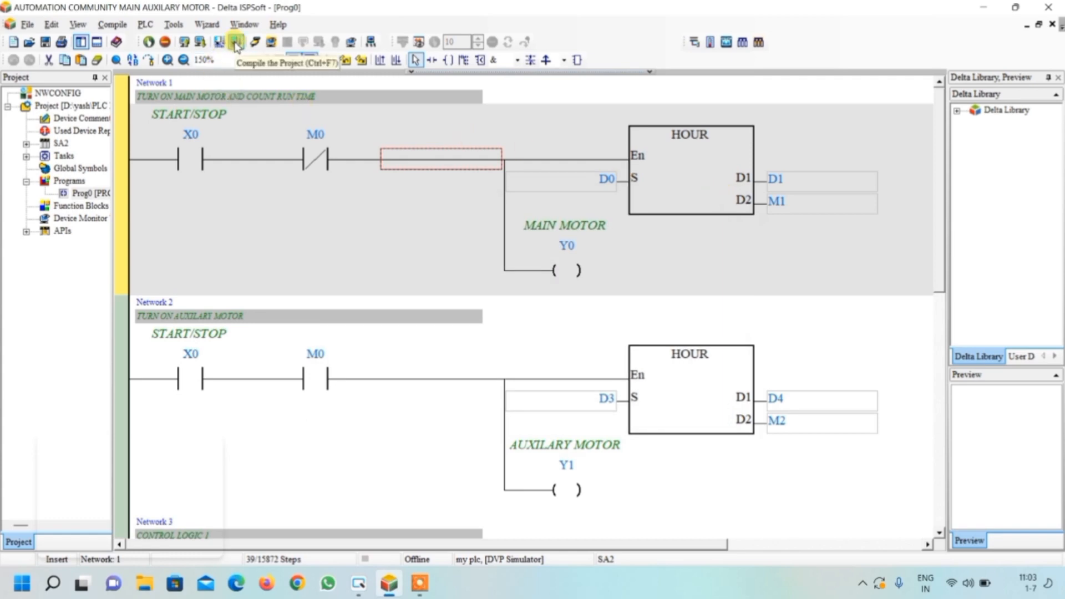
# Compile the ladder project and download it to the simulated PLC
pyautogui.click(236, 44)
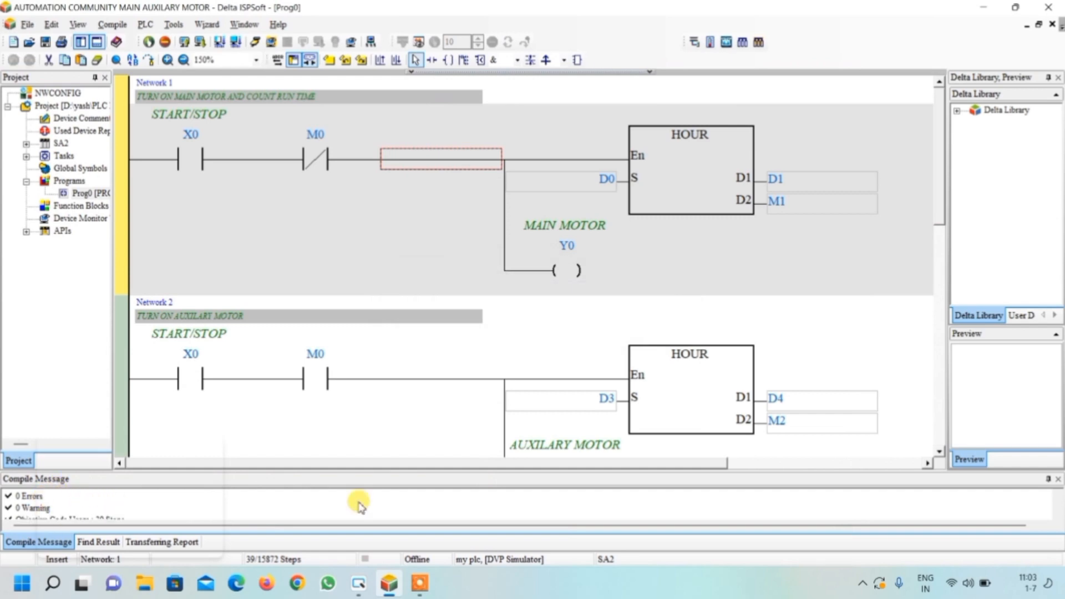
pyautogui.click(1058, 484)
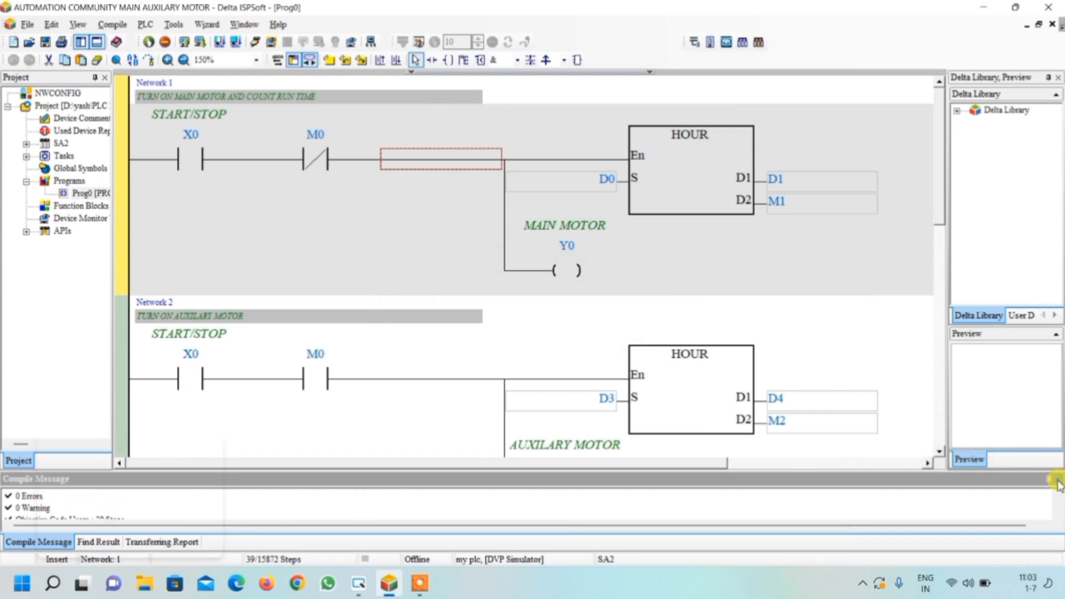
pyautogui.click(201, 44)
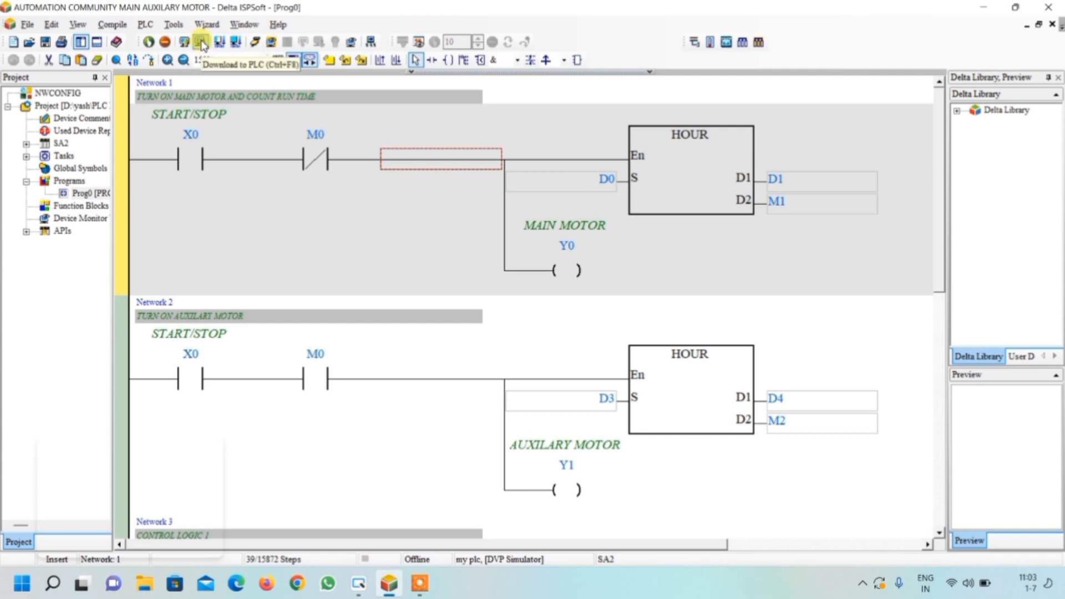
pyautogui.click(201, 44)
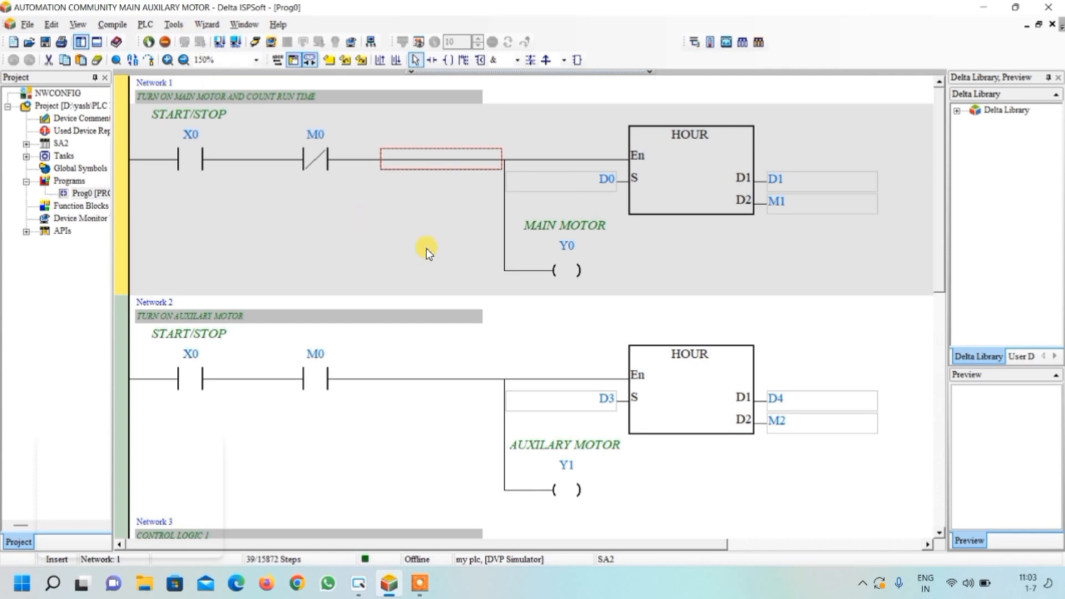
pyautogui.click(672, 421)
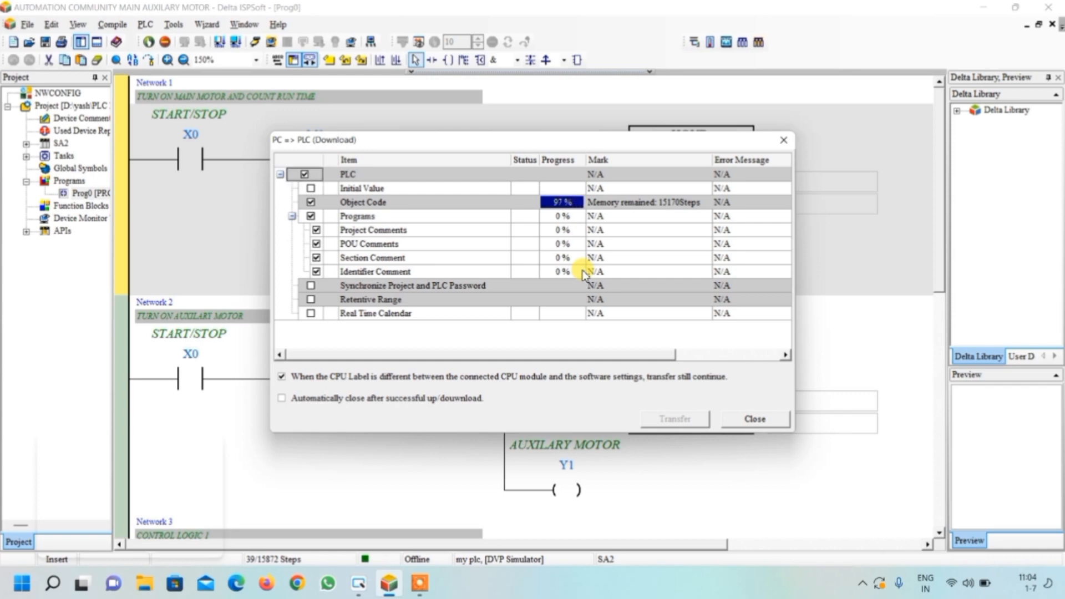
pyautogui.click(756, 419)
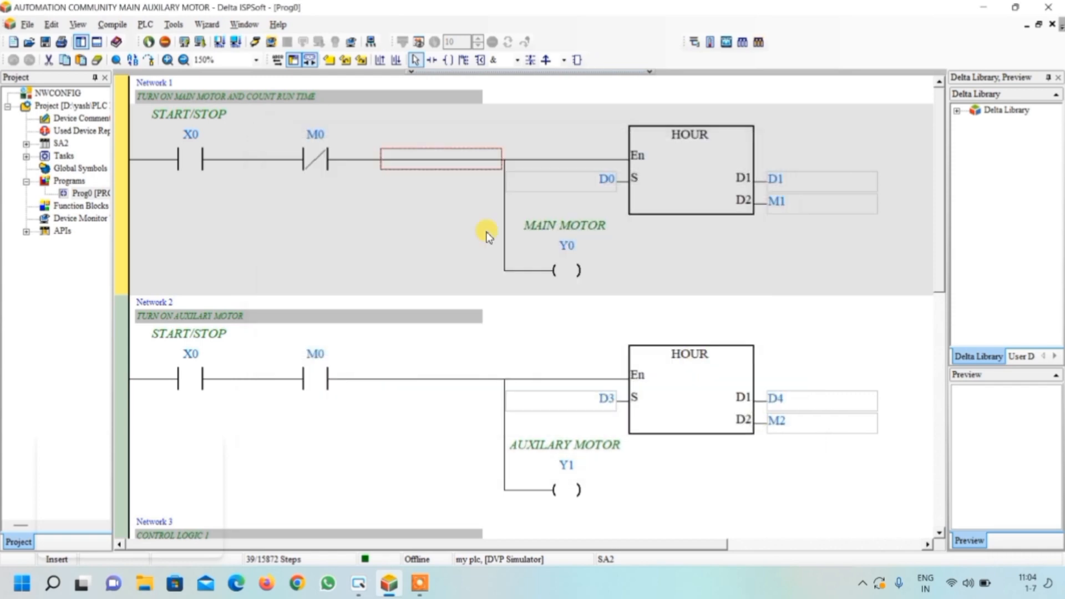
# Start online monitoring of the ladder program, enable Set MPU X On/Off, and put the simulated PLC in RUN
pyautogui.click(255, 42)
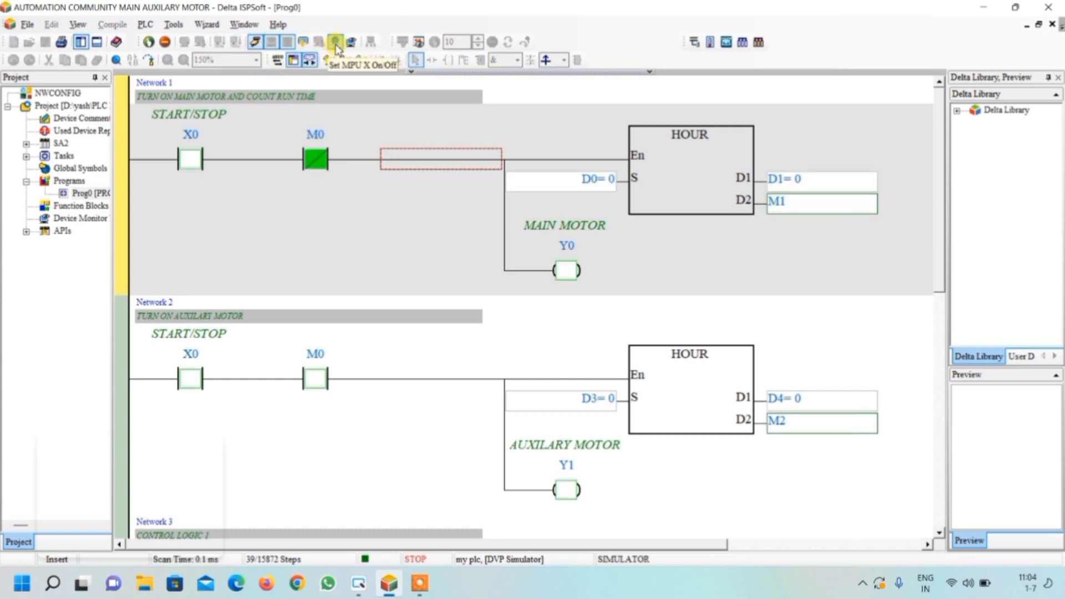
pyautogui.click(335, 43)
pyautogui.press('Return')
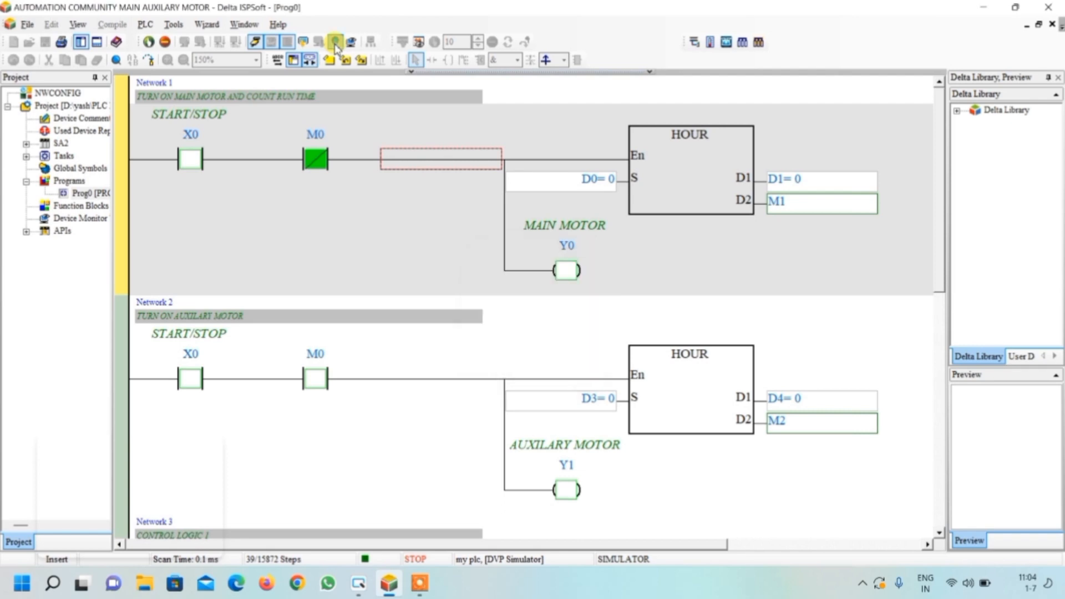
pyautogui.click(148, 43)
pyautogui.click(554, 335)
# Switch to DOPSoft, launch the online simulation of Screen_1, and place the emulator window clear of the ladder's D0 and D3 inputs
pyautogui.click(359, 584)
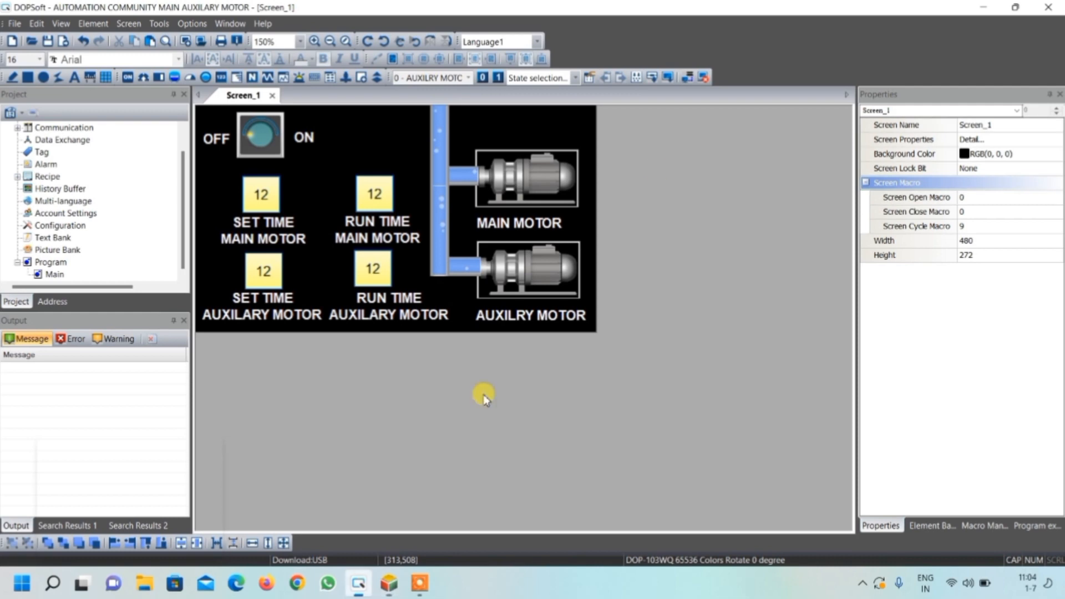
pyautogui.click(704, 79)
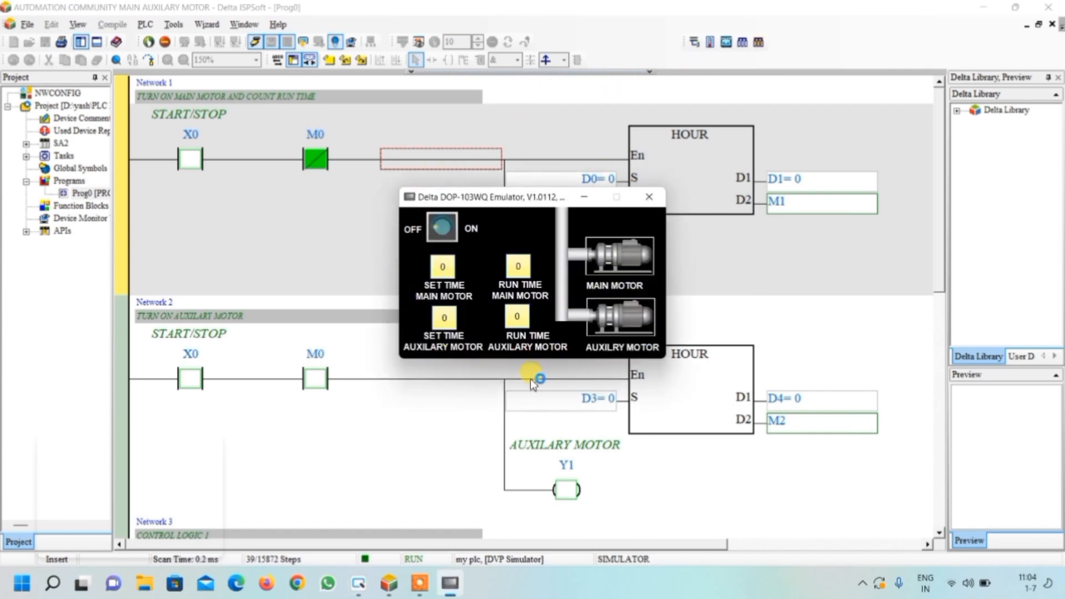
pyautogui.moveTo(535, 199); pyautogui.dragTo(745, 246)
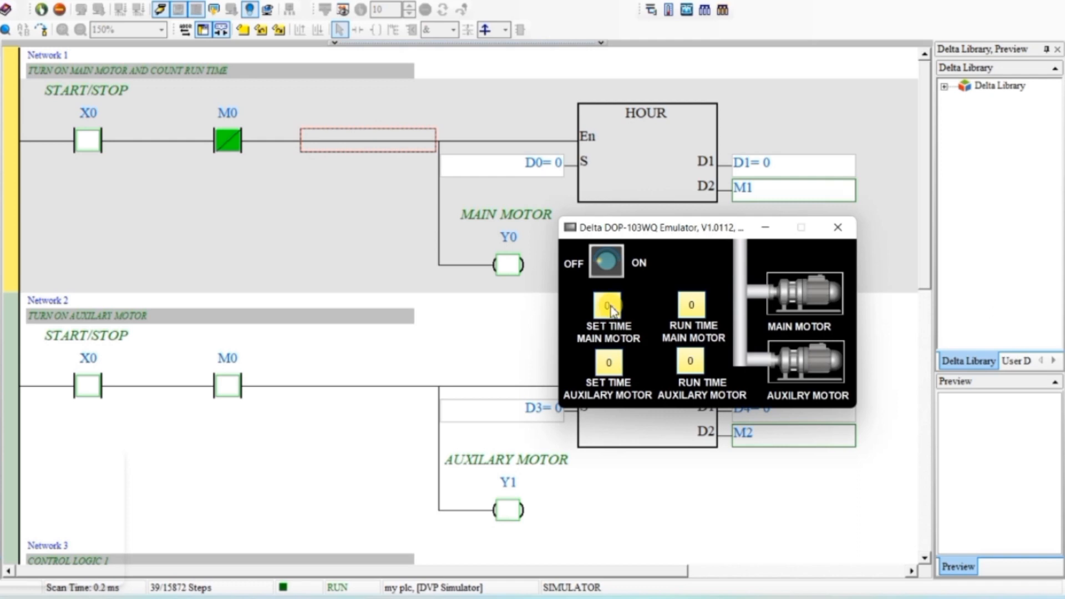
pyautogui.moveTo(665, 222); pyautogui.dragTo(702, 206)
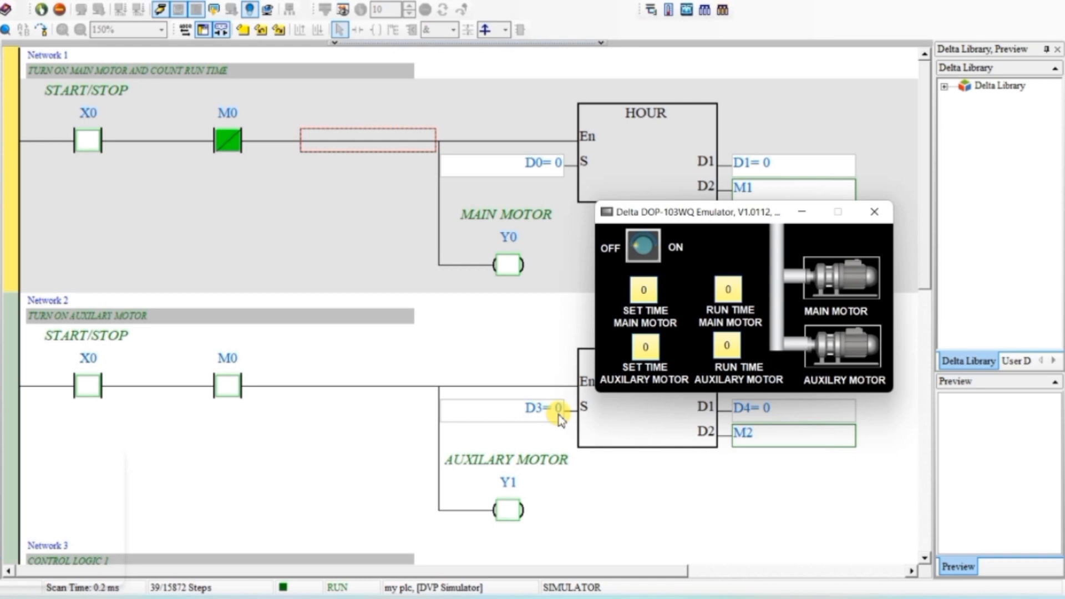
# In the emulator, set the main motor's set time to 5 and the auxiliary motor's set time to 2
pyautogui.click(645, 291)
pyautogui.click(706, 323)
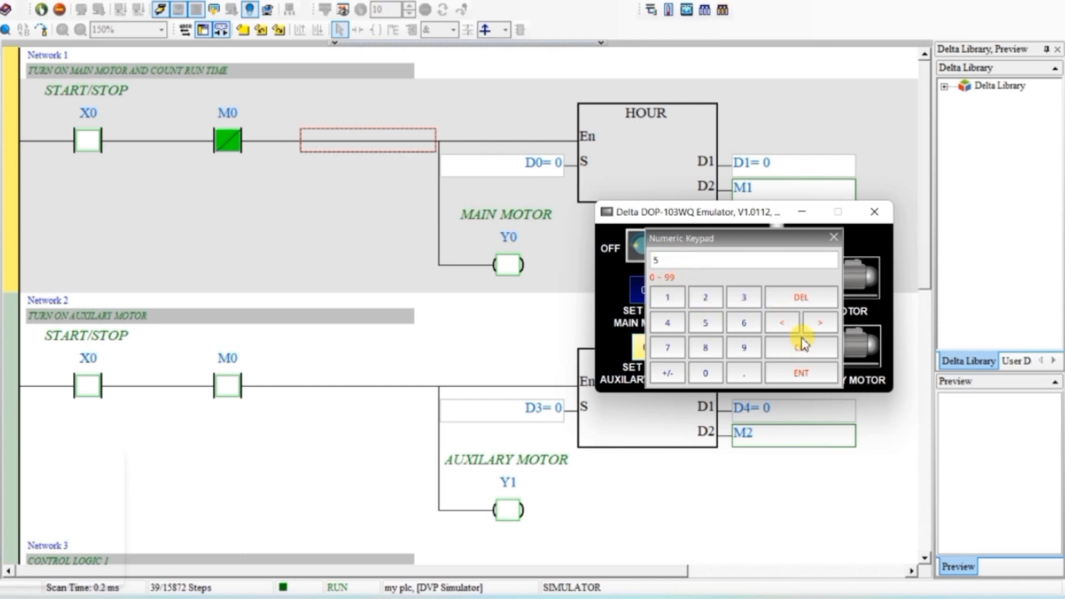
pyautogui.click(808, 373)
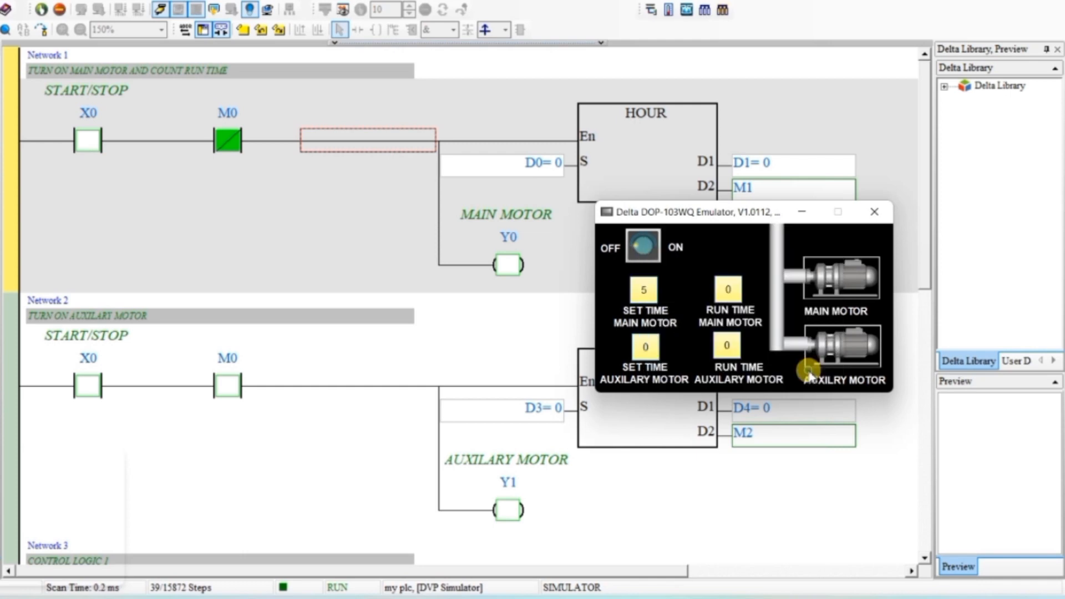
pyautogui.click(645, 350)
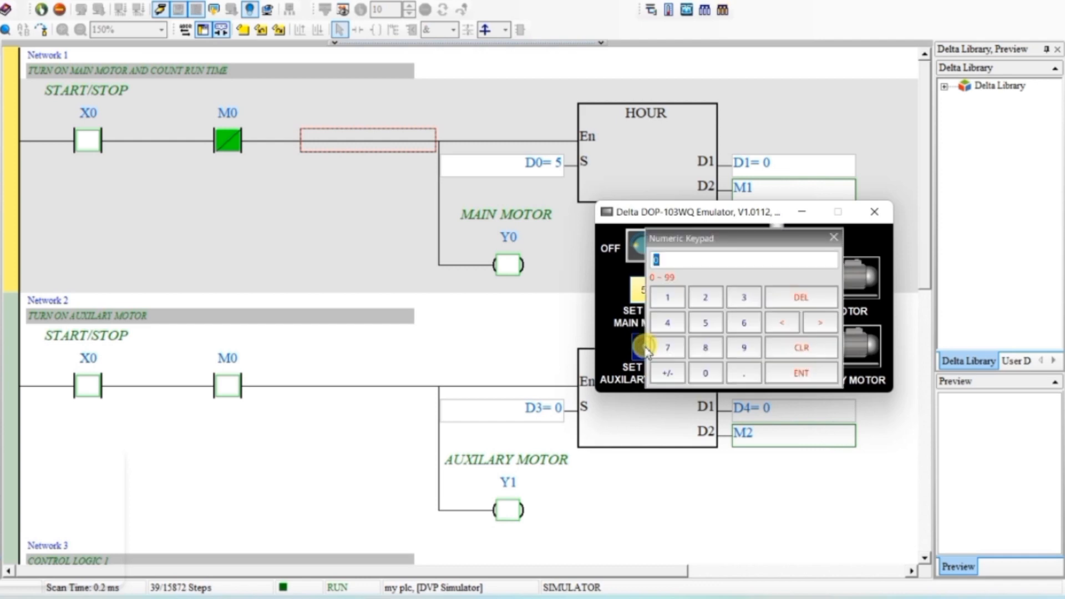
pyautogui.click(706, 297)
pyautogui.click(793, 369)
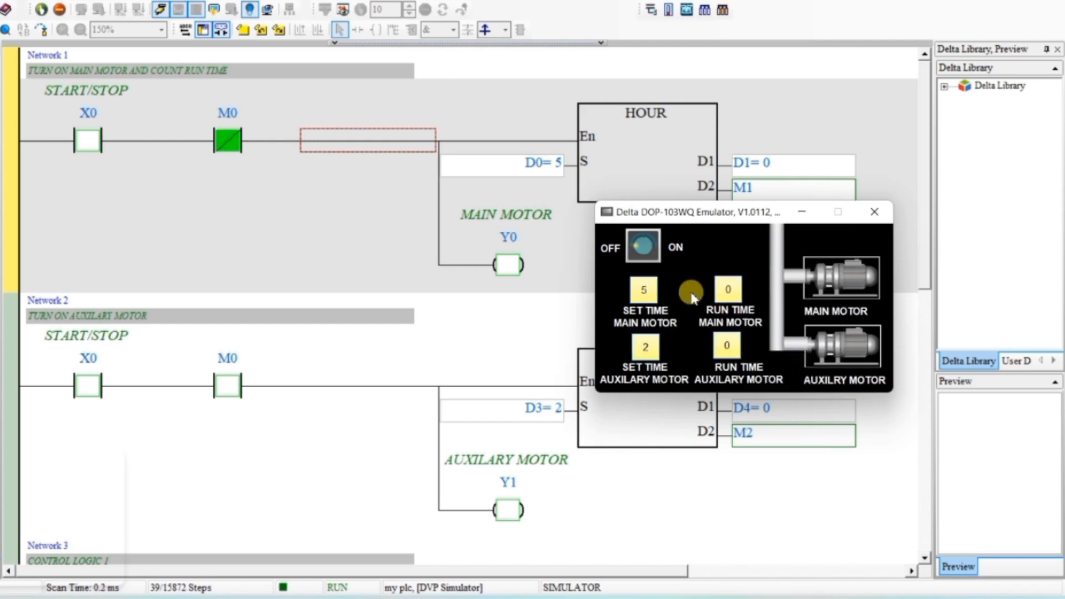
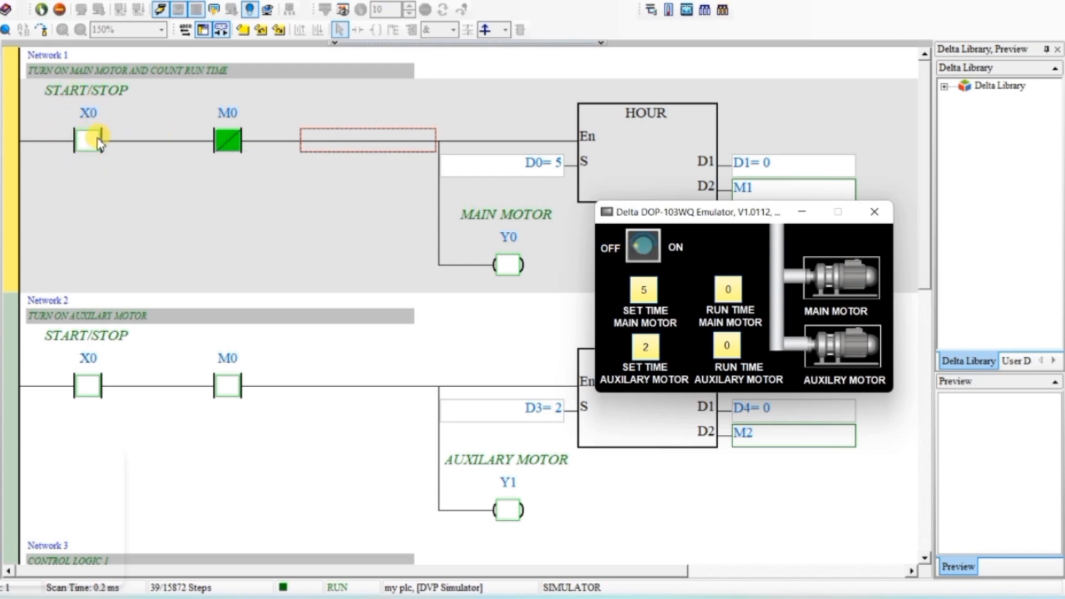
# Turn the emulator's OFF/ON selector switch to ON to start the main motor
pyautogui.click(648, 249)
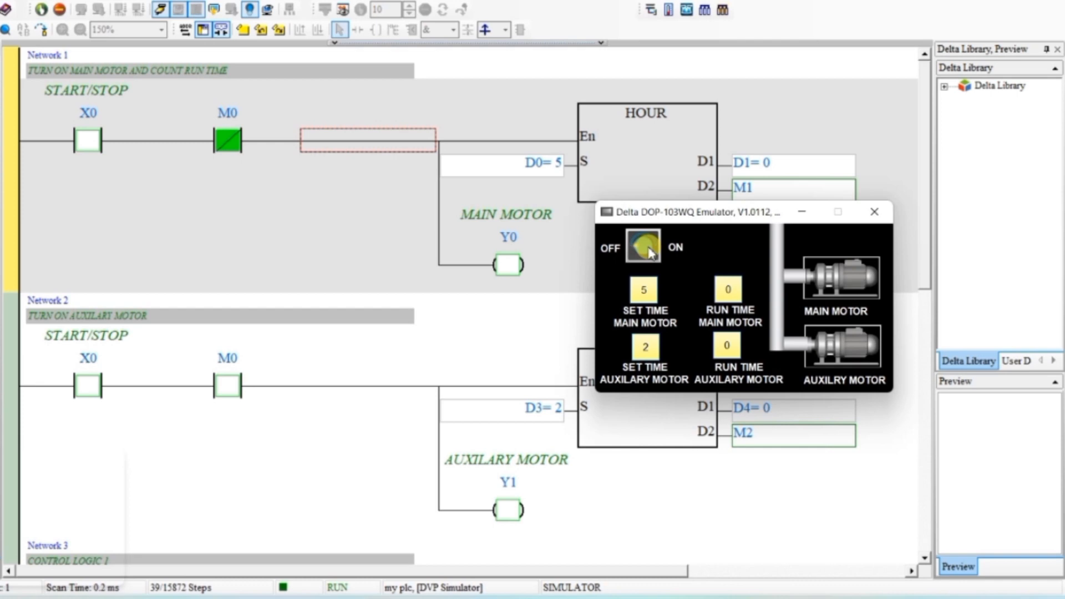
pyautogui.click(405, 128)
pyautogui.click(645, 249)
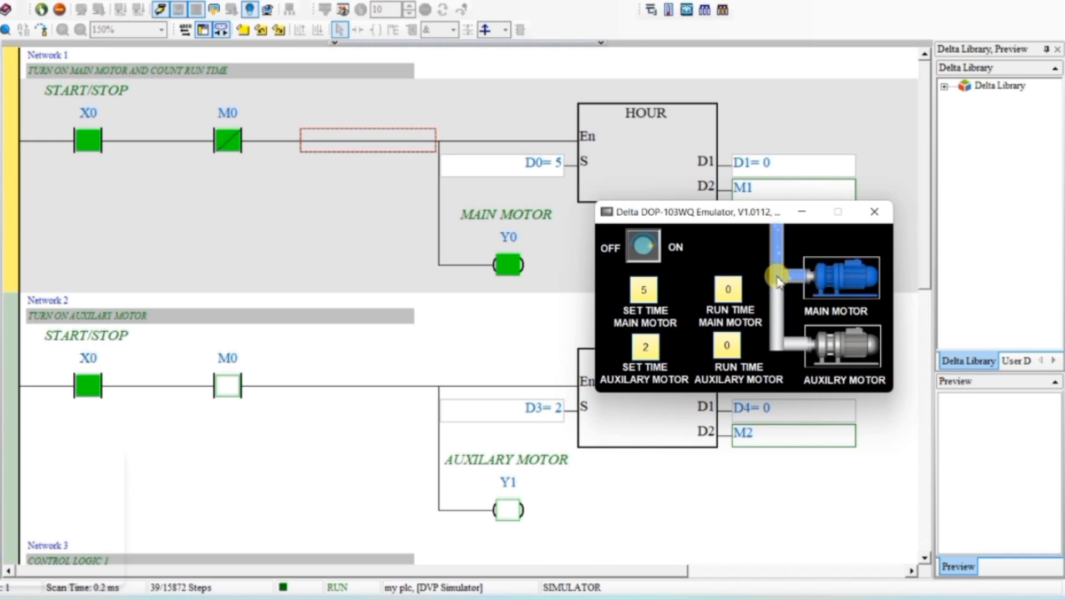
# Change the present value of D1 in Network 1 to 4 and bring the HMI emulator back in front of the ladder
pyautogui.moveTo(742, 216); pyautogui.dragTo(746, 246)
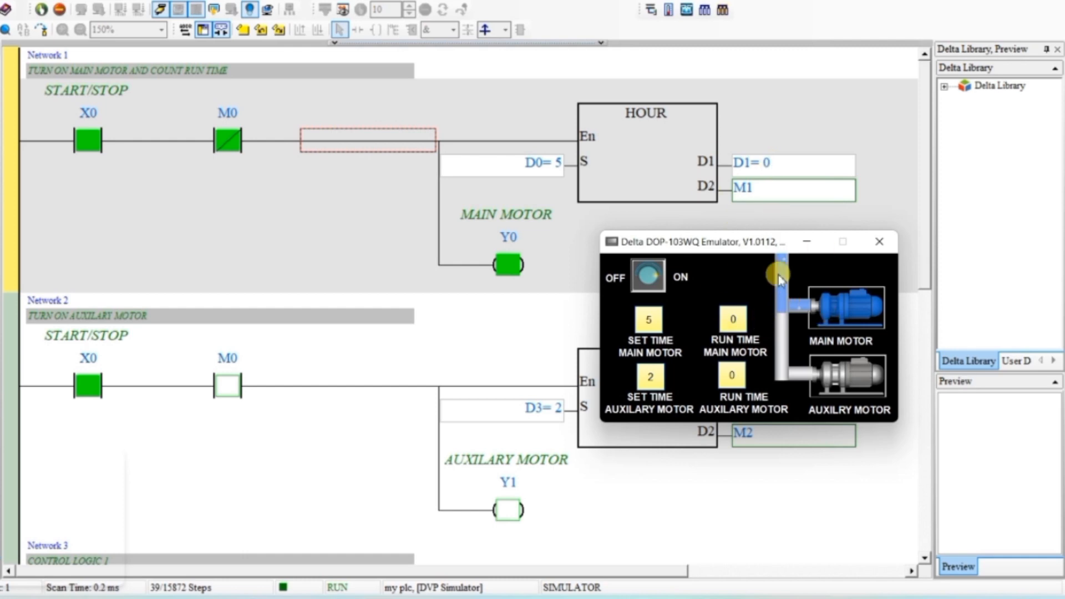
pyautogui.rightClick(771, 165)
pyautogui.click(809, 212)
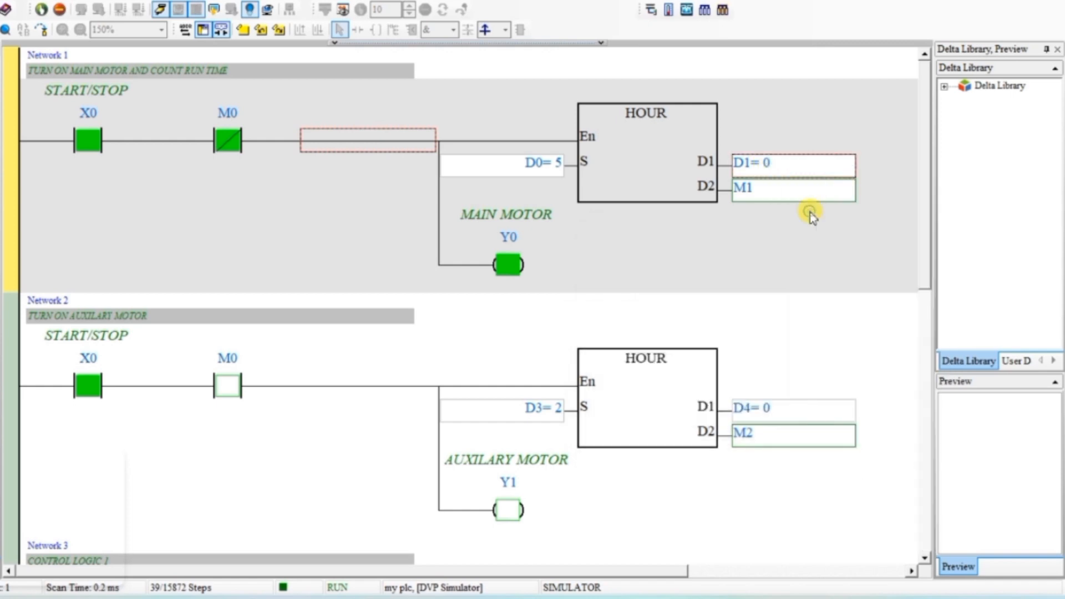
pyautogui.write('4')
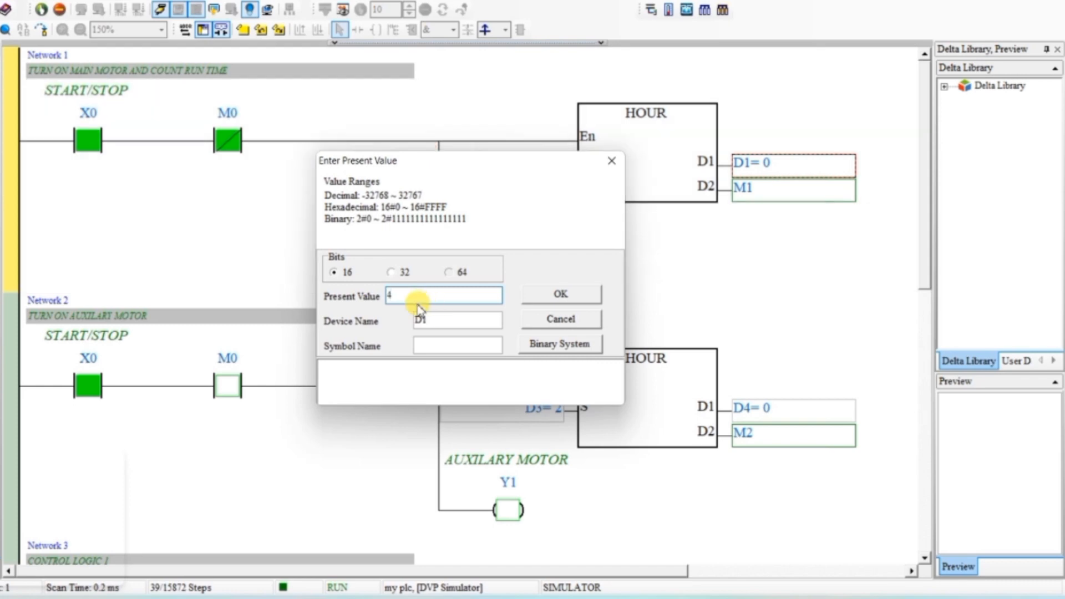
pyautogui.click(549, 302)
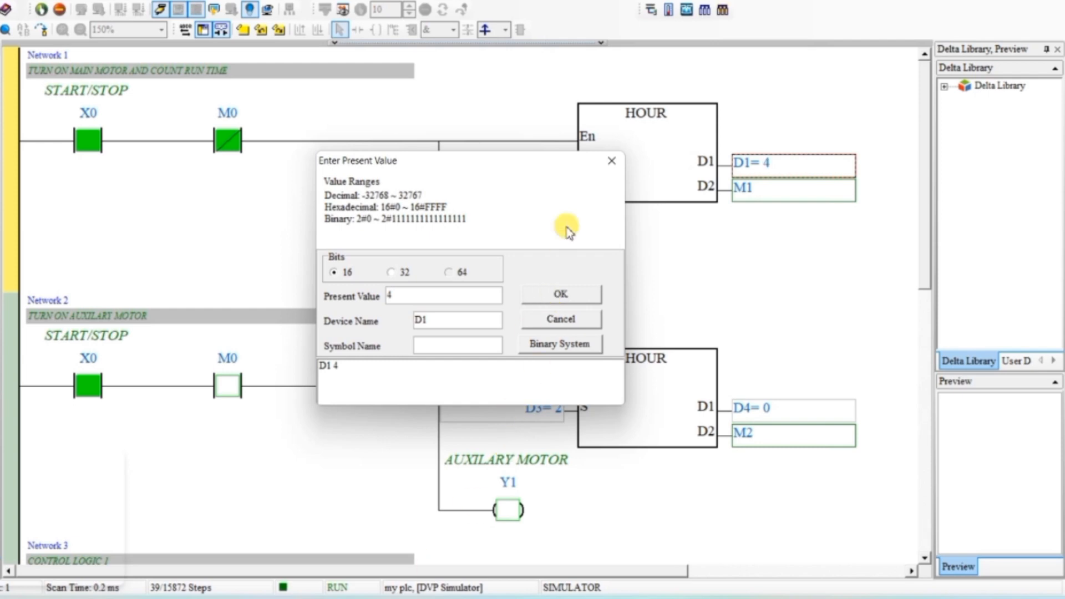
pyautogui.click(611, 162)
pyautogui.click(398, 598)
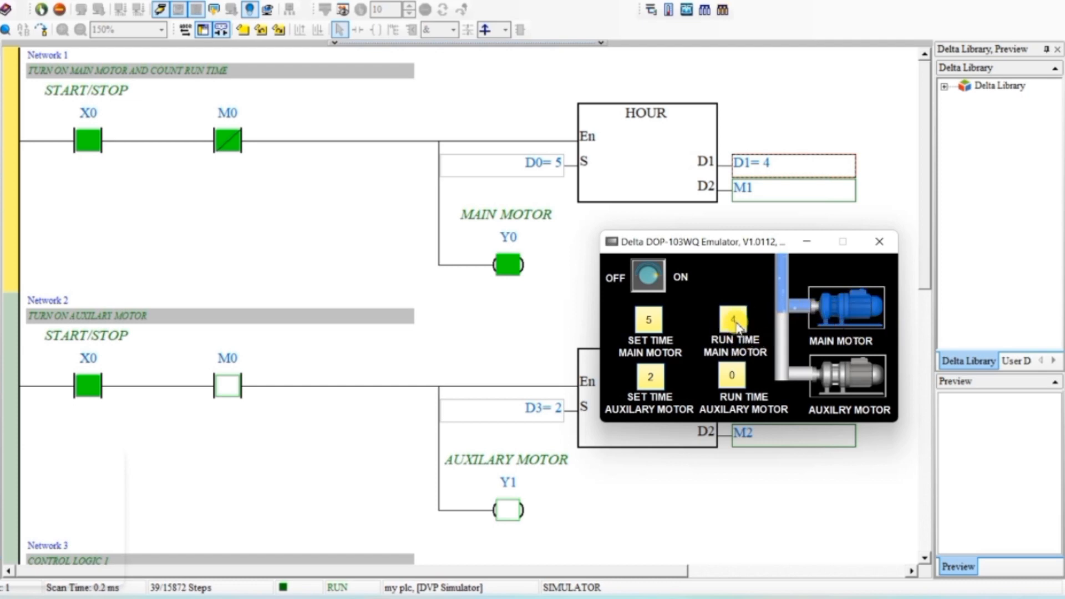
pyautogui.moveTo(735, 246); pyautogui.dragTo(753, 220)
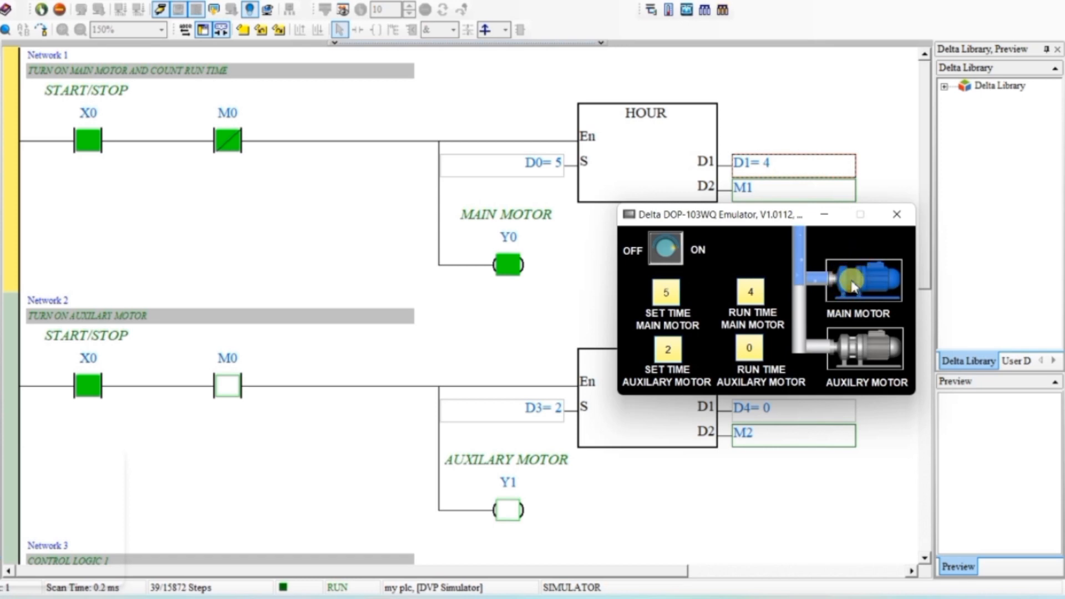
# Change the present value of D1 in Network 1 to 5 to trigger the changeover to the auxiliary motor
pyautogui.scroll(-5, 304, 350)
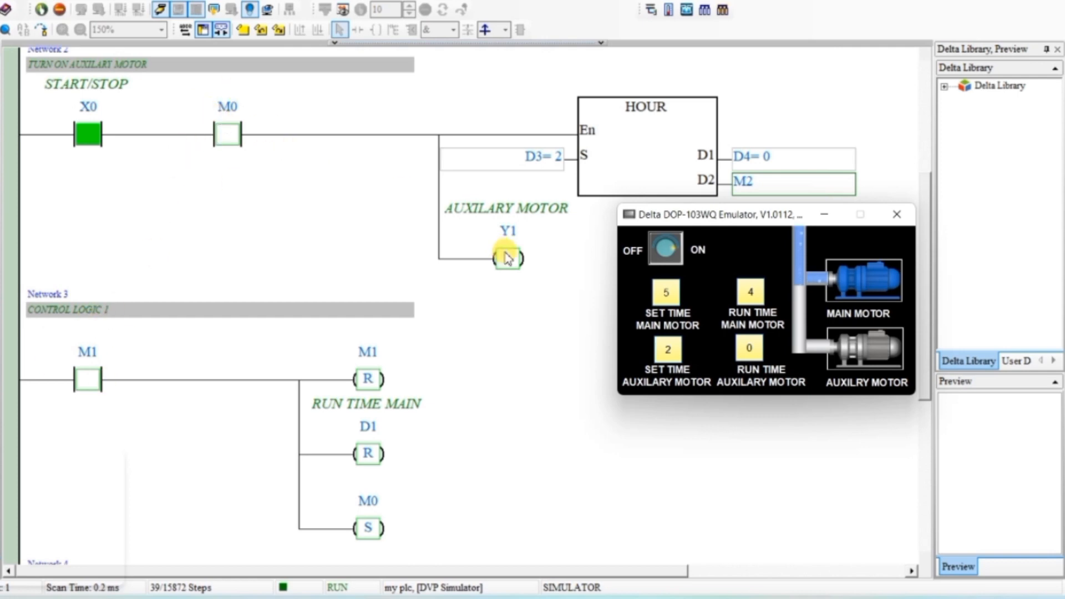
pyautogui.scroll(3, 506, 257)
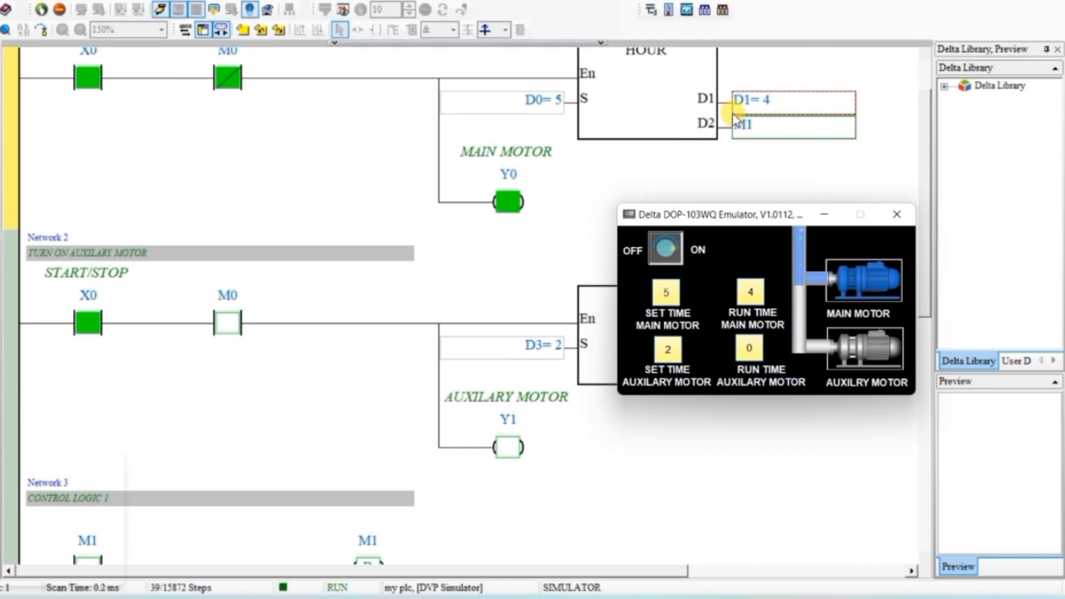
pyautogui.scroll(-4, 395, 342)
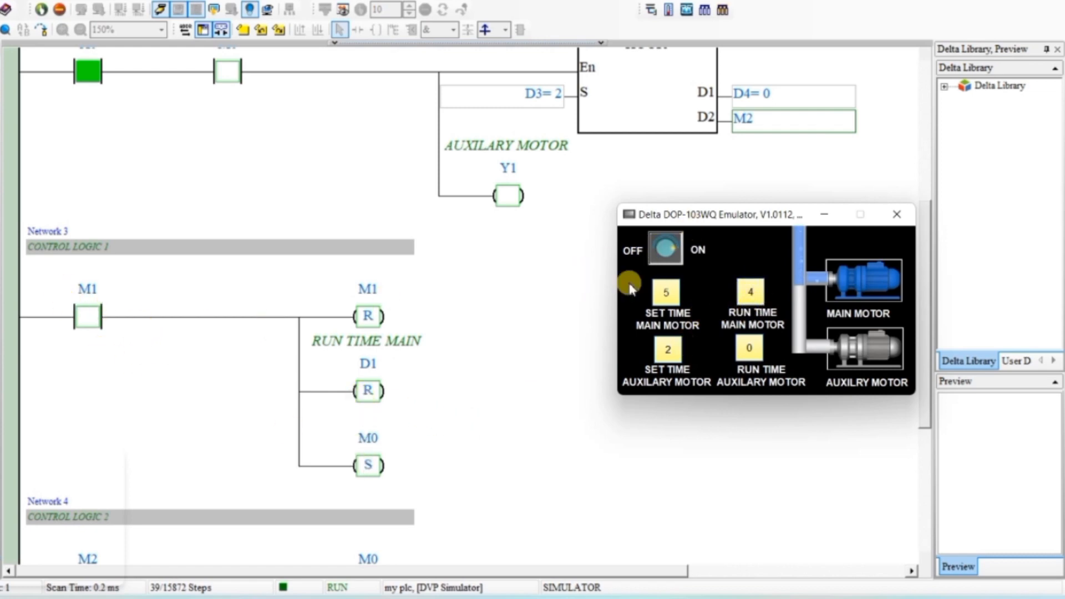
pyautogui.scroll(6, 563, 269)
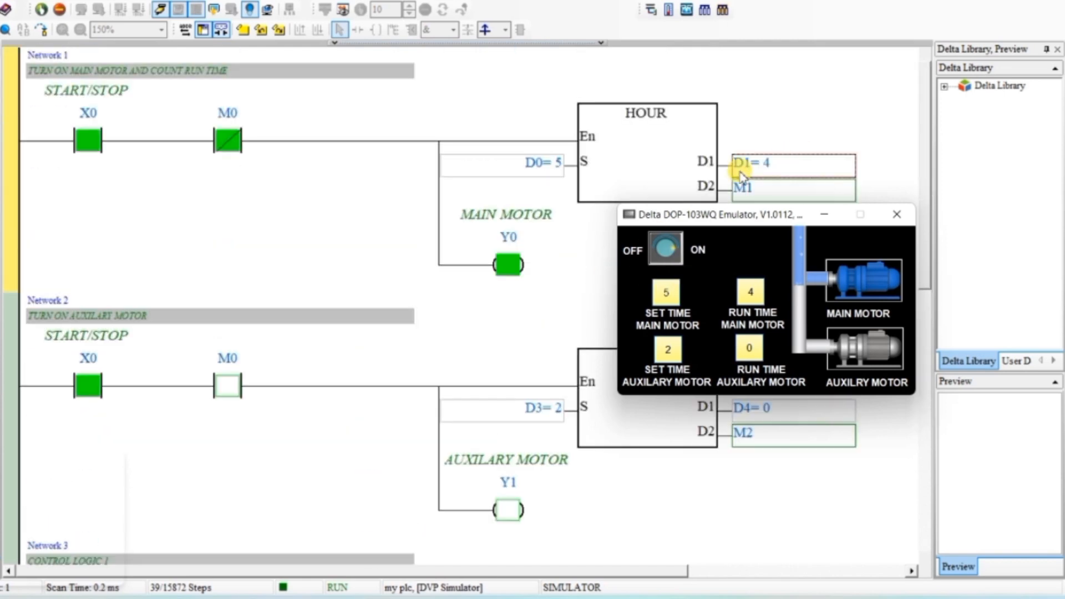
pyautogui.rightClick(764, 162)
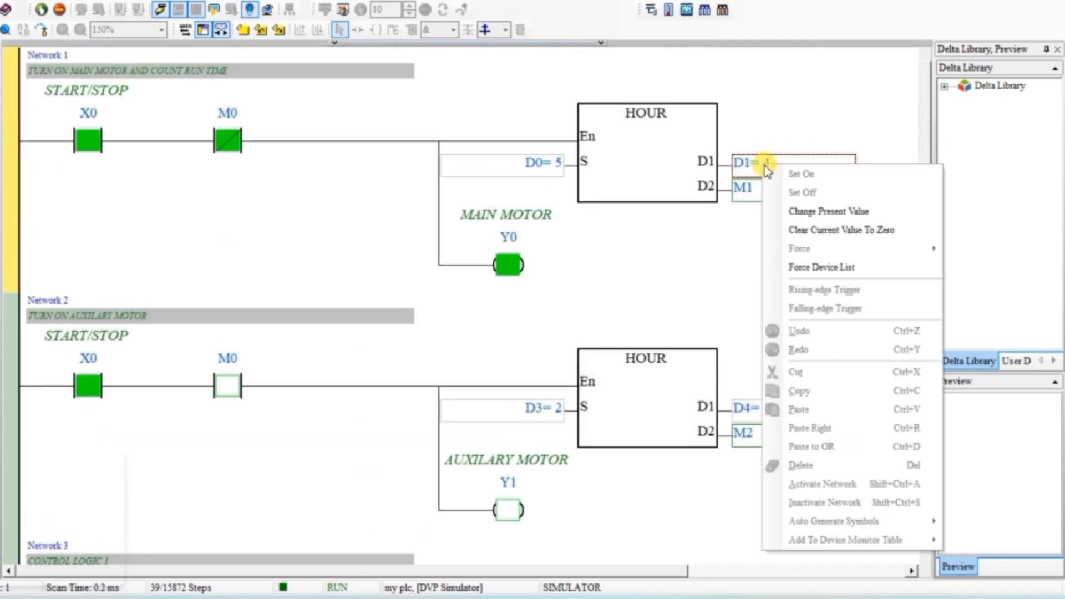
pyautogui.click(811, 211)
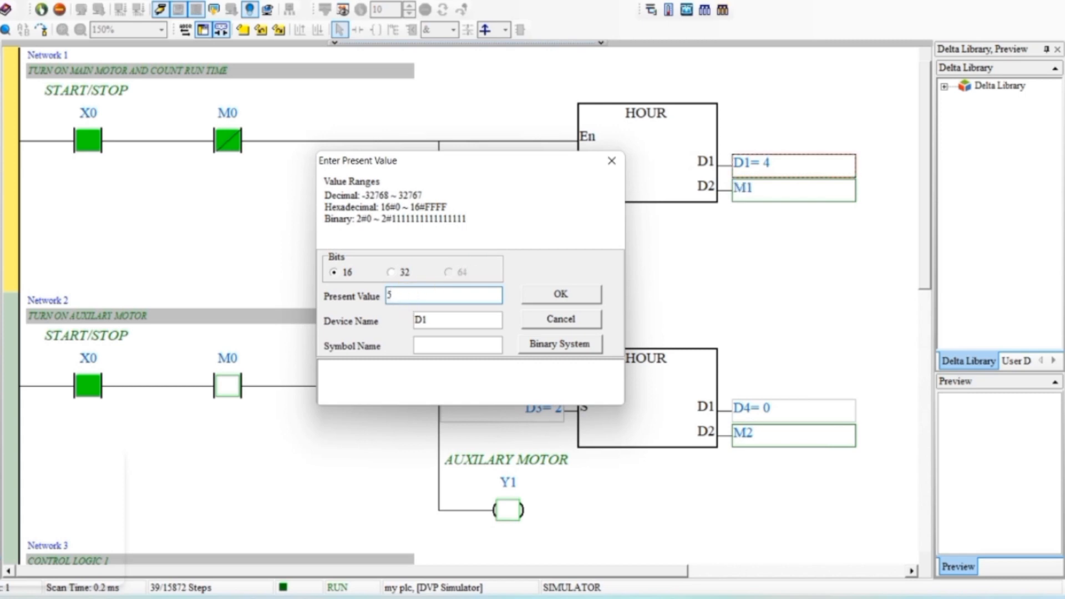
pyautogui.click(563, 295)
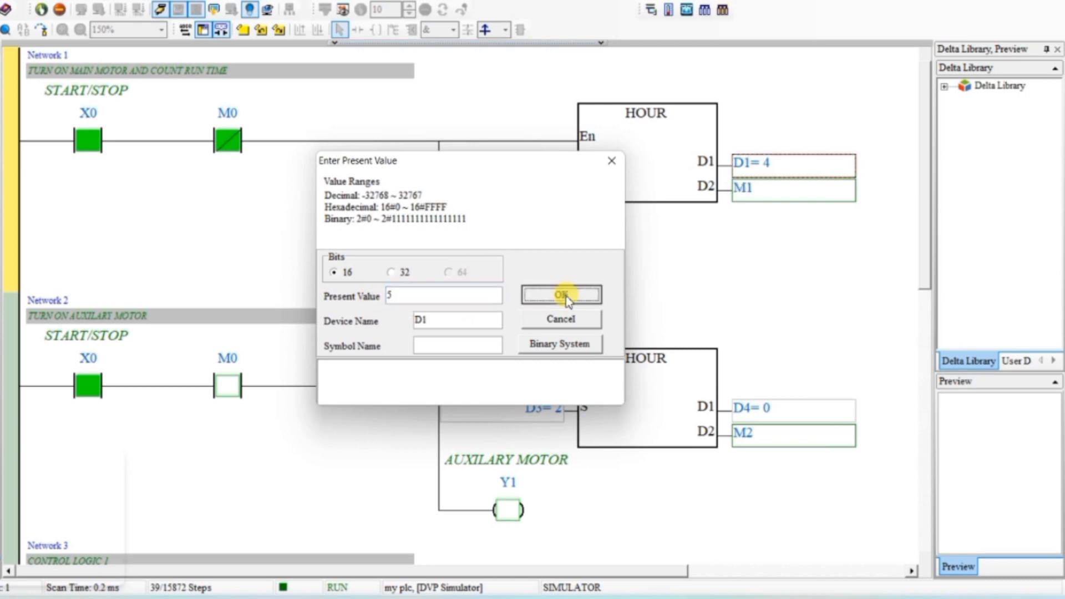
pyautogui.click(612, 165)
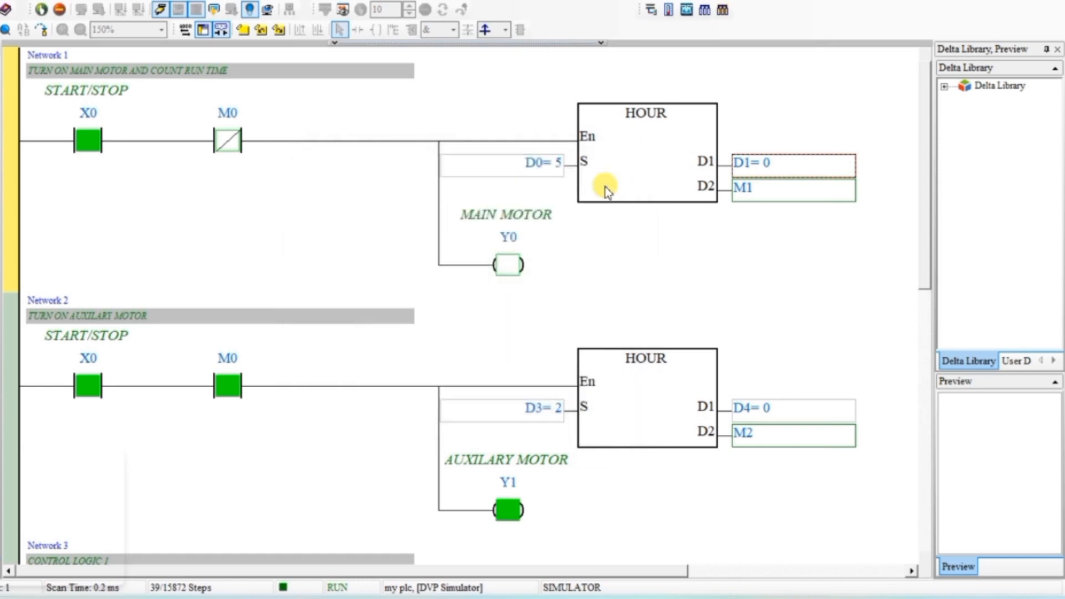
# Check the motor changeover in Networks 1 and 2 and on the HMI emulator, keeping the auxiliary HOUR block uncovered
pyautogui.scroll(-3, 604, 188)
pyautogui.scroll(3, 604, 188)
pyautogui.scroll(-2, 770, 164)
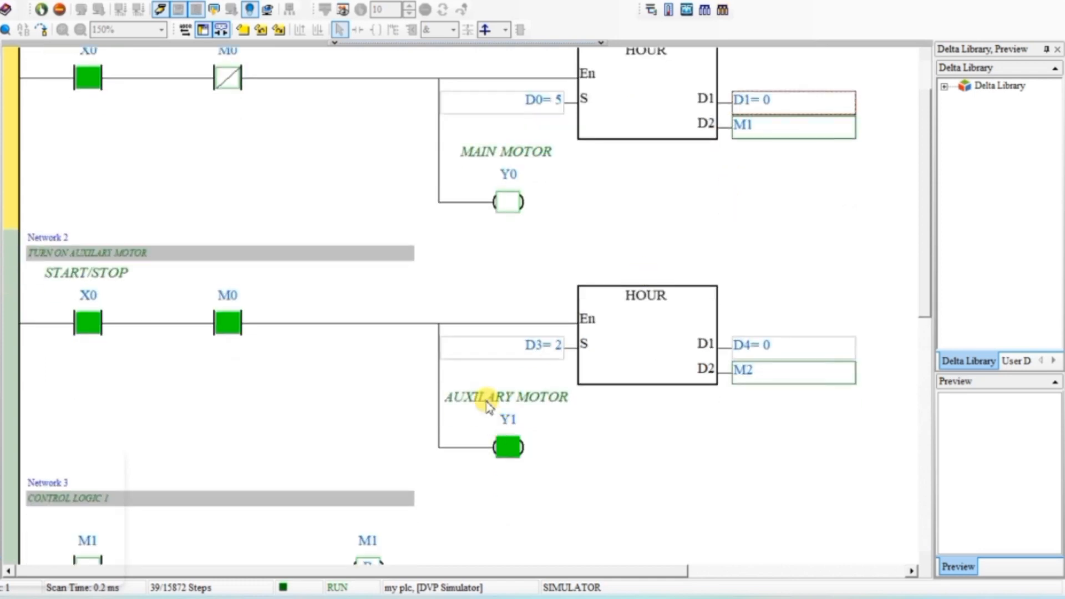
pyautogui.click(418, 597)
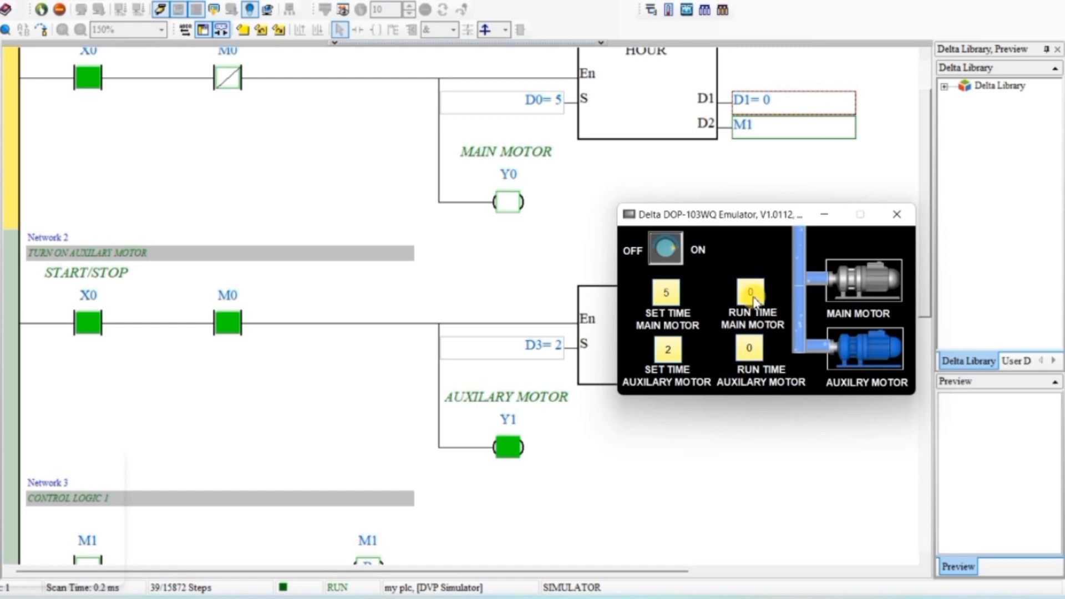
pyautogui.moveTo(782, 218); pyautogui.dragTo(823, 98)
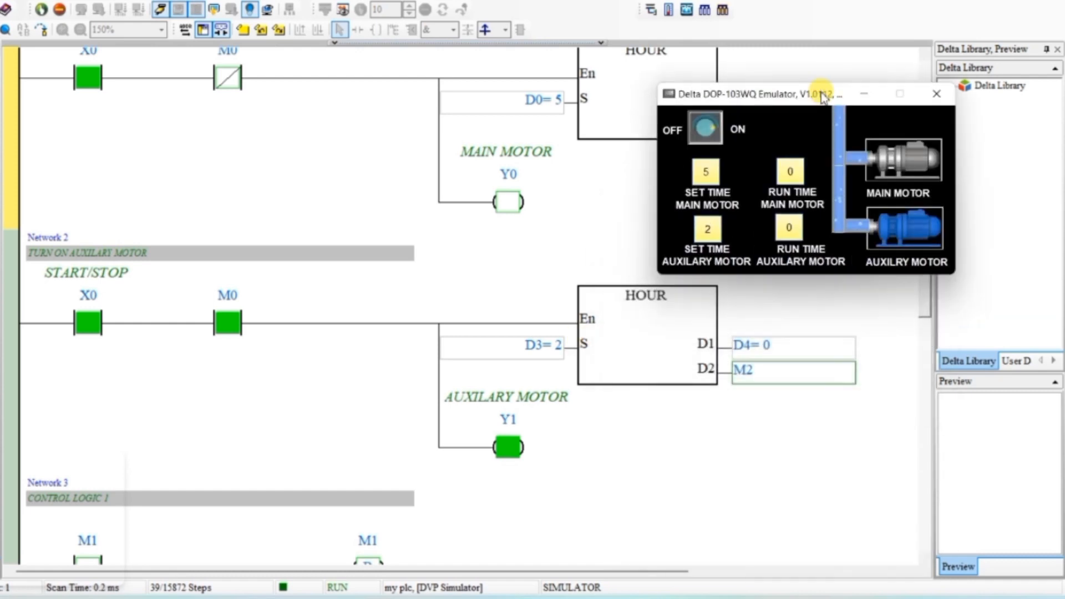
# Change the present value of D4 in Network 2 to 1 and bring the emulator forward beside the control logic networks
pyautogui.rightClick(776, 349)
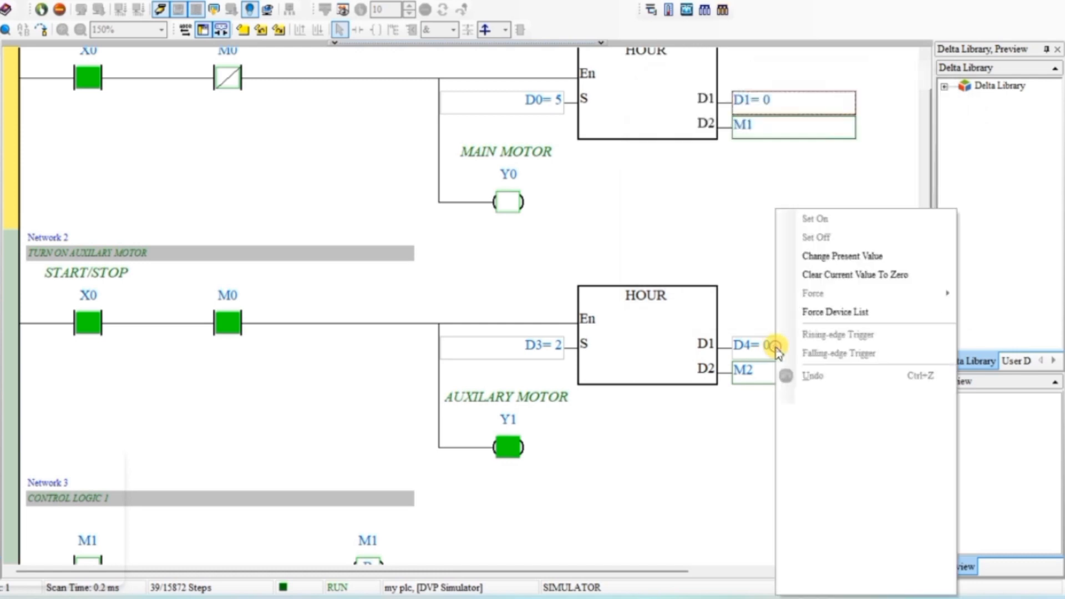
pyautogui.click(823, 265)
pyautogui.write('1')
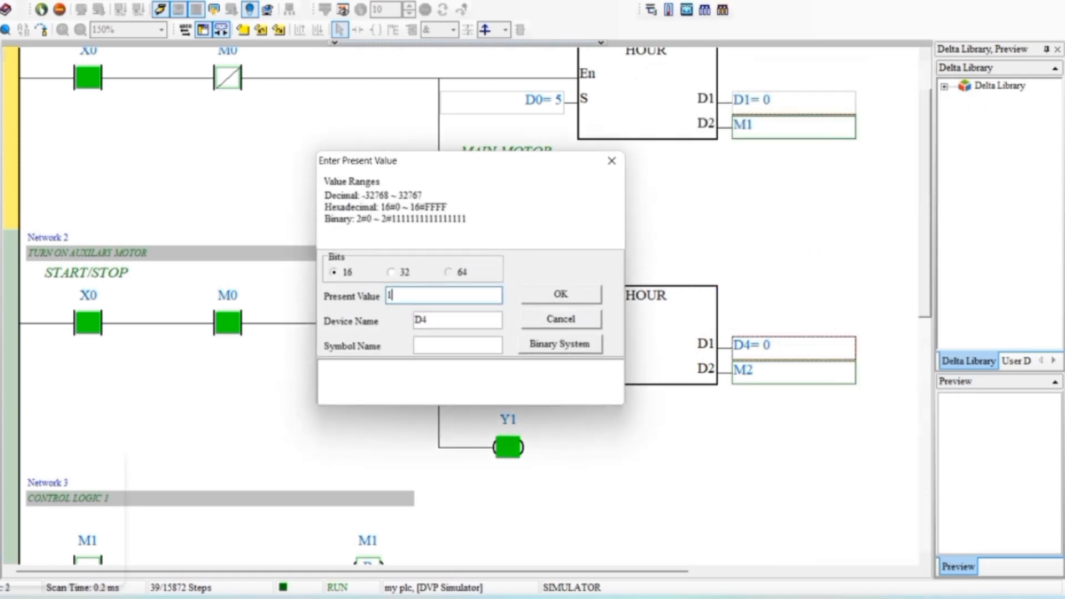
pyautogui.click(561, 294)
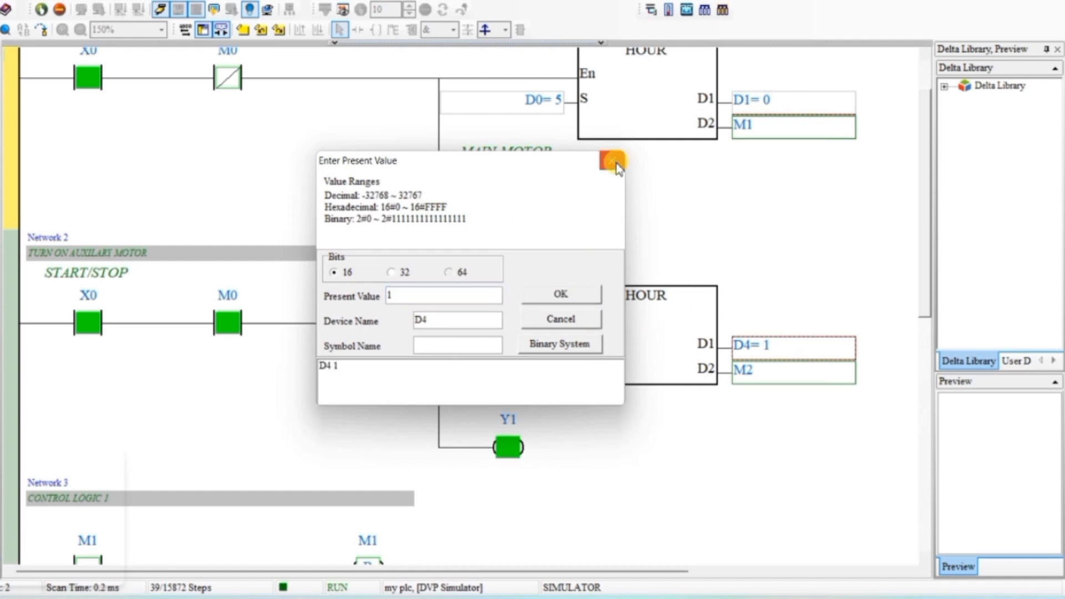
pyautogui.click(612, 161)
pyautogui.click(560, 597)
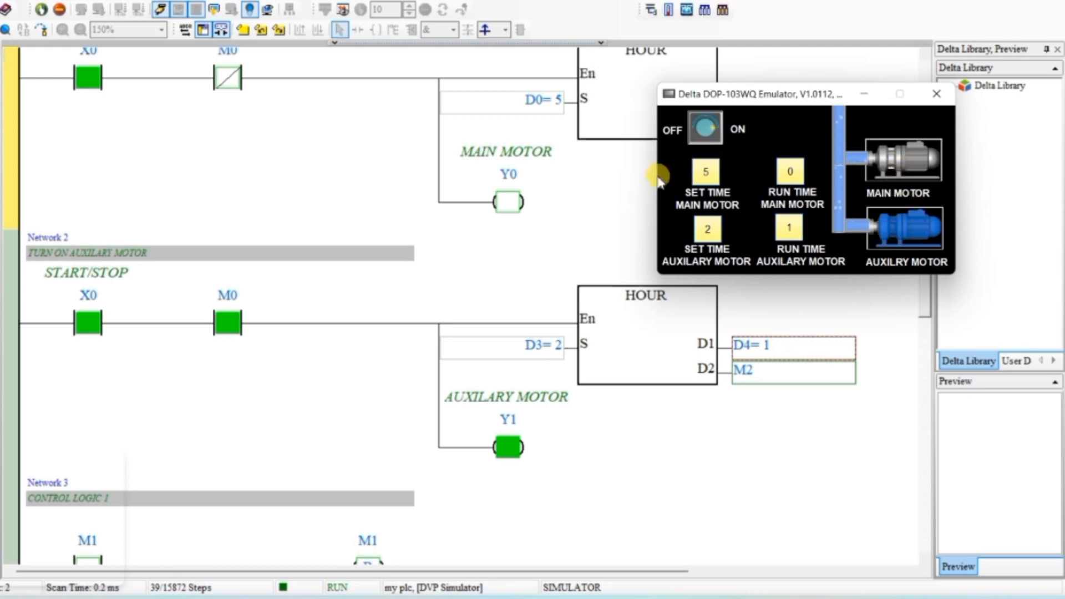
pyautogui.scroll(-8, 464, 394)
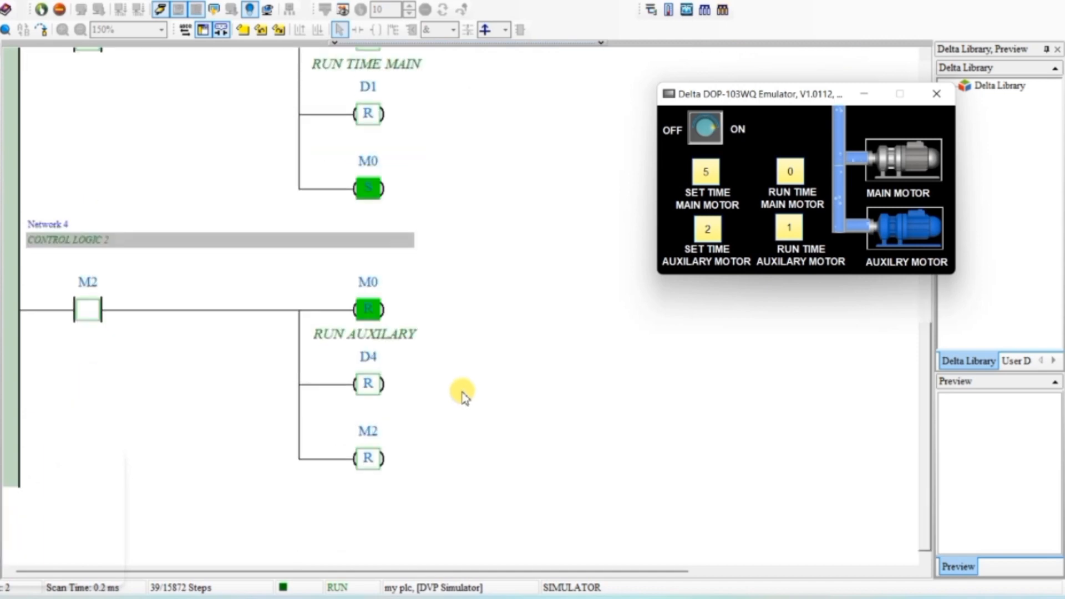
# Examine the M0 contacts and motor outputs in Networks 1 and 2 and the M2 reset logic in Network 4
pyautogui.scroll(6, 447, 264)
pyautogui.scroll(-3, 447, 269)
pyautogui.scroll(4, 450, 271)
pyautogui.scroll(3, 452, 274)
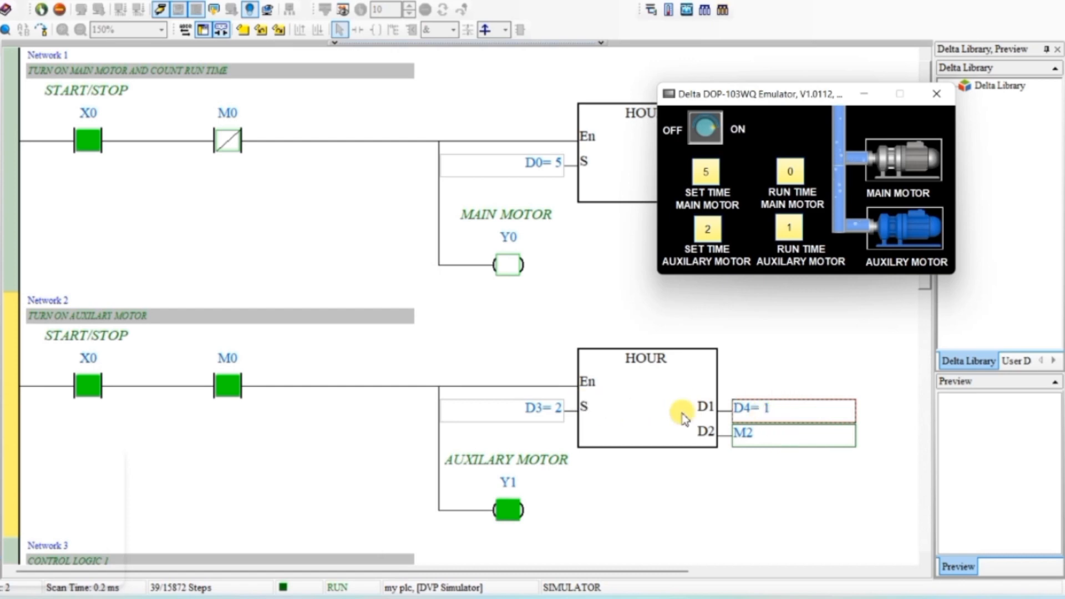
pyautogui.scroll(-6, 760, 439)
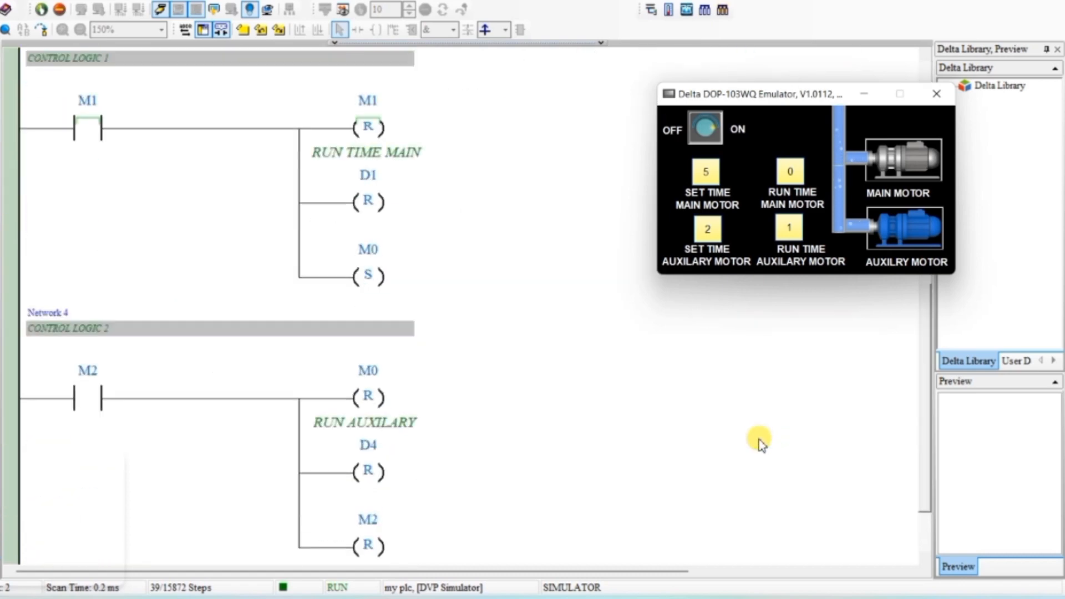
pyautogui.scroll(-2, 757, 437)
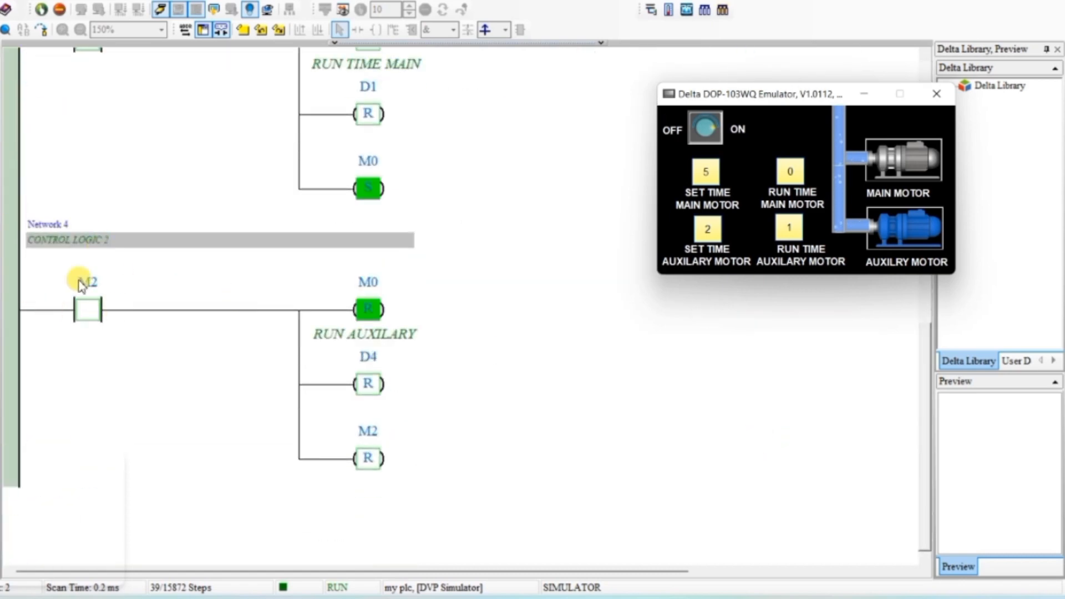
pyautogui.scroll(10, 378, 300)
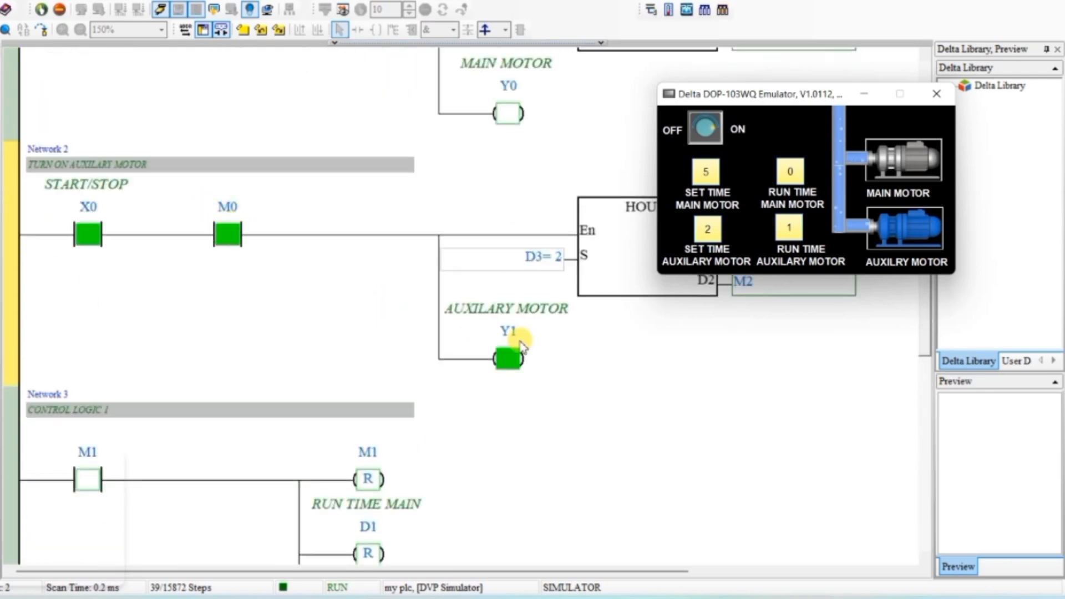
pyautogui.scroll(3, 505, 355)
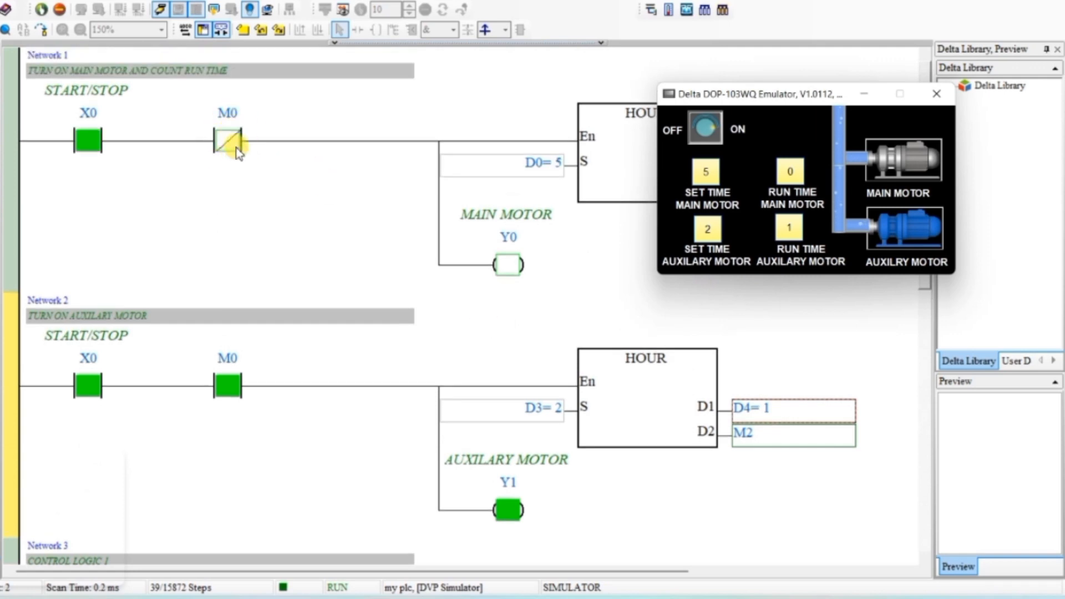
# Change the present value of D4 in Network 2 to 2 and close the present value dialog
pyautogui.rightClick(784, 415)
pyautogui.click(850, 87)
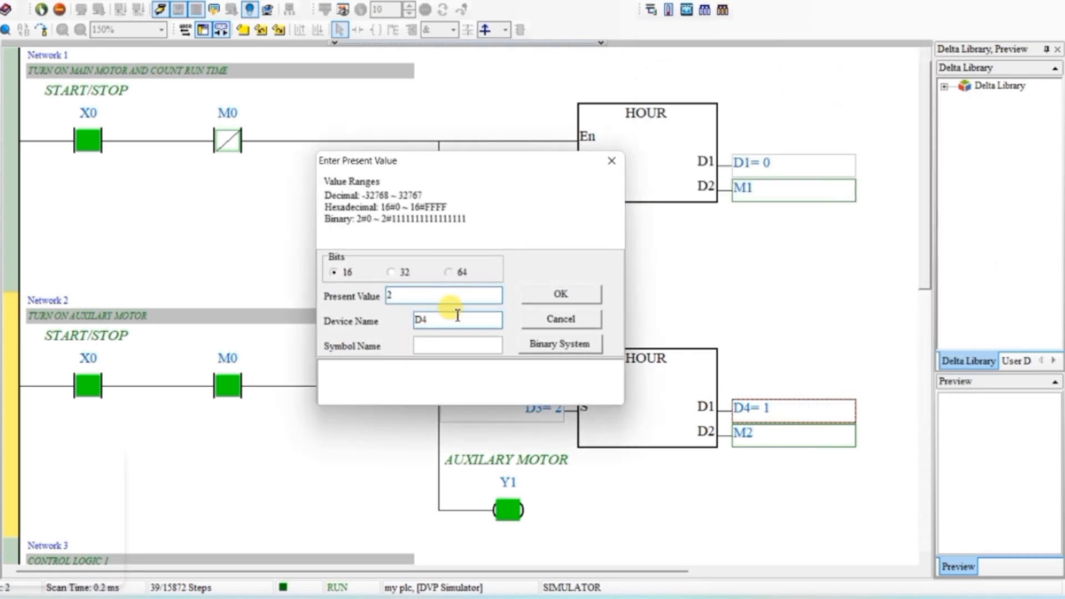
pyautogui.click(560, 293)
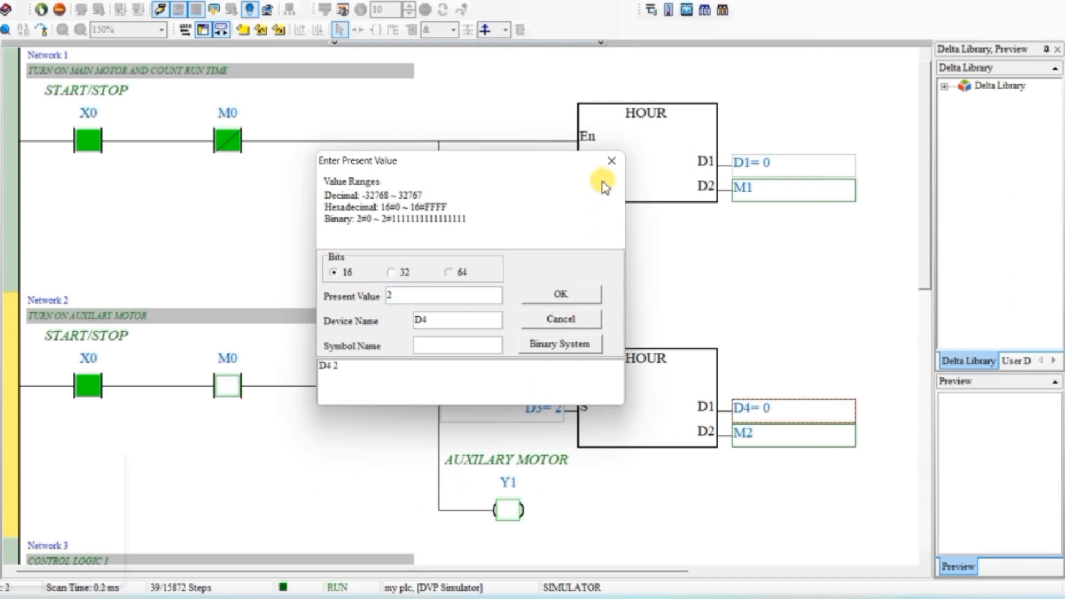
pyautogui.click(614, 163)
# Check the return changeover to the main motor in the ladder networks and on the HMI emulator, then minimize the emulator
pyautogui.scroll(-10, 321, 458)
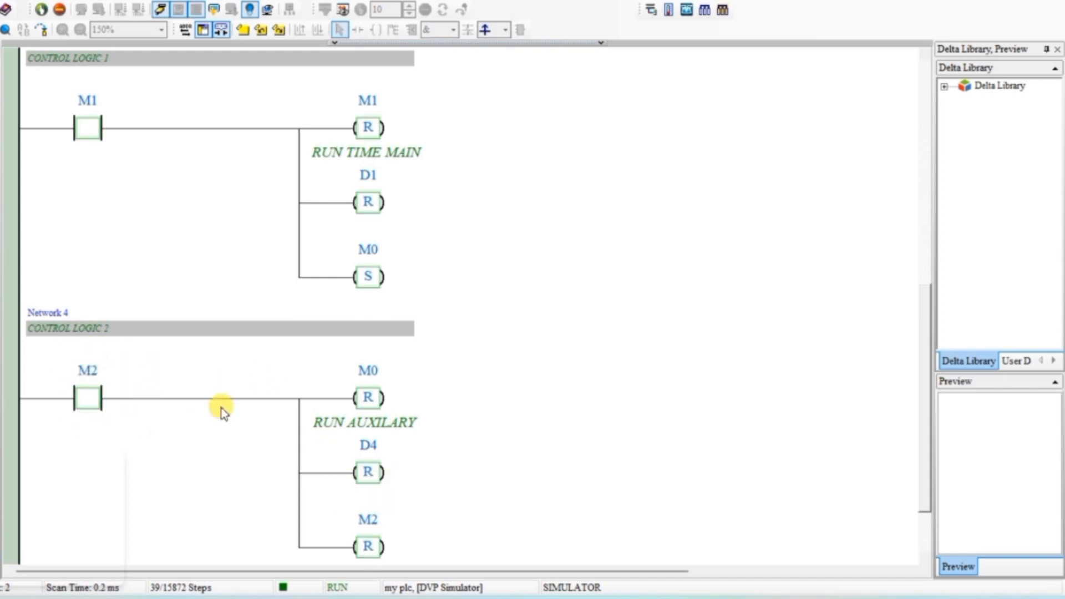
pyautogui.click(654, 597)
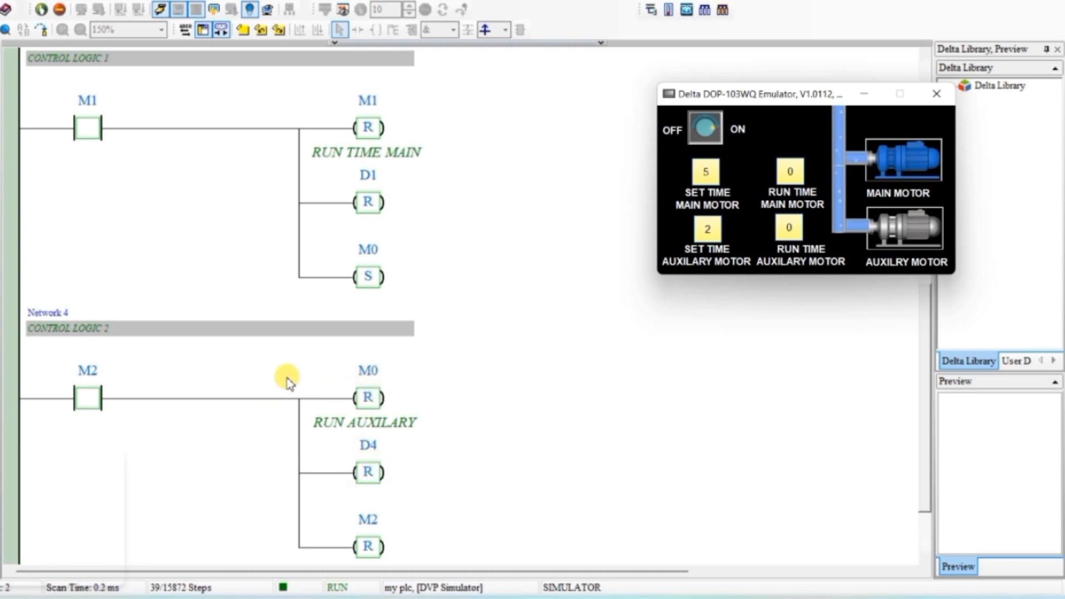
pyautogui.scroll(10, 285, 377)
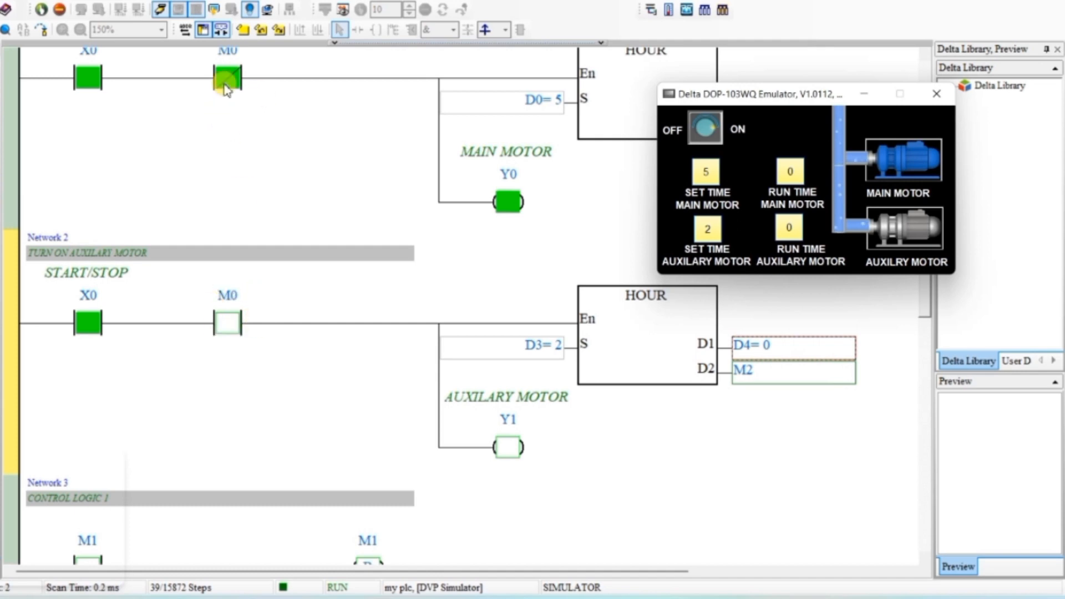
pyautogui.scroll(-5, 477, 353)
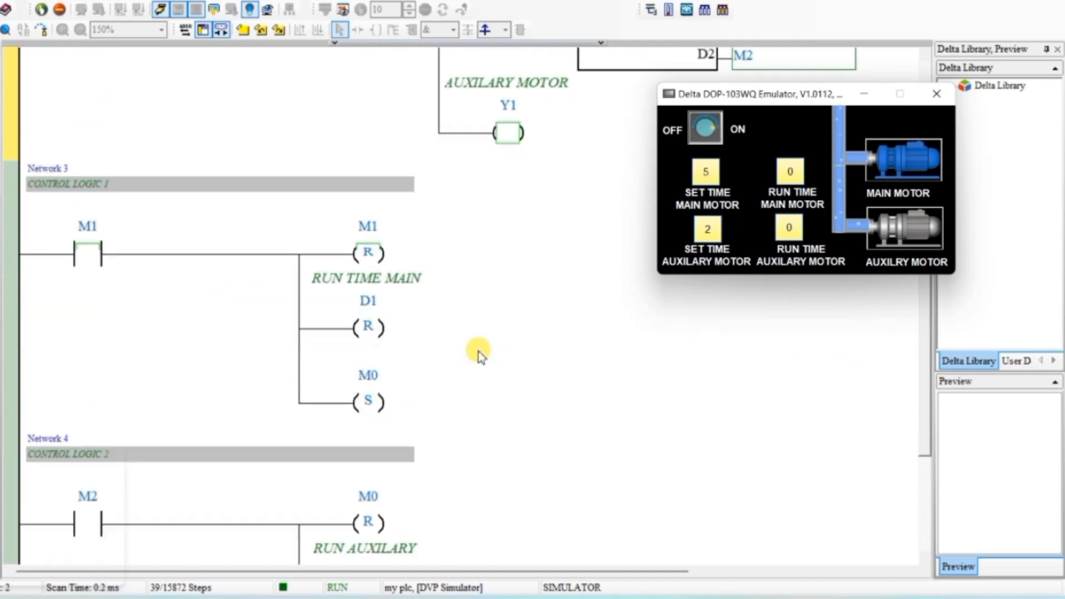
pyautogui.scroll(-4, 374, 381)
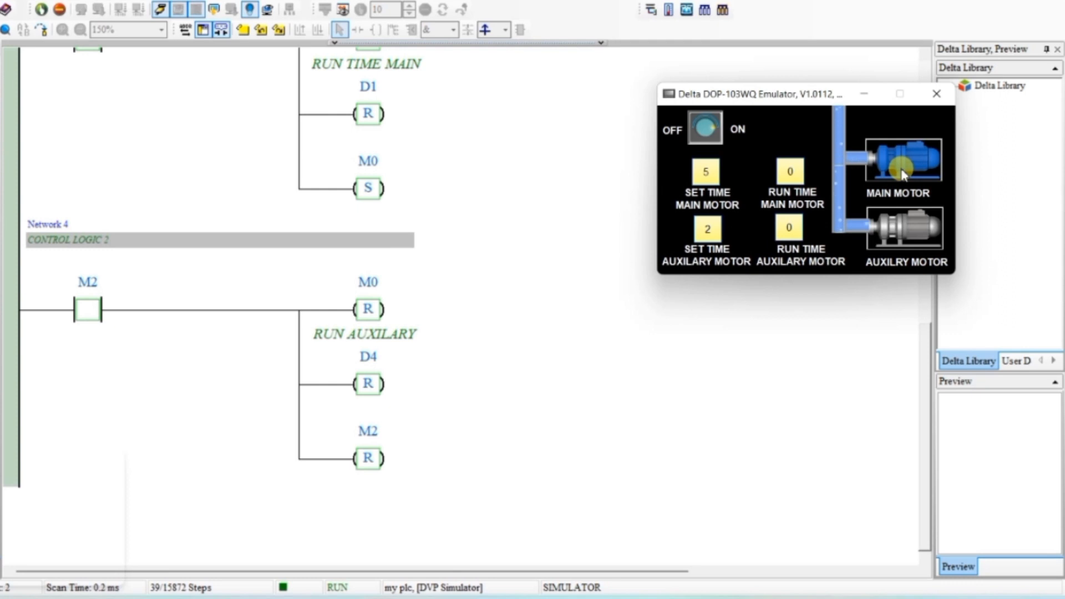
pyautogui.click(865, 94)
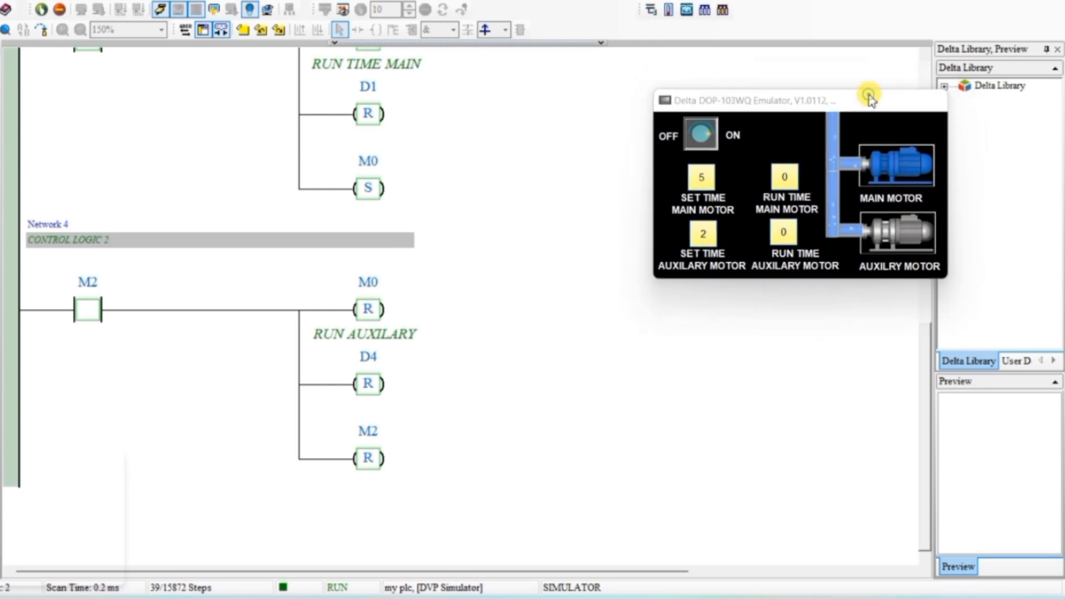